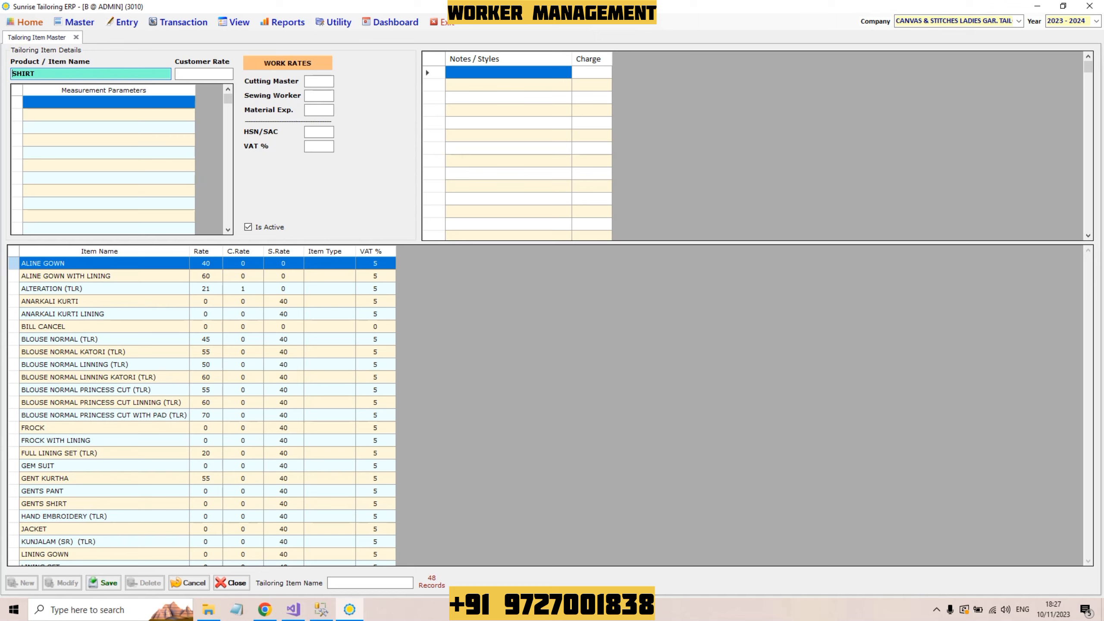
Step: Rename the new item to TEST-SHIRT and enter a customer rate of 500
type("TEST-")
left_click(57, 73)
left_click(204, 73)
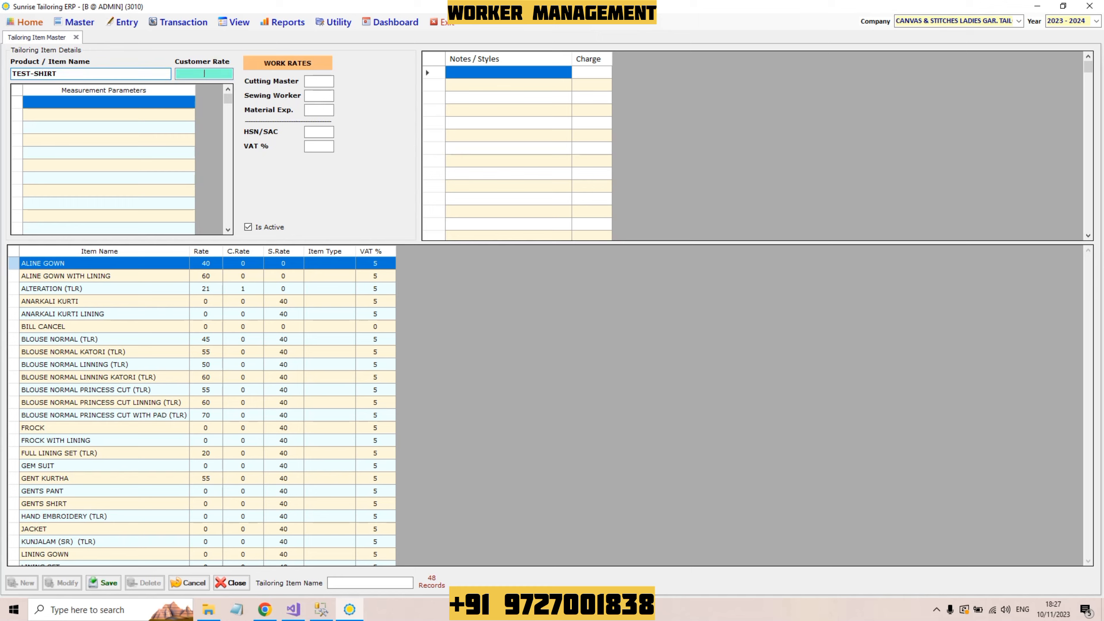
type("500")
Step: Enter LENGTH, CHEST and SHOULDER as the first measurement parameters
key("Tab")
type("length")
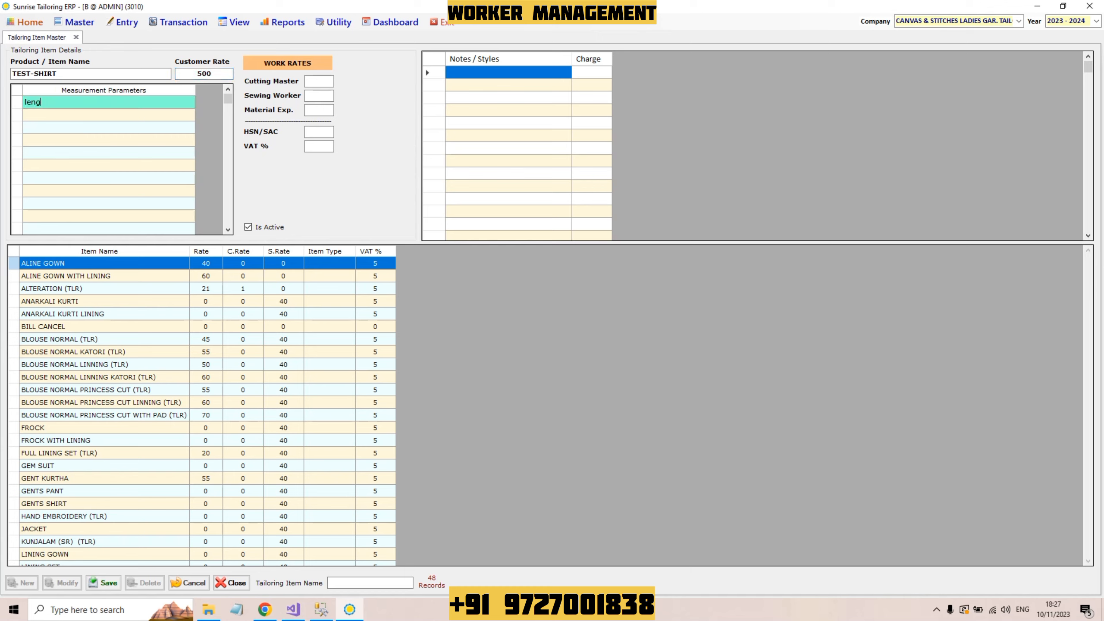
key("BackSpace")
key("BackSpace")
key("BackSpace")
key("BackSpace")
key("BackSpace")
key("Caps_Lock")
type("L")
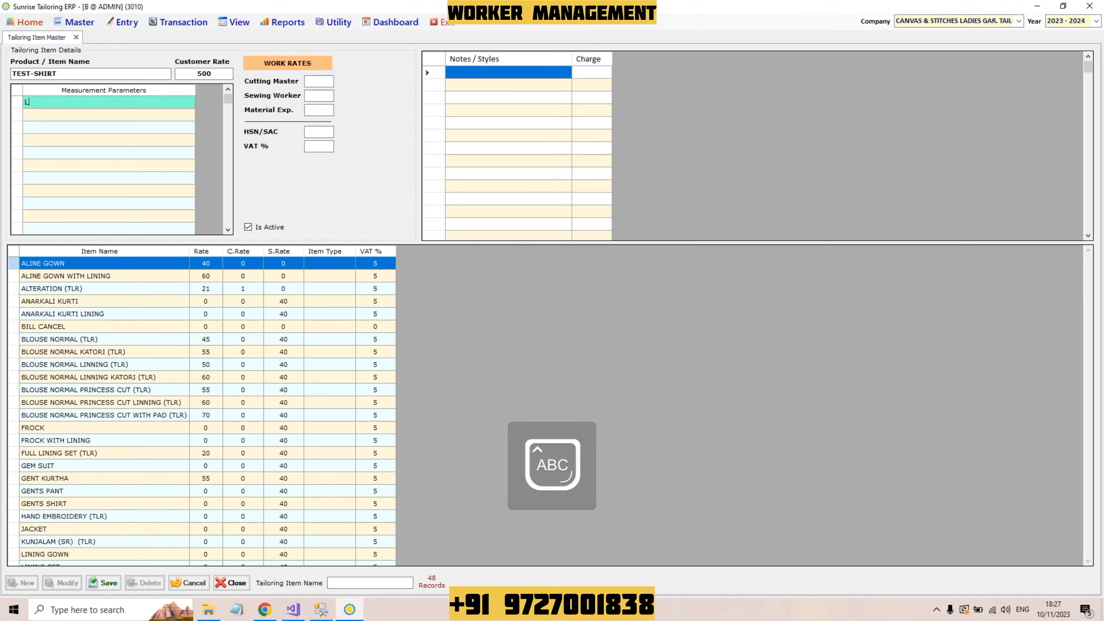
type("ENGTH")
key("Return")
type("CHEST")
key("Return")
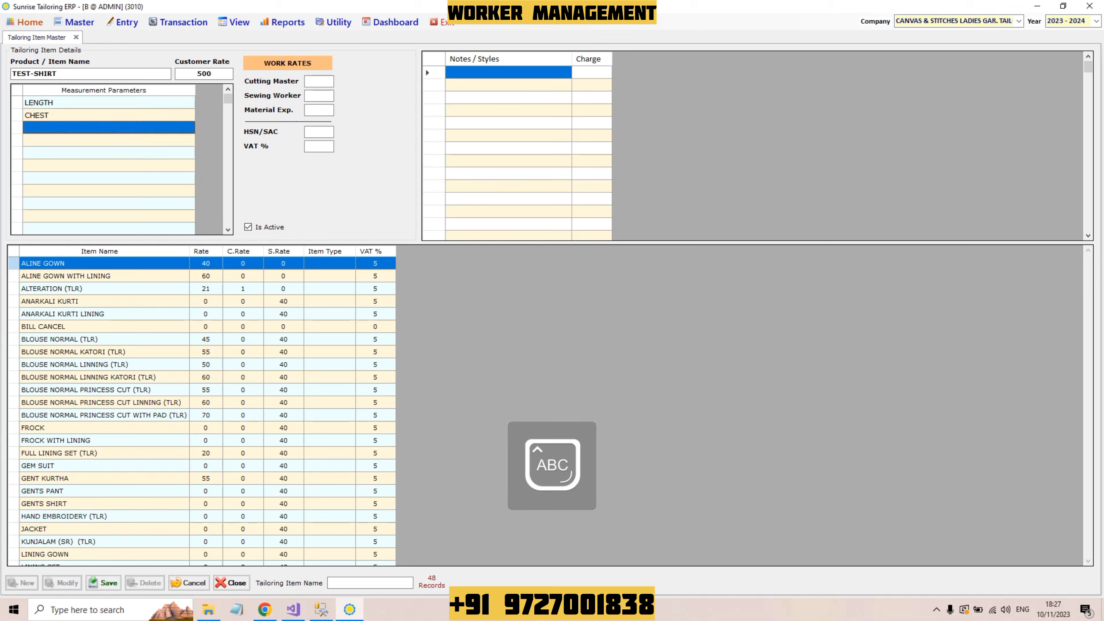
type("SHOULDER")
key("Return")
Step: Add SLEEVES, NECK and FRONT to complete the measurement parameter list
type("SLEEVES")
key("Return")
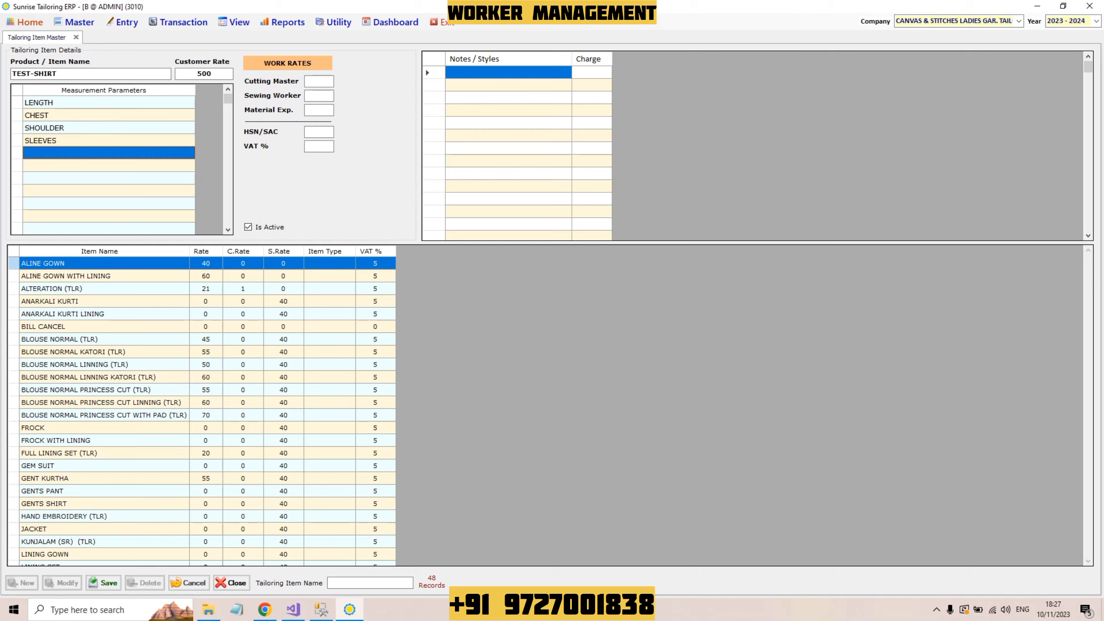
type("NECK")
key("Return")
type("FRONT")
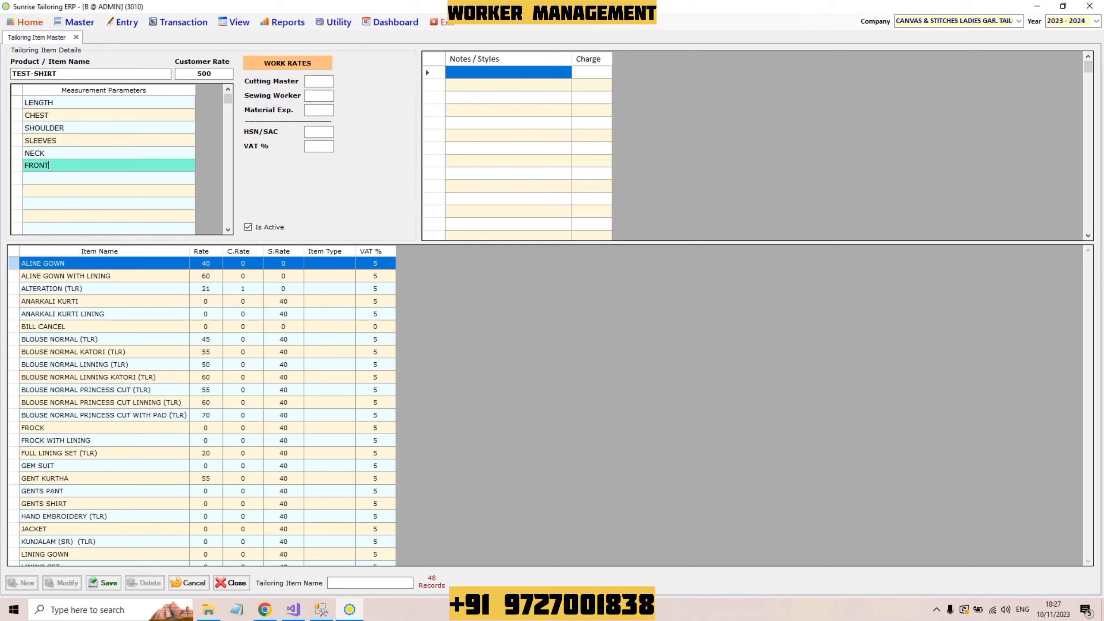
key("Return")
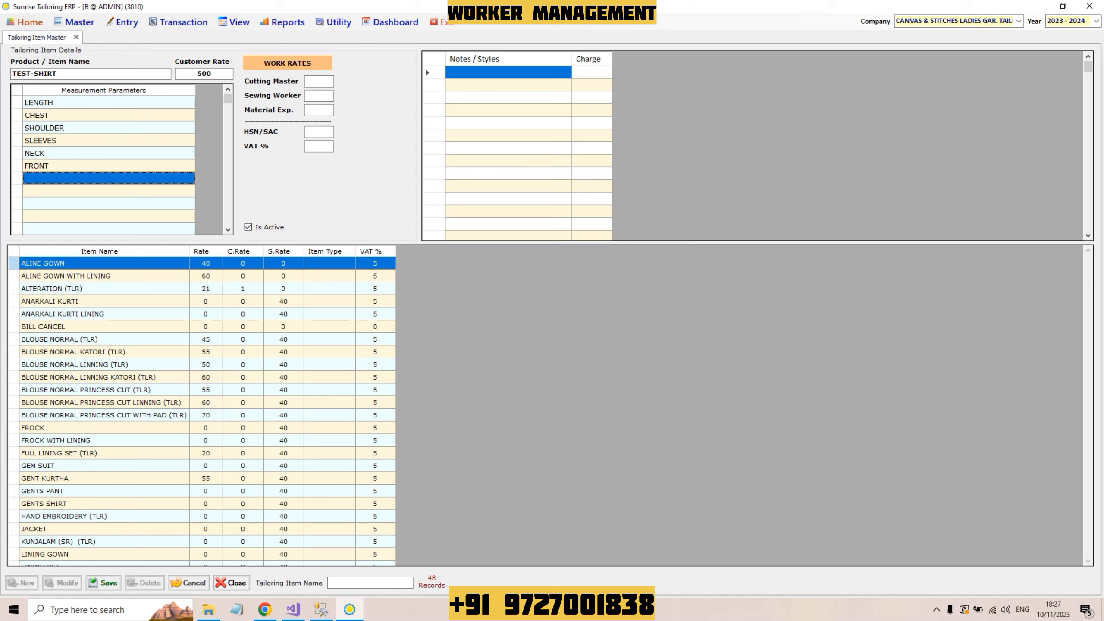
left_click(319, 82)
left_click(204, 74)
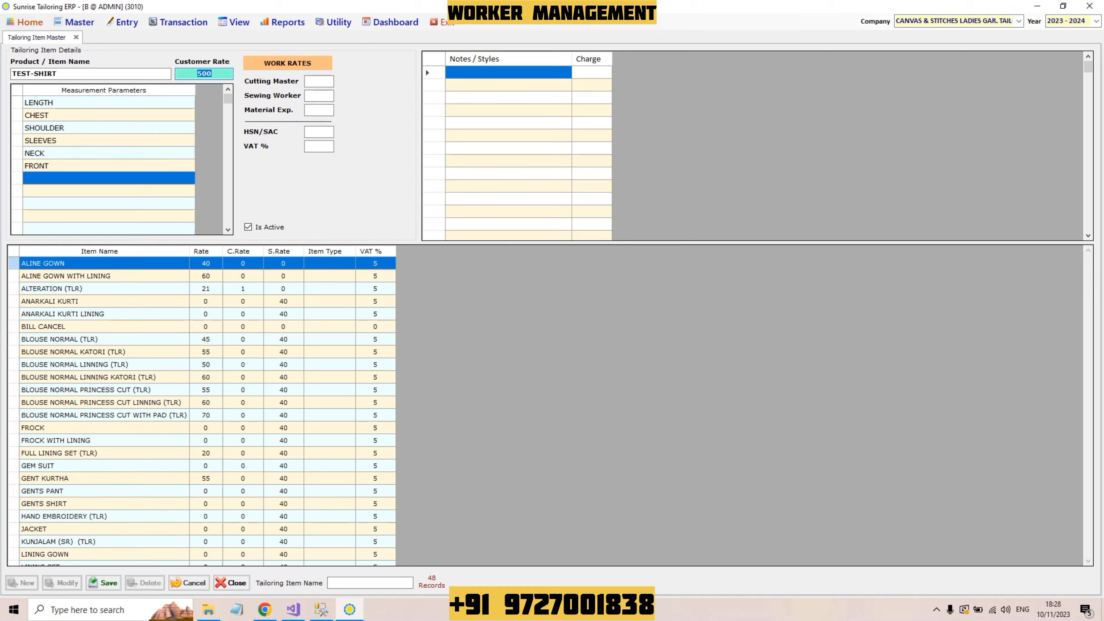
Step: Enter cutting master rate 50 and sewing worker rate 200, then save TEST-SHIRT
left_click(319, 82)
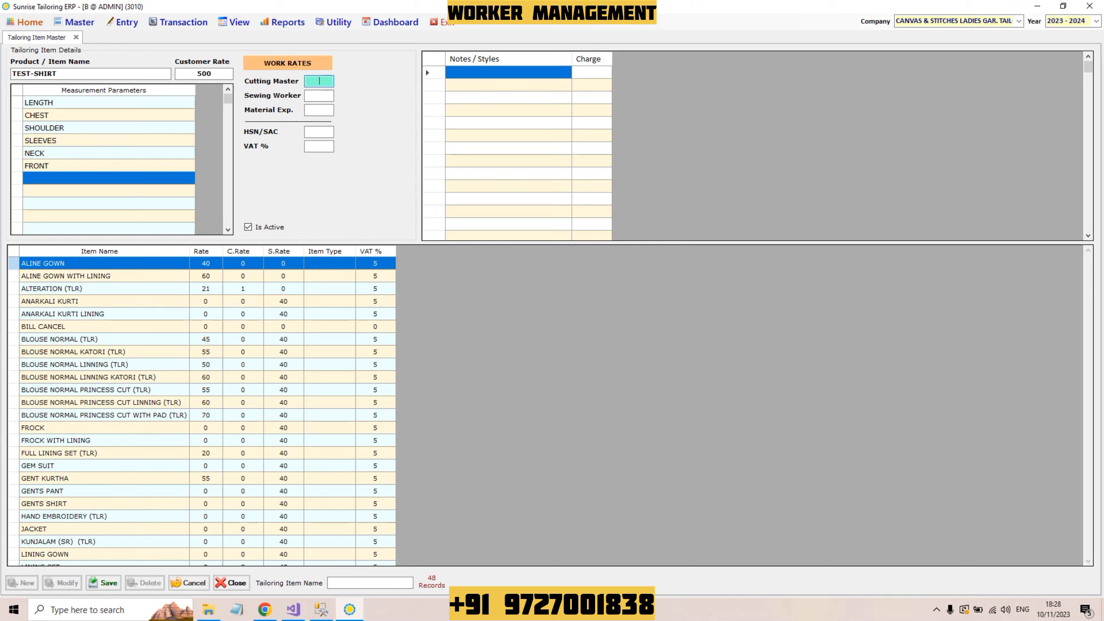
type("50")
key("Return")
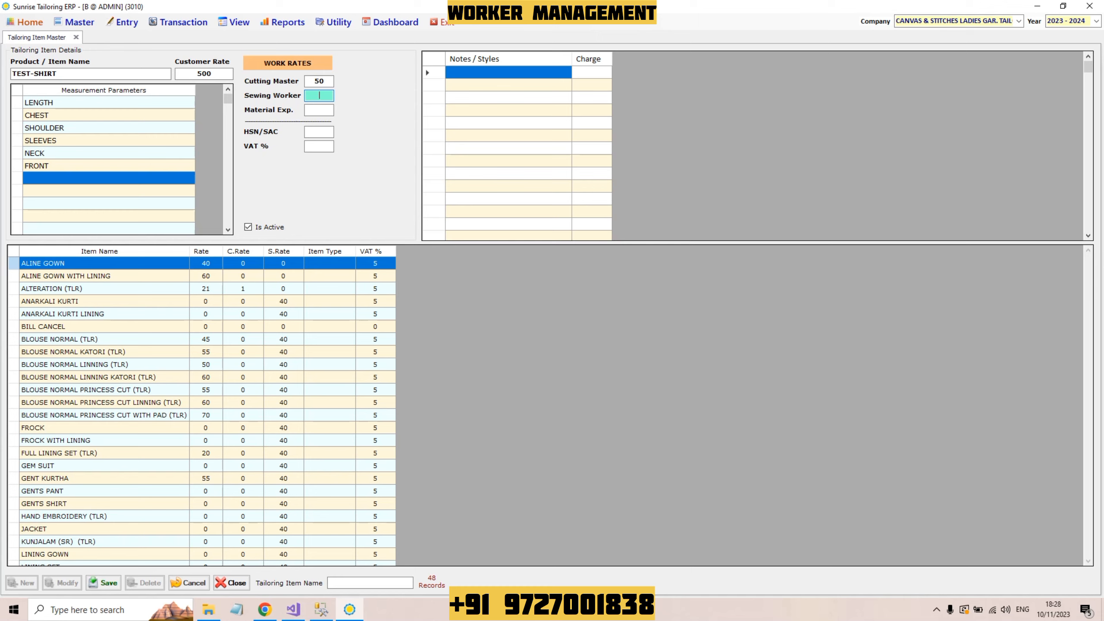
type("200")
key("Return")
left_click(103, 582)
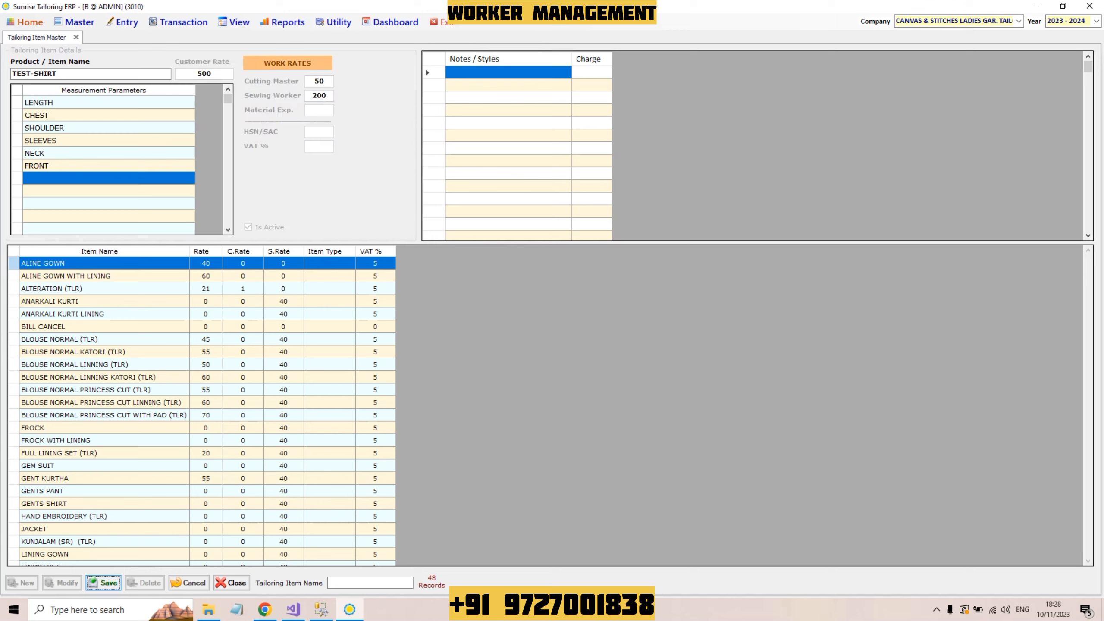
Step: Search the items for 'TES' and reload the TEST-SHIRT record
left_click(369, 583)
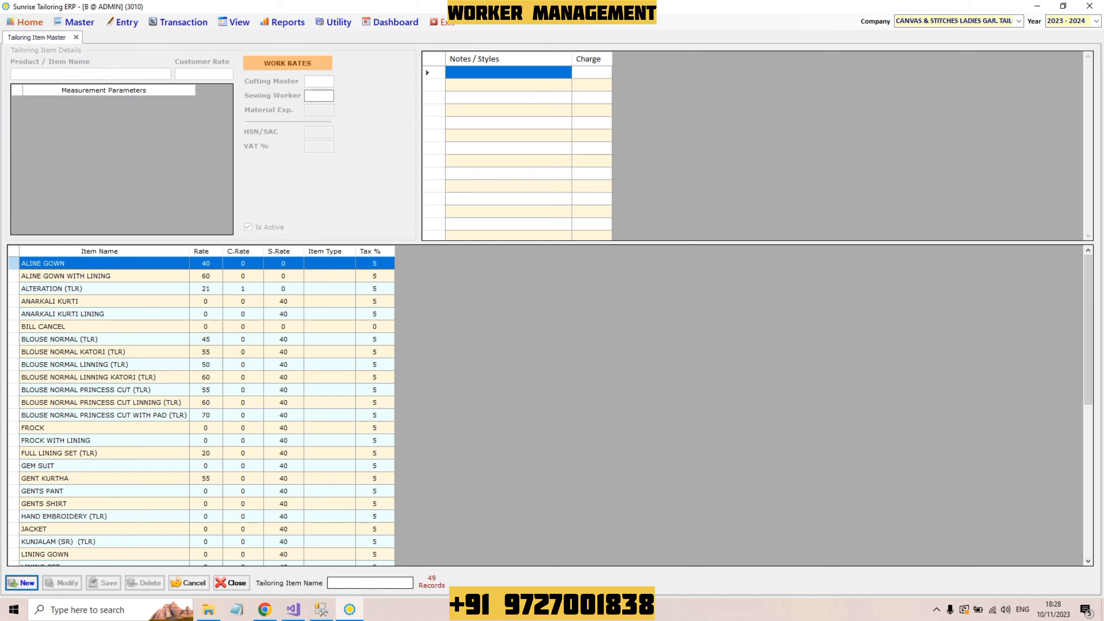
type("TES")
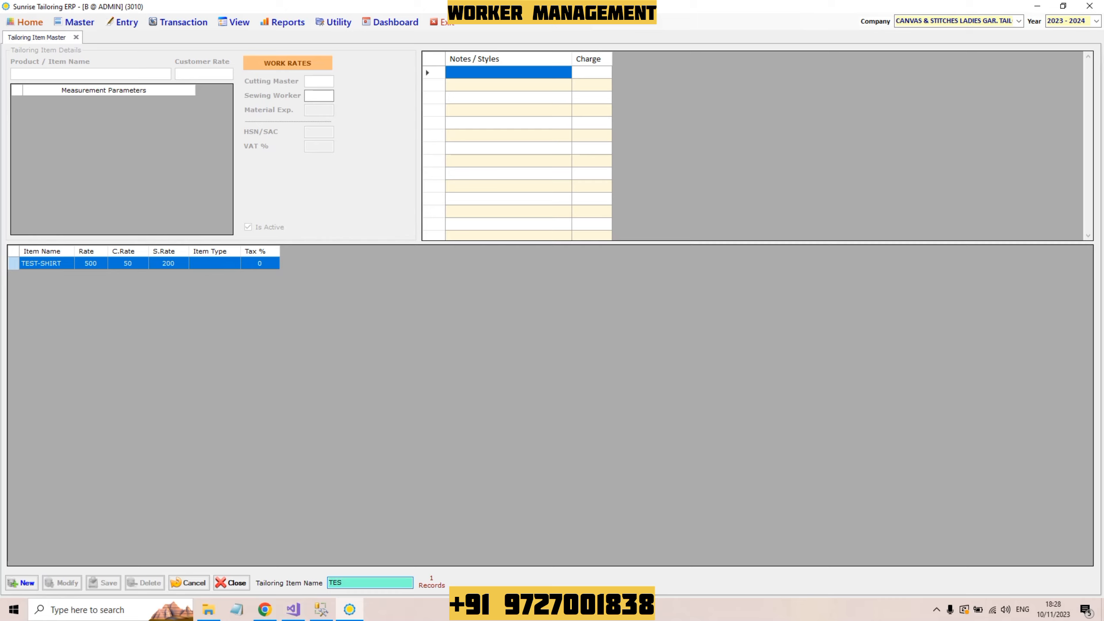
left_click(127, 263)
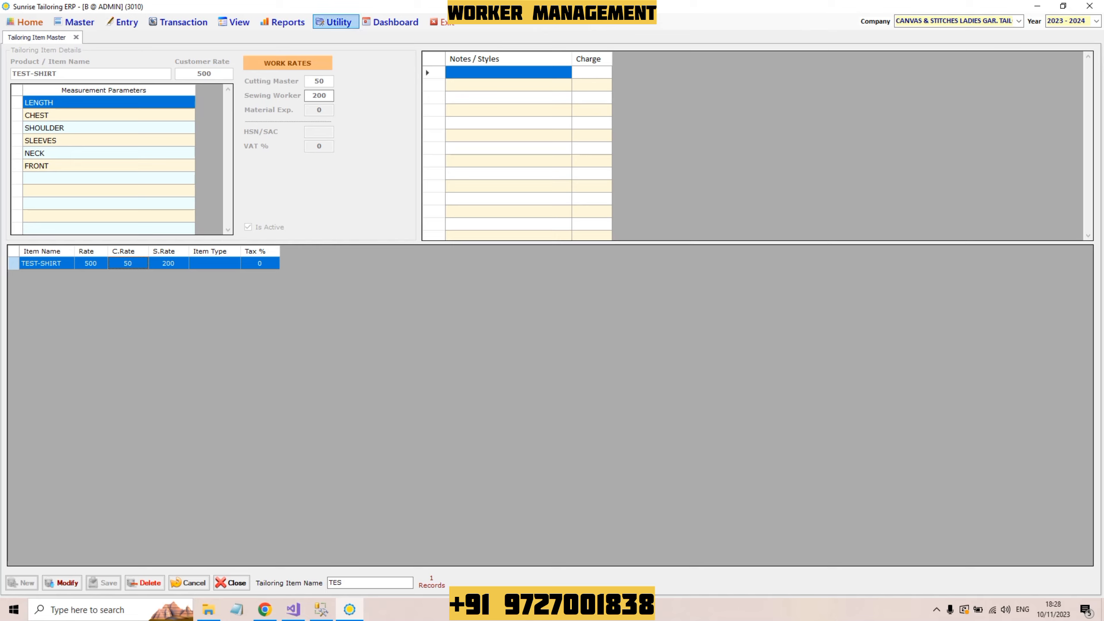
Step: Open the program Settings from Utility and filter them to 'WORKER W'
left_click(334, 22)
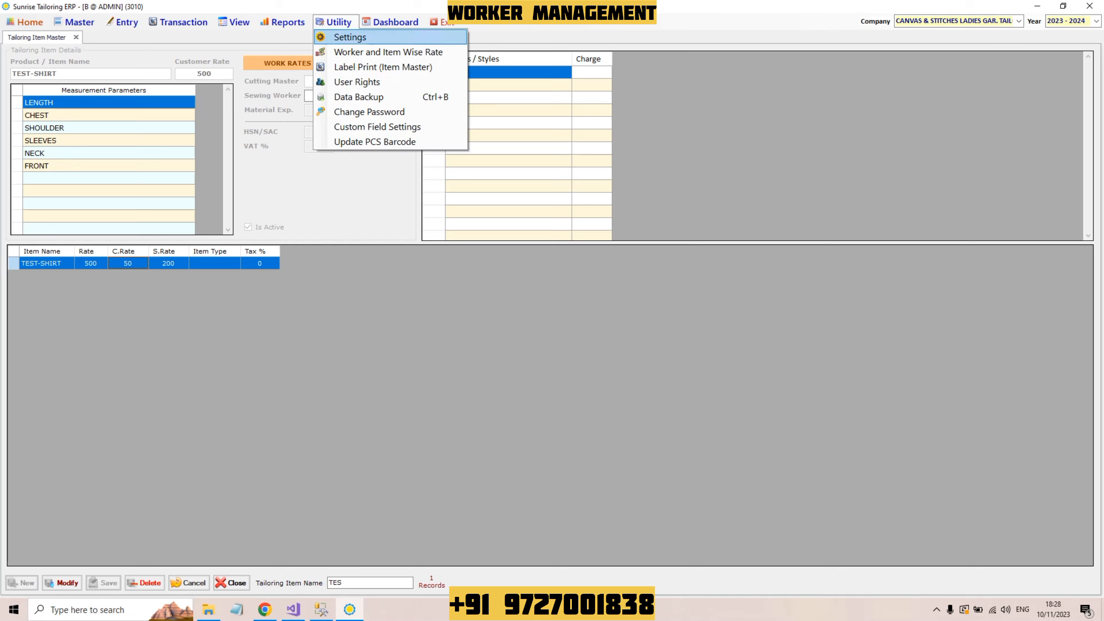
key("Return")
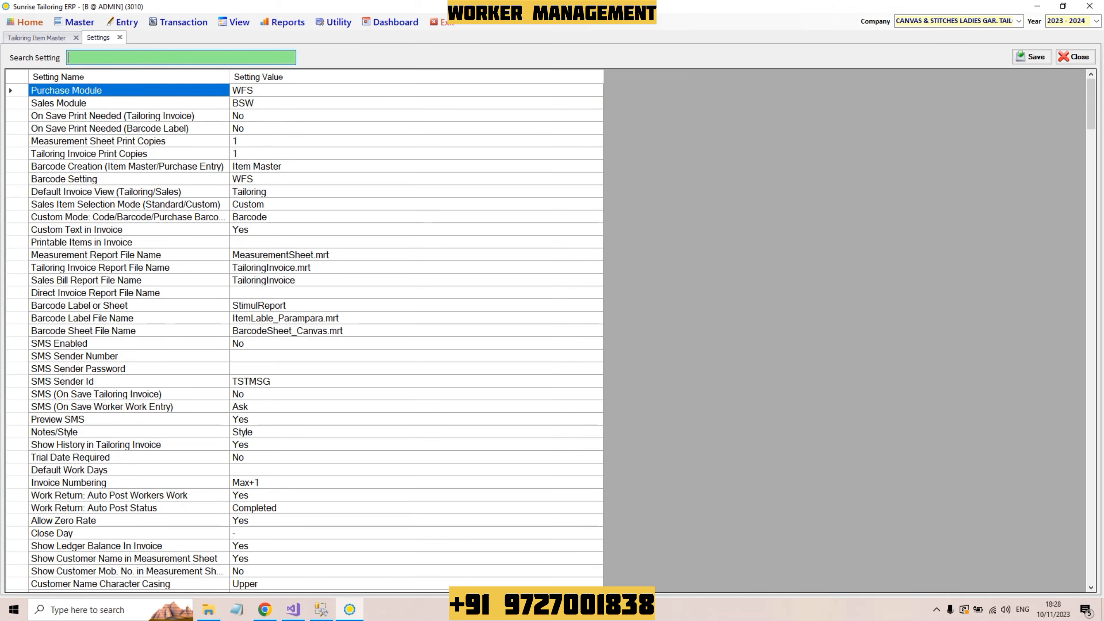
type("WORKER W")
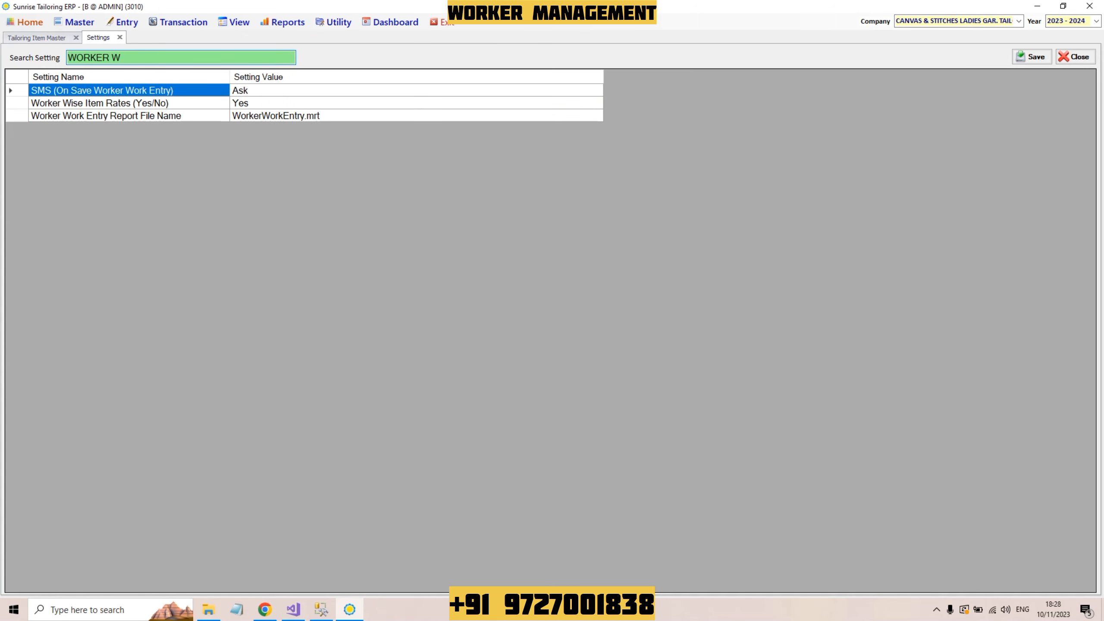
Step: Set Worker Wise Item Rates to No and return to the Tailoring Item Master
left_click(100, 103)
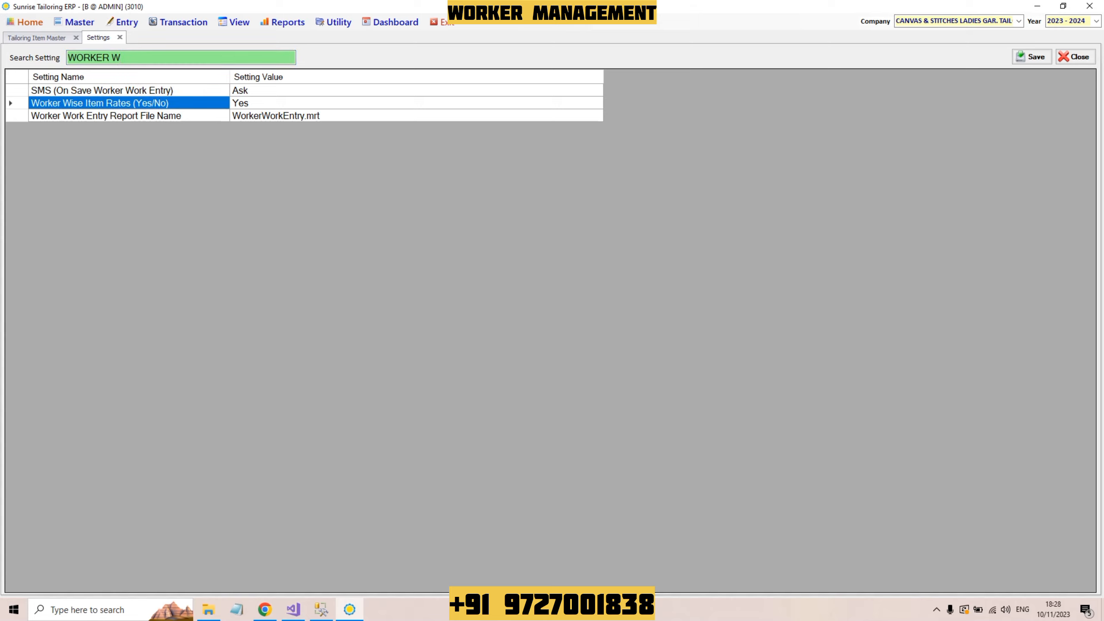
left_click(240, 103)
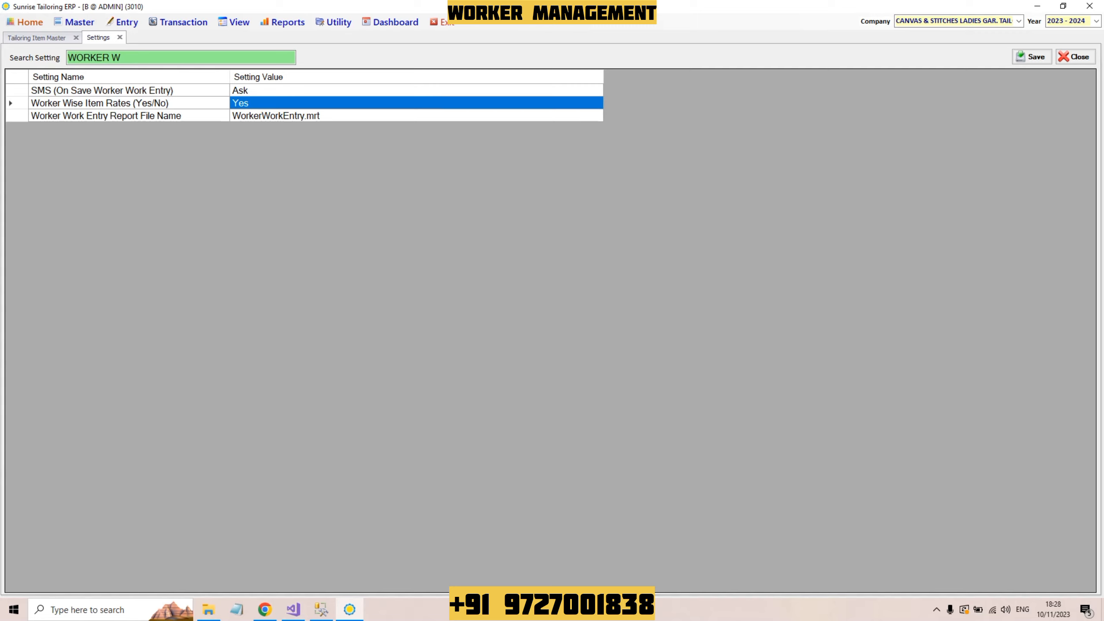
type("NO")
key("BackSpace")
key("BackSpace")
key("Caps_Lock")
type("No")
key("Return")
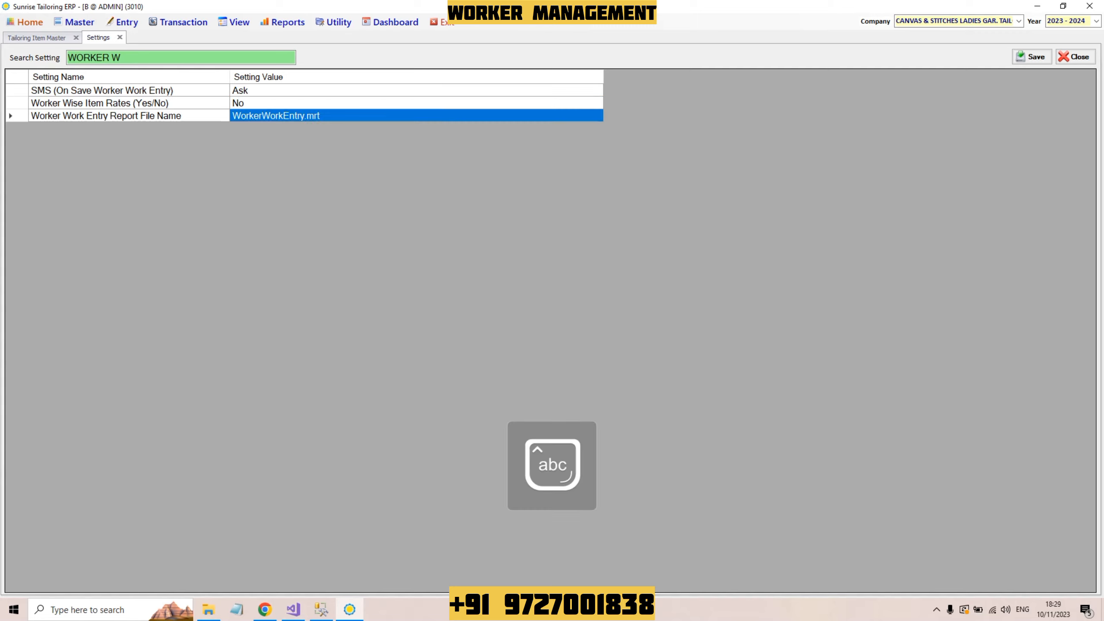
key("ctrl+Tab")
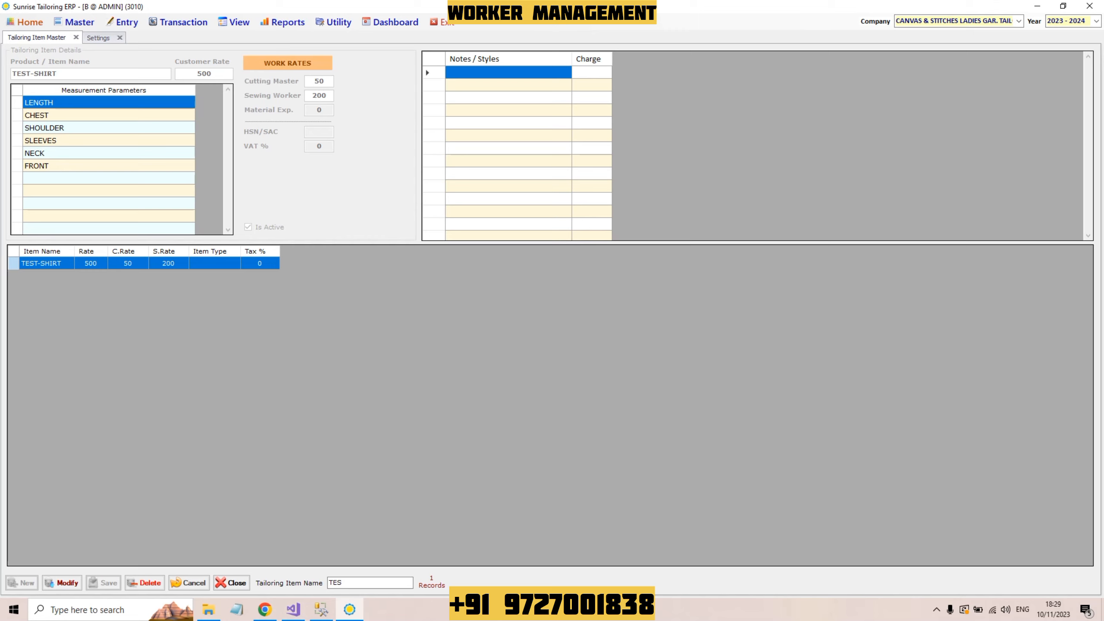
Step: Change Worker Wise Item Rates to Yes, save the settings and dismiss the confirmation
key("ctrl+Tab")
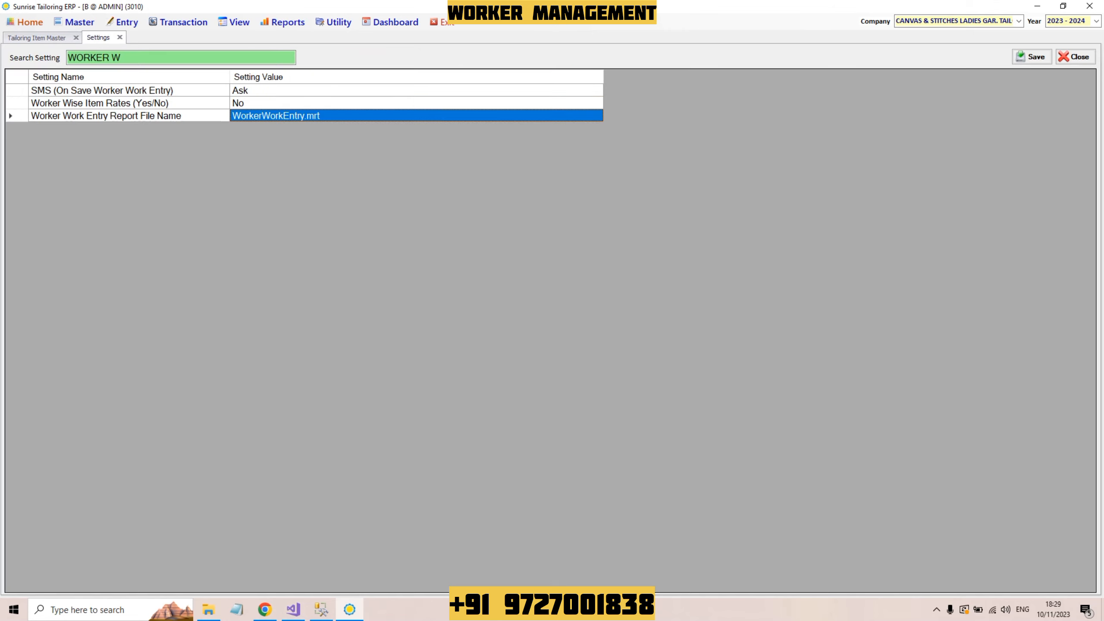
left_click(321, 102)
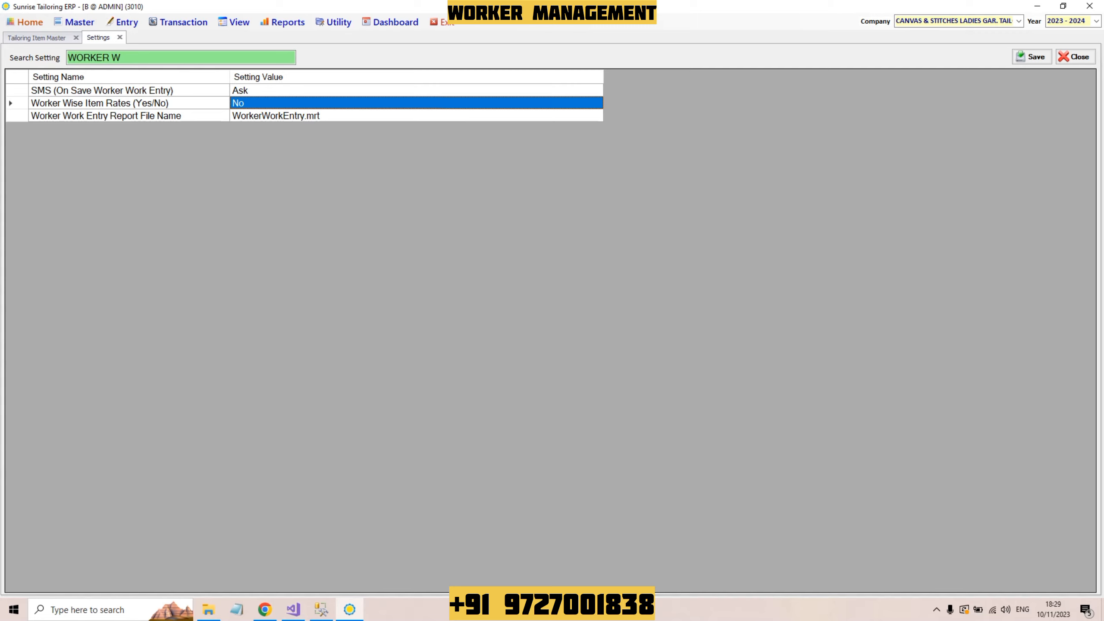
type("Yes")
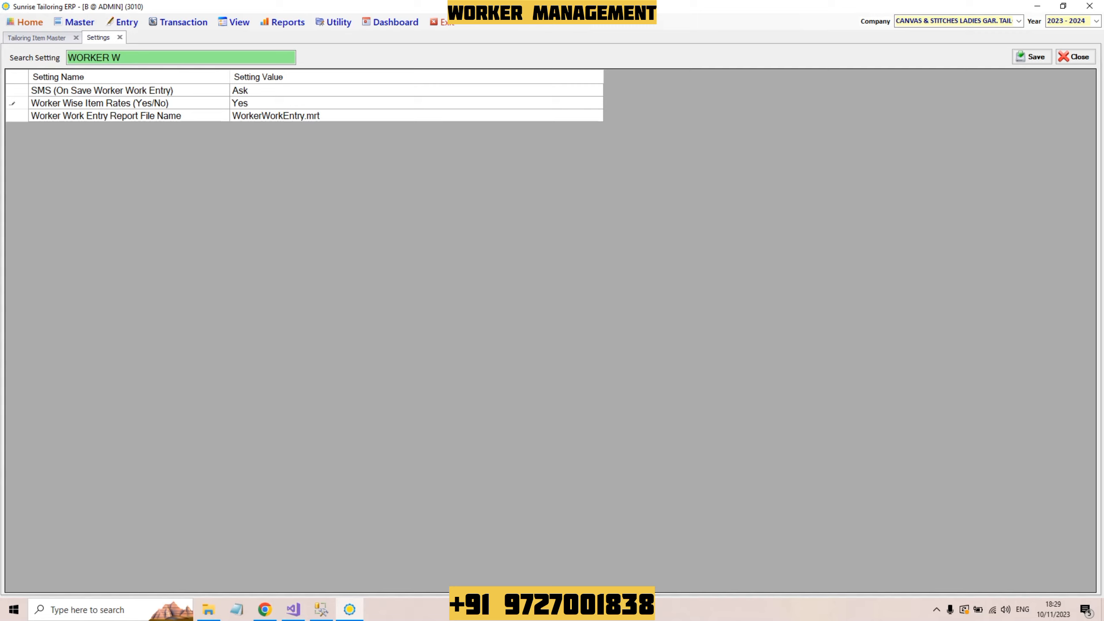
left_click(99, 102)
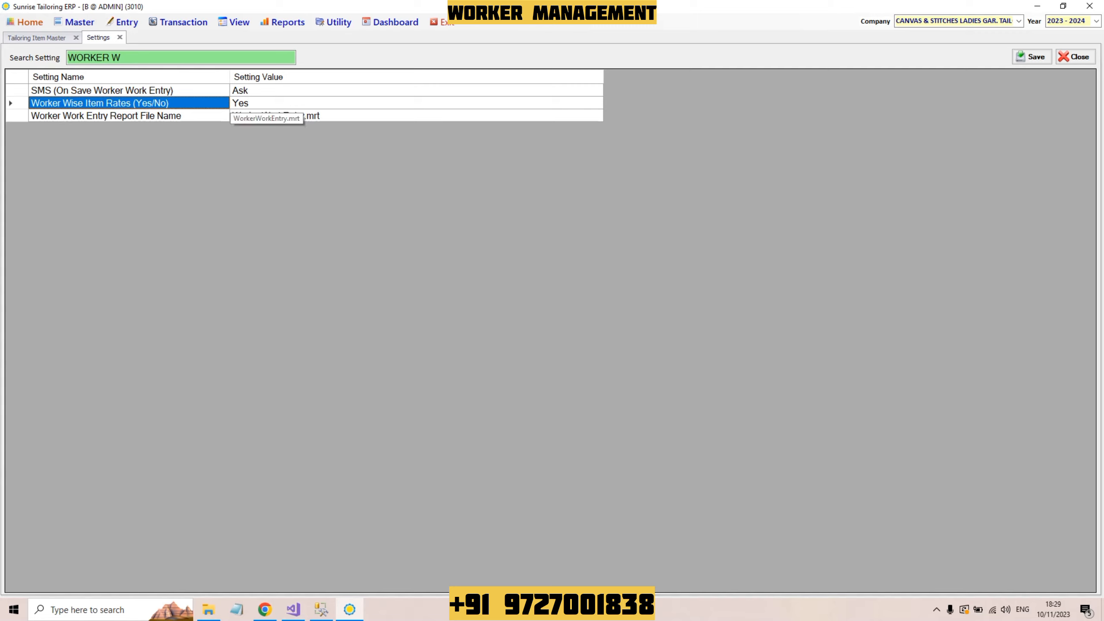
left_click(243, 103)
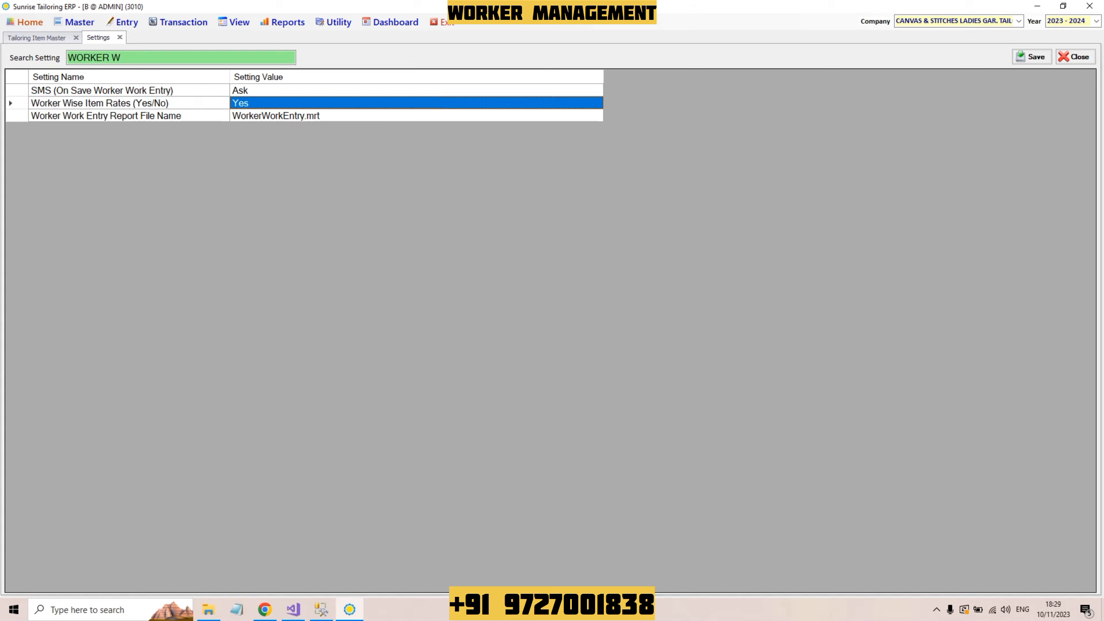
left_click(1032, 56)
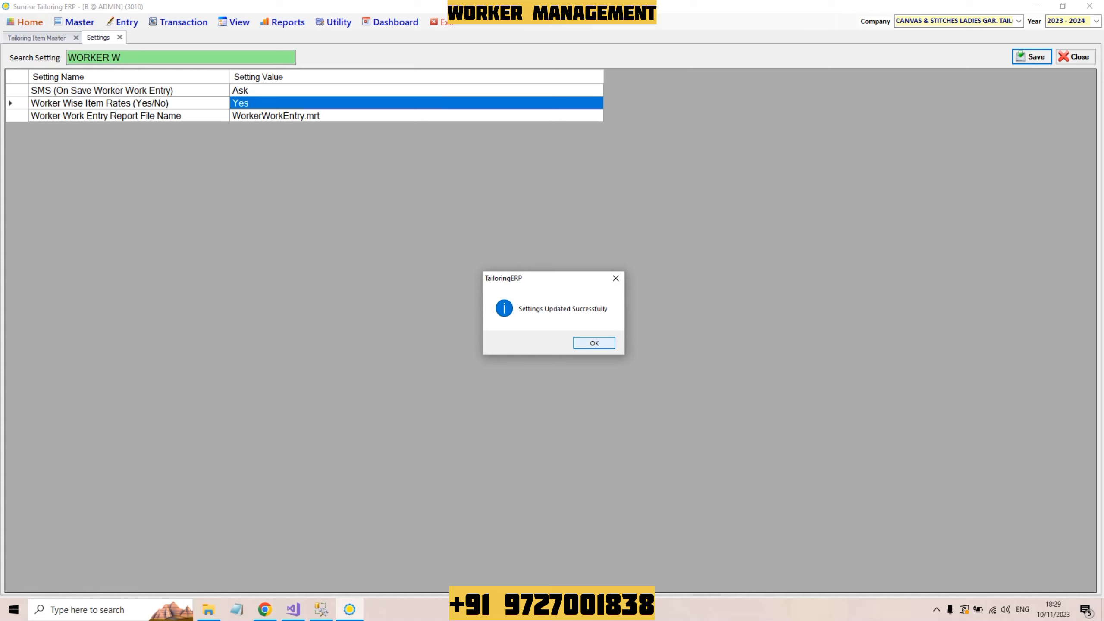
left_click(593, 343)
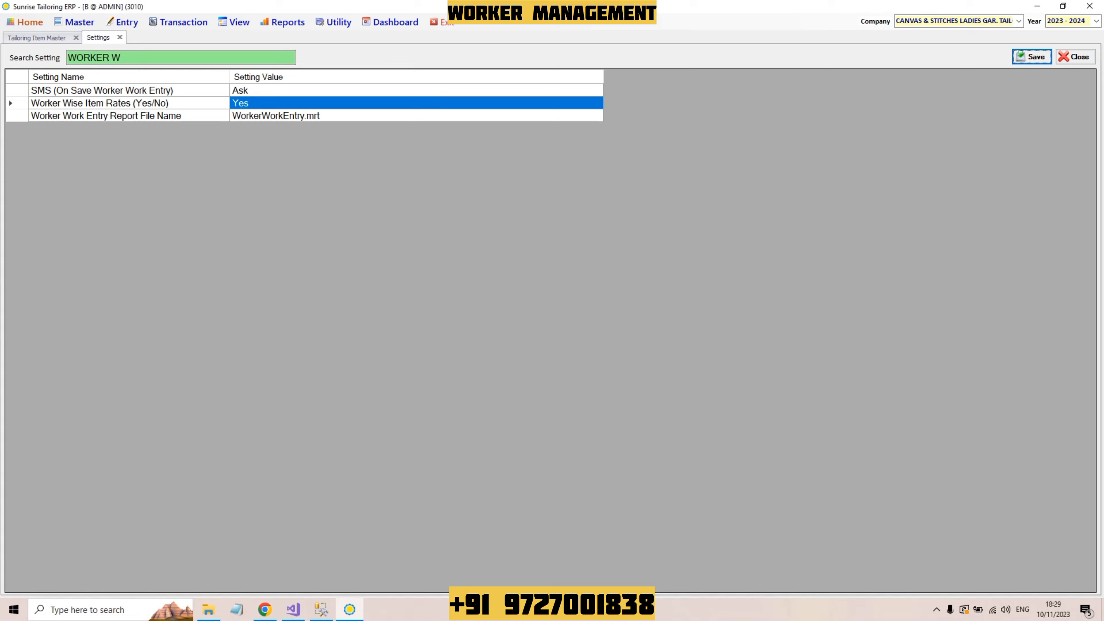
Step: Open the Worker / Employee Master and start a new worker record
key("alt+m")
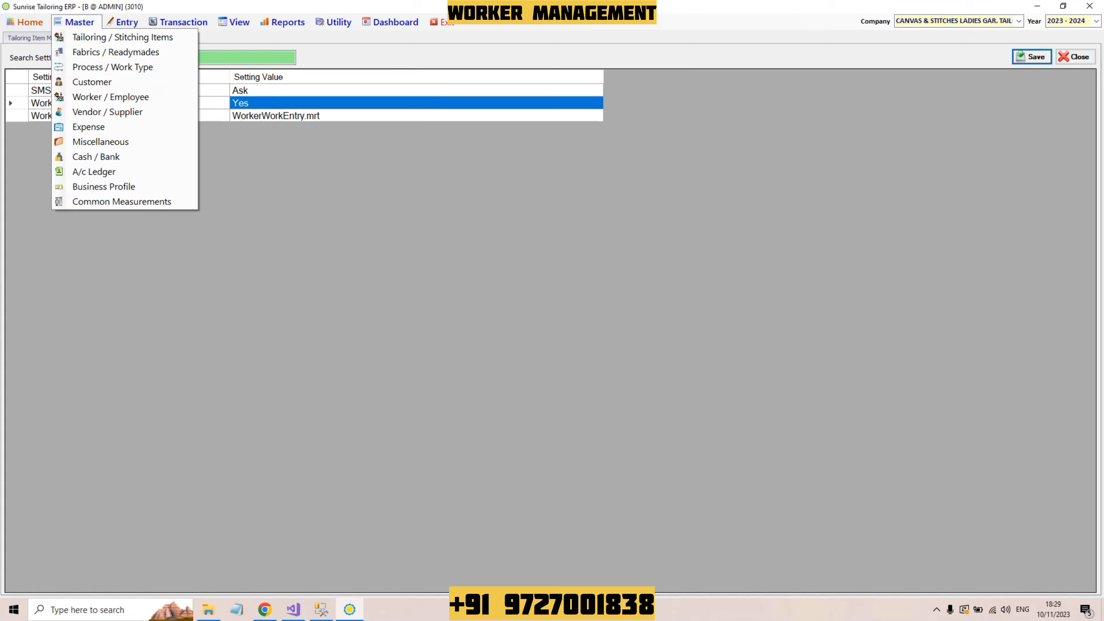
key("Down")
key("Down")
key("Down")
key("Down")
key("Down")
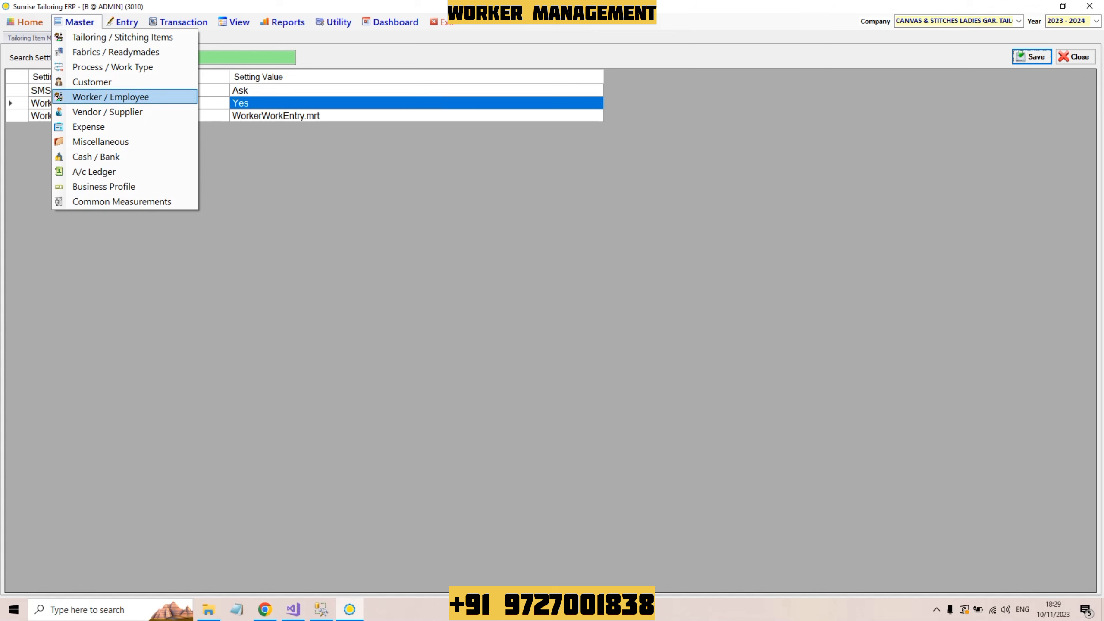
key("Return")
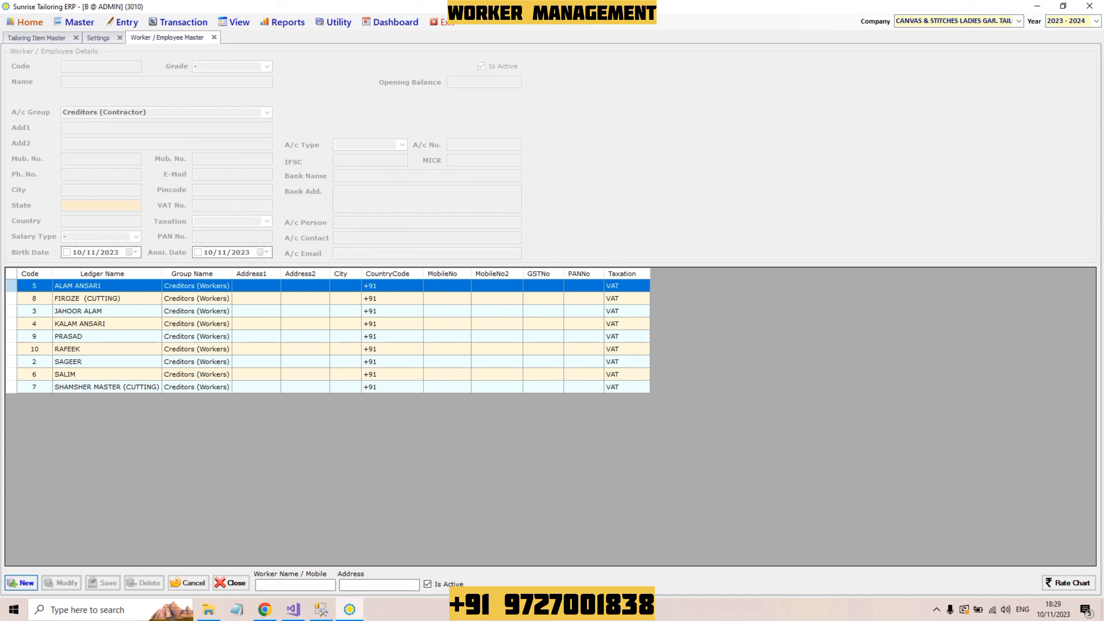
key("Return")
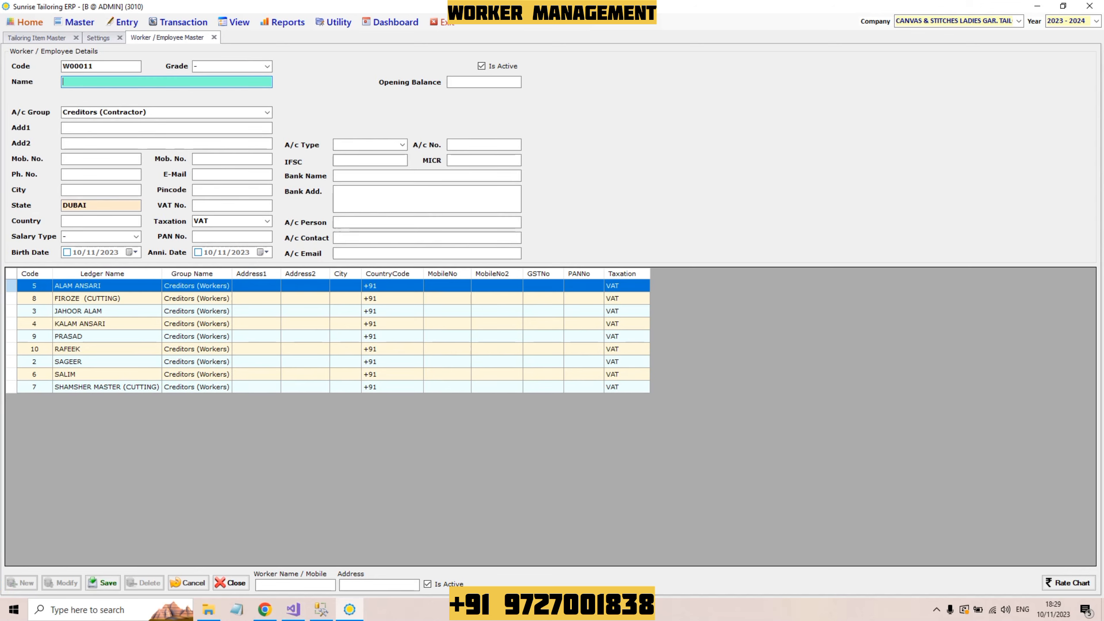
type("sa")
key("BackSpace")
key("BackSpace")
key("Caps_Lock")
type("RAJU TAILOR")
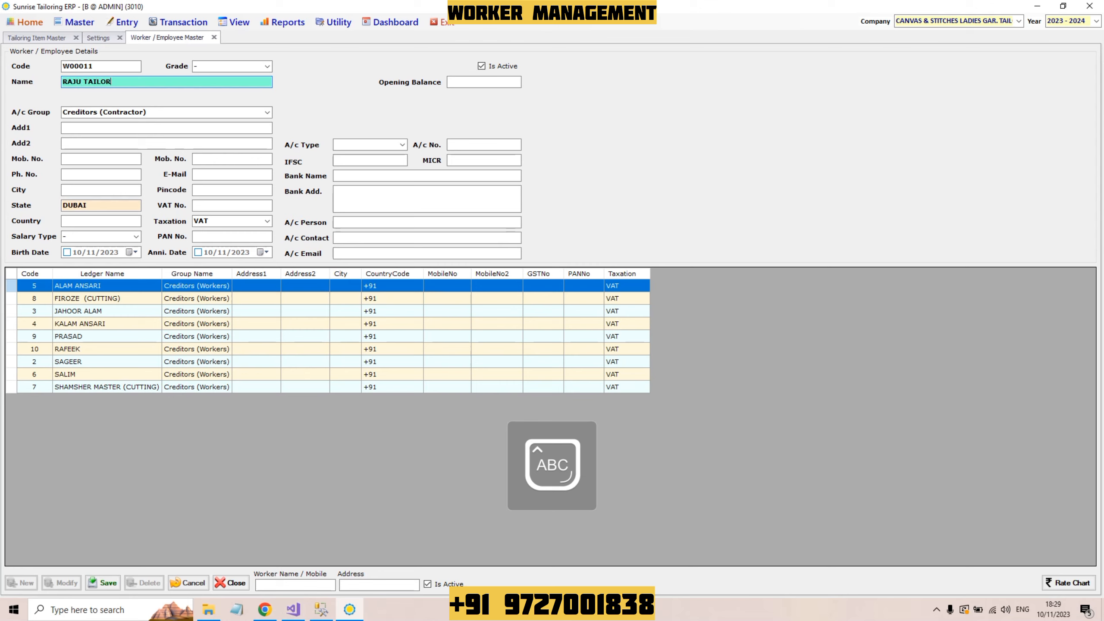
key("Return")
key("Down")
key("Down")
key("Down")
key("Down")
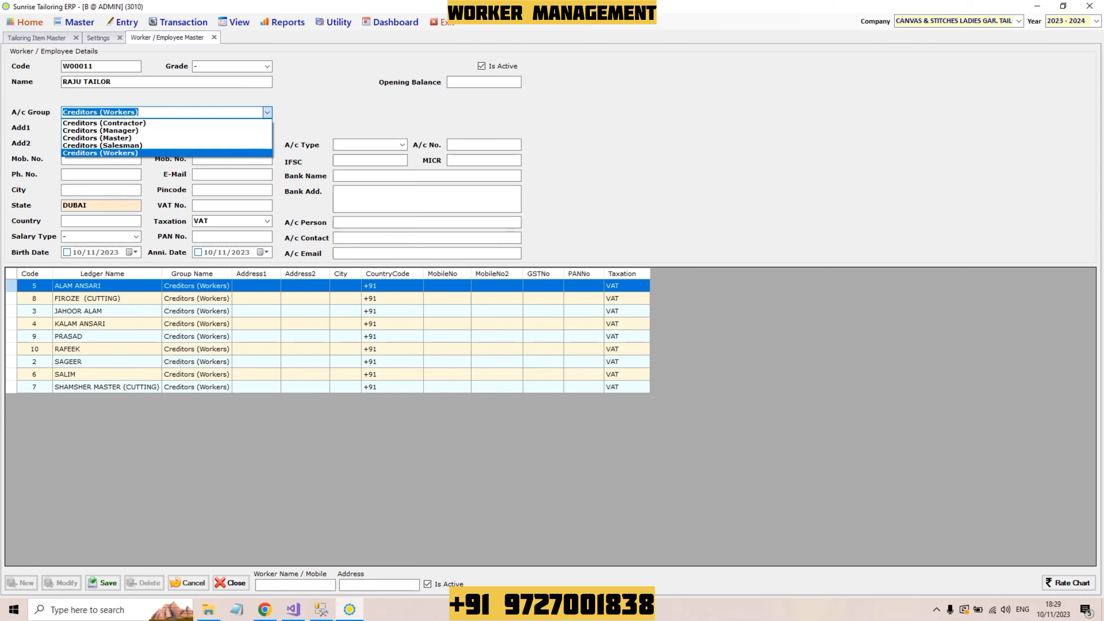
key("Return")
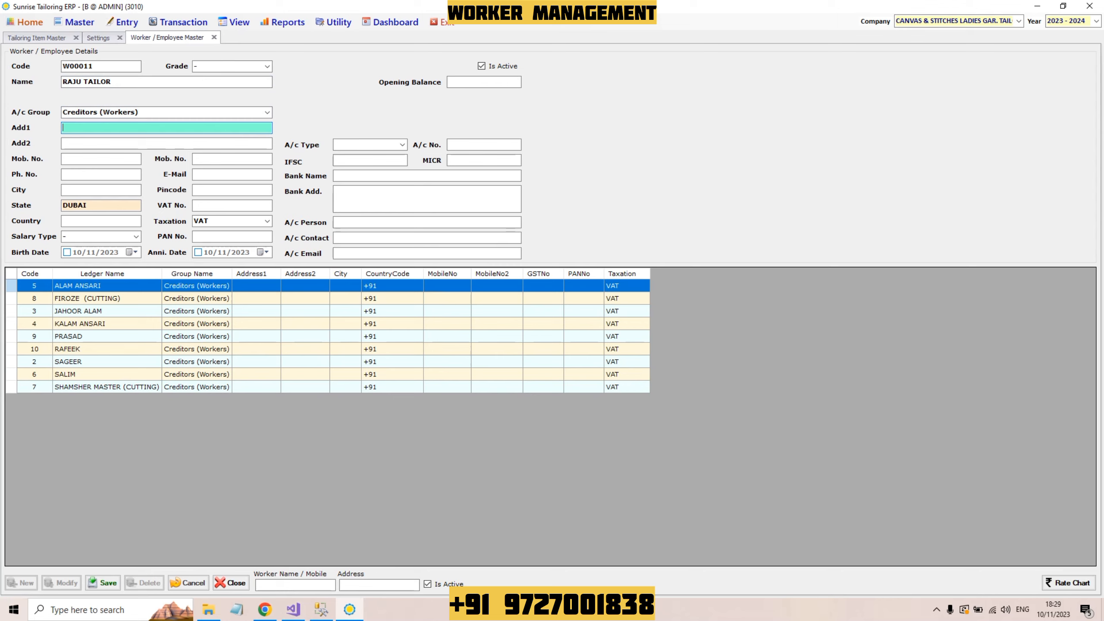
key("ctrl+s")
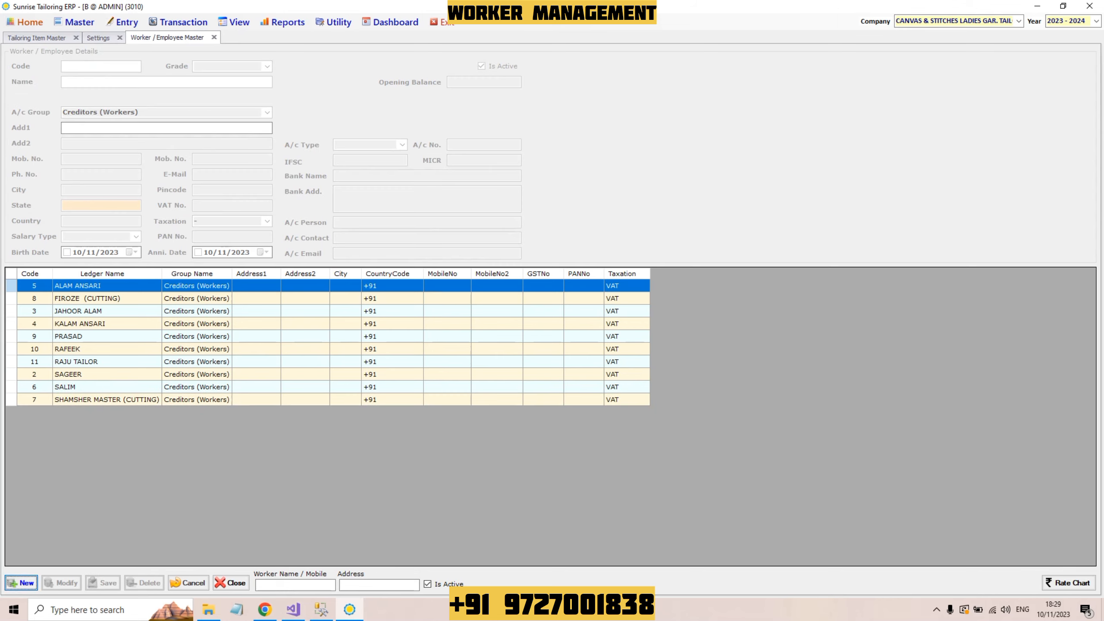
key("Return")
Step: Add BABLOO TAILOR with account group Creditors (Workers) and save the record
type("BABLOO TAILOR")
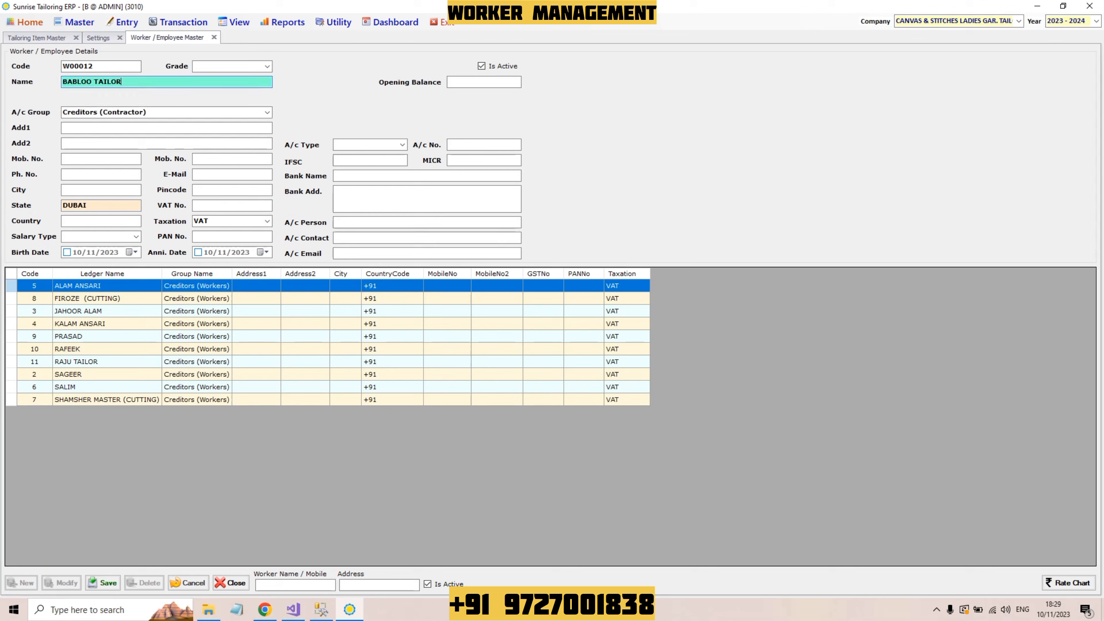
key("Return")
key("Down")
key("Return")
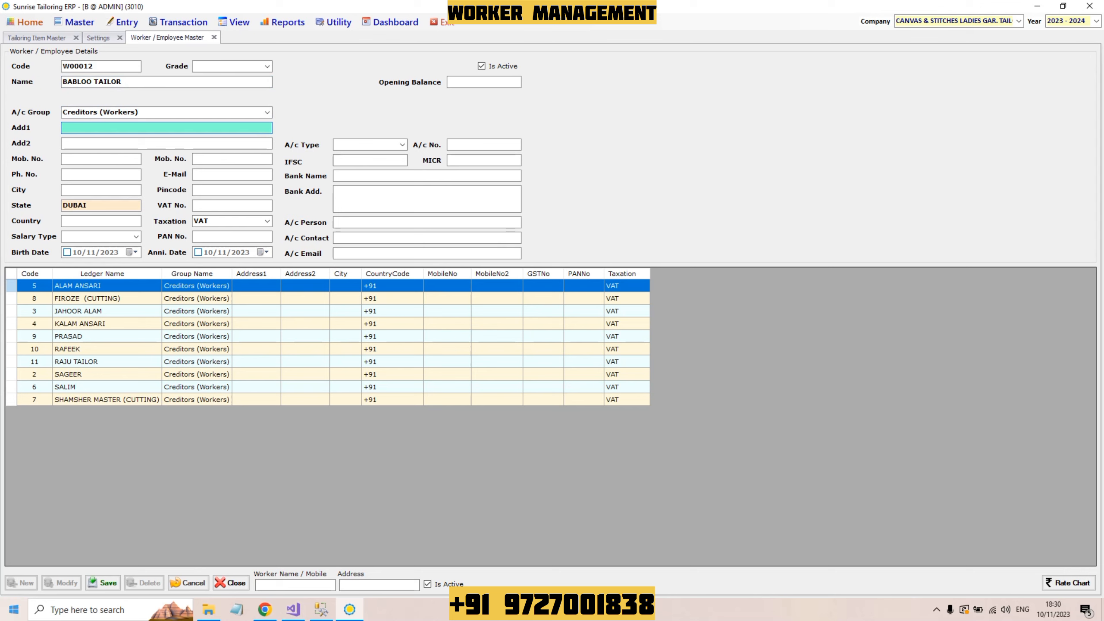
left_click(102, 582)
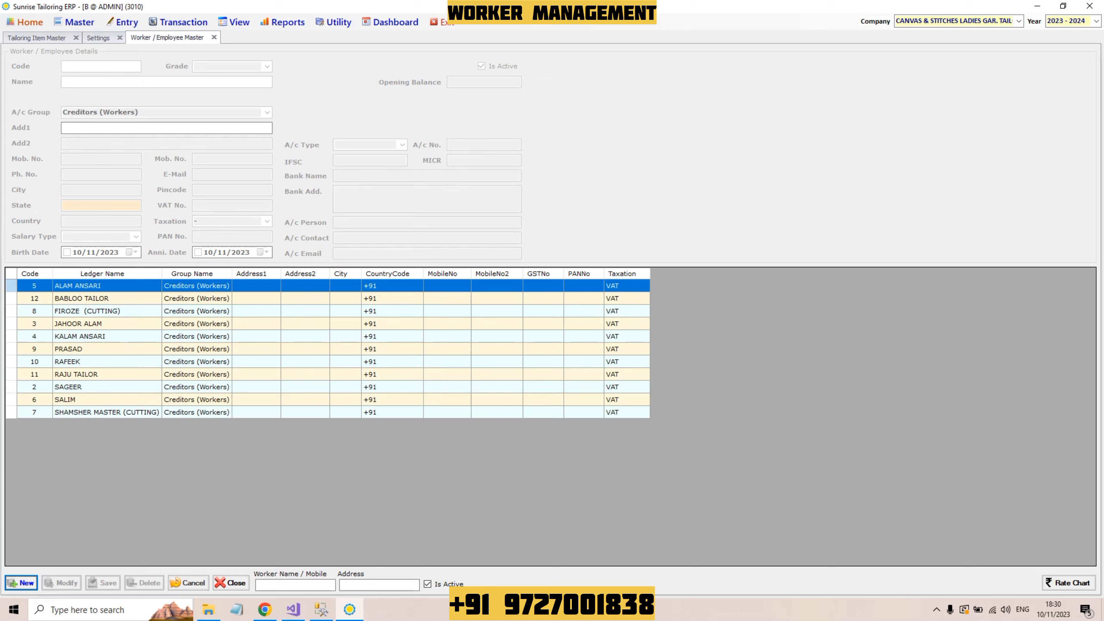
left_click(36, 38)
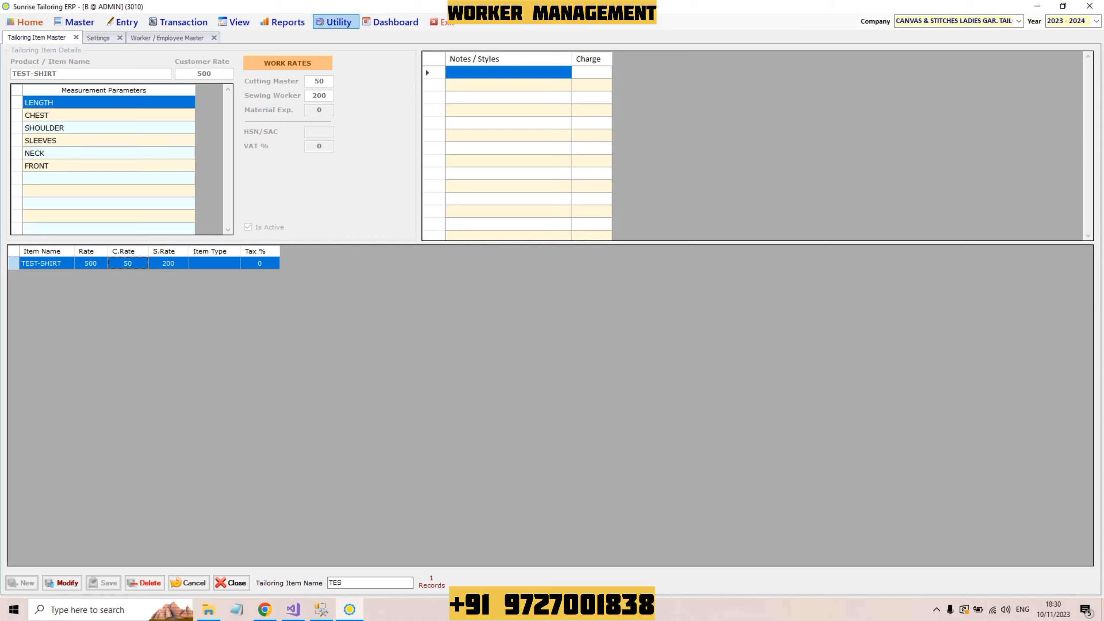
Step: Open the Worker and Item Wise Rate chart and try the worker filter with R and B, then clear it
left_click(335, 22)
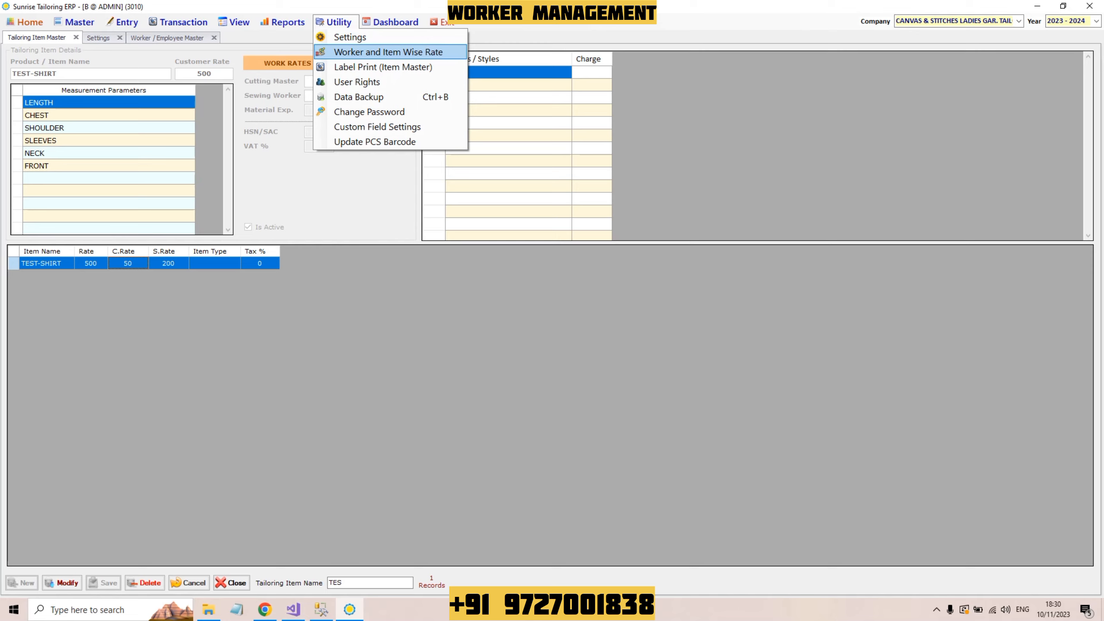
left_click(388, 52)
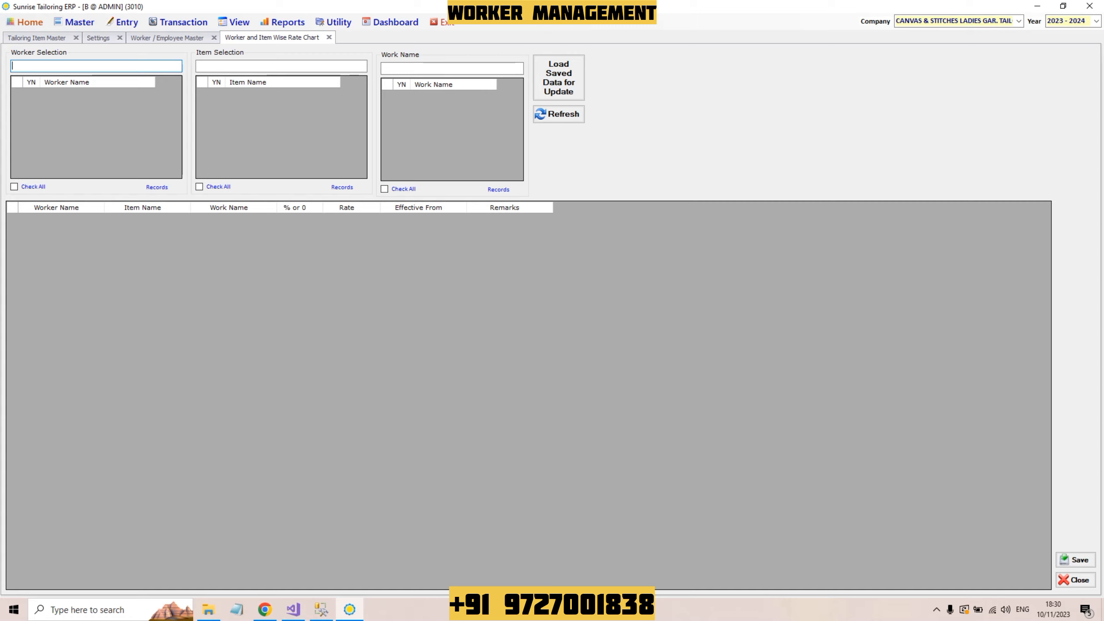
type("R")
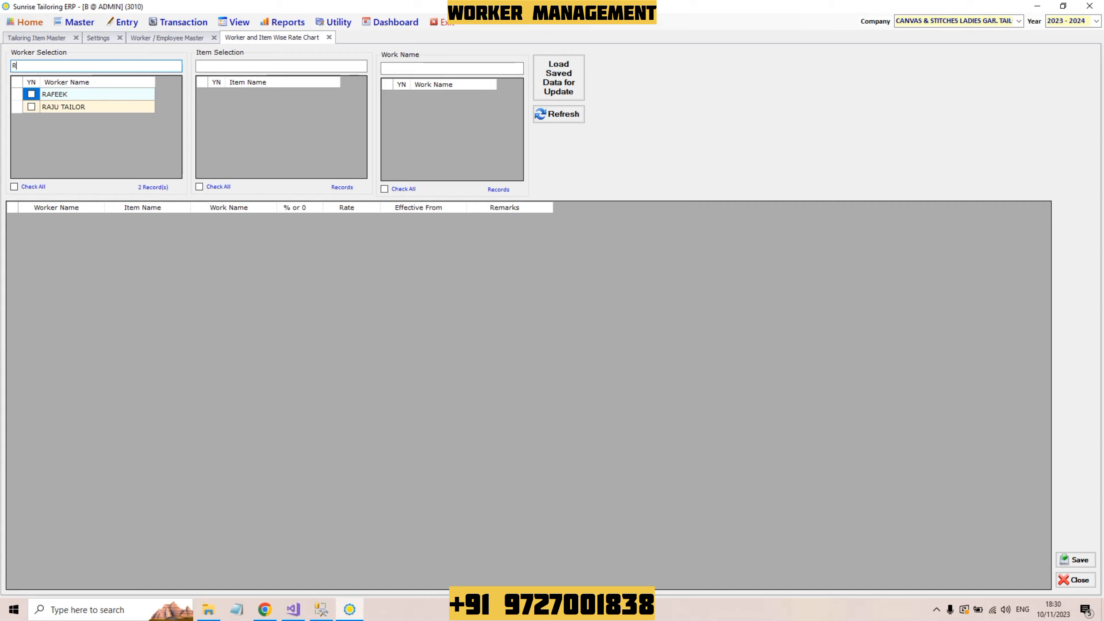
key("BackSpace")
type("B")
key("BackSpace")
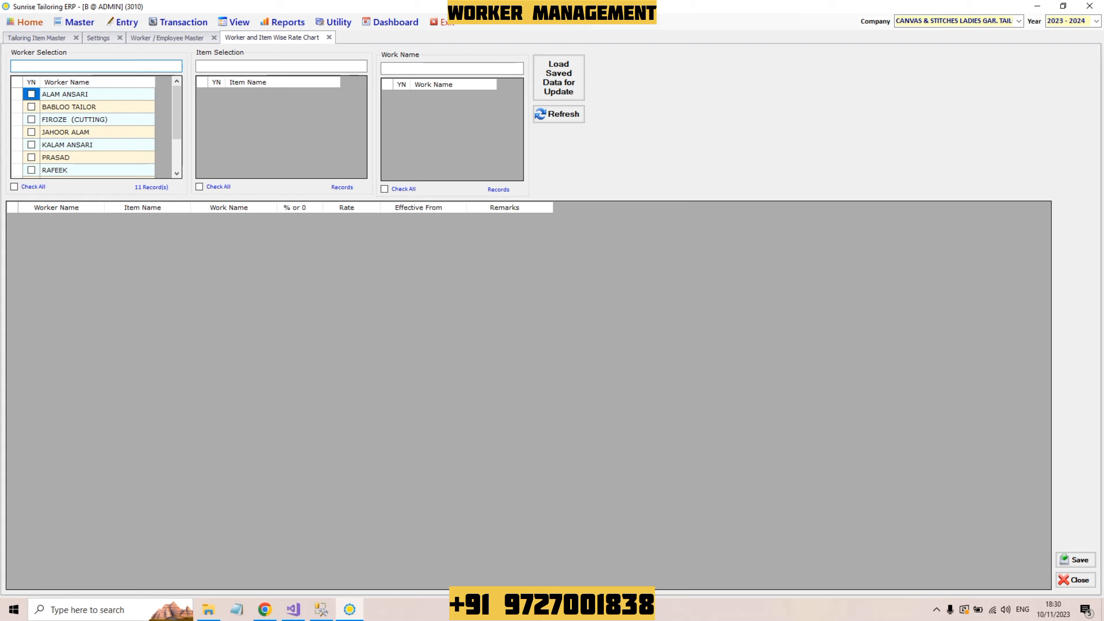
scroll(82, 130, "down", 3)
Step: Load all 49 items in Item Selection, testing the 'TE' filter and then clearing it
scroll(82, 130, "up", 3)
left_click(281, 66)
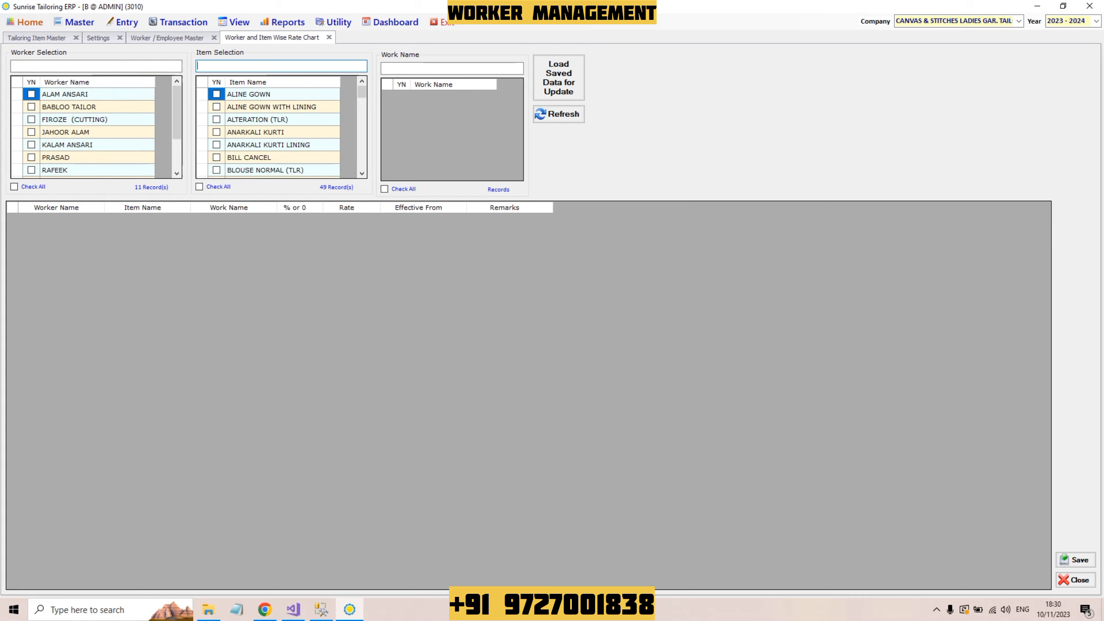
type("TE")
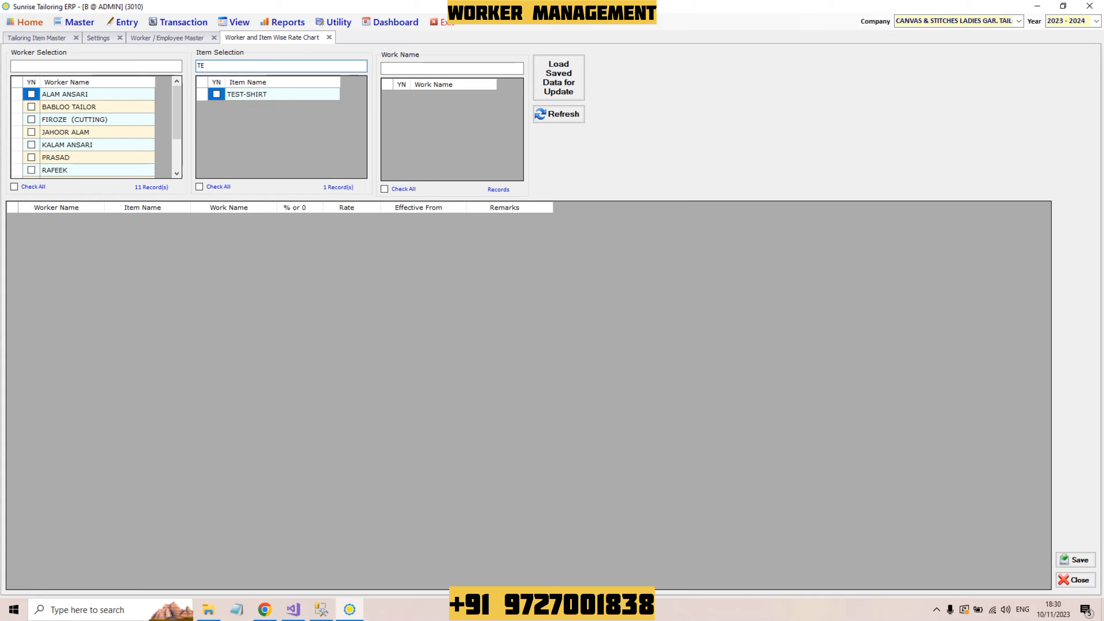
key("BackSpace")
key("BackSpace")
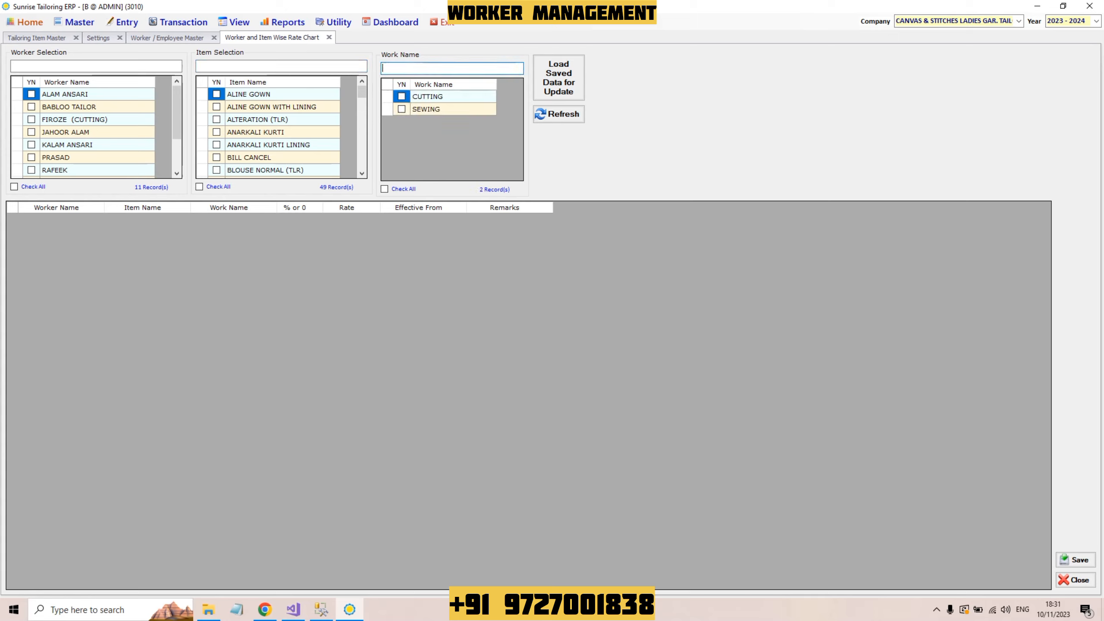
Step: Pass the CUTTING and SEWING work names and tick RAJU TAILOR in Worker Selection
key("Tab")
key("Down")
key("Up")
key("Tab")
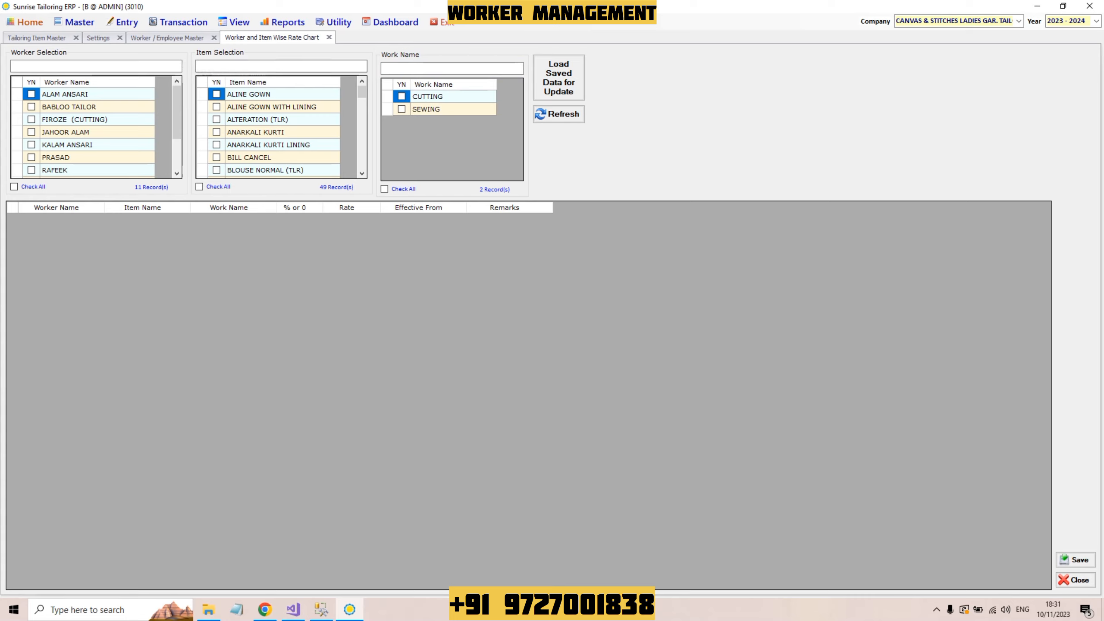
key("Tab")
key("Down")
key("Down")
key("Down")
key("Down")
key("Down")
key("Down")
key("Down")
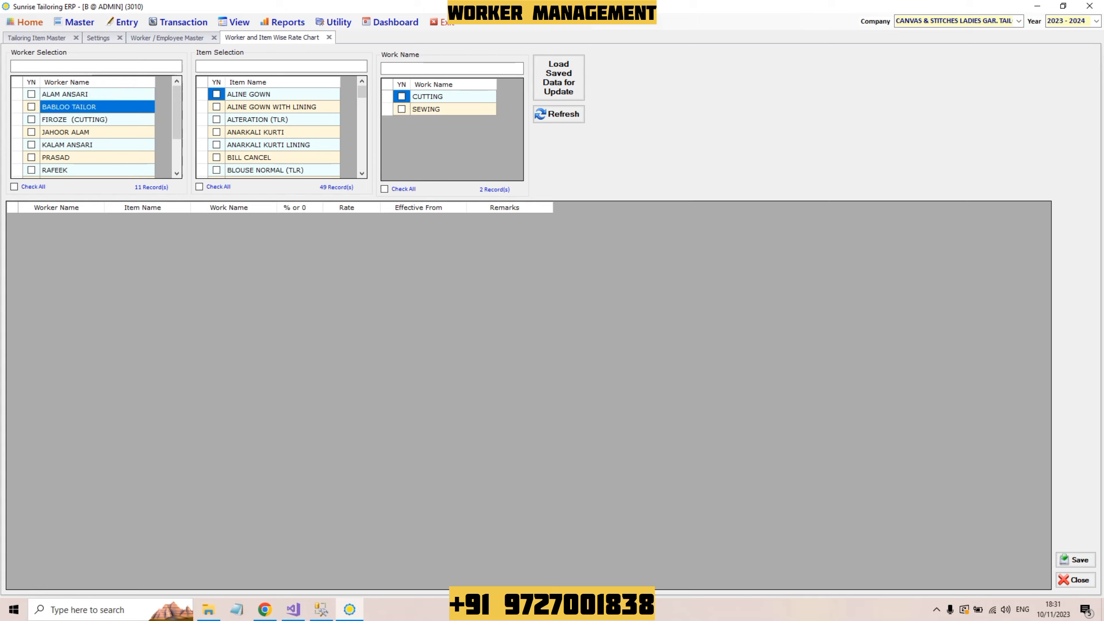
key("Left")
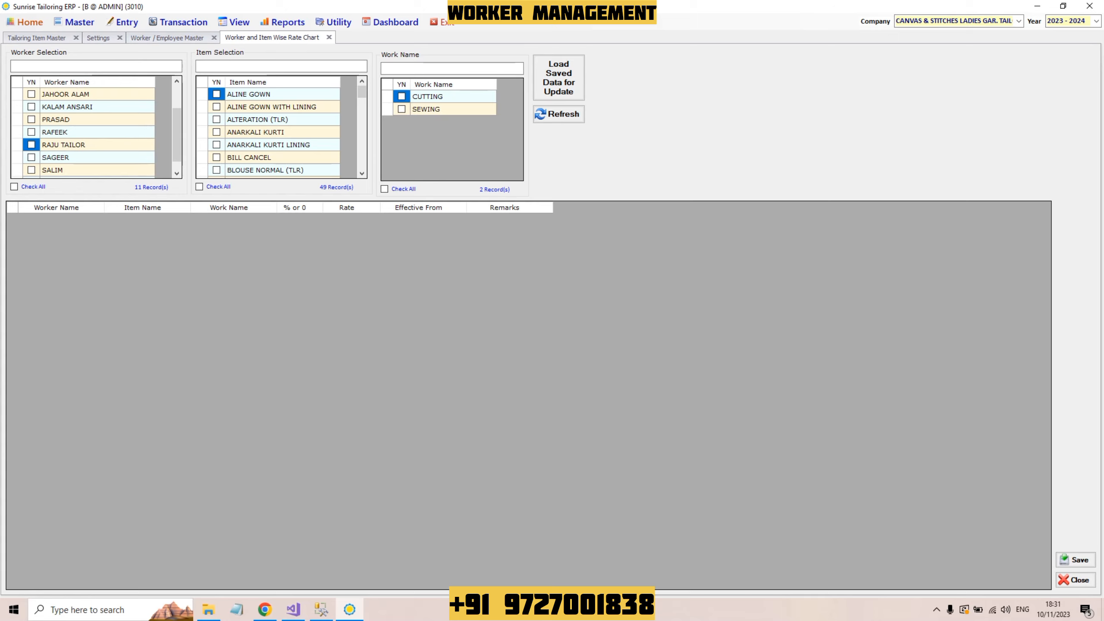
key("Right")
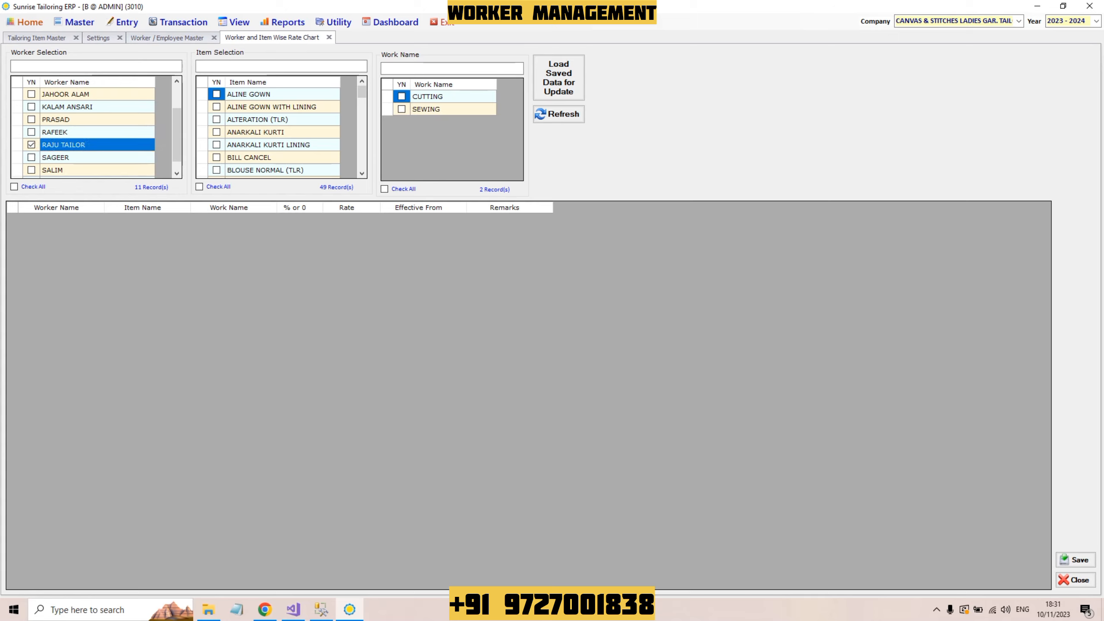
Step: Move down the Item Selection list and tick JACKET
key("Right")
key("Down")
key("Down")
key("Down")
key("Down")
key("Down")
key("Down")
key("Down")
key("Down")
key("Down")
key("Down")
key("Down")
key("Down")
key("Down")
key("Down")
key("Down")
key("Down")
key("Down")
key("Down")
key("Down")
key("Down")
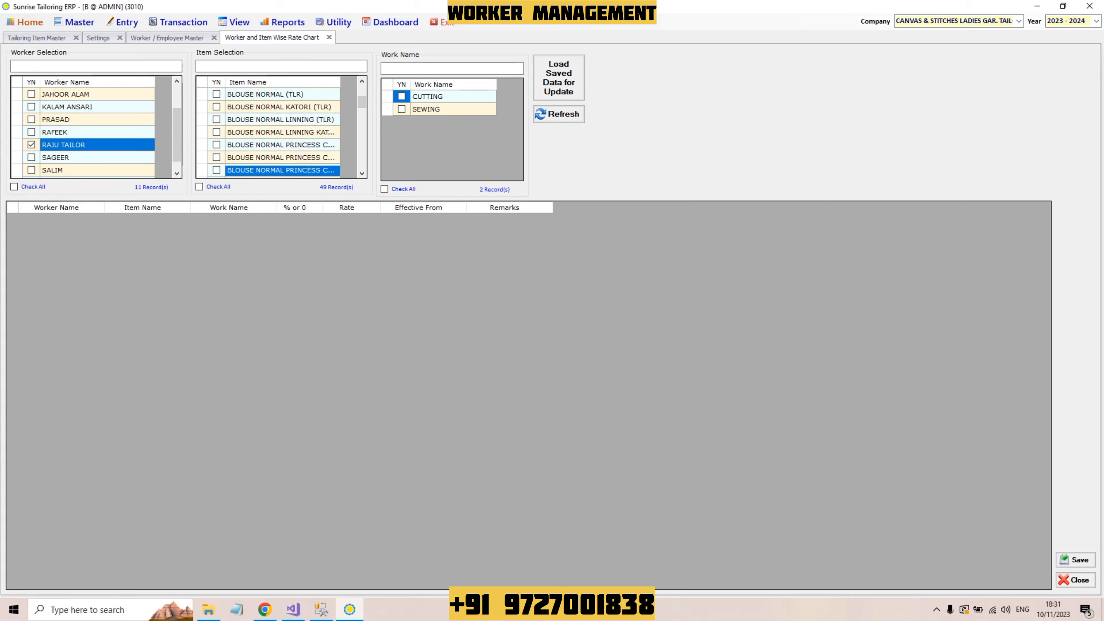
key("Down")
key("Down")
key("Down")
key("Down")
key("Down")
key("Up")
key("Up")
key("Up")
key("Up")
key("Up")
key("Up")
key("Up")
key("Up")
key("Up")
key("Up")
key("Up")
key("Up")
key("Down")
key("Down")
key("Left")
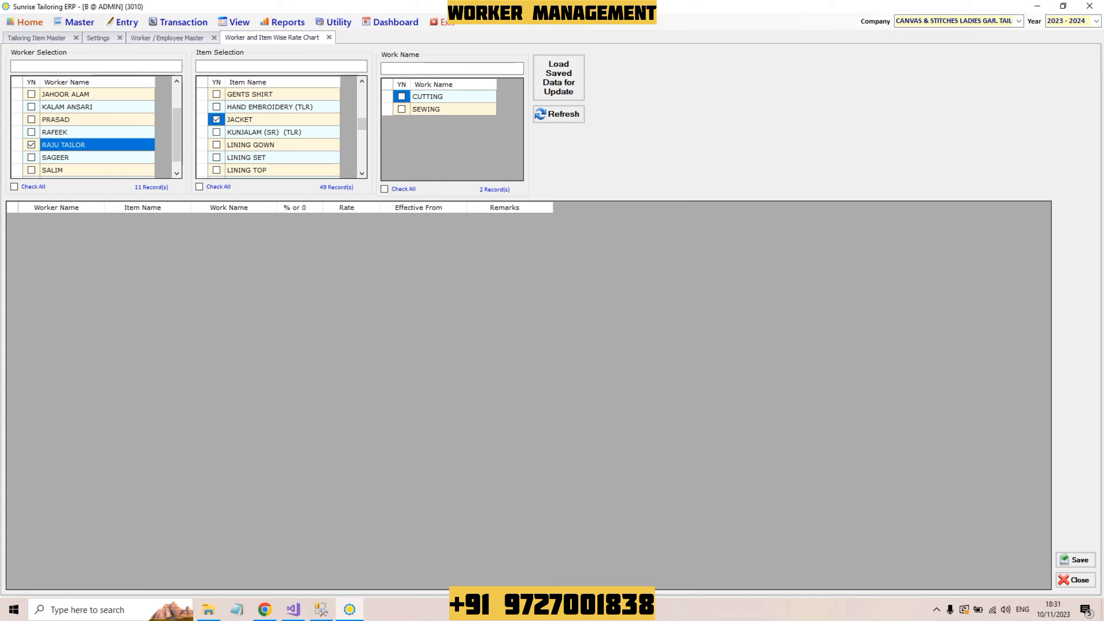
key("Down")
key("Down")
key("Down")
key("Down")
key("Down")
key("Down")
key("Down")
key("Down")
key("Down")
key("Down")
key("Down")
key("Down")
key("Down")
key("Down")
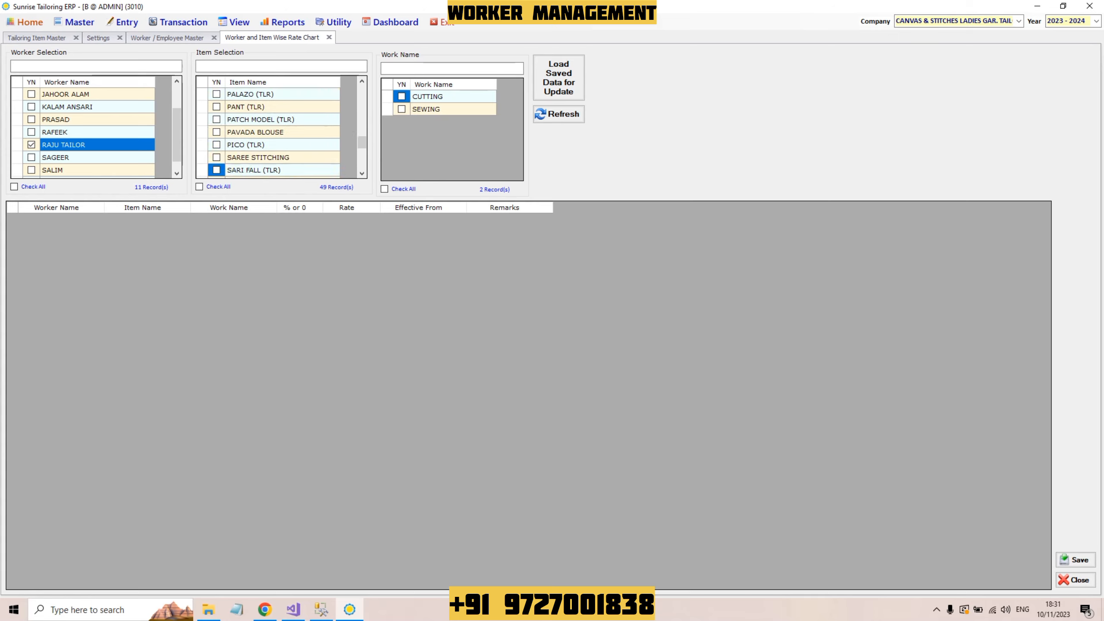
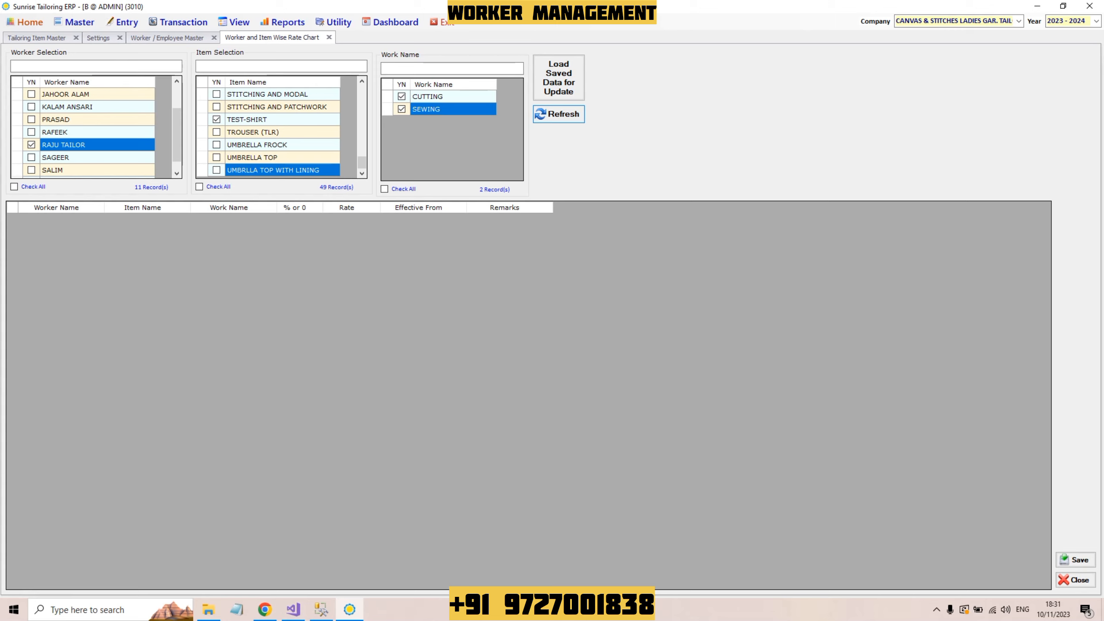
Step: Fill the rate grid with the tailor's six rows: FROCK, JACKET and TEST-SHIRT, cutting and sewing
left_click(558, 114)
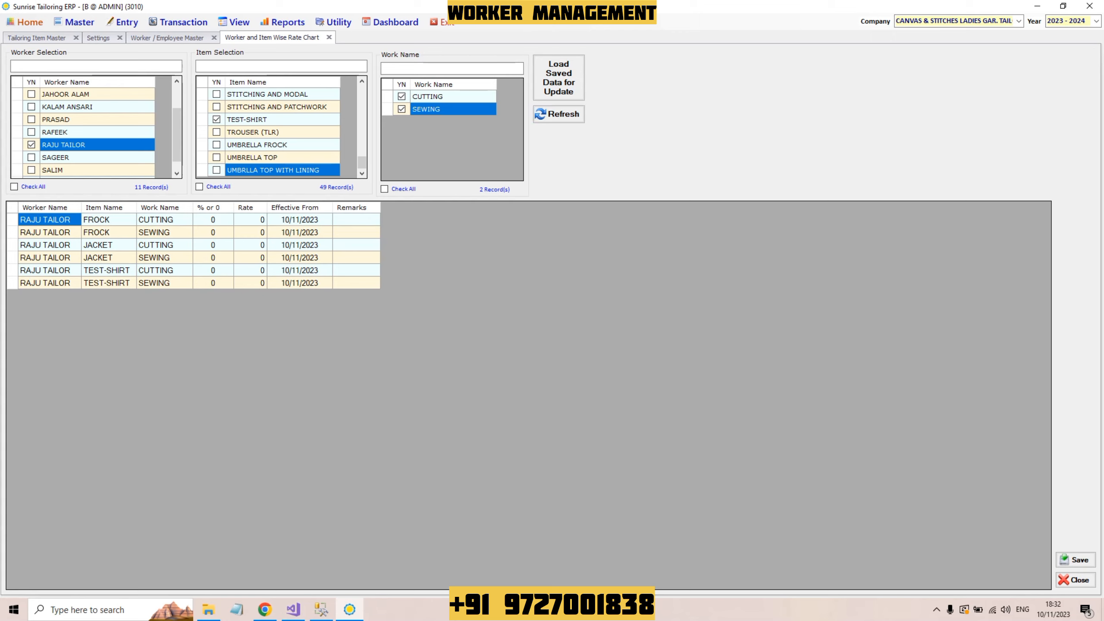
left_click(109, 219)
left_click(164, 219)
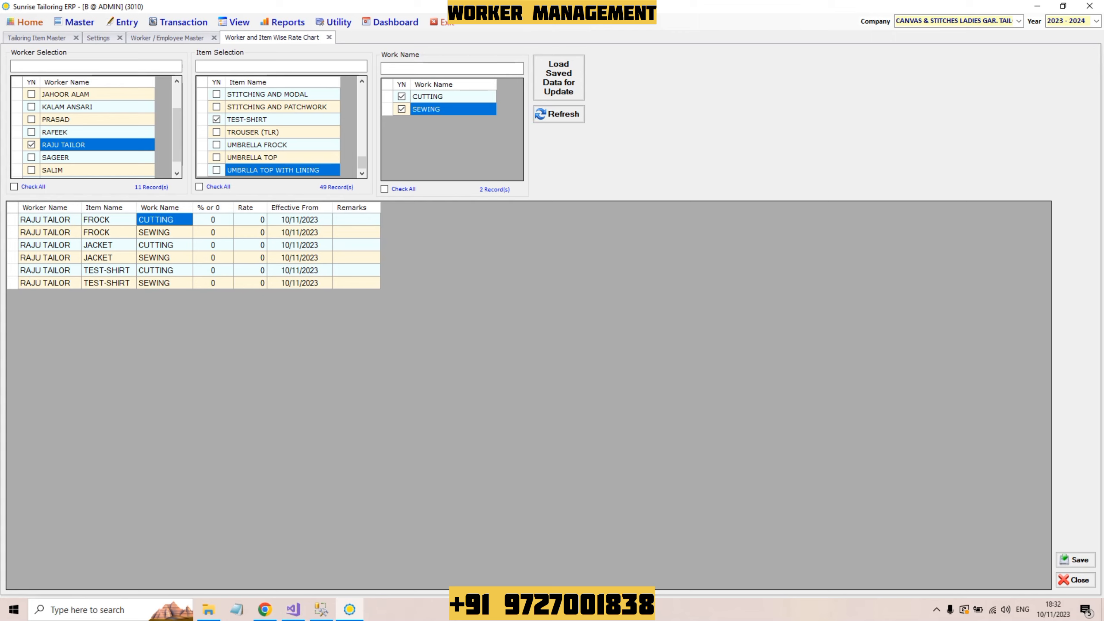
left_click(45, 232)
left_click(106, 232)
left_click(165, 232)
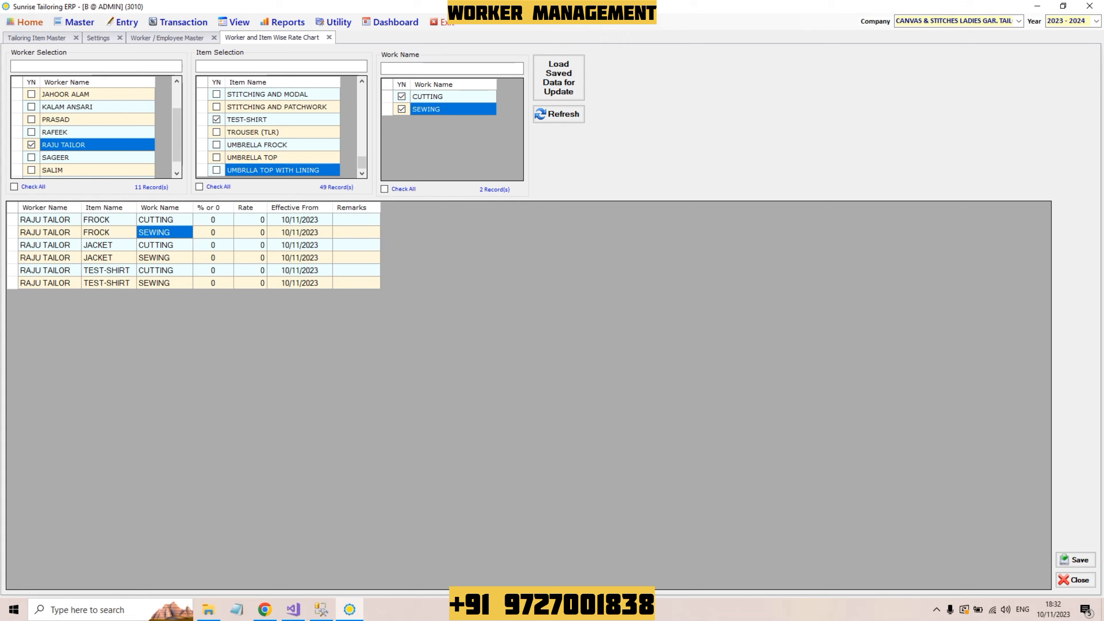
left_click(106, 245)
left_click(45, 245)
left_click(107, 245)
left_click(164, 245)
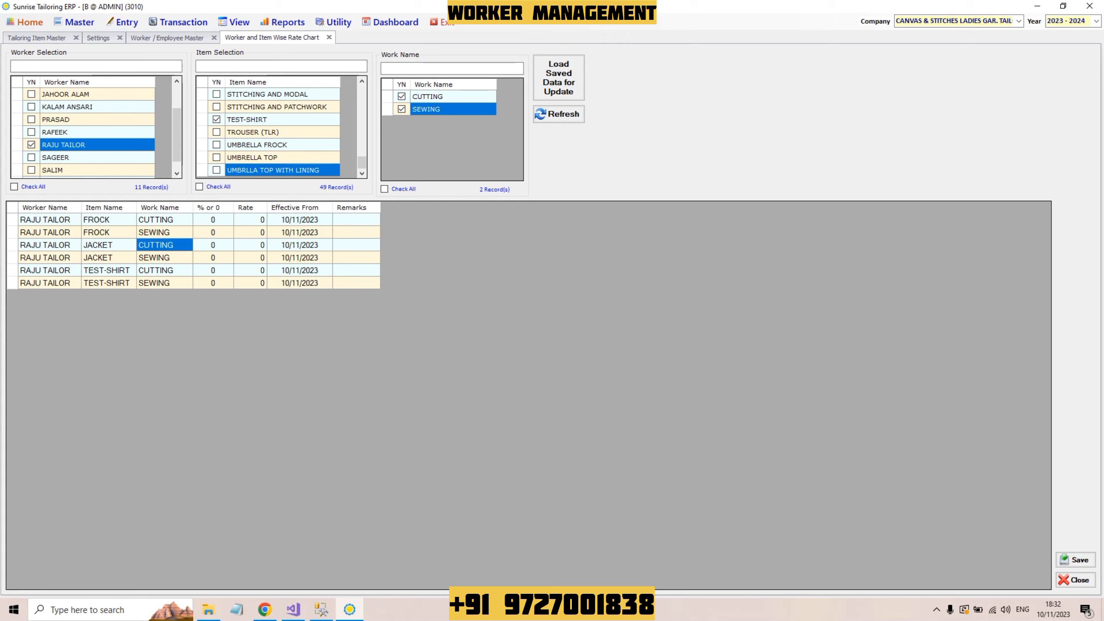
left_click(106, 257)
left_click(164, 258)
left_click(164, 270)
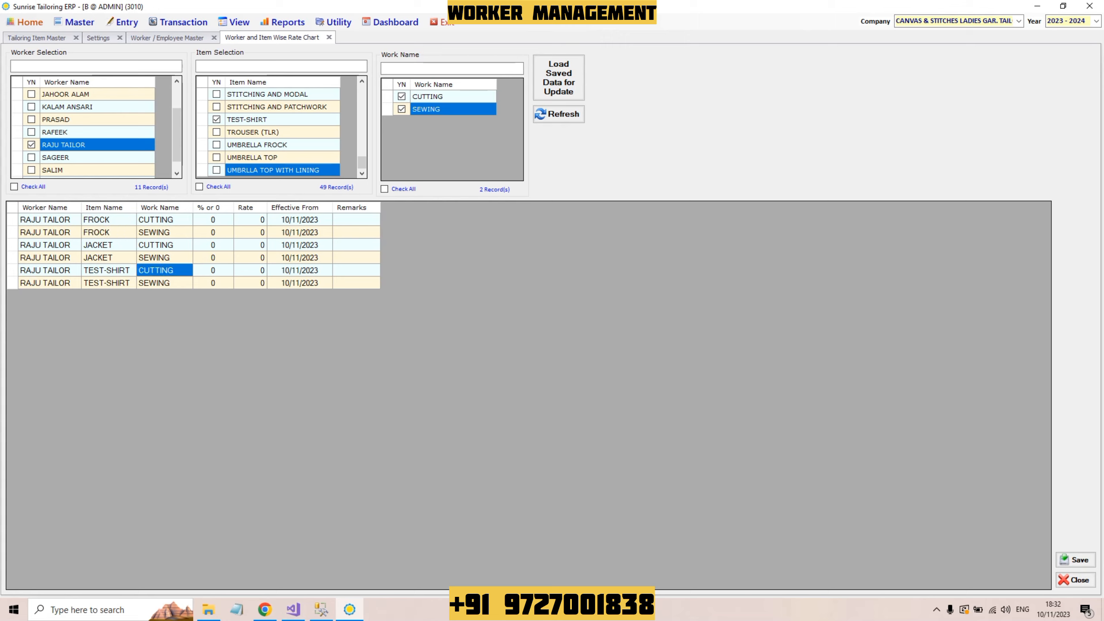
left_click(106, 269)
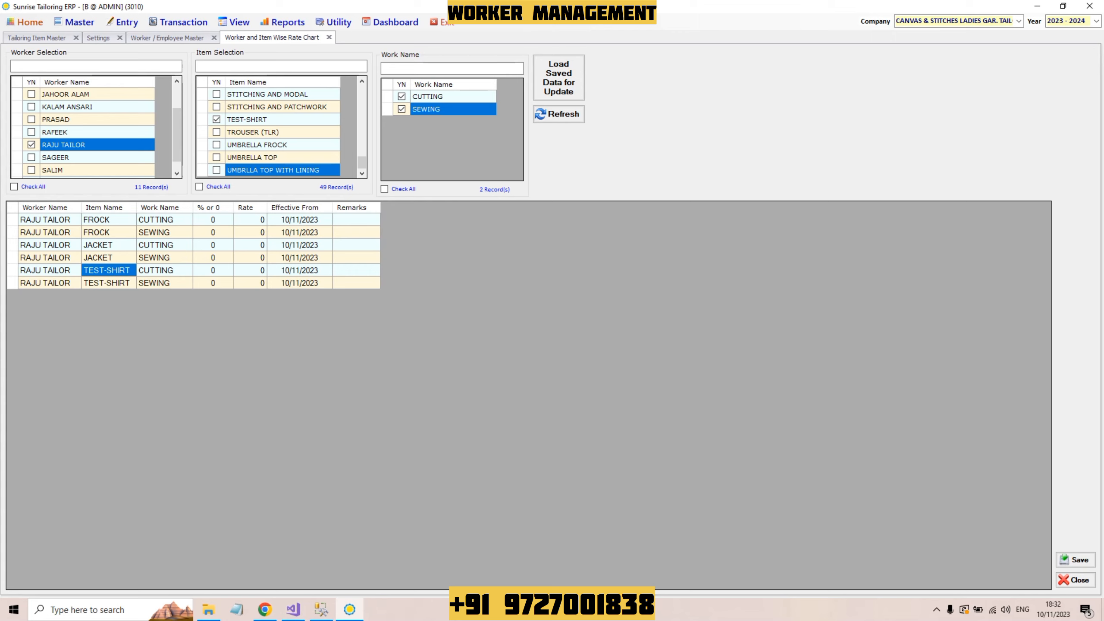
left_click(106, 282)
left_click(164, 283)
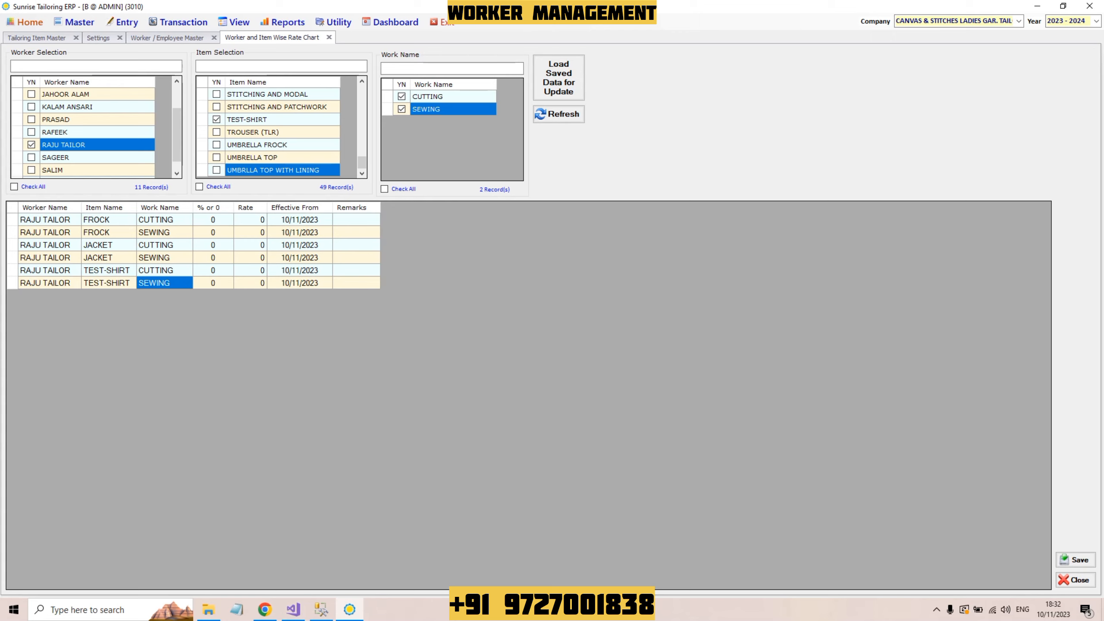
key("Tab")
key("Tab")
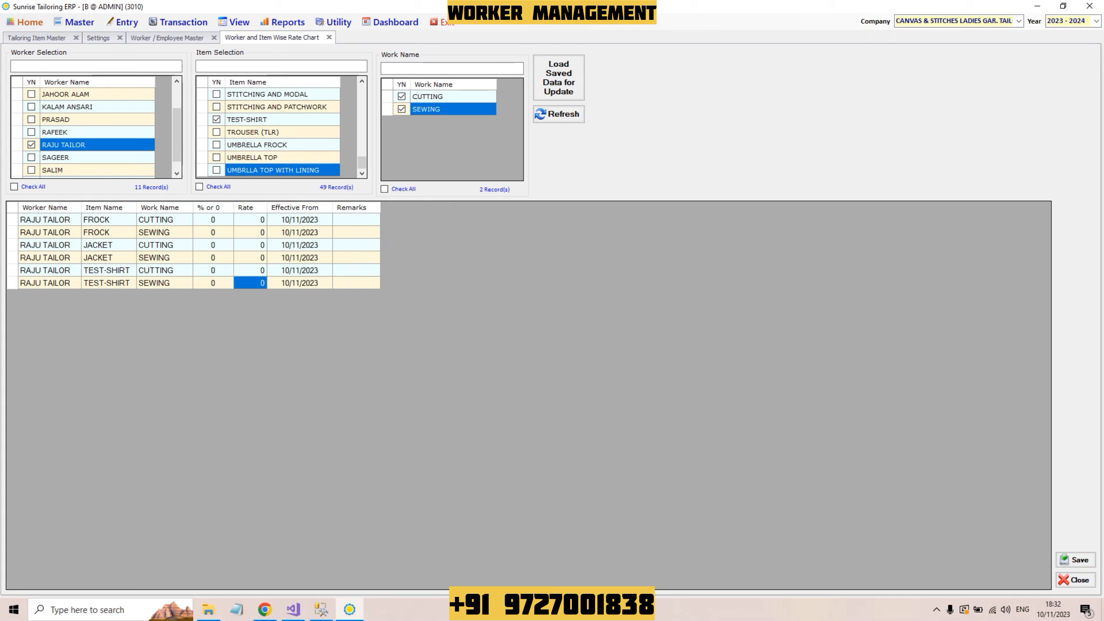
left_click(213, 220)
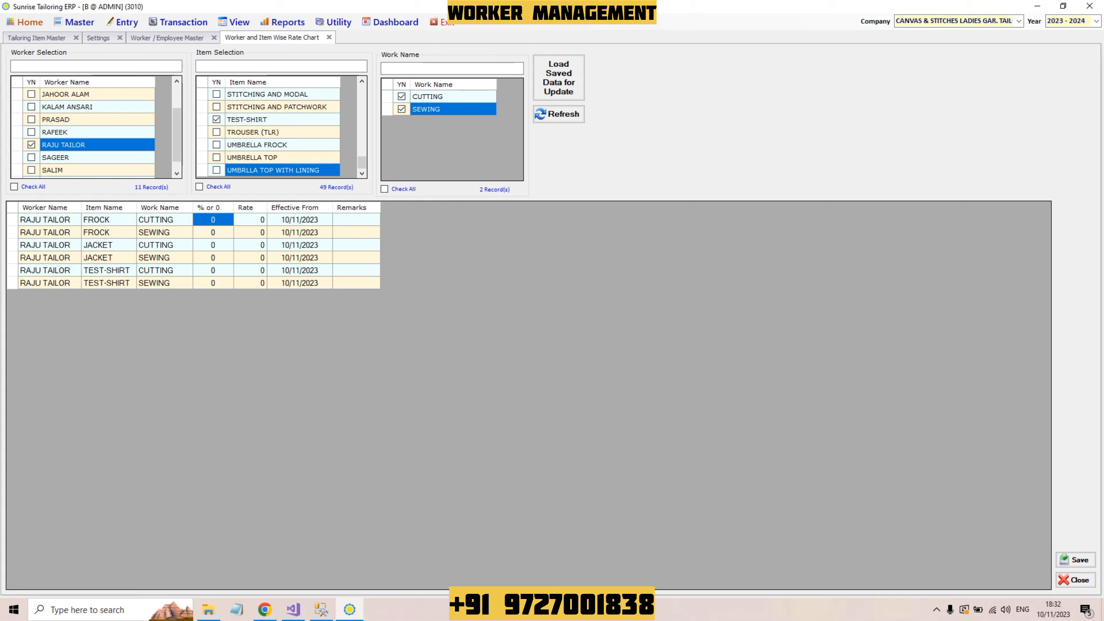
type("%")
key("Down")
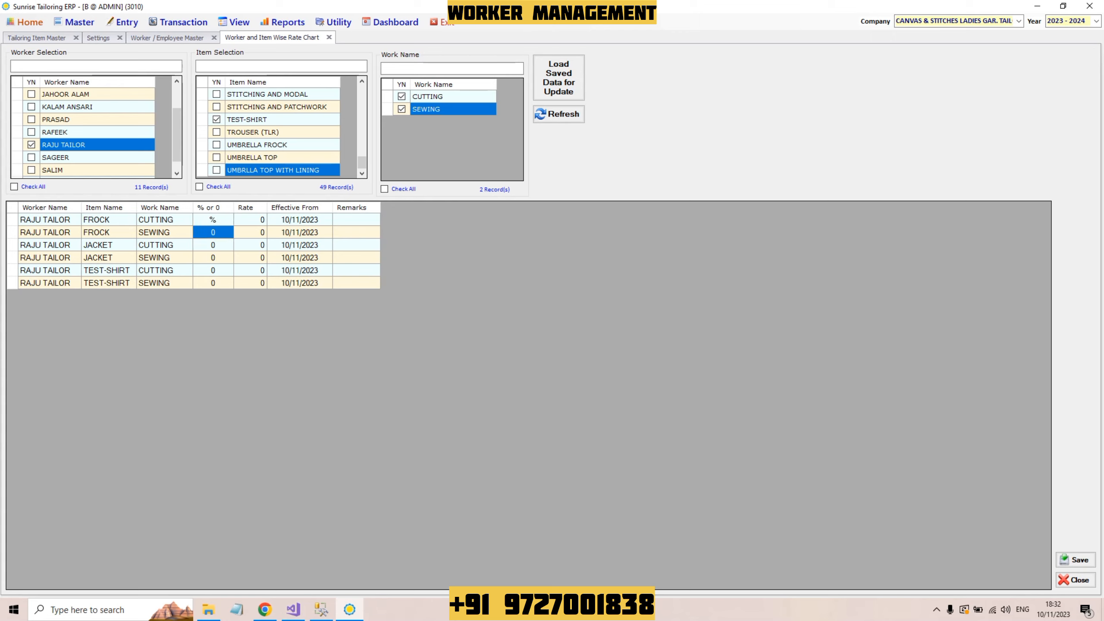
type("%")
key("Down")
type("%")
key("Down")
key("Up")
key("Up")
key("Up")
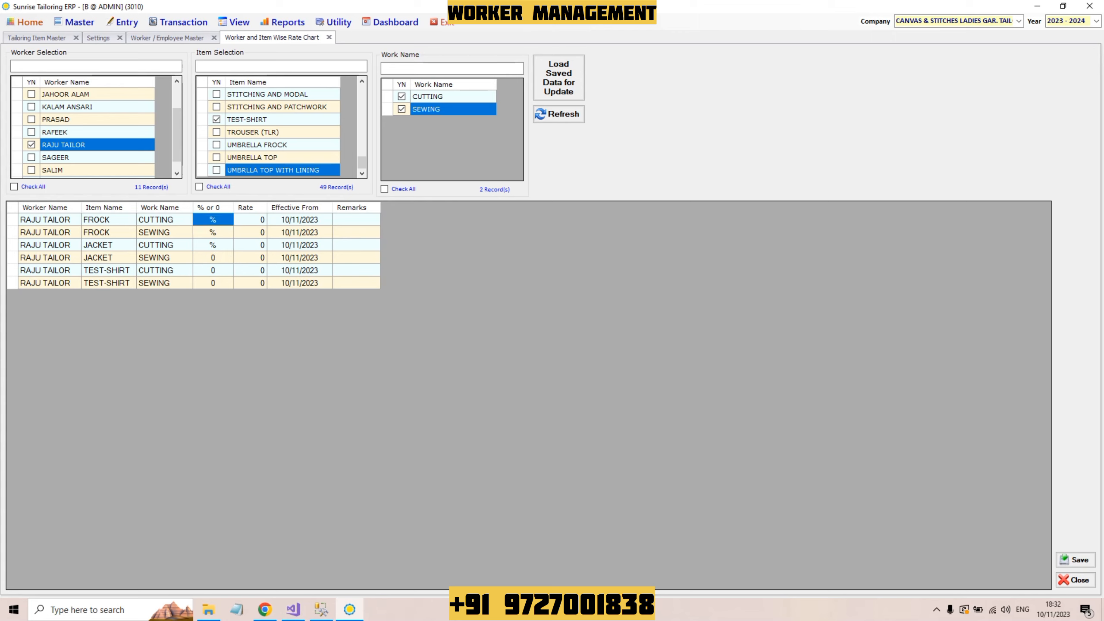
key("Down")
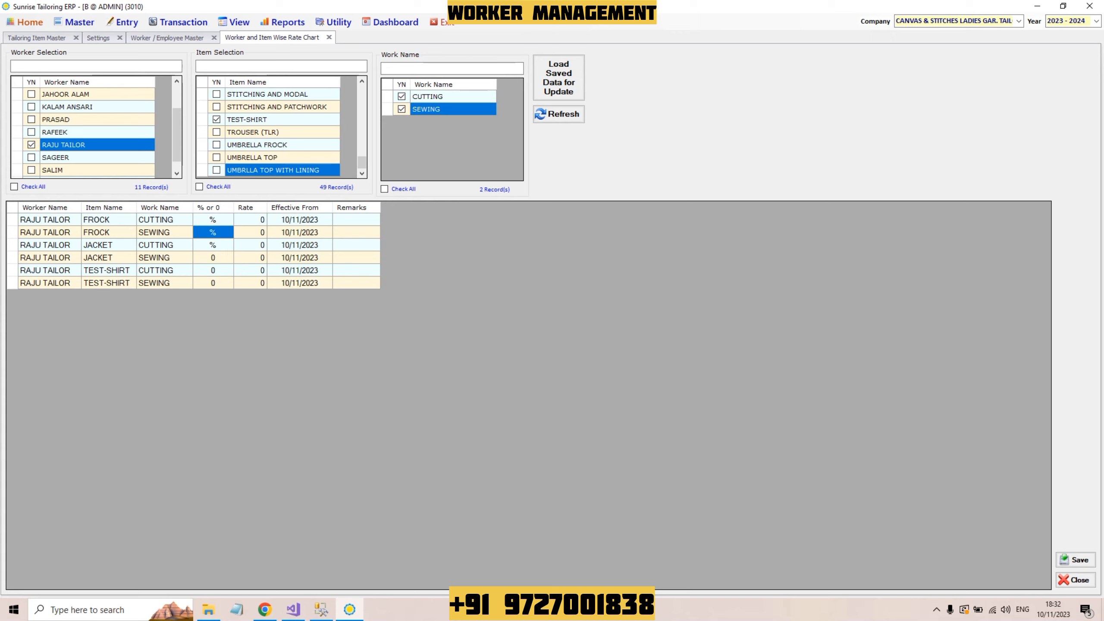
key("Down")
key("Up")
key("Up")
type("0")
key("Down")
type("0")
key("Down")
type("0")
key("Down")
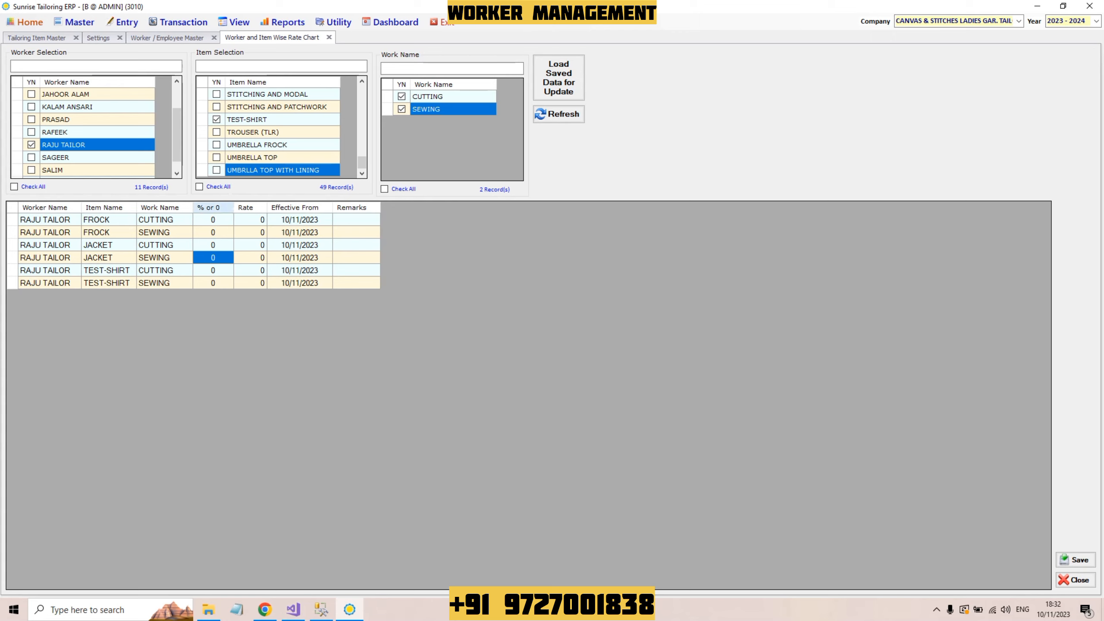
left_click(213, 219)
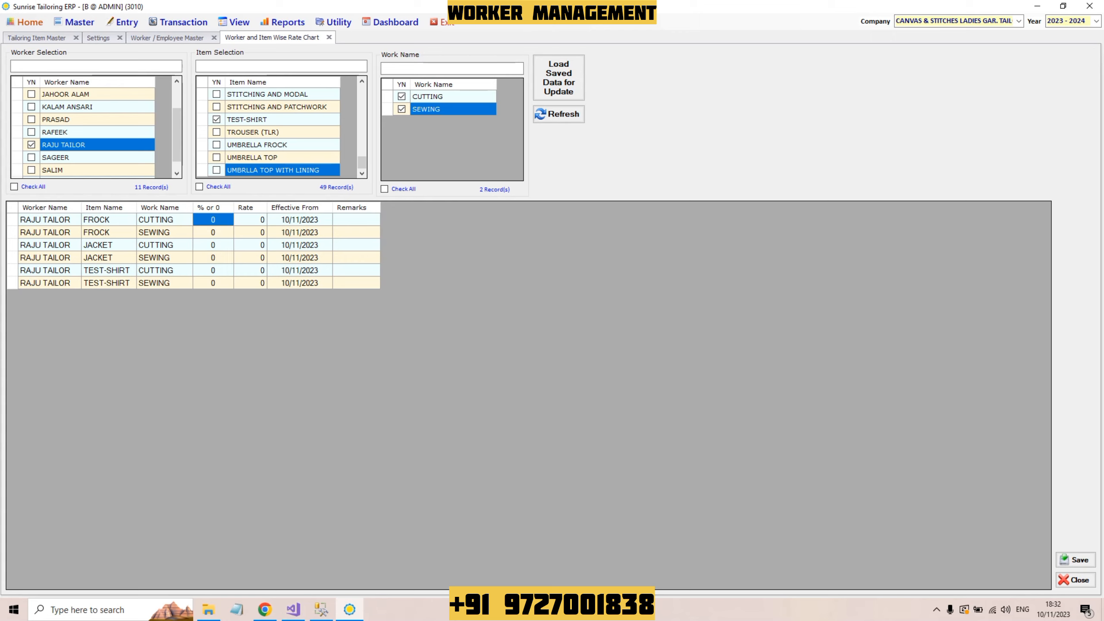
key("Down")
key("Down")
key("Down")
key("Down")
key("Down")
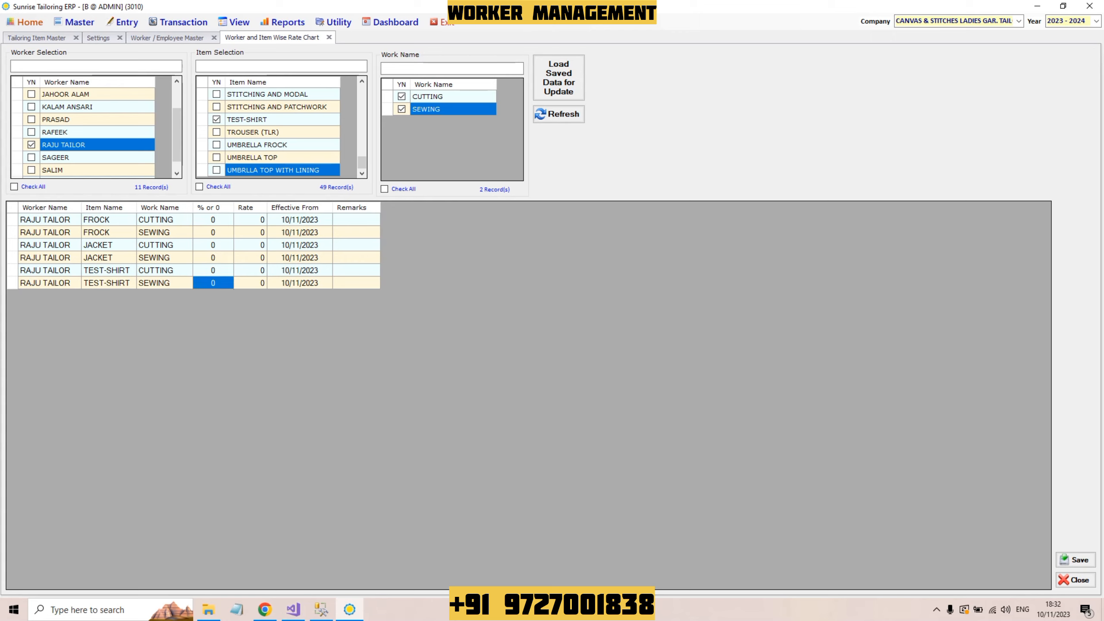
key("Up")
key("Up")
key("Up")
key("Up")
key("Up")
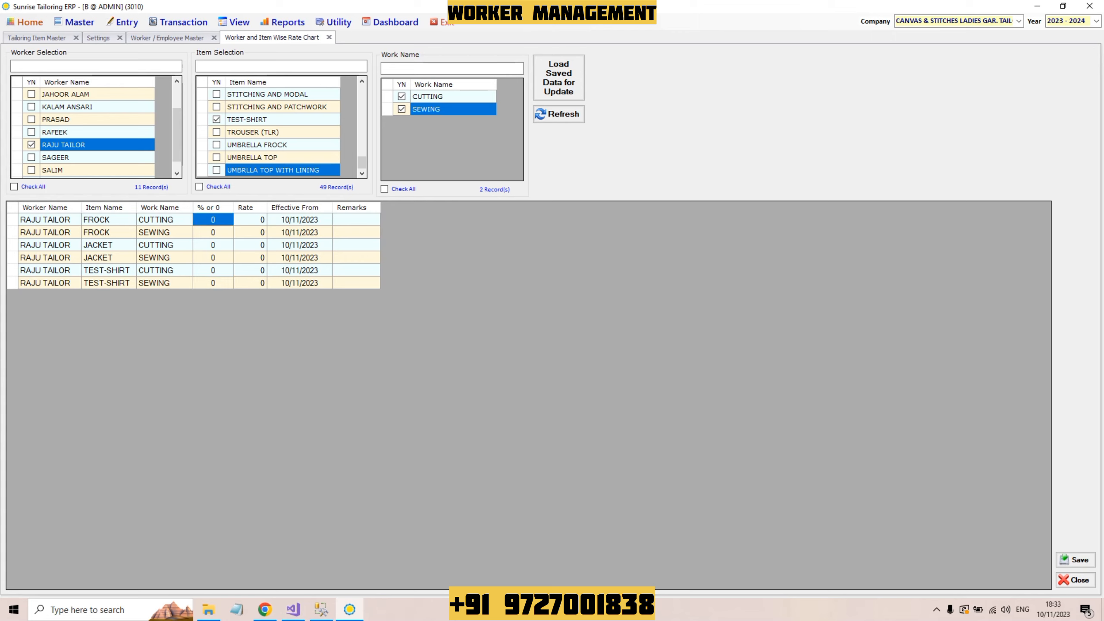
key("Right")
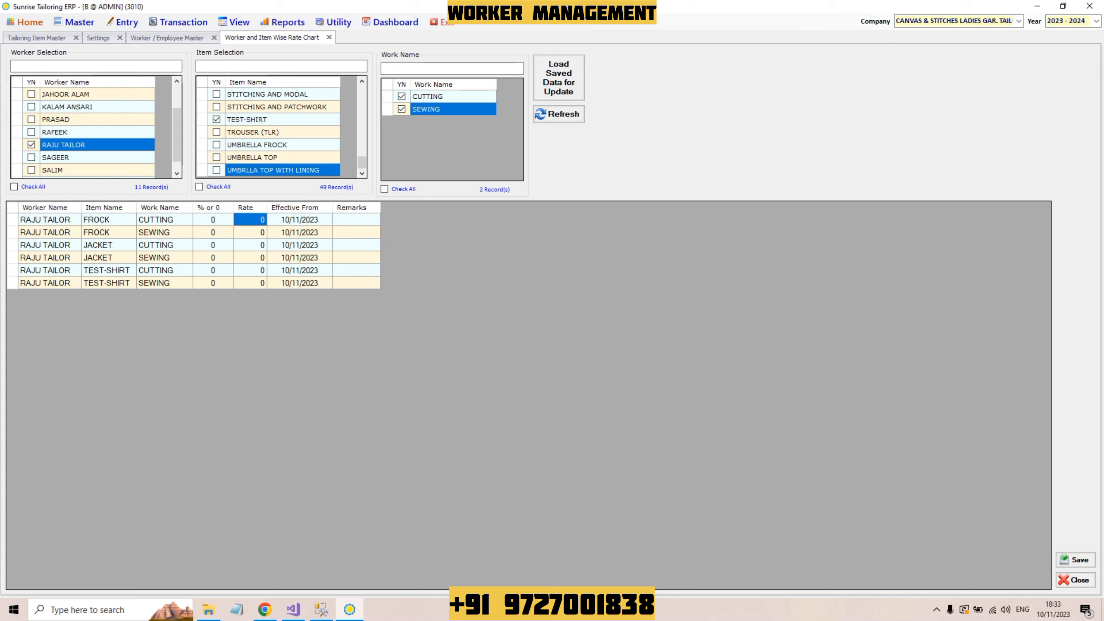
key("Left")
key("Left")
key("Down")
key("Down")
key("Down")
key("Down")
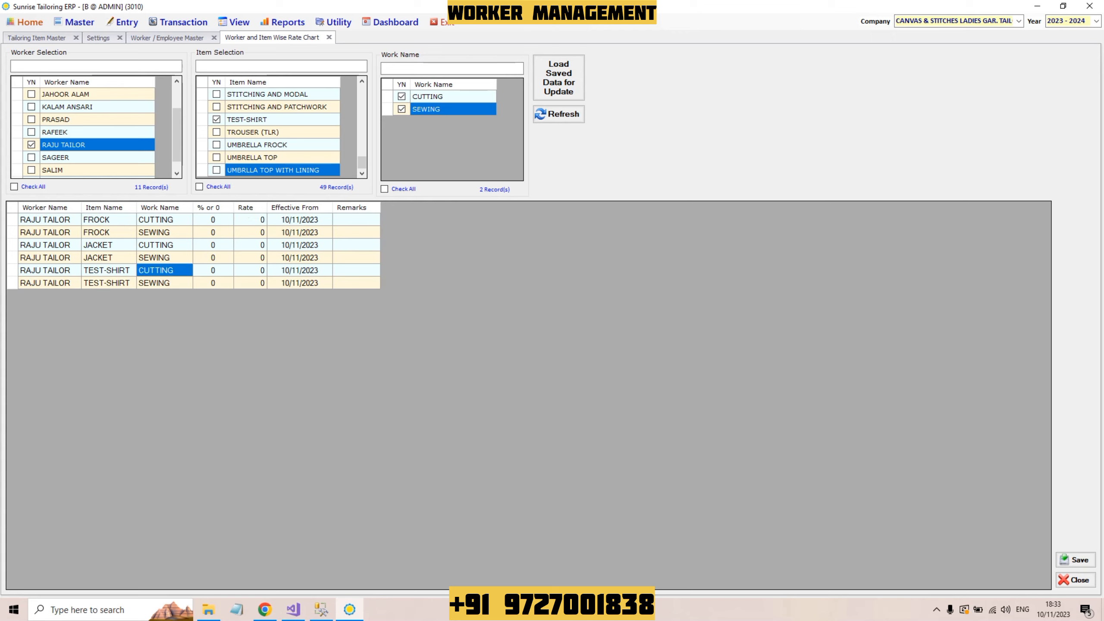
key("Left")
key("Left")
key("Right")
key("Right")
key("Right")
key("Right")
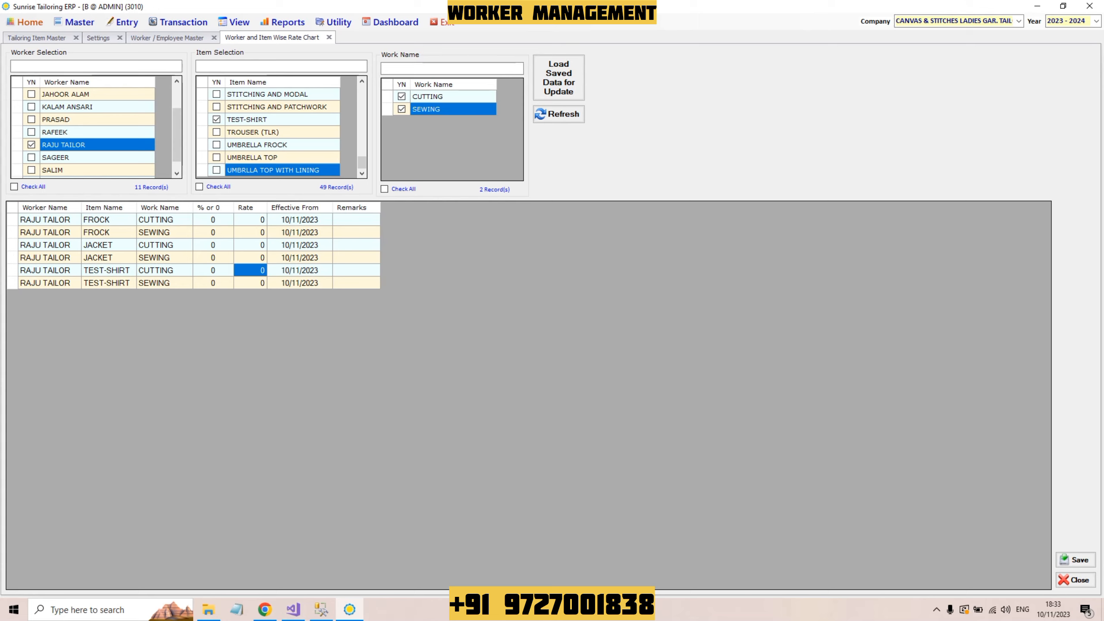
Step: Enter TEST-SHIRT rates of 55 for cutting and 205 for sewing
type("55")
key("Return")
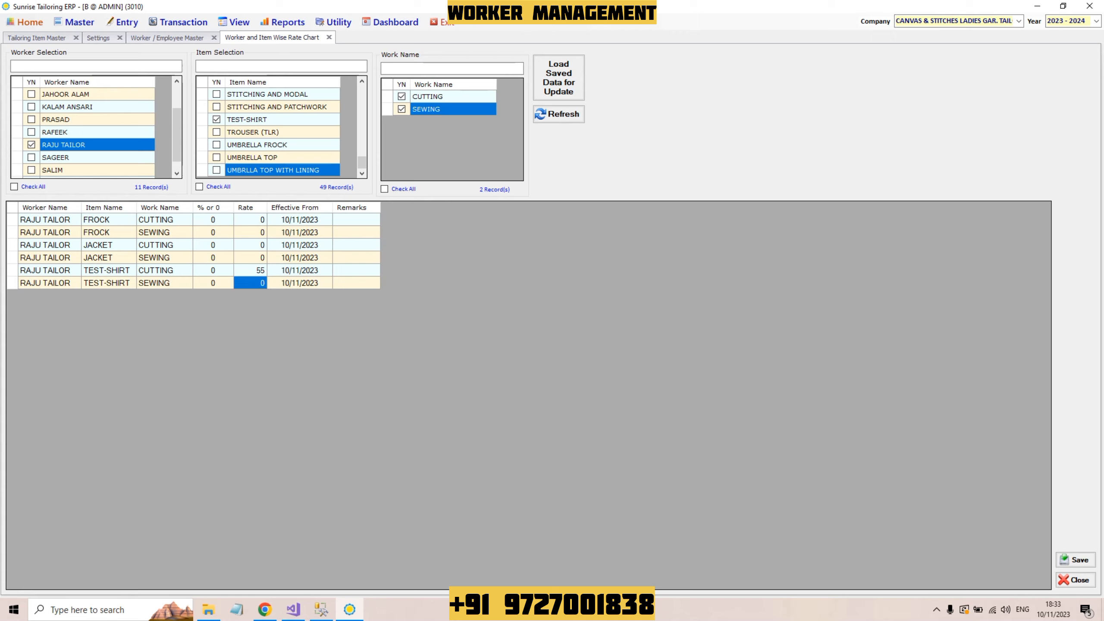
type("205")
key("Up")
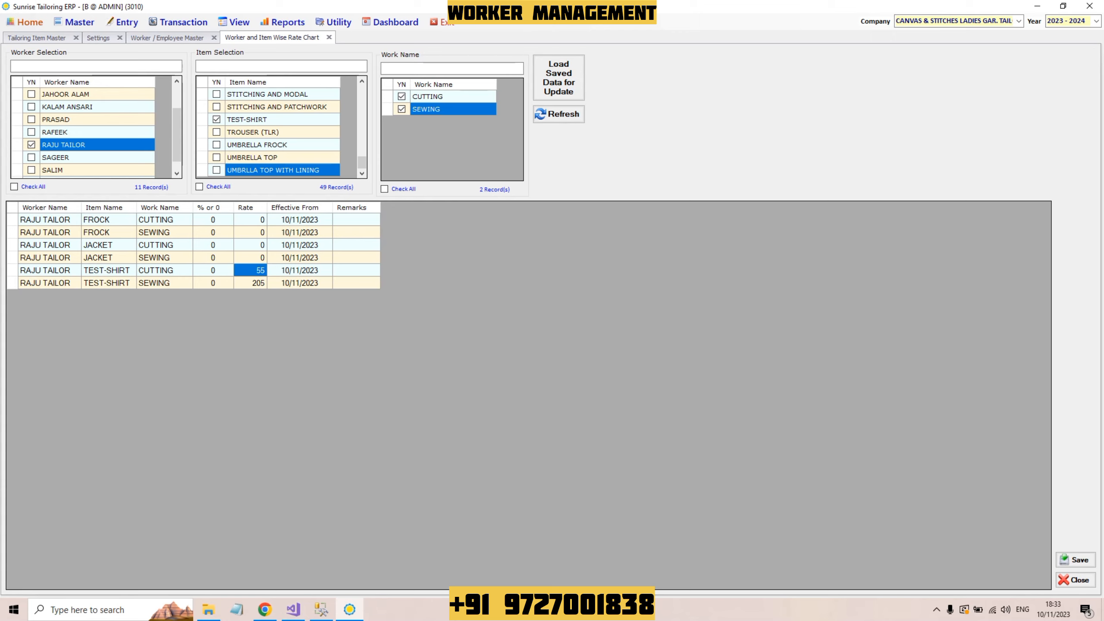
Step: Review the Effective From dates and Remarks for the TEST-SHIRT rows
key("Right")
key("Up")
key("Up")
key("Up")
key("Up")
key("Down")
key("Down")
key("Down")
key("Down")
key("Down")
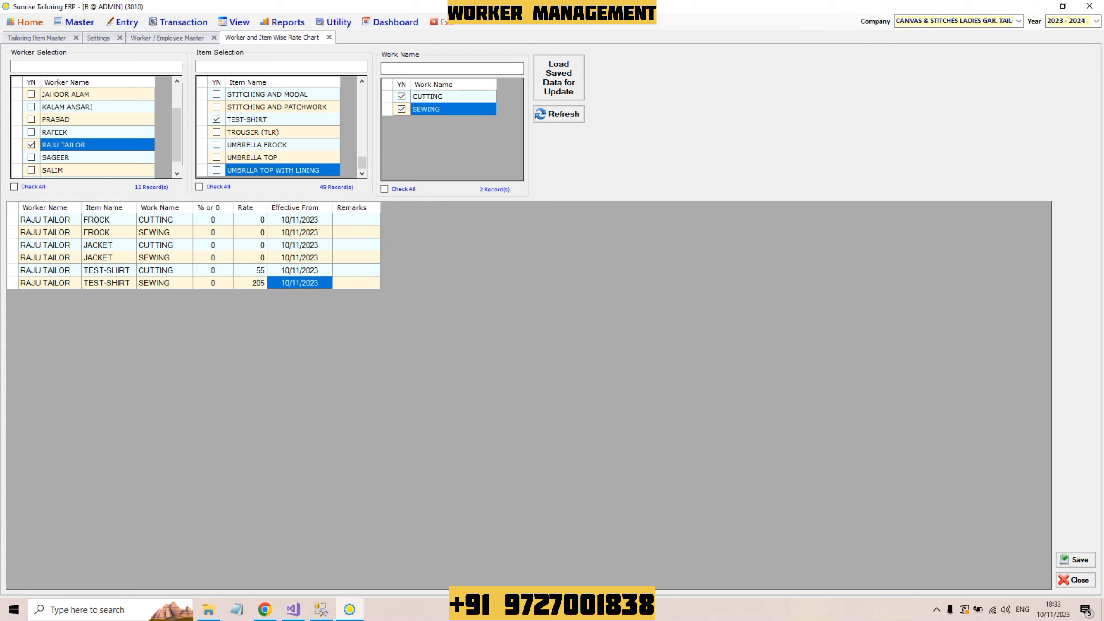
key("Up")
key("Up")
key("Down")
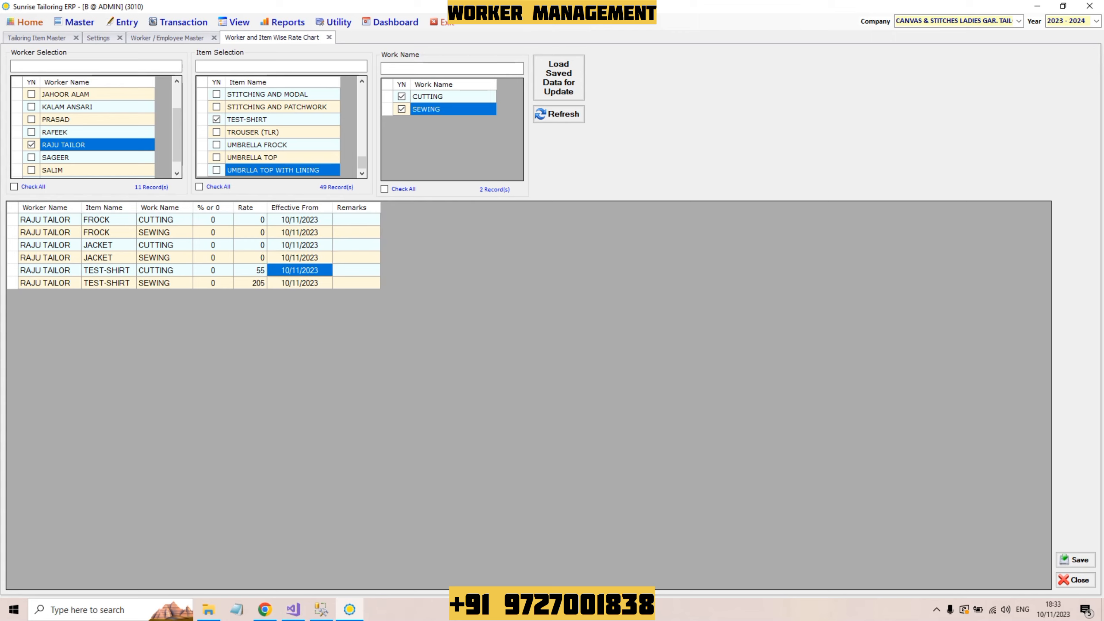
key("Up")
key("Up")
key("Up")
key("Up")
key("Down")
key("Down")
key("Down")
key("Down")
key("Down")
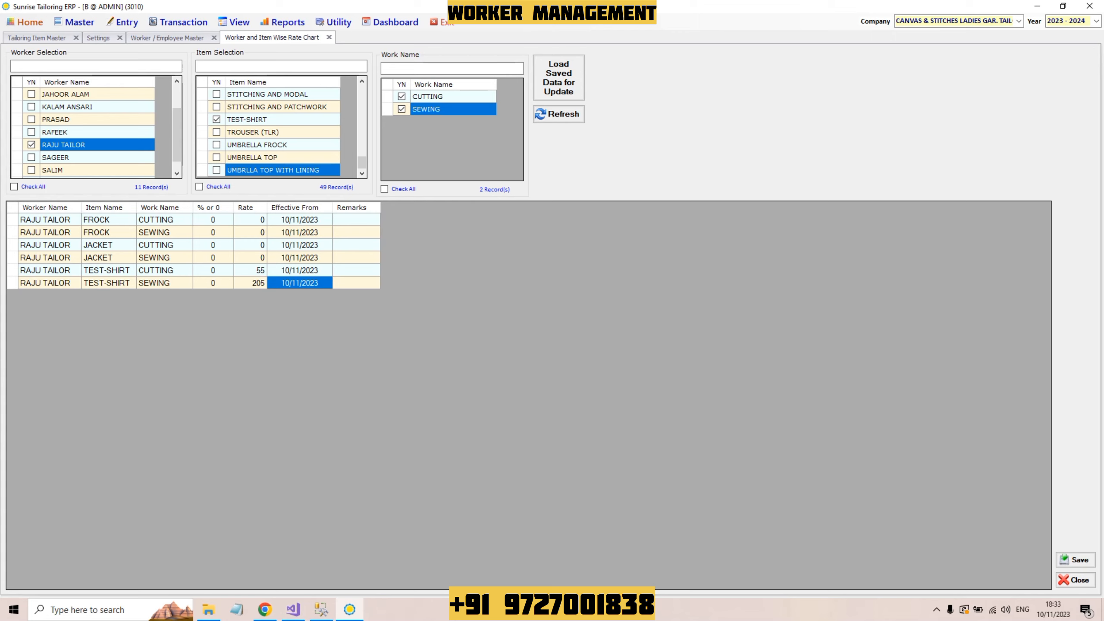
key("Right")
key("Up")
key("Up")
key("Up")
key("Up")
key("Up")
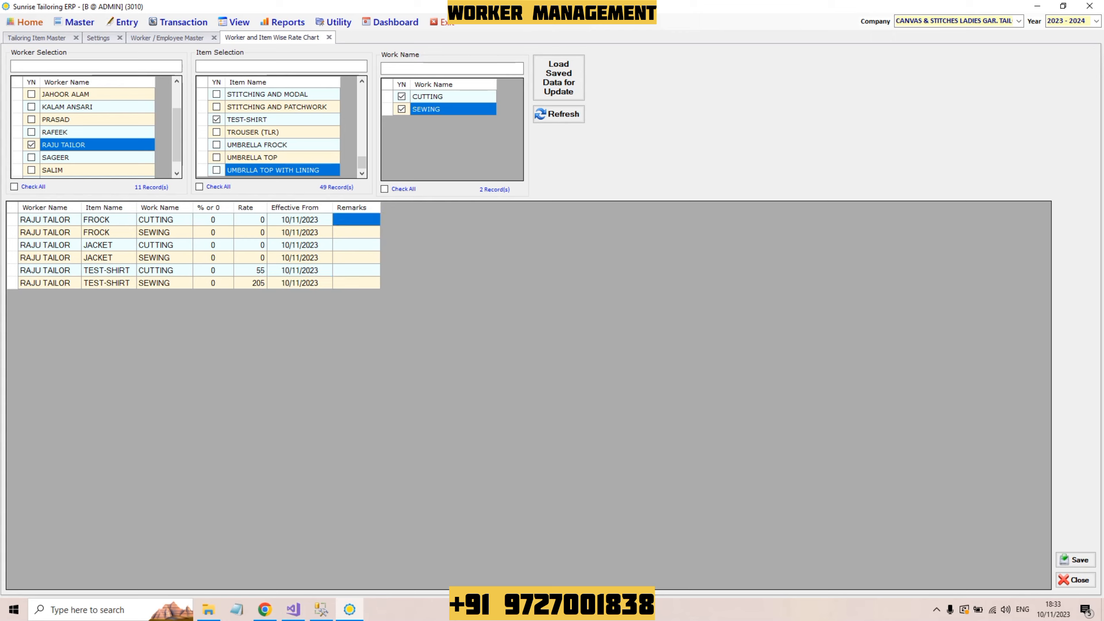
key("Down")
key("Down")
key("Down")
key("Down")
key("Down")
key("Up")
key("Up")
key("Up")
key("Up")
key("Up")
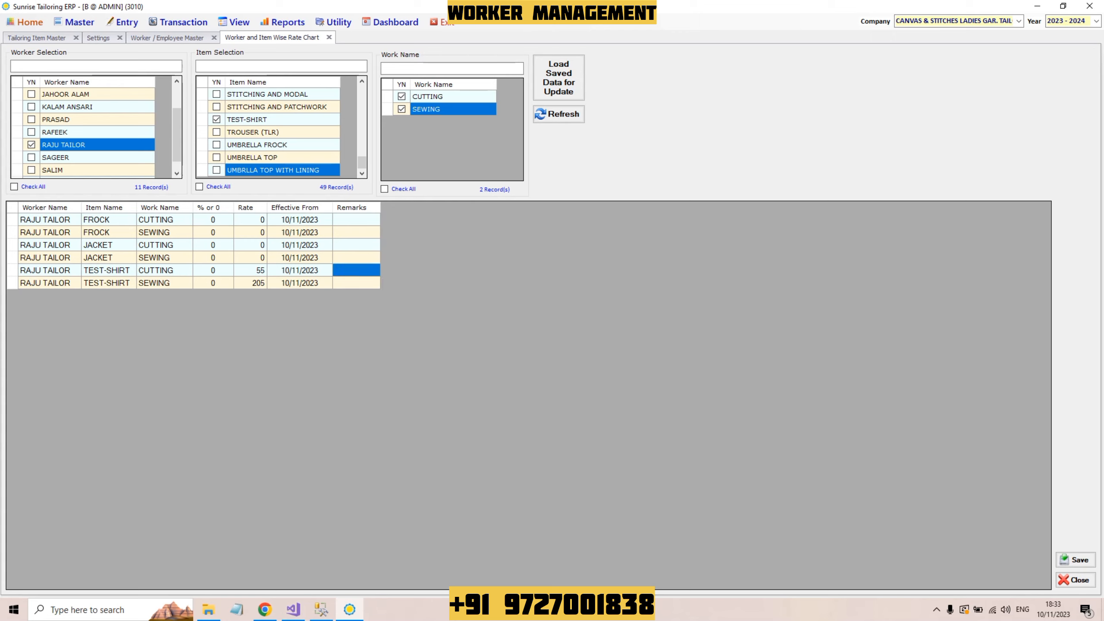
key("Down")
key("Down")
key("Down")
key("Down")
key("Down")
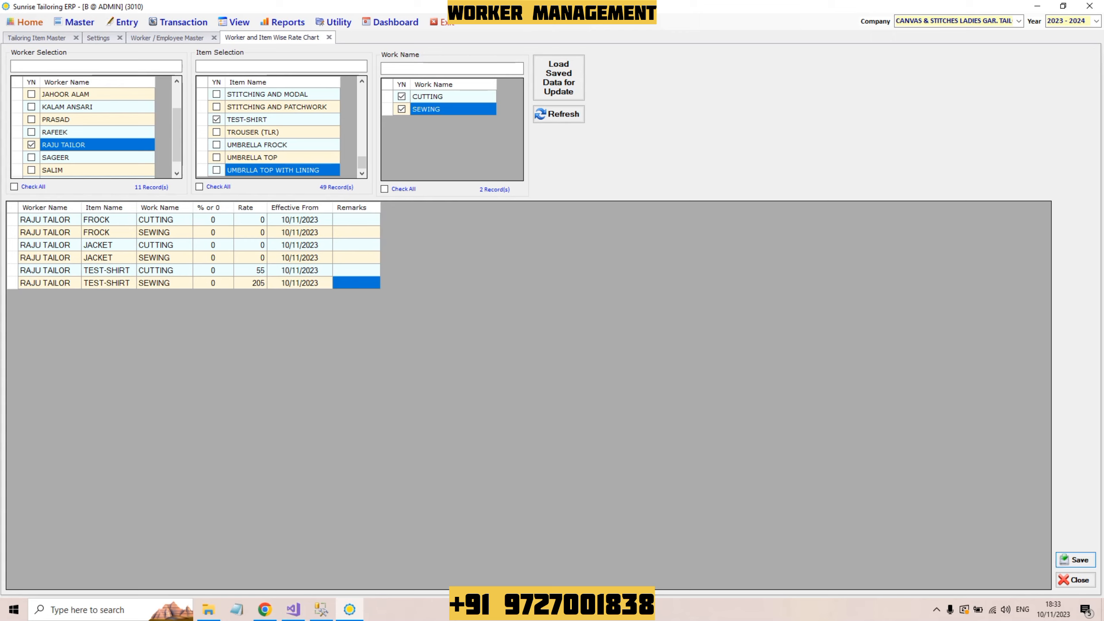
Step: Save the tailor's rate chart, dismiss the success message and close the chart
left_click(1075, 559)
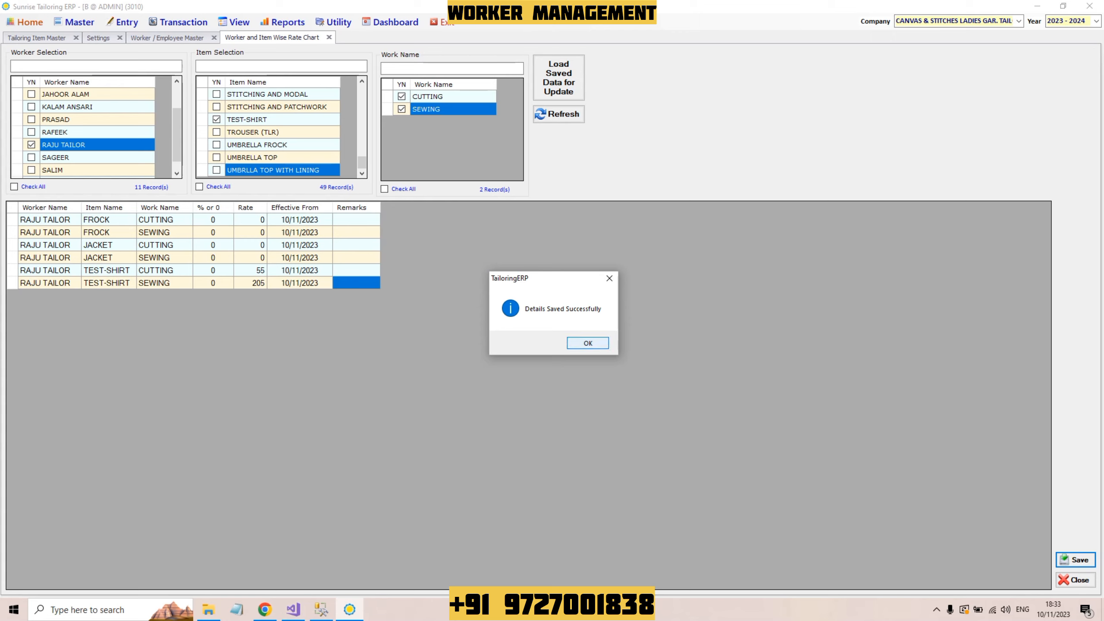
left_click(588, 342)
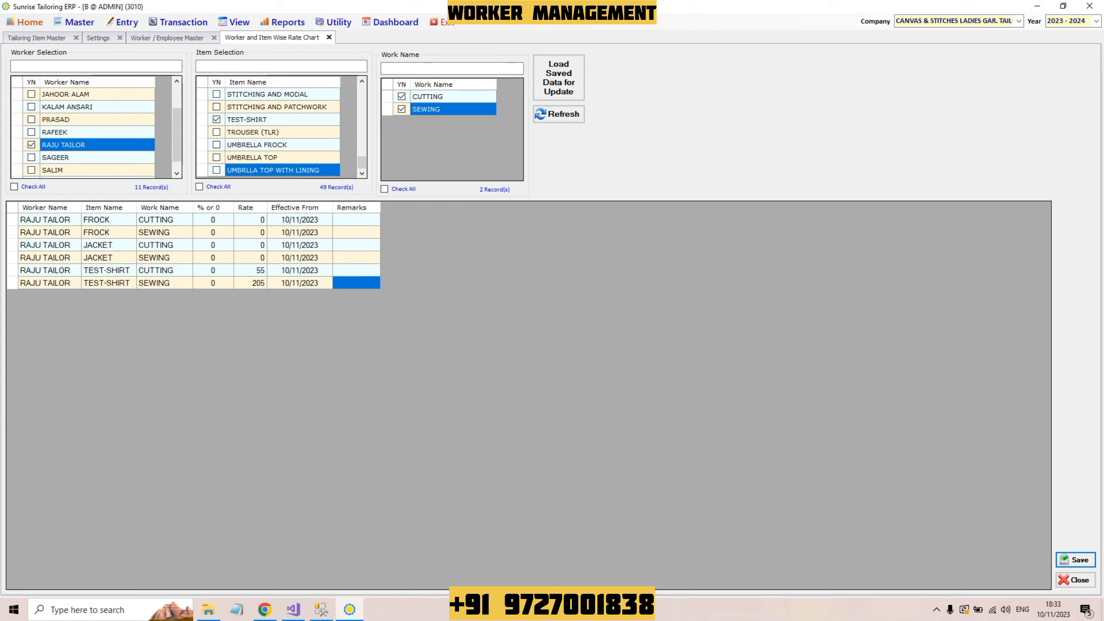
key("Escape")
left_click(334, 22)
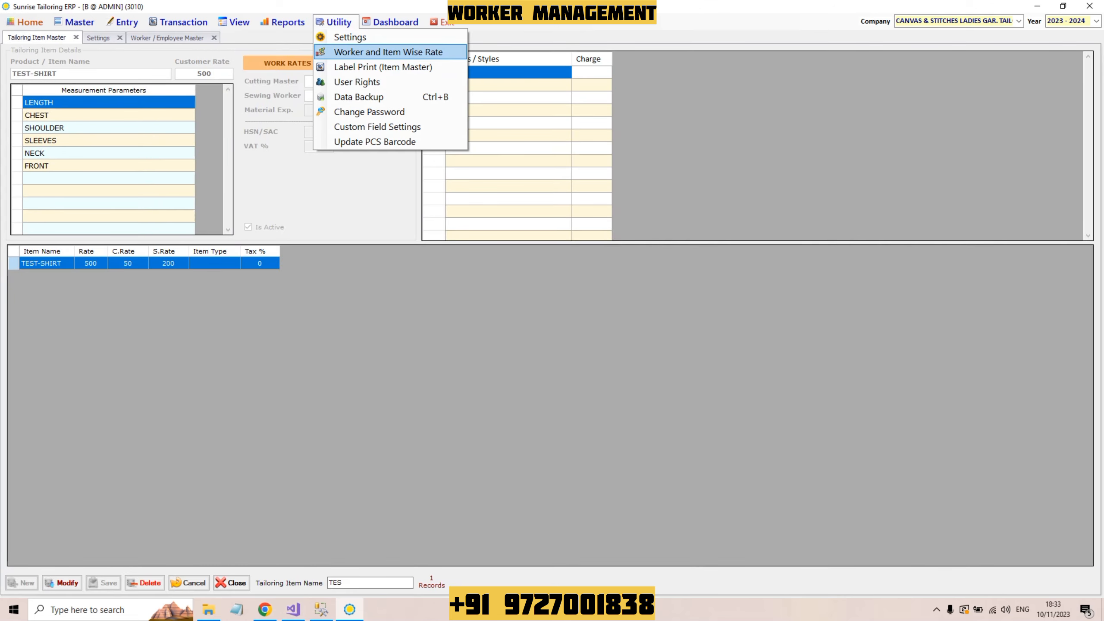
Step: Reopen the Worker and Item Wise Rate chart and tick the tailor found by searching 'RA'
left_click(388, 51)
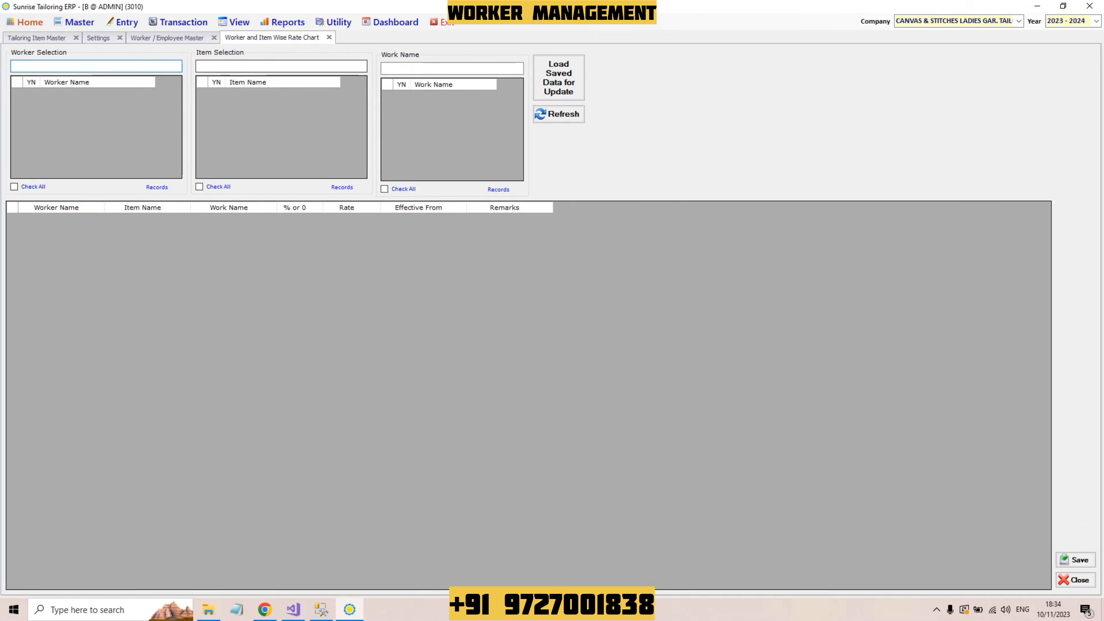
type("RA")
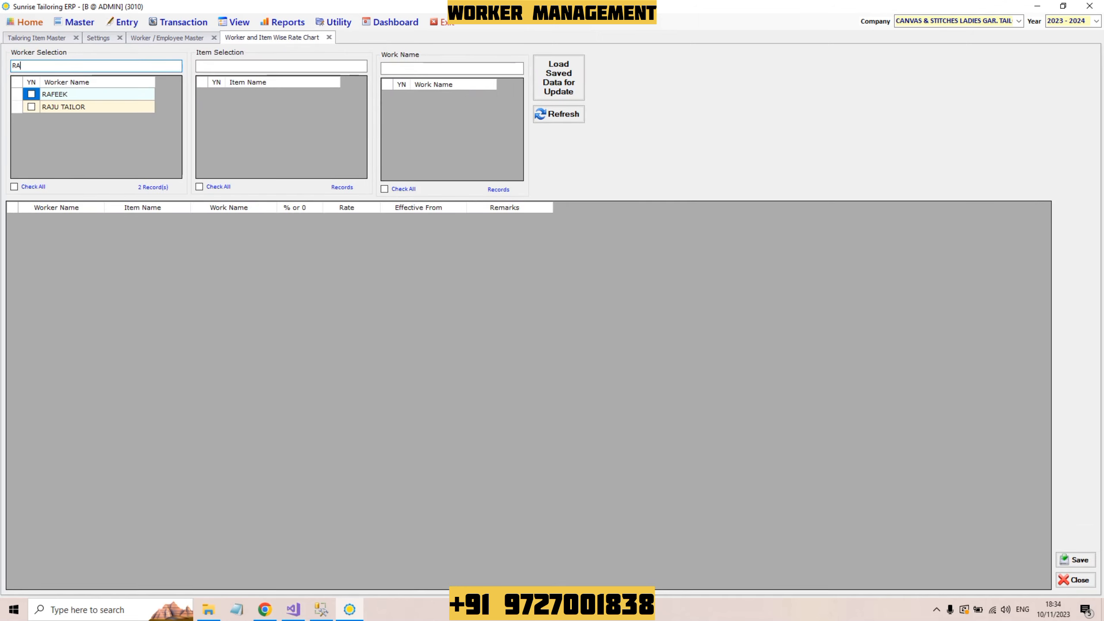
left_click(32, 107)
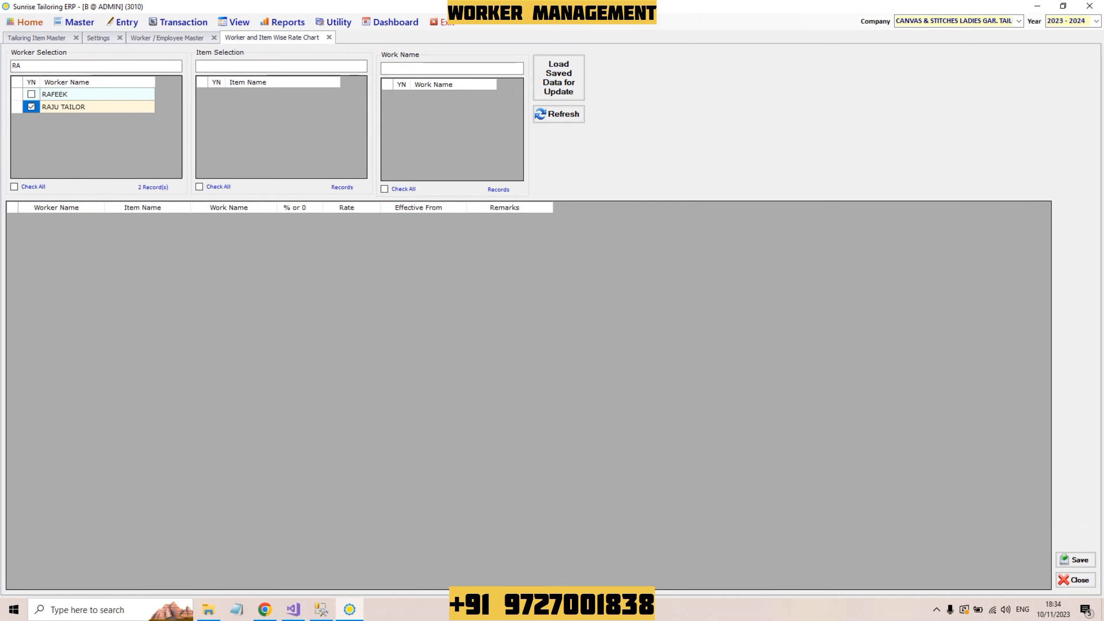
left_click(559, 114)
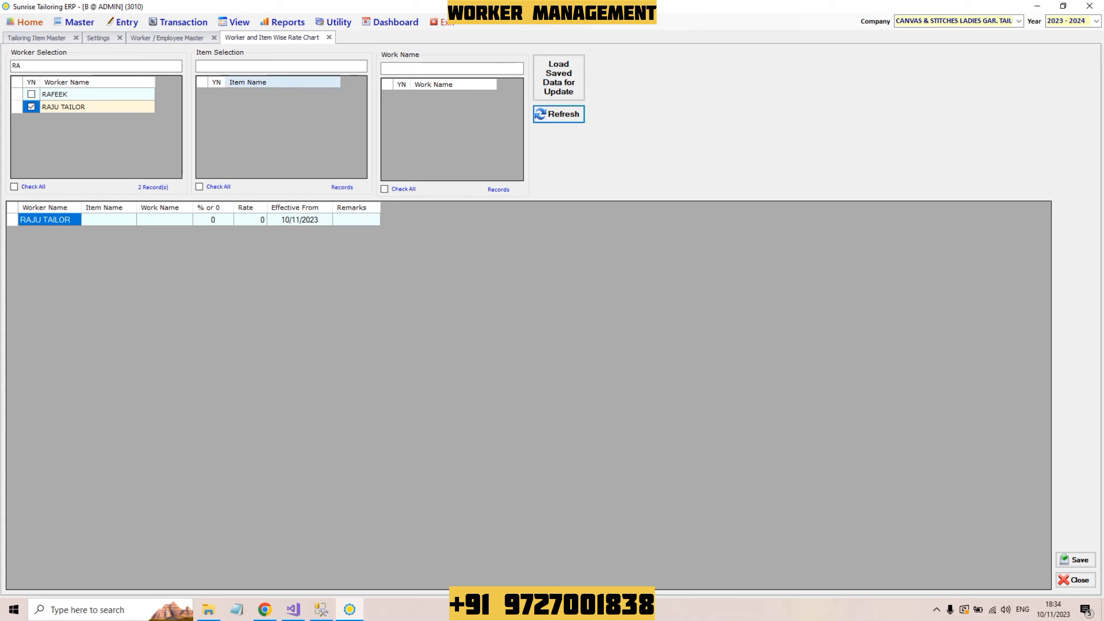
Step: Select all 49 items and both CUTTING and SEWING, then generate the rate rows
left_click(282, 66)
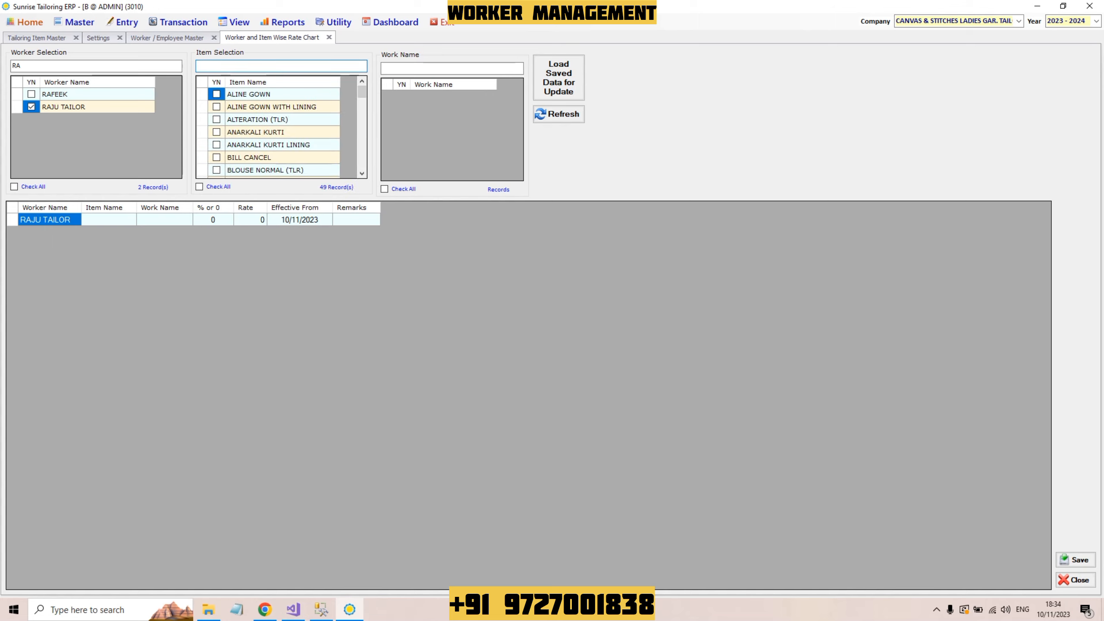
left_click(451, 67)
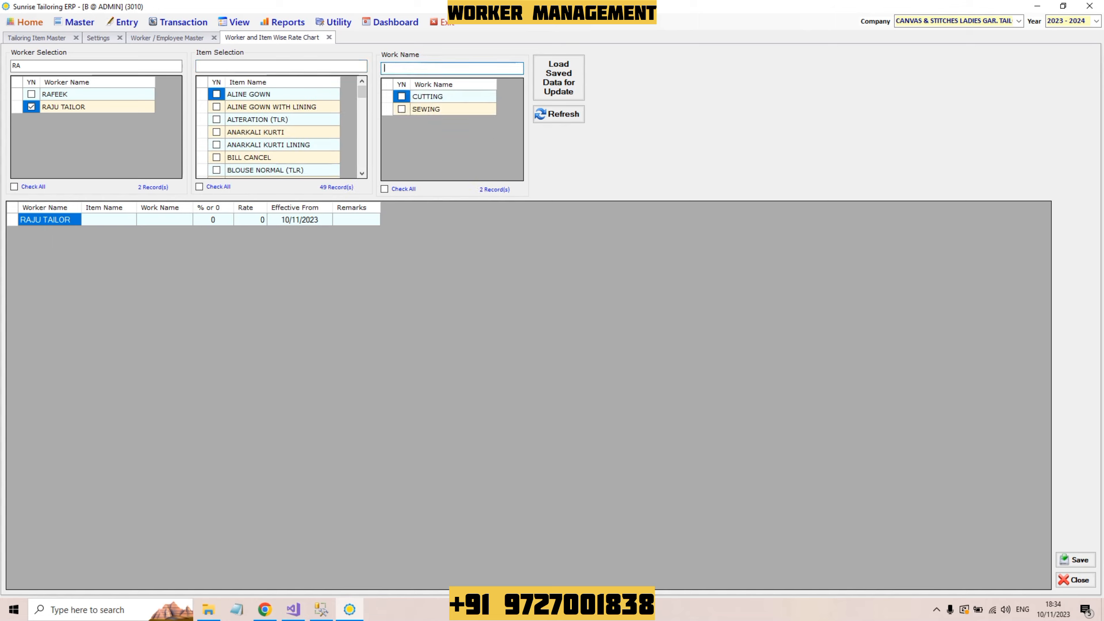
left_click(199, 186)
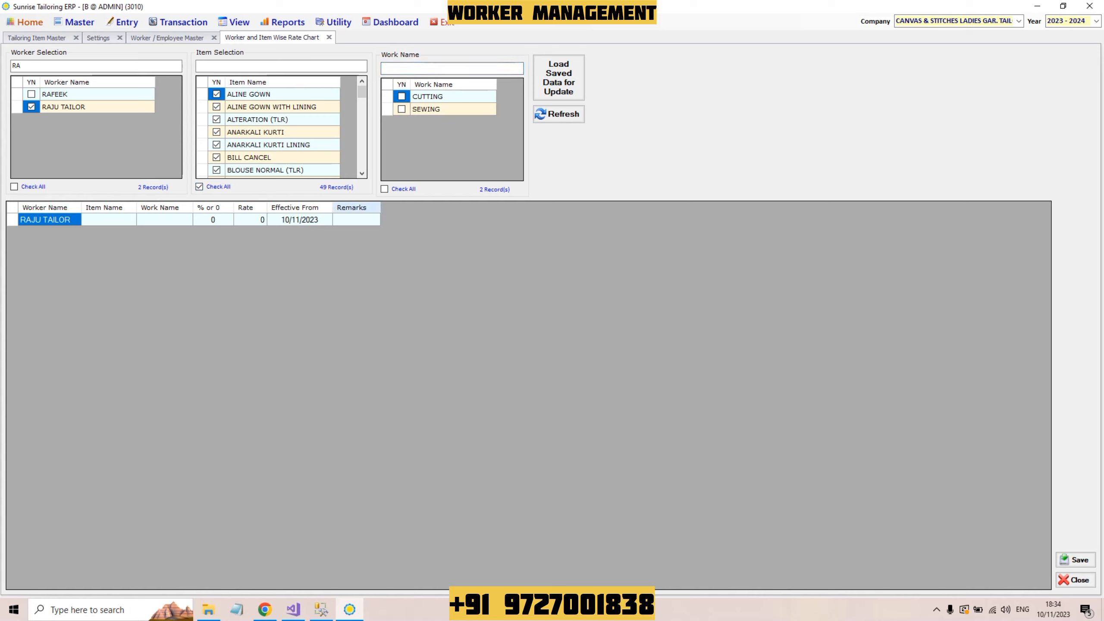
left_click(384, 189)
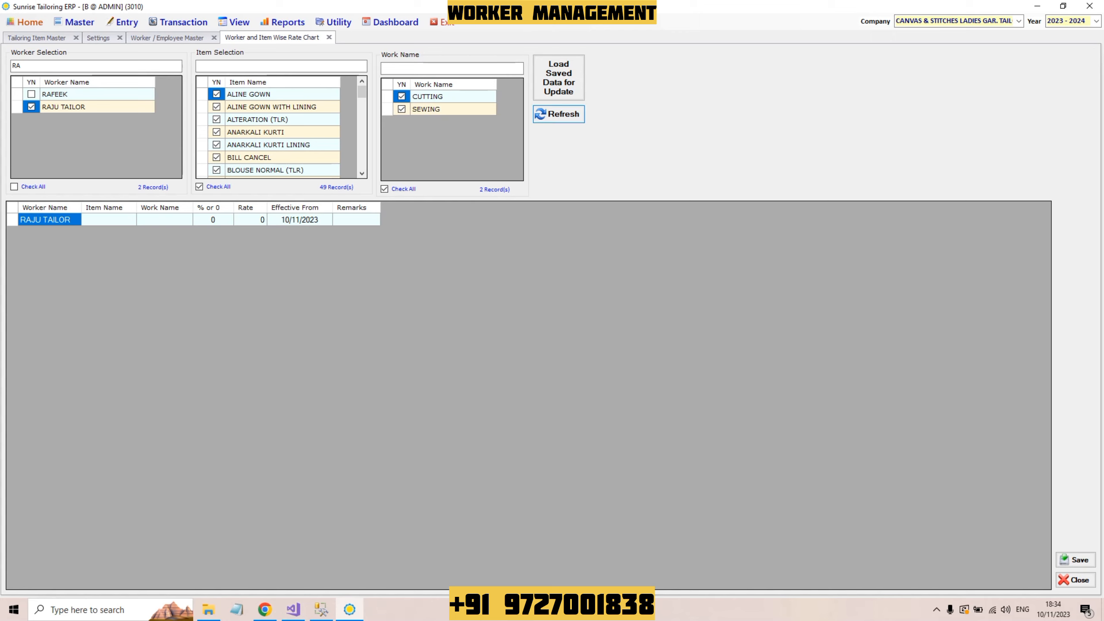
left_click(558, 114)
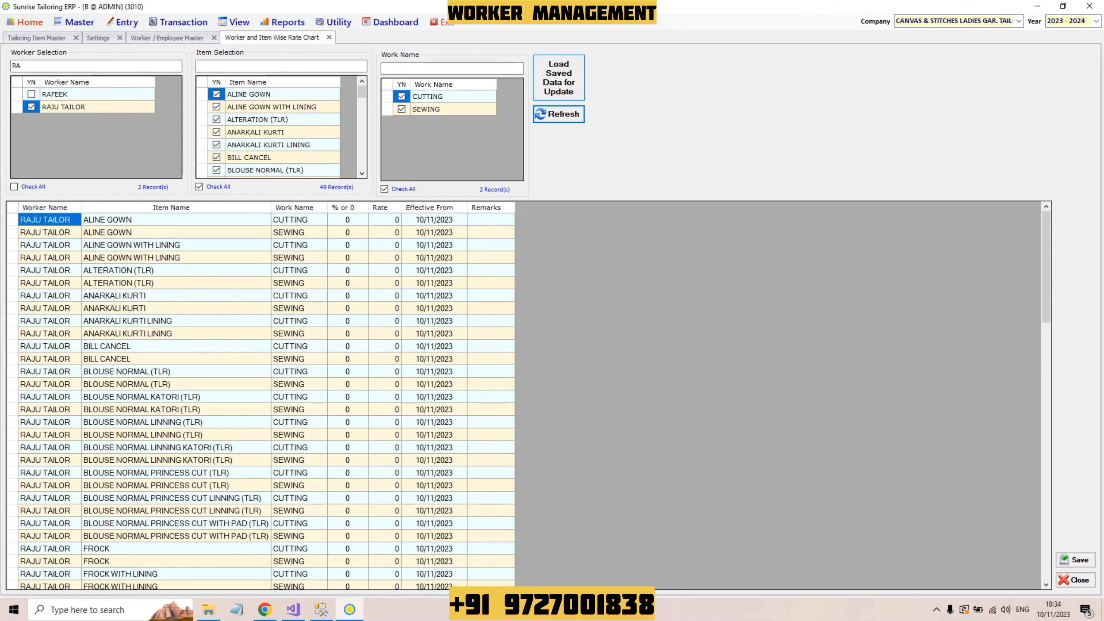
Step: Load the tailor's saved rates and check TEST-SHIRT cutting 55 and sewing 205
left_click(558, 77)
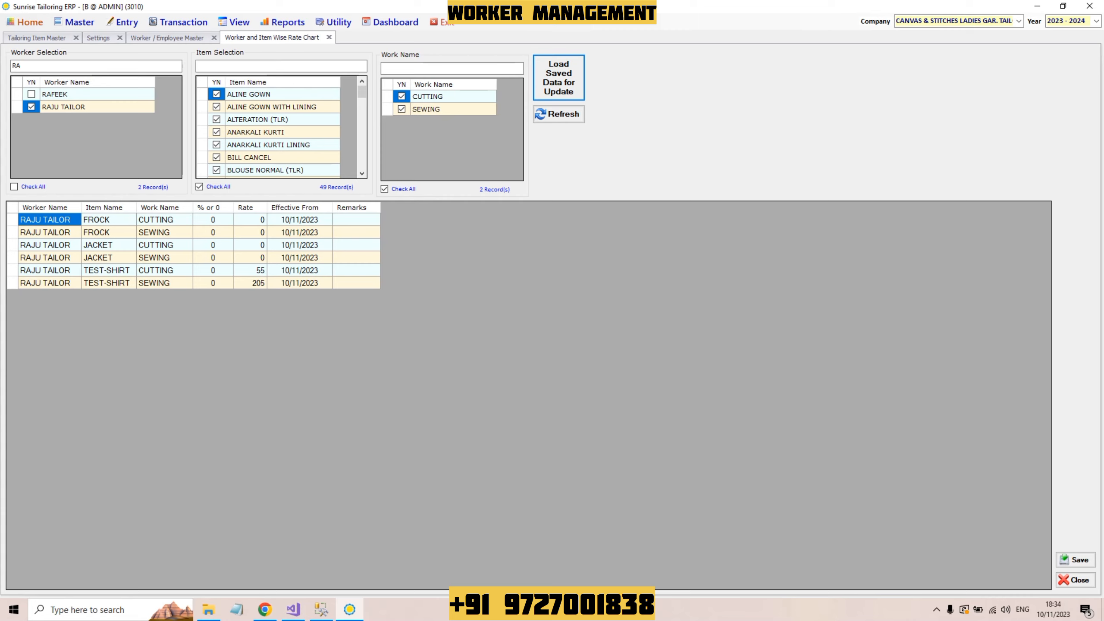
left_click(250, 270)
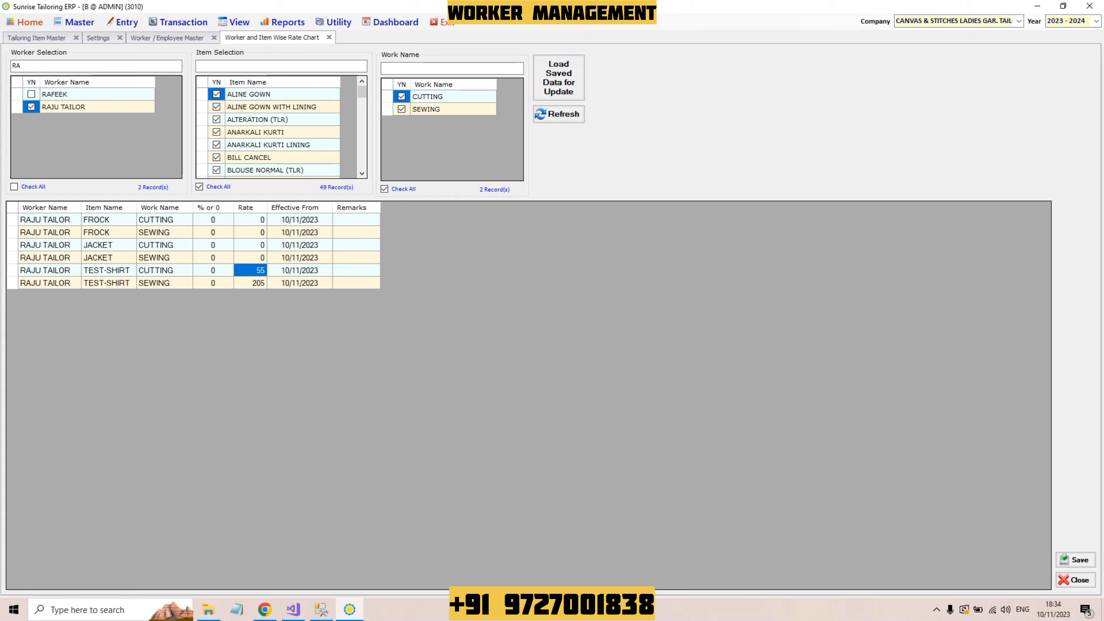
left_click(251, 282)
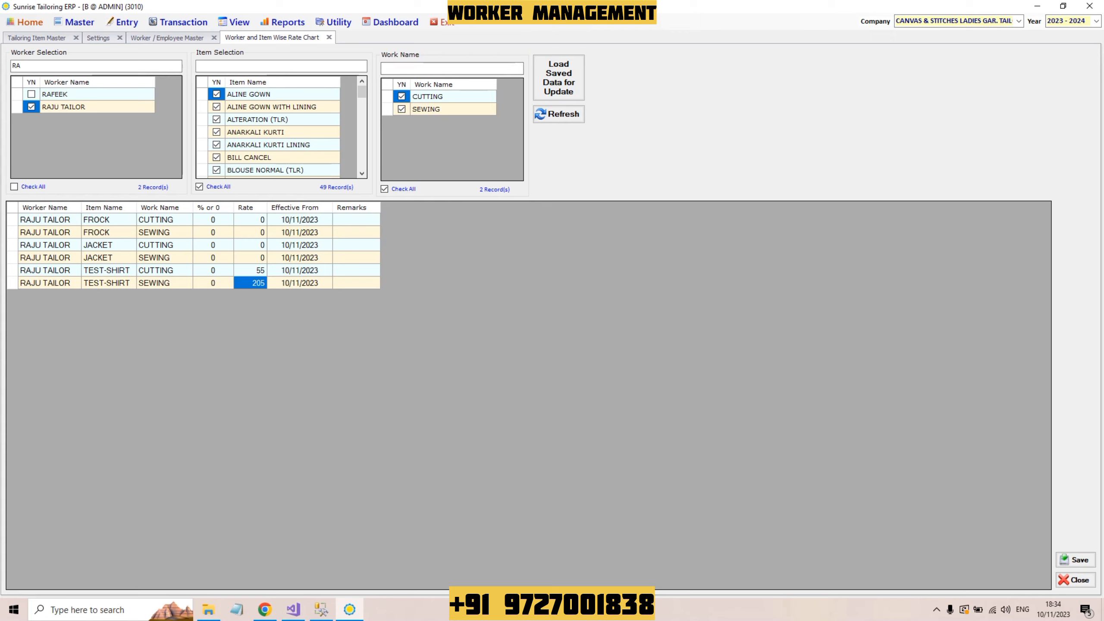
left_click(96, 65)
Step: Select the second tailor and TEST-SHIRT, generating cutting and sewing rows at rate 0
type("B")
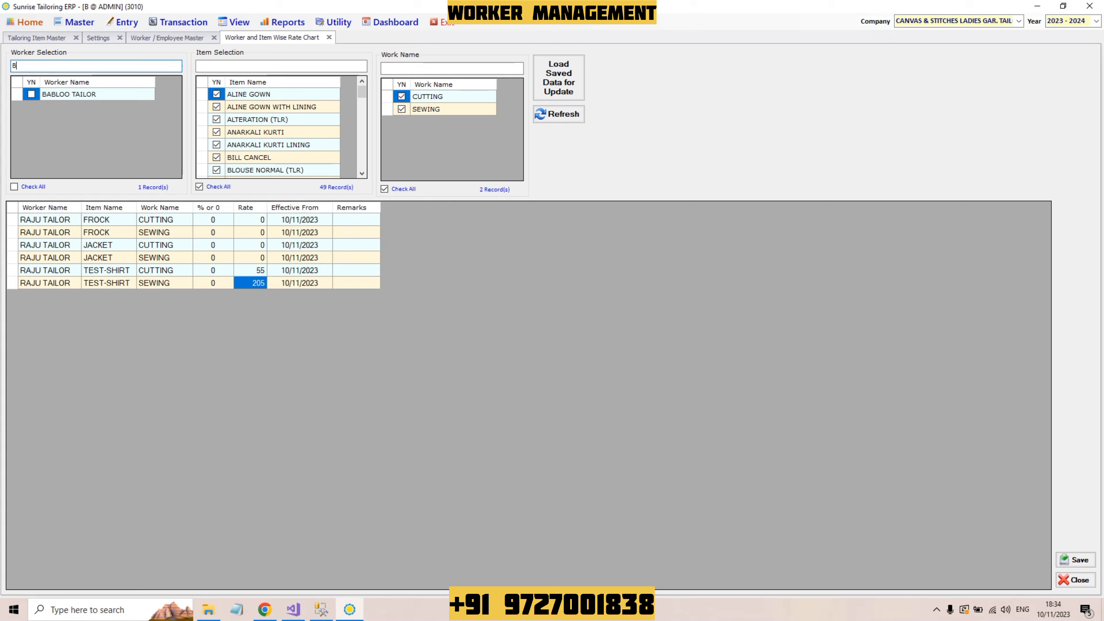
left_click(31, 94)
left_click(281, 66)
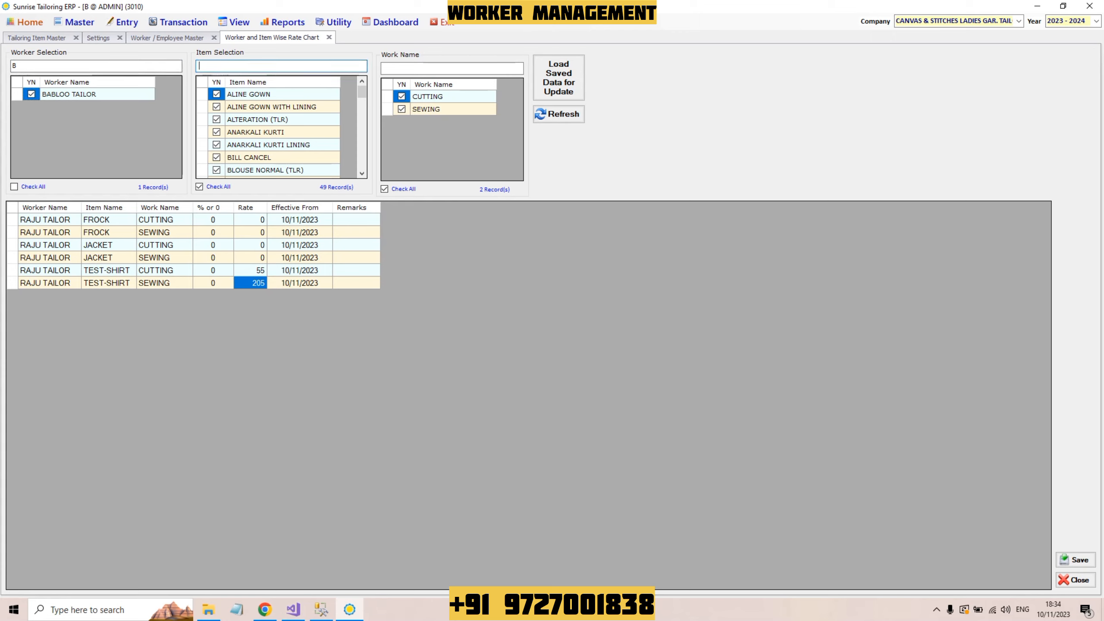
type("T")
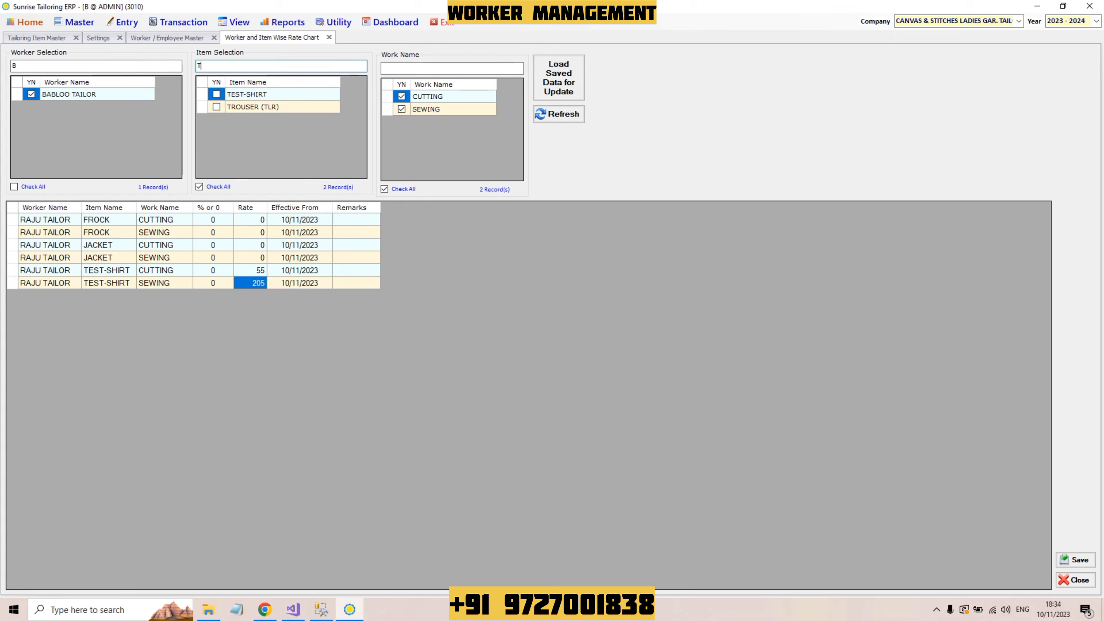
left_click(216, 94)
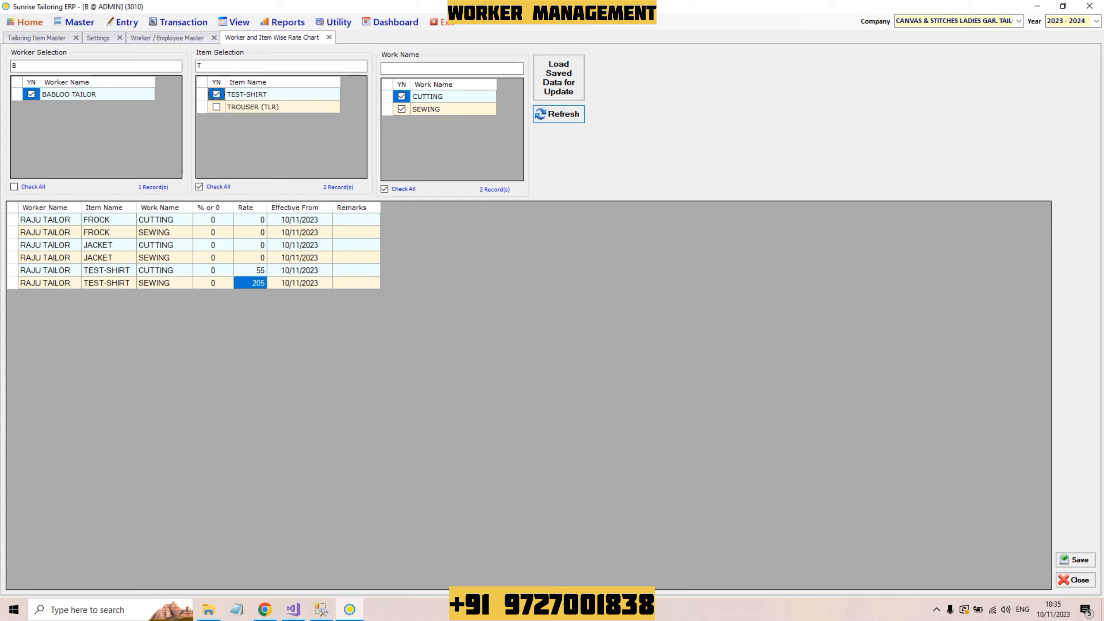
left_click(558, 78)
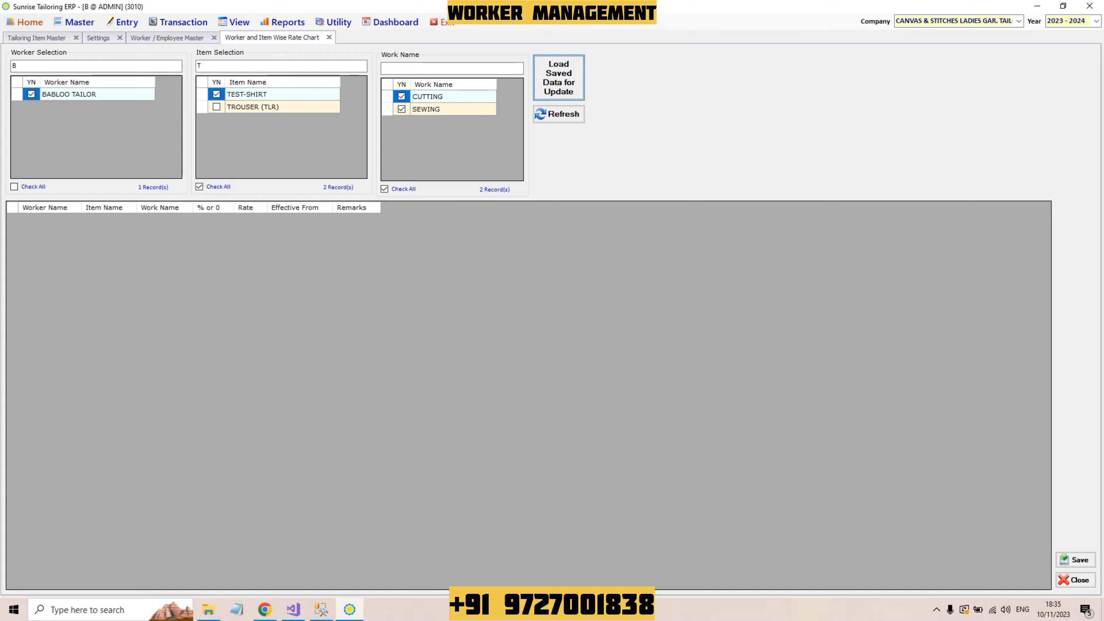
left_click(559, 114)
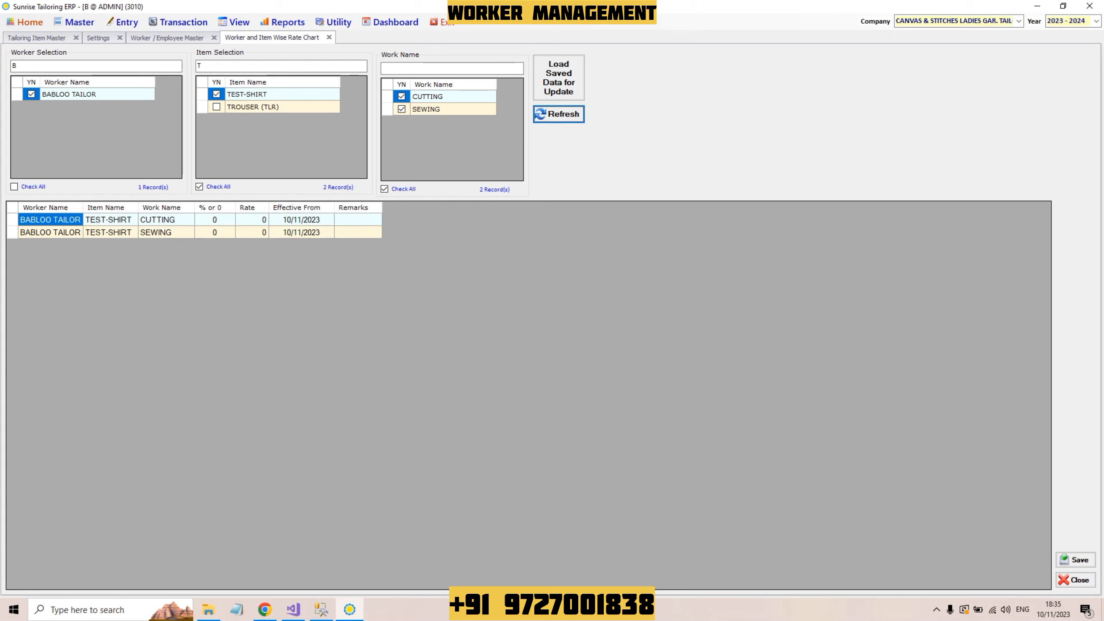
left_click(109, 220)
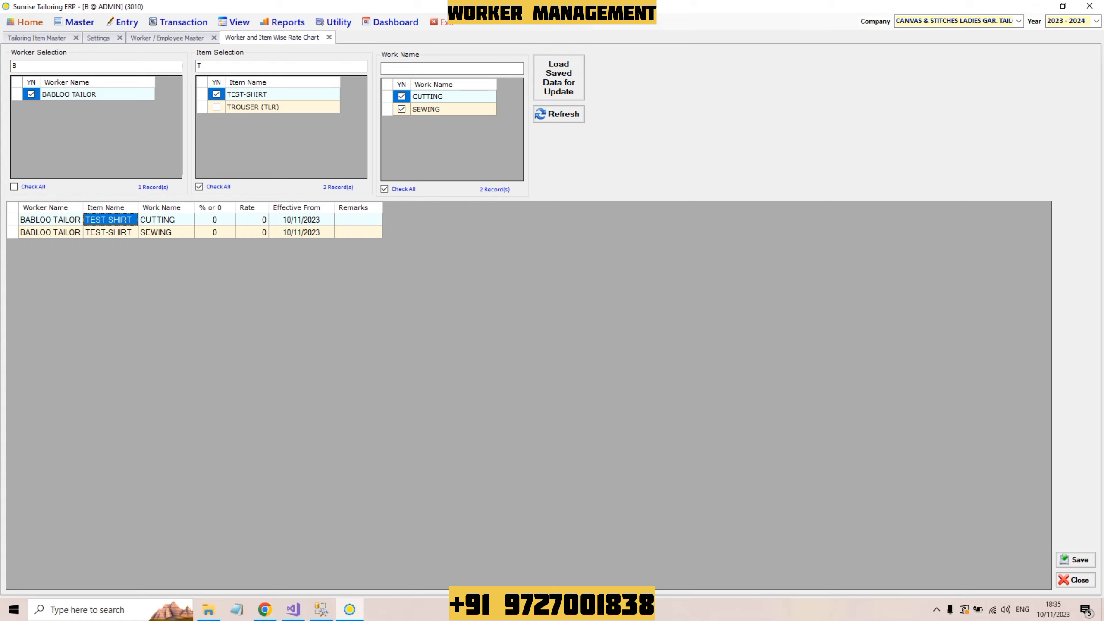
Step: Fill the percentage fields of the TEST-SHIRT cutting and sewing rows
left_click_drag(215, 232, 214, 220)
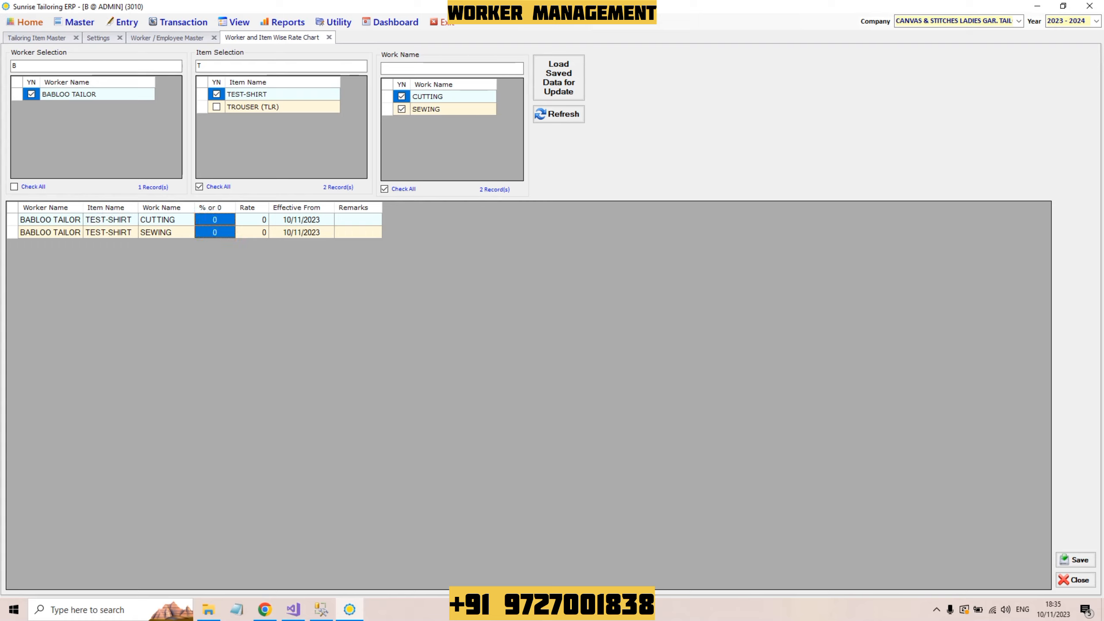
type("10")
left_click(215, 232)
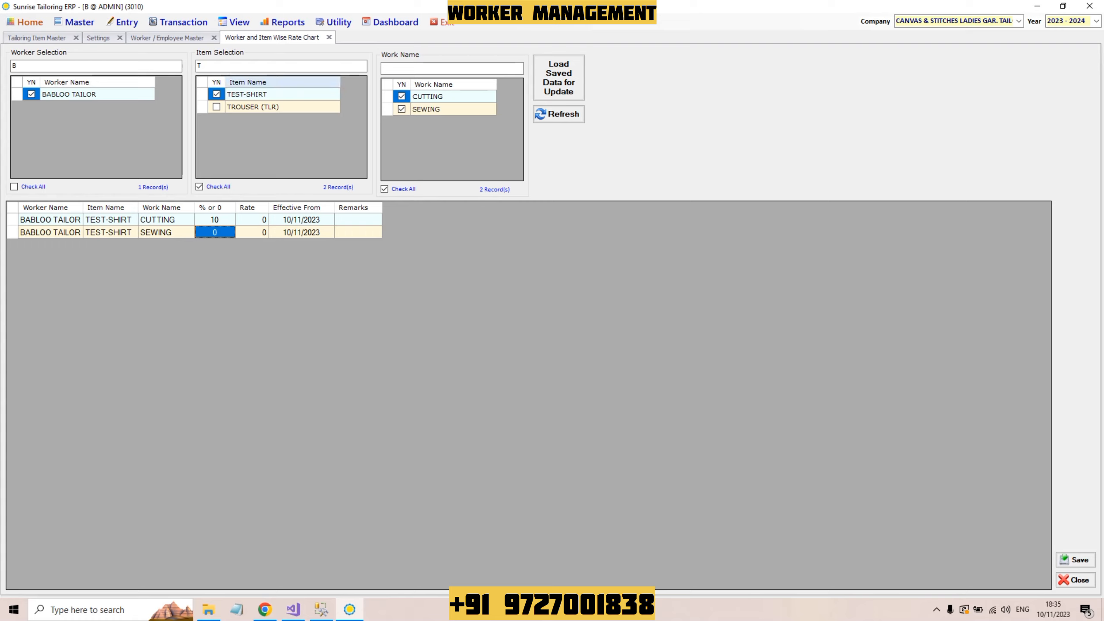
type("10")
key("Tab")
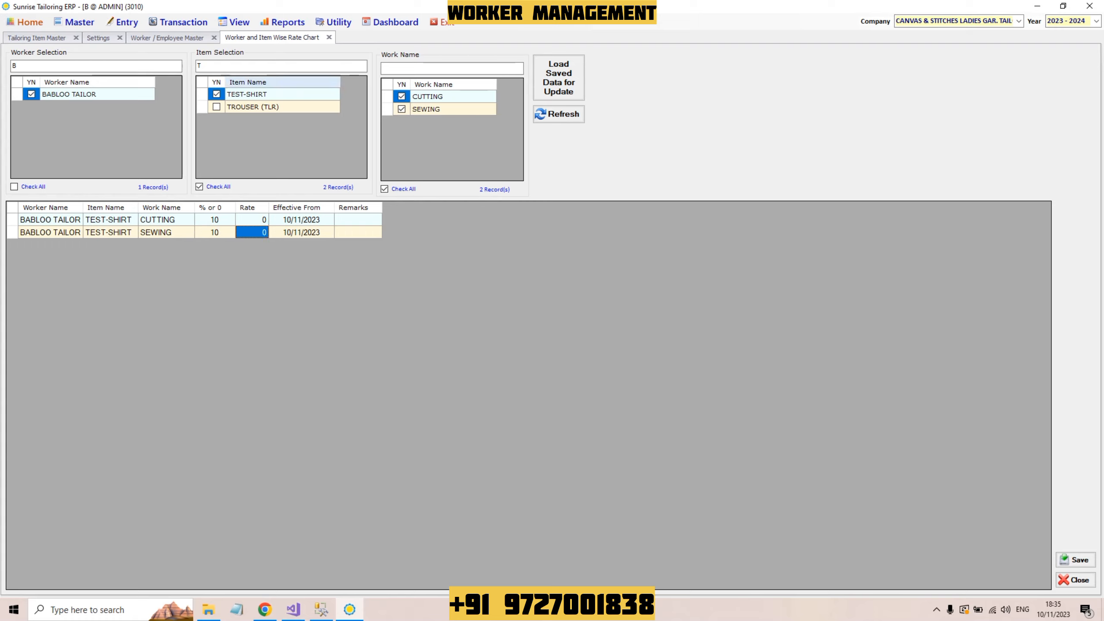
left_click(215, 220)
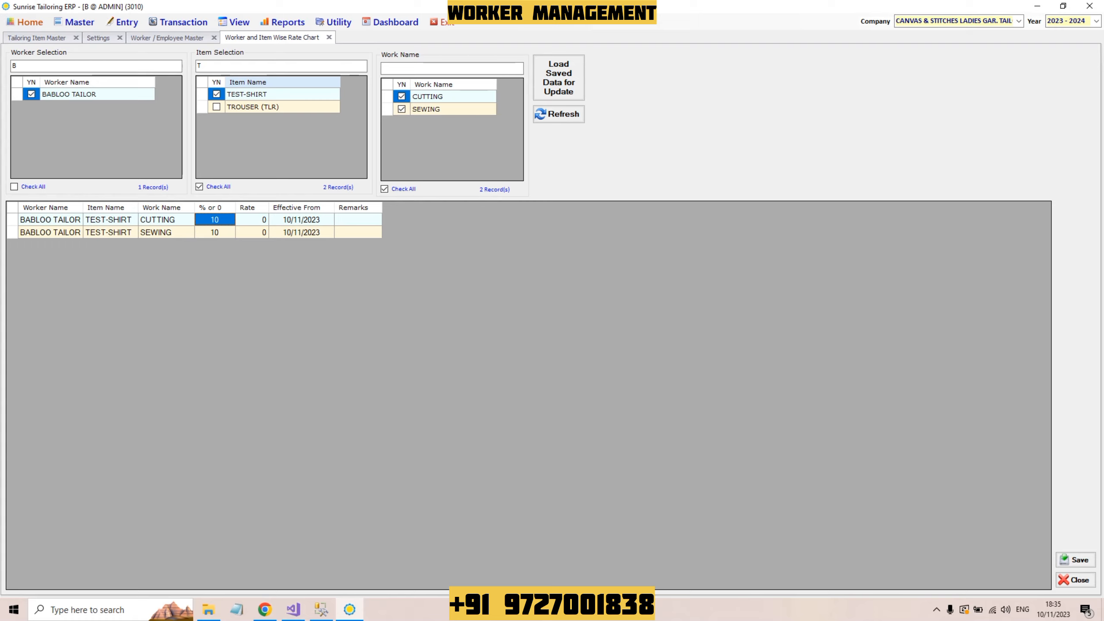
key("Down")
type("50")
key("Up")
type("25")
key("Down")
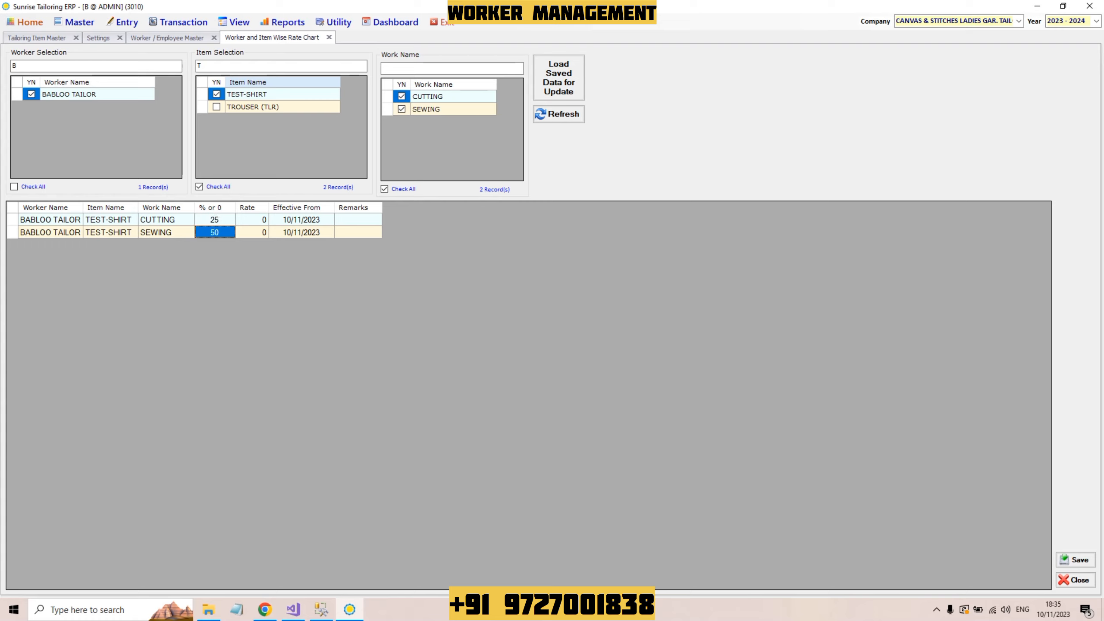
key("Up")
type("%")
key("Down")
type("%")
key("Tab")
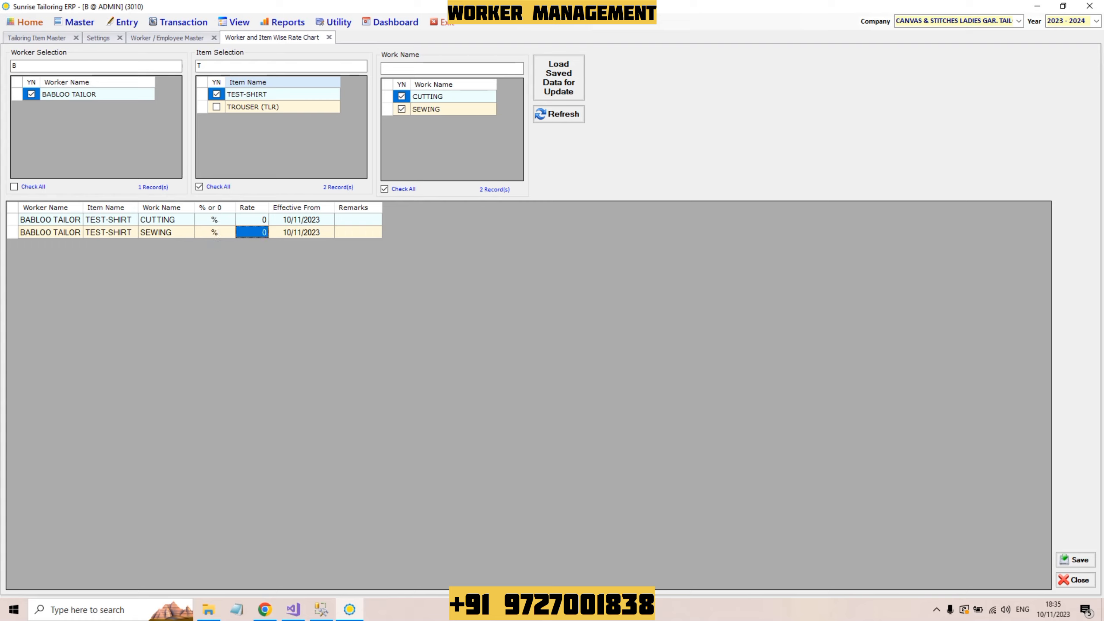
Step: Set TEST-SHIRT rates to 15 for cutting and 50 for sewing, and save
key("Up")
key("shift+Tab")
key("Tab")
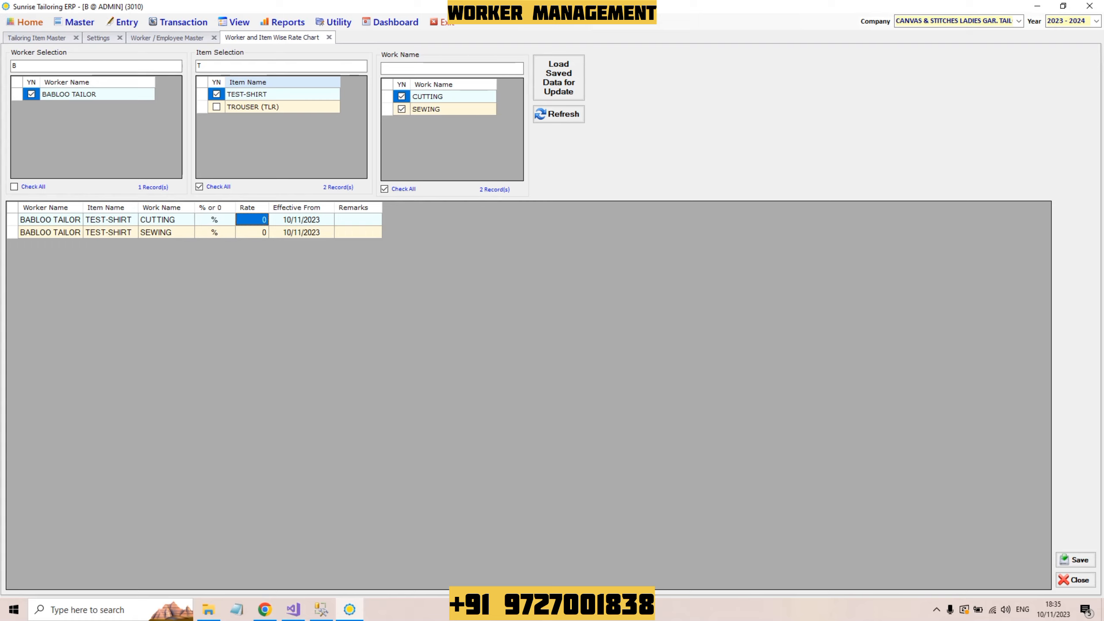
type("25")
key("Return")
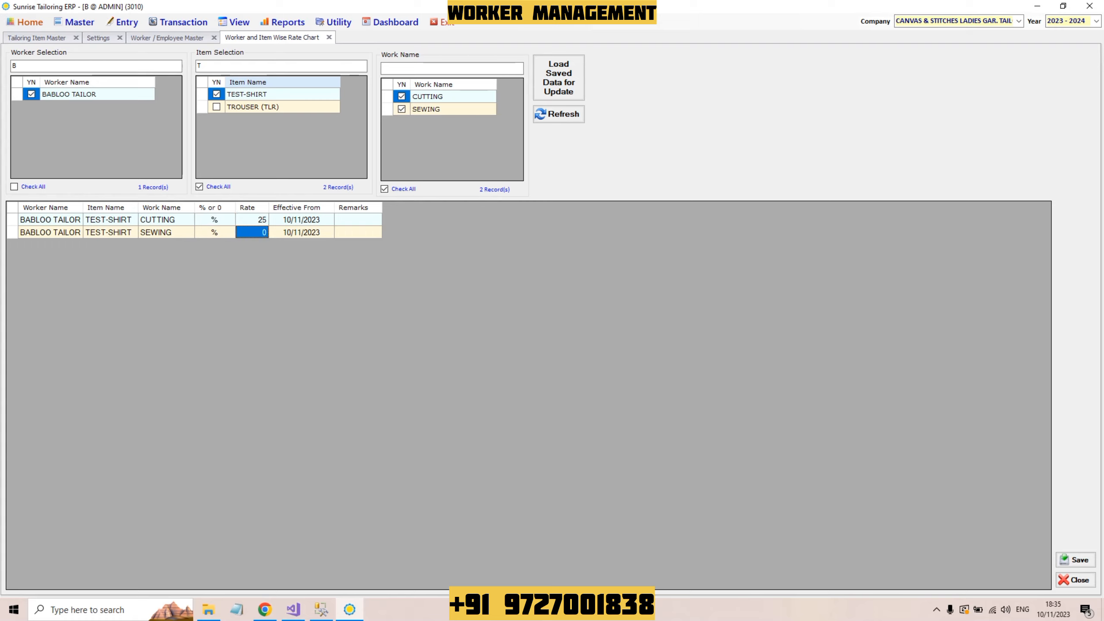
key("Up")
type("15")
key("Return")
type("50")
key("Up")
key("Down")
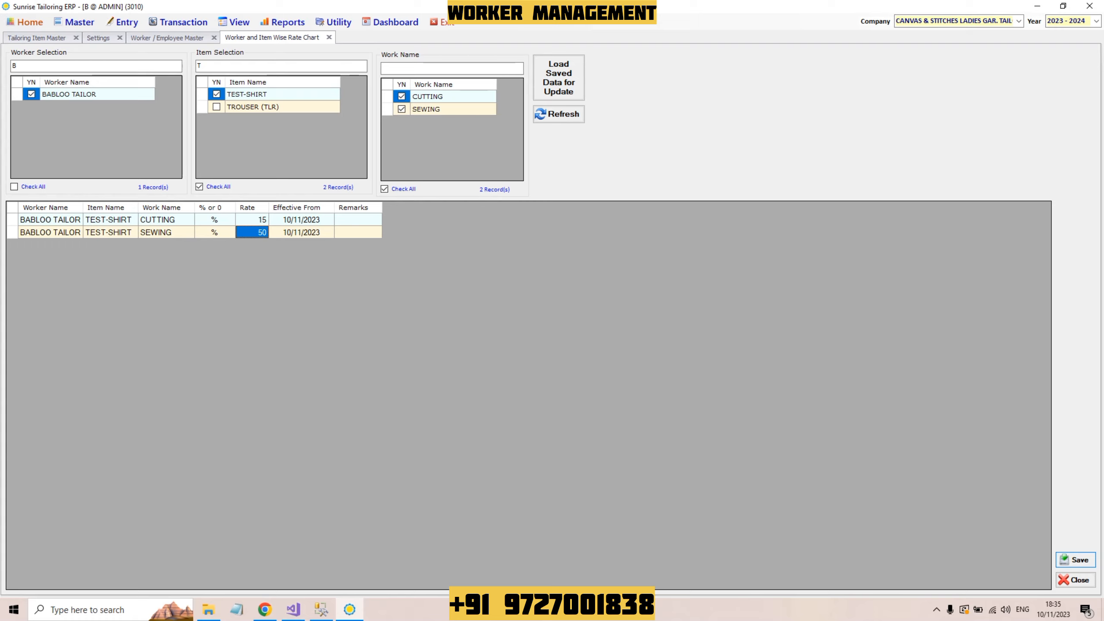
left_click(1075, 560)
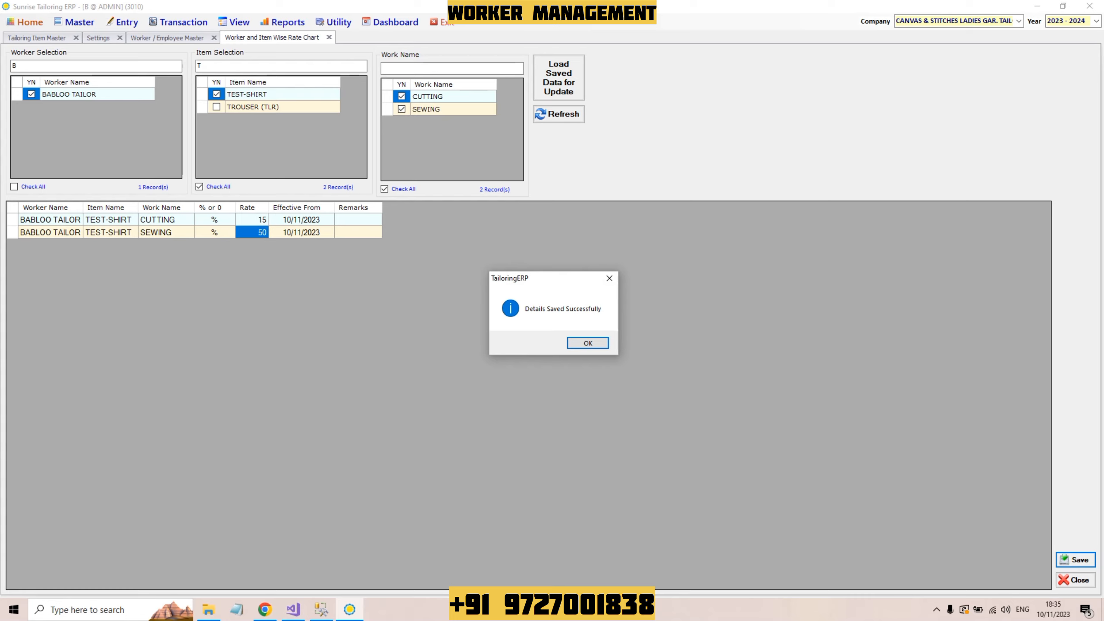
Step: Dismiss the 'Details Saved Successfully' message
key("Return")
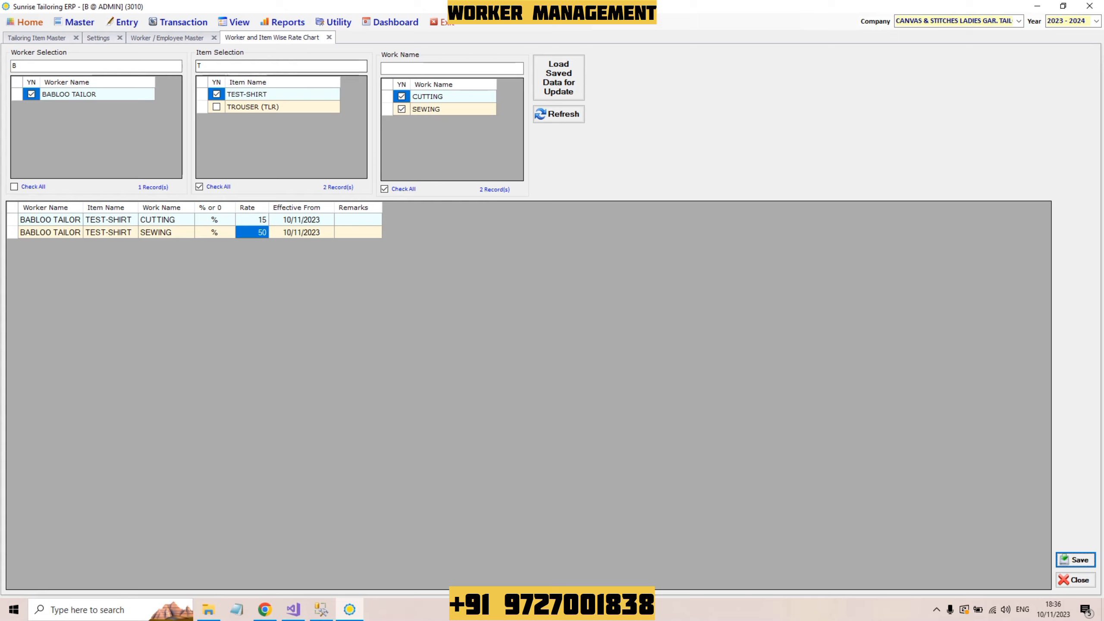
left_click(122, 22)
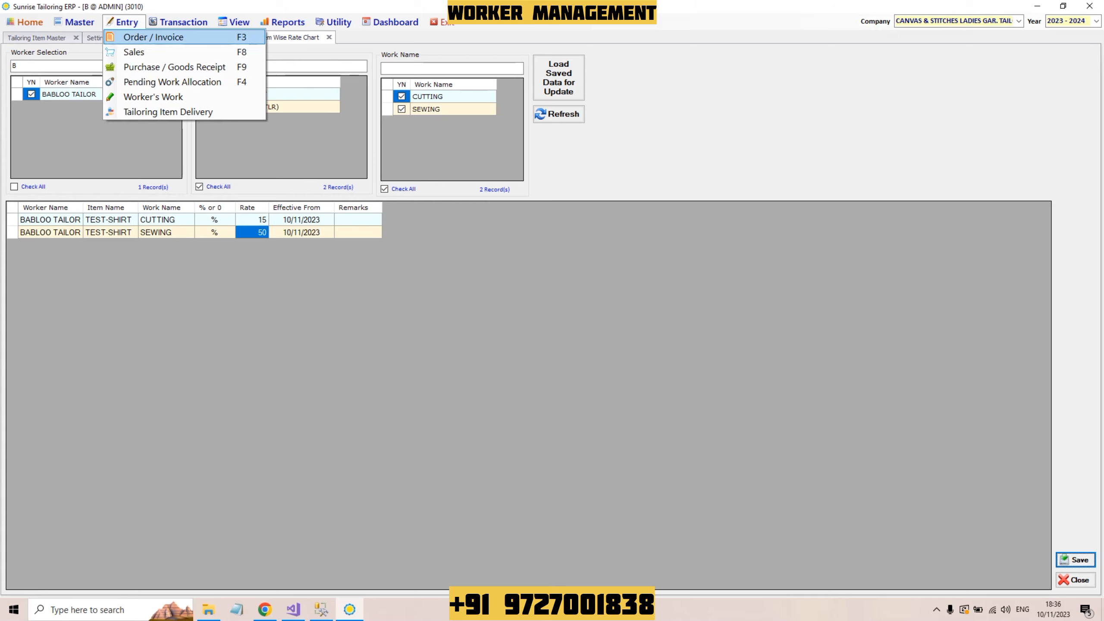
Step: Start invoice 1432 for a new customer with name and mobile number, and 10 work days
key("Escape")
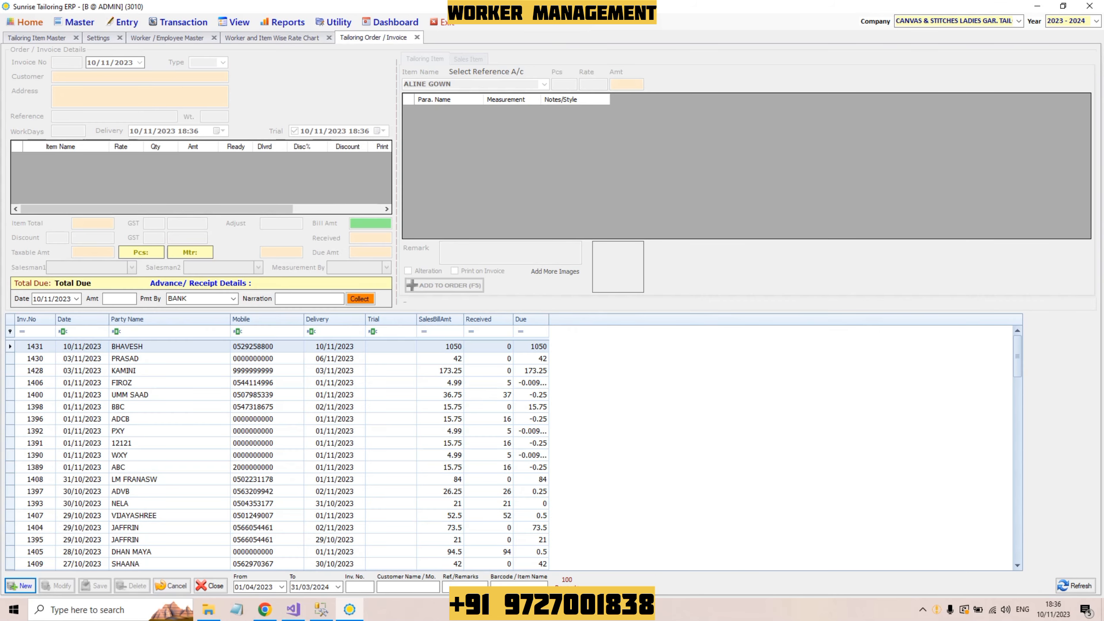
left_click(20, 585)
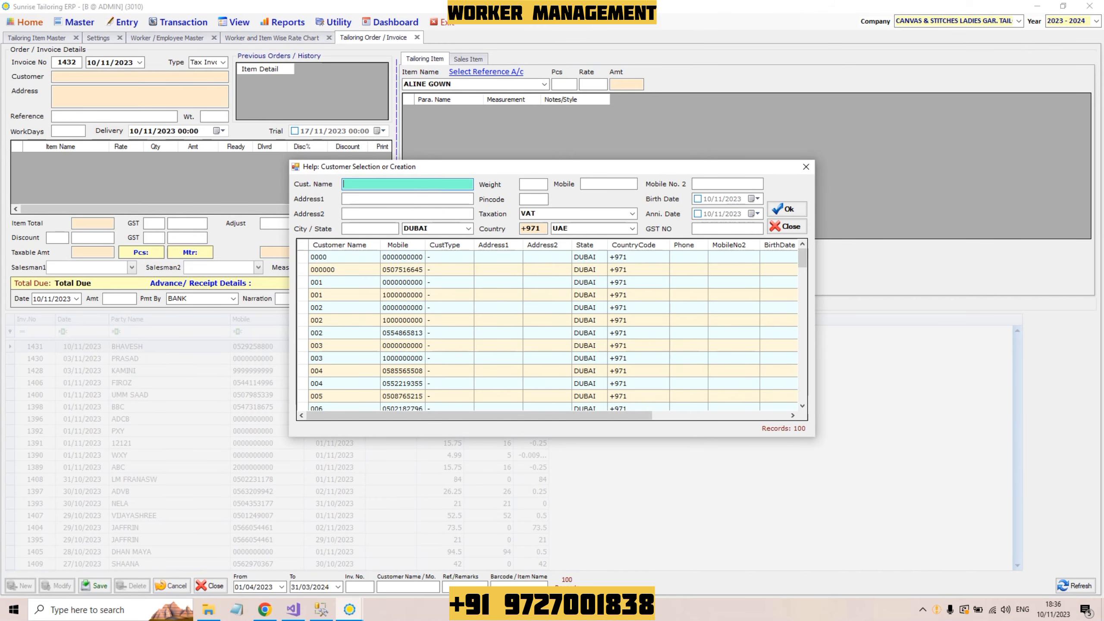
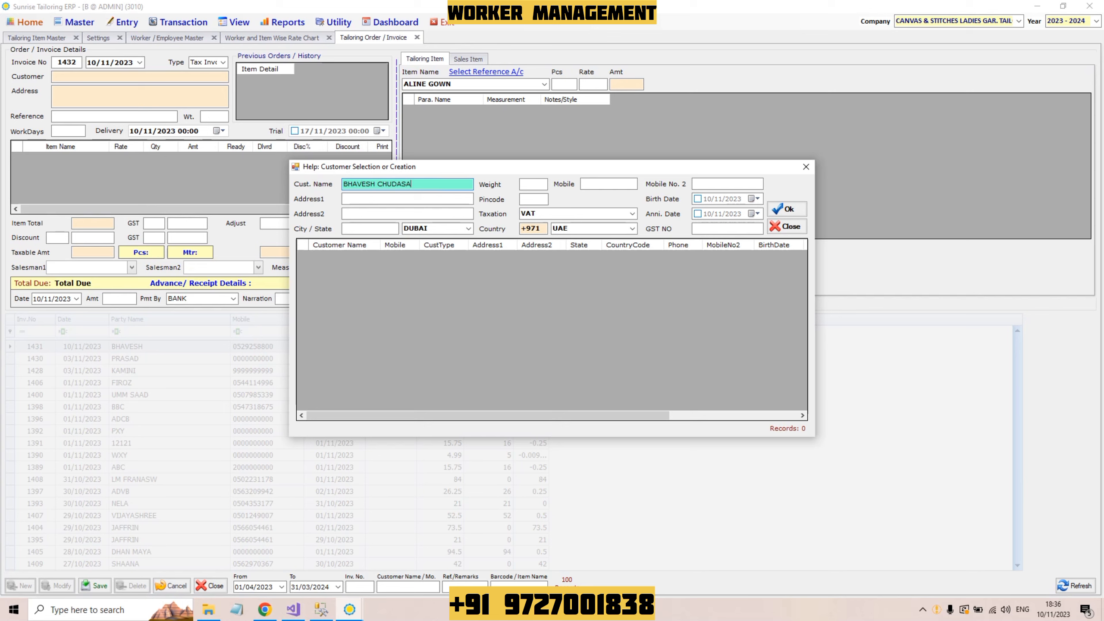
key("Return")
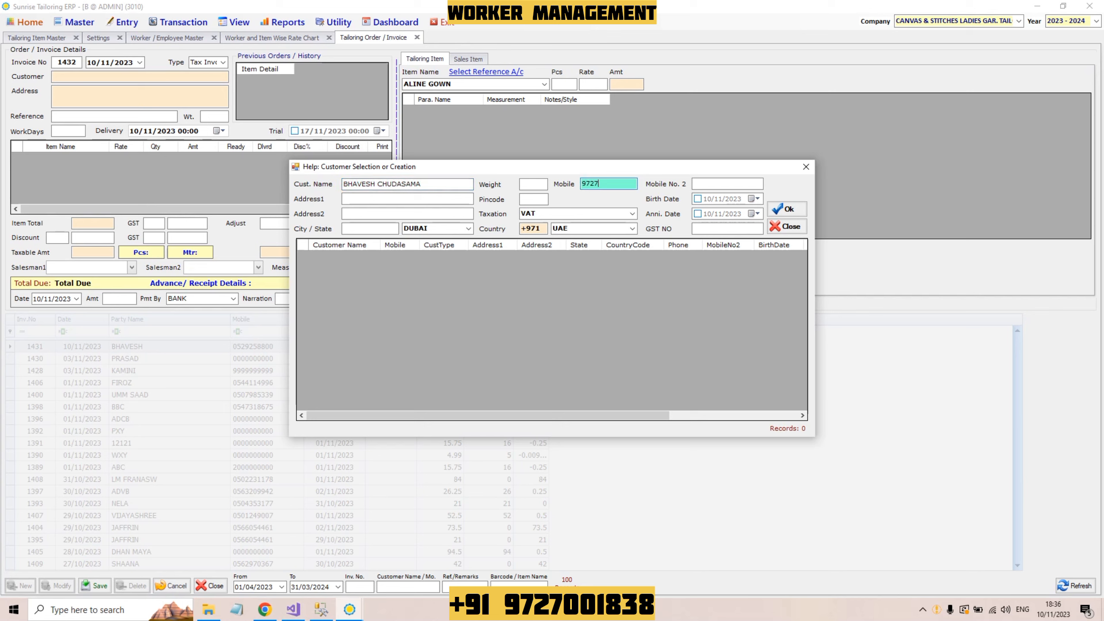
key("Return")
key("Return")
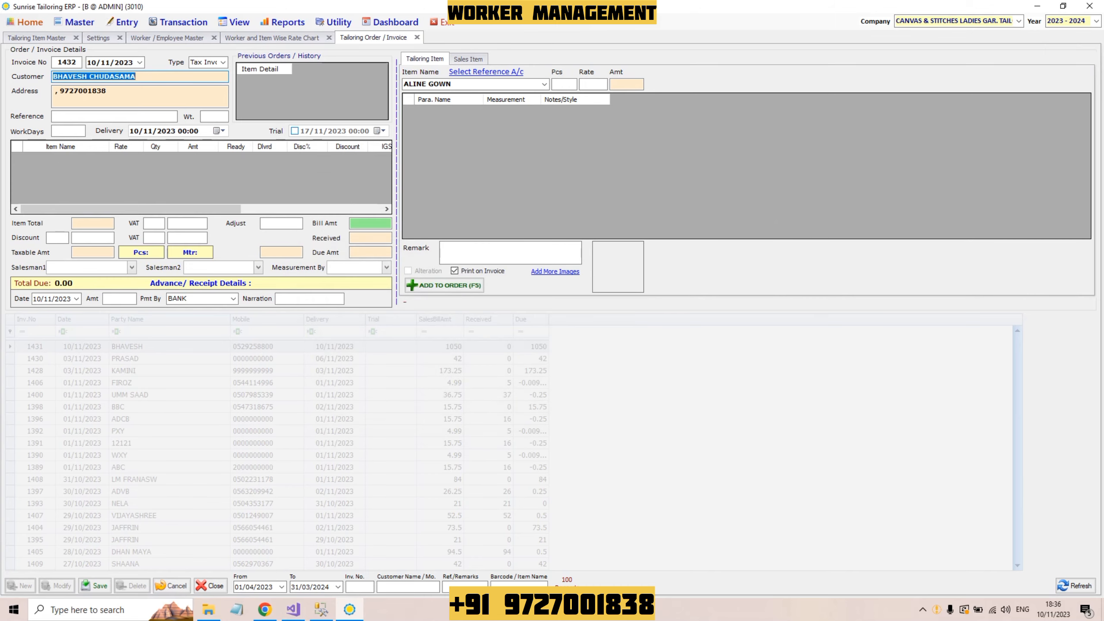
key("Return")
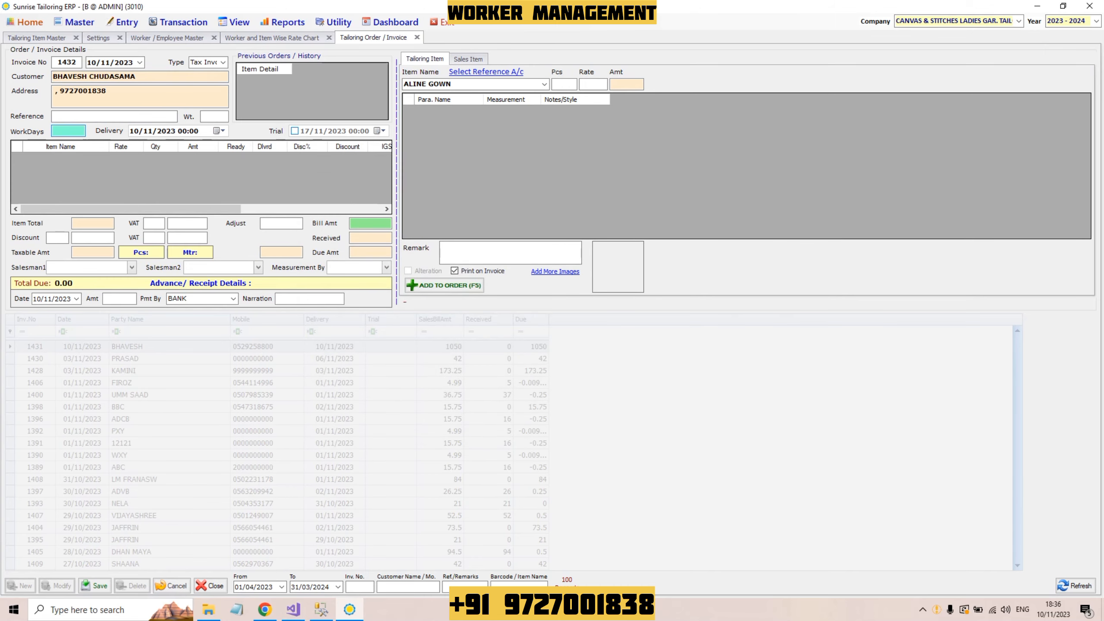
type("10")
key("Return")
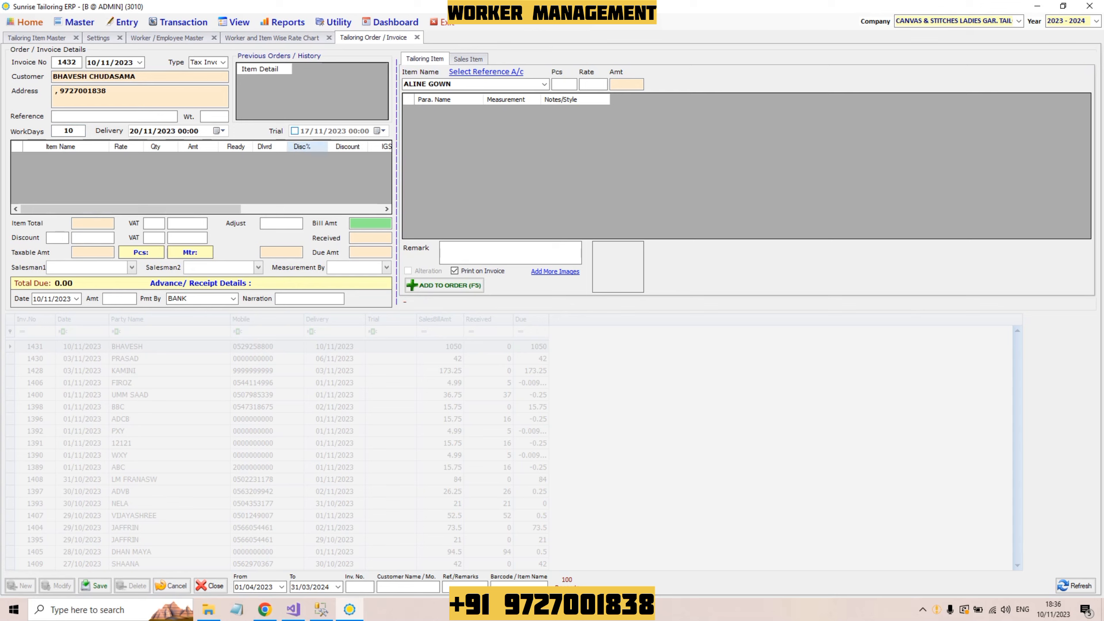
key("Return")
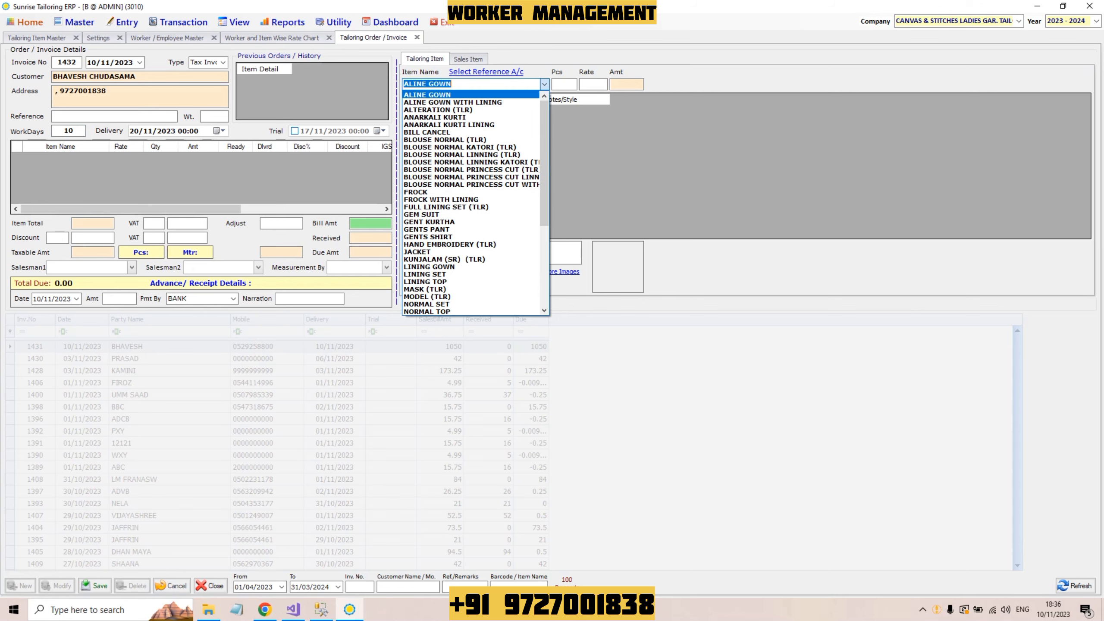
Step: Add one TEST-SHIRT with length 39, chest 36 and shoulder 18.5
type("t")
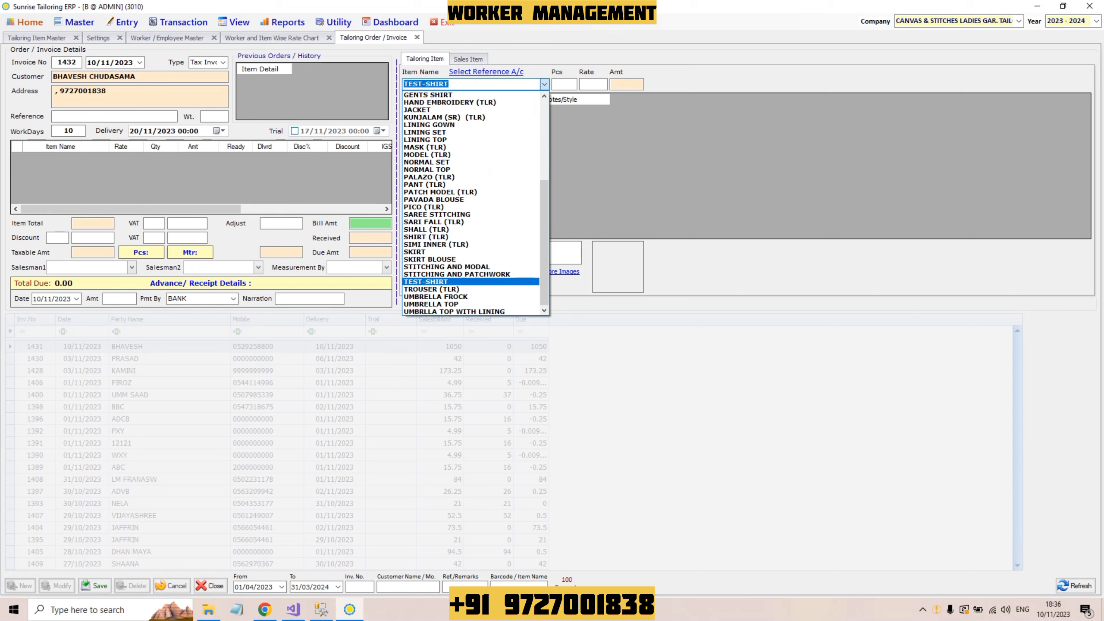
key("Return")
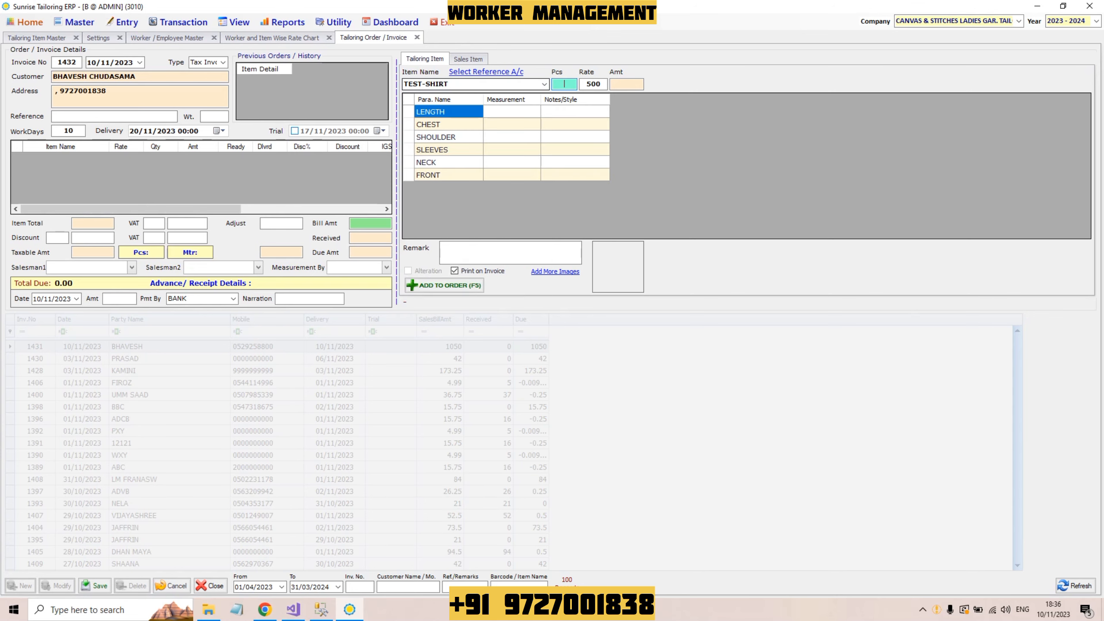
type("1")
key("Return")
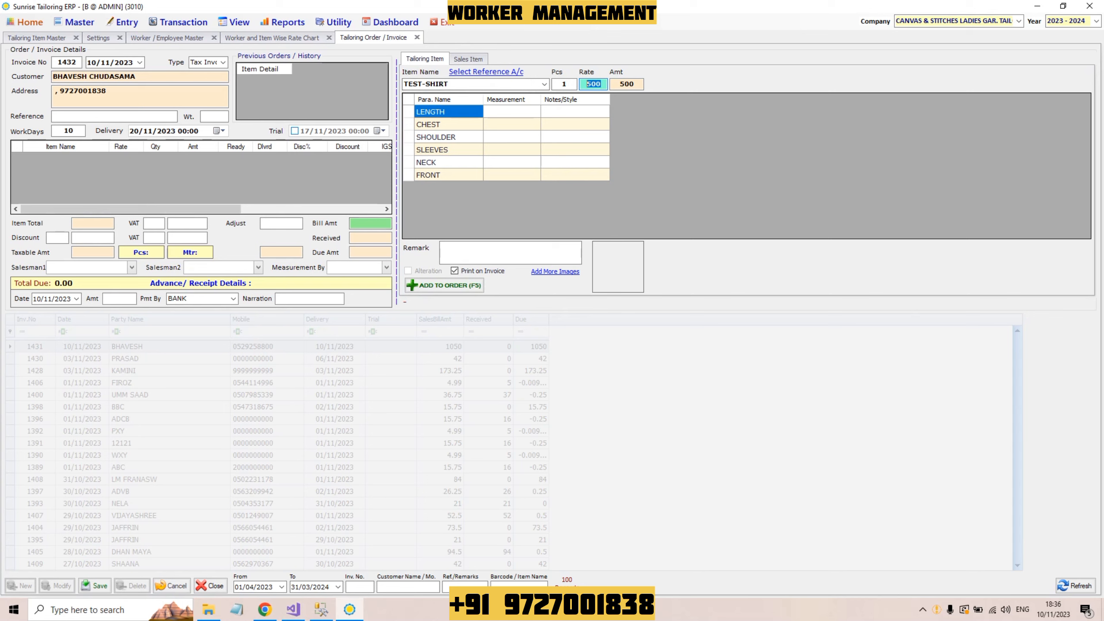
key("Return")
type("39")
key("Return")
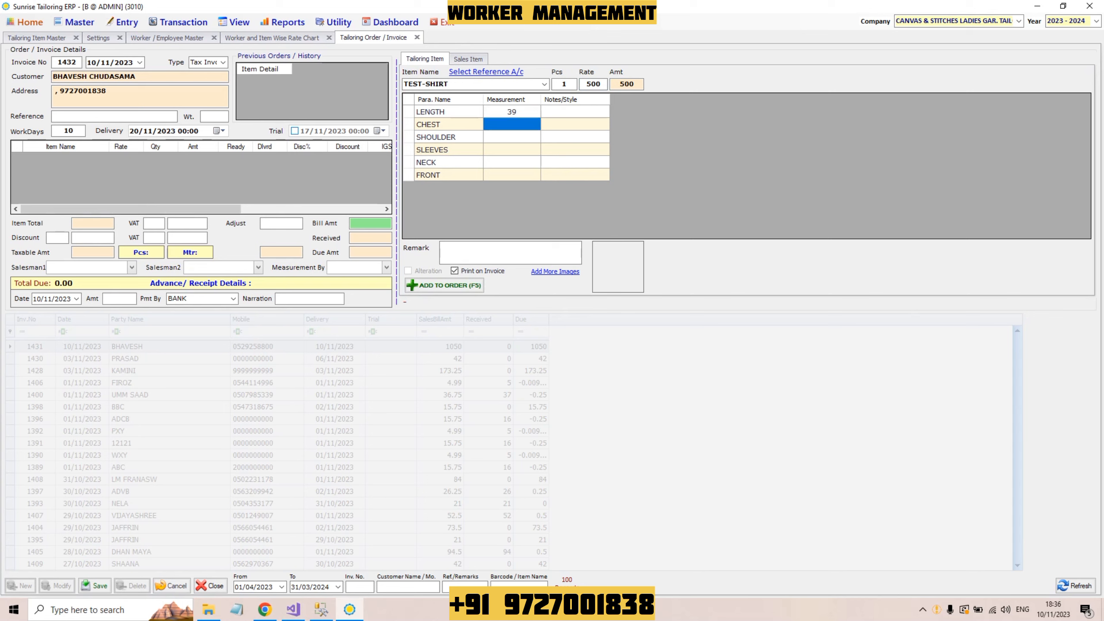
type("36")
key("Return")
type("18.5")
key("Return")
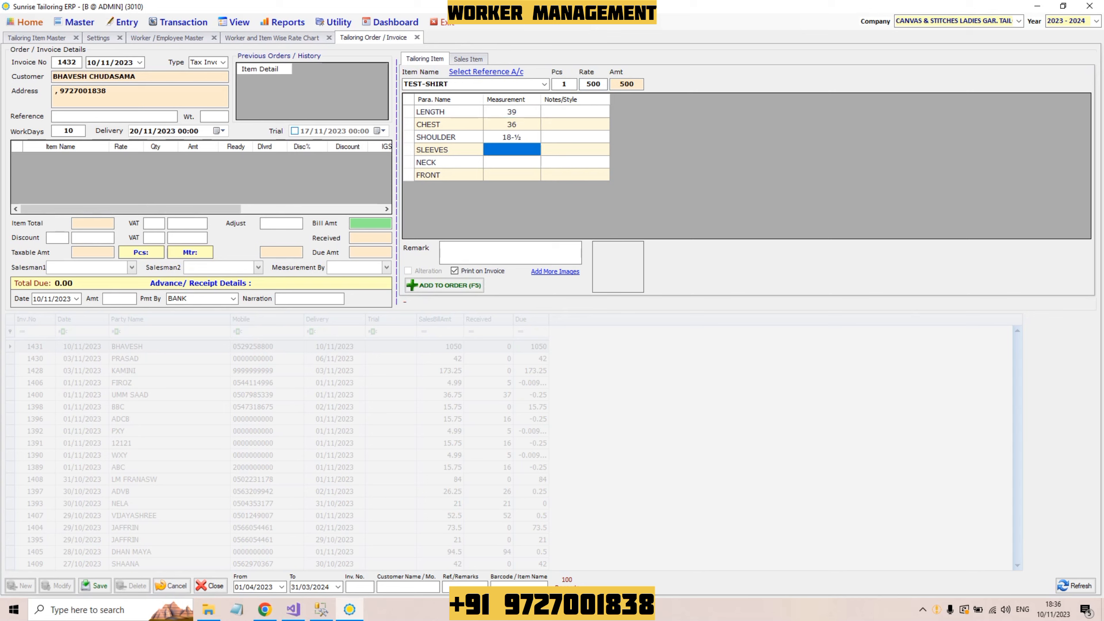
Step: Enter sleeves 20, neck 9.75 and front 10+12+14, then add the TEST-SHIRT to the order
type("20")
key("Return")
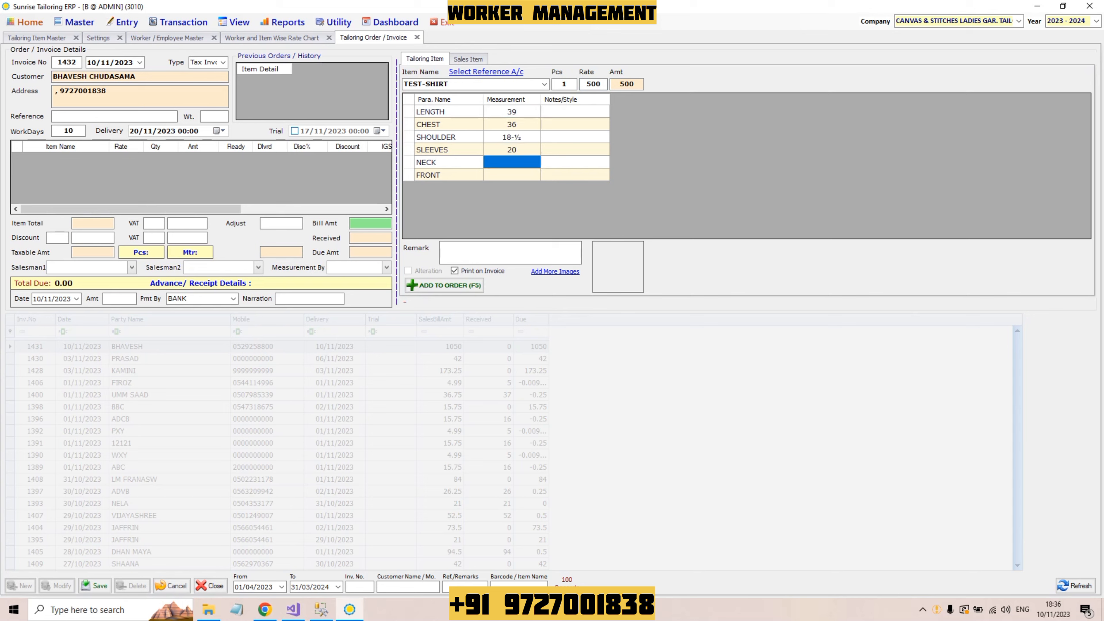
type("9")
type(".75")
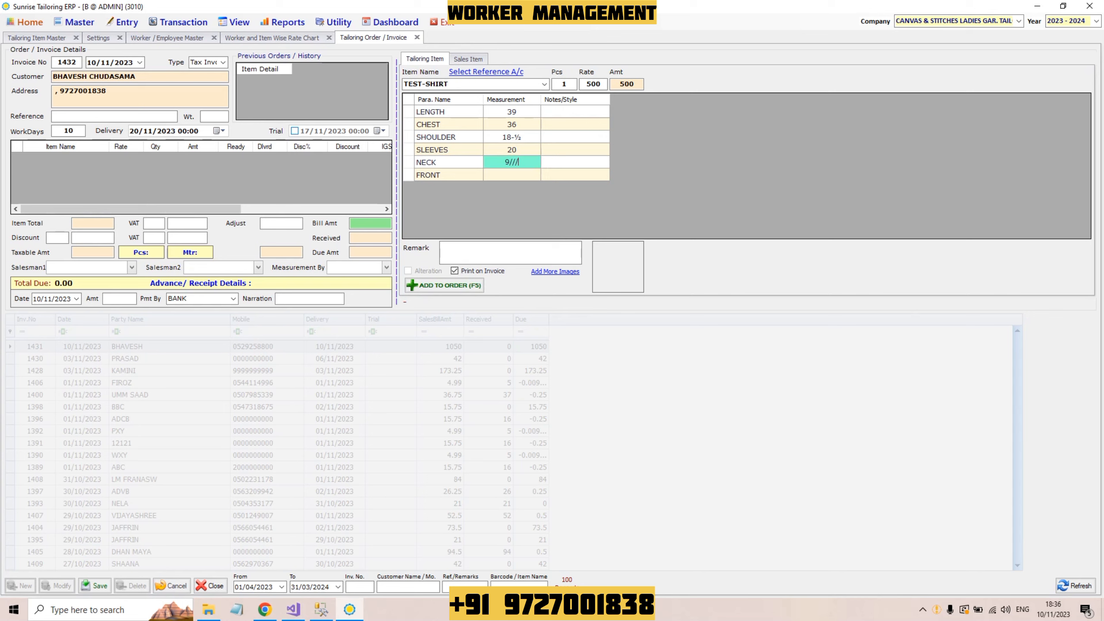
key("Return")
type("10+12+14")
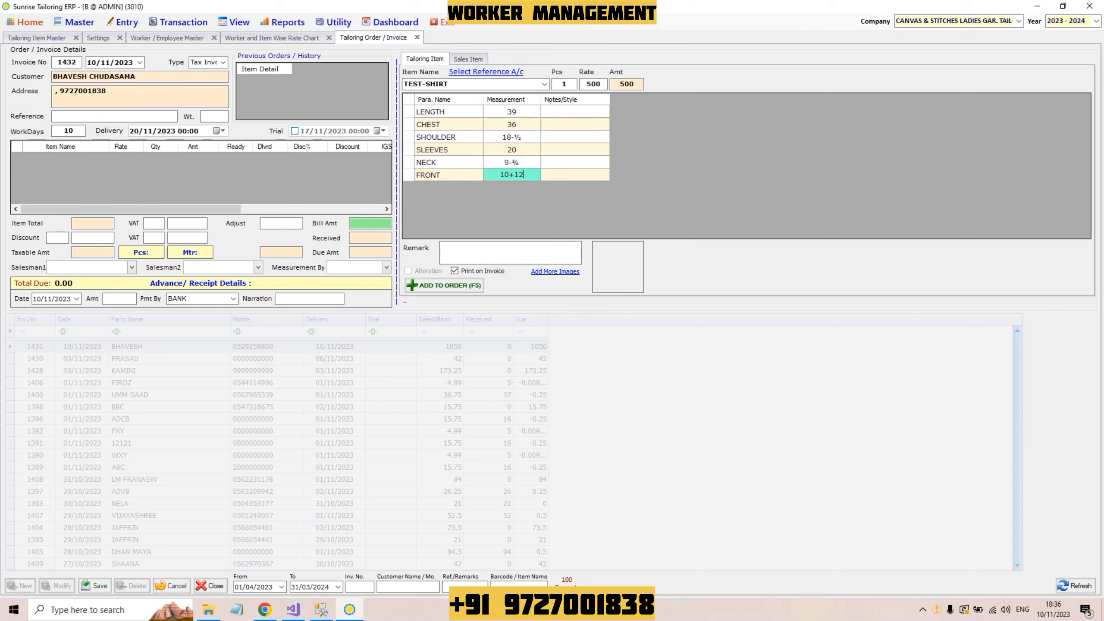
key("Return")
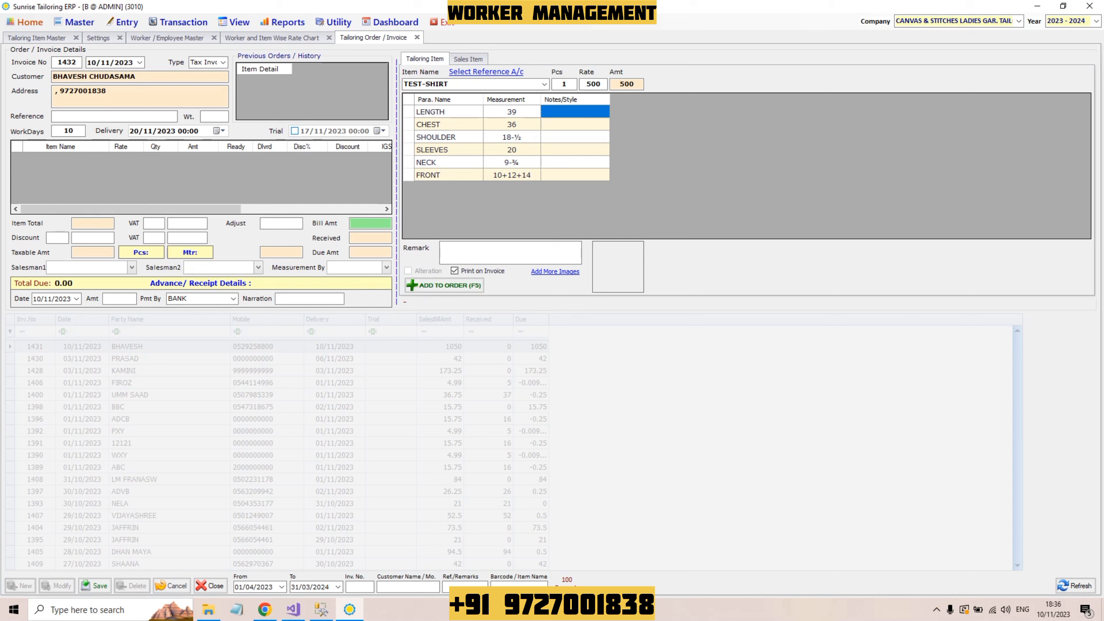
key("Tab")
key("Return")
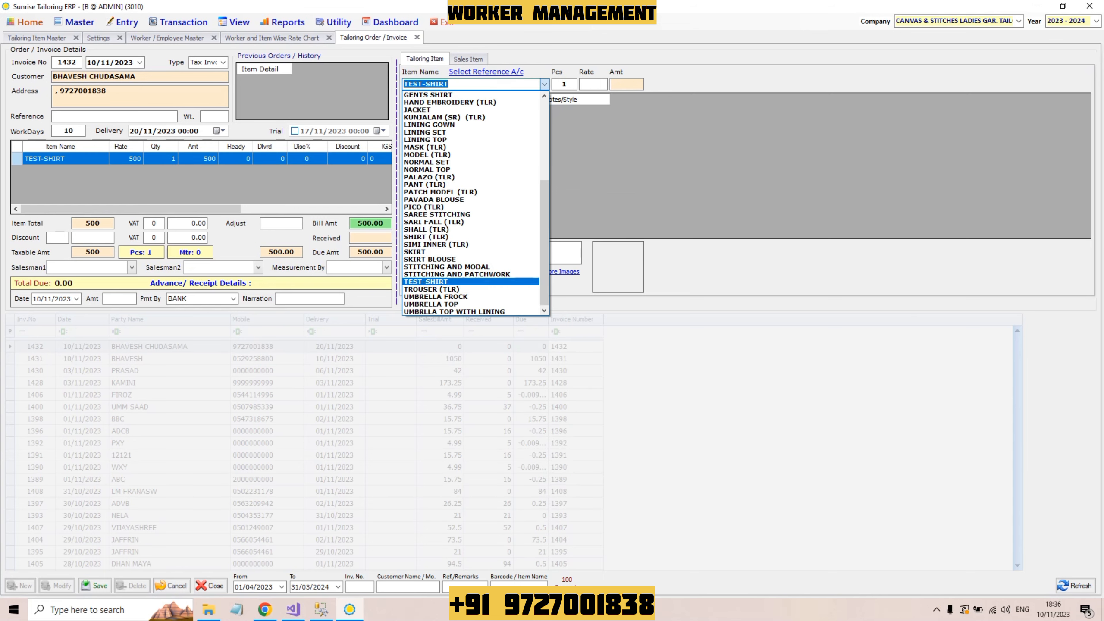
key("Escape")
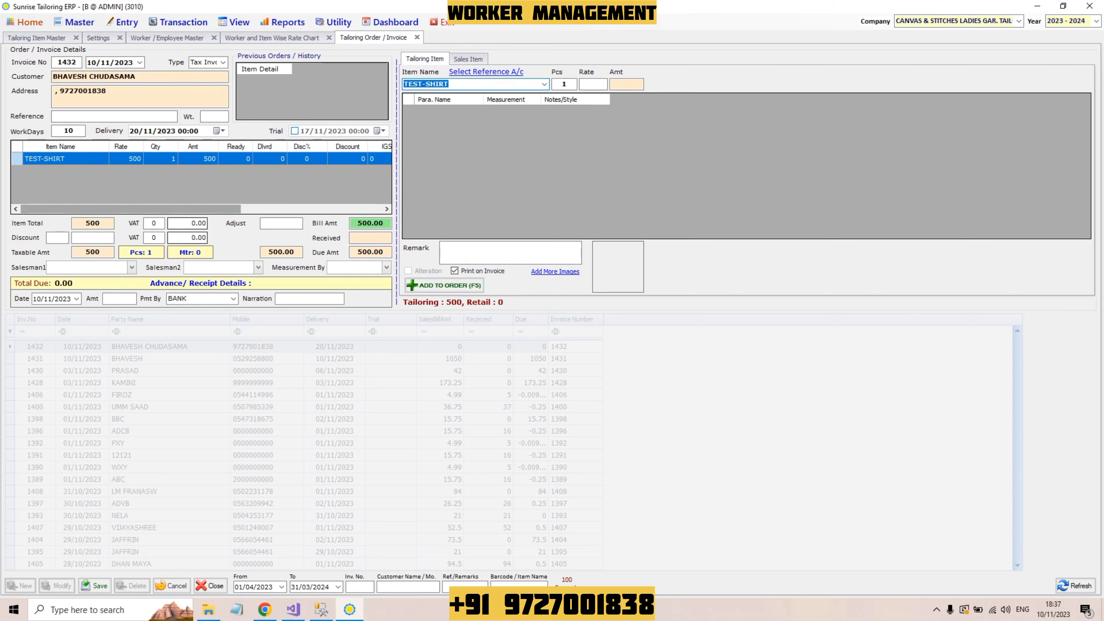
Step: Save invoice 1432 with 500 due, clear the form and start new invoice 1433
left_click(95, 585)
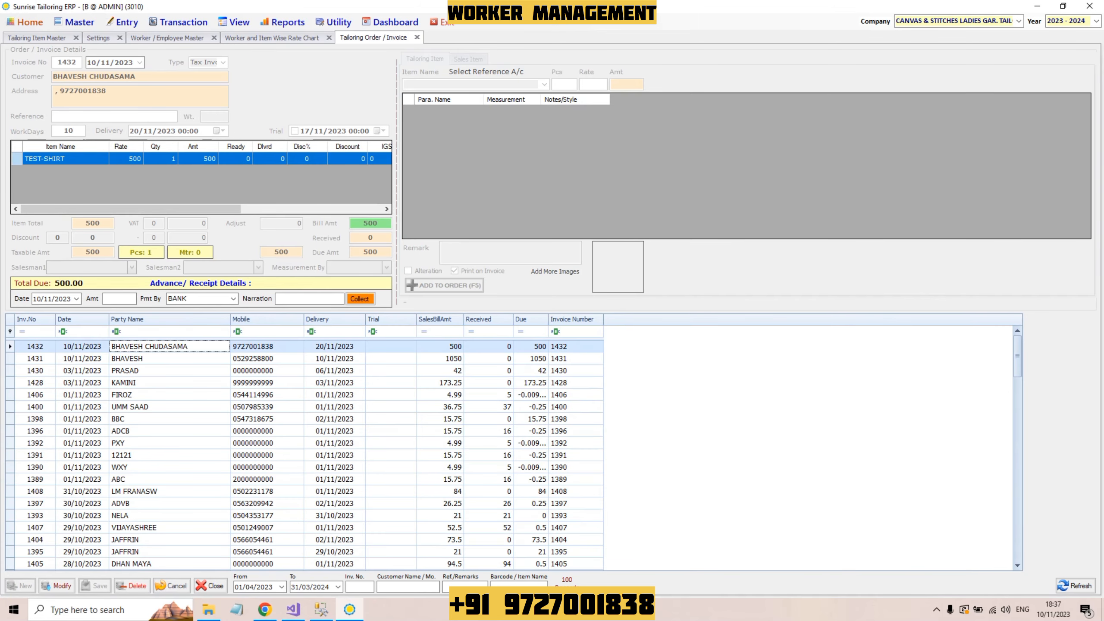
left_click(172, 586)
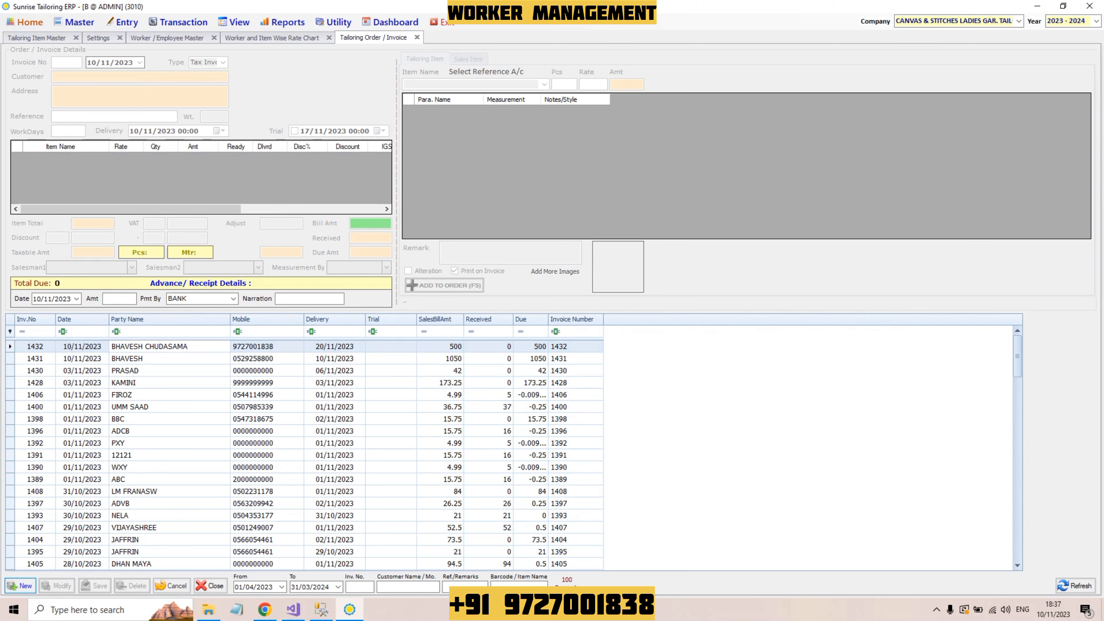
left_click(20, 586)
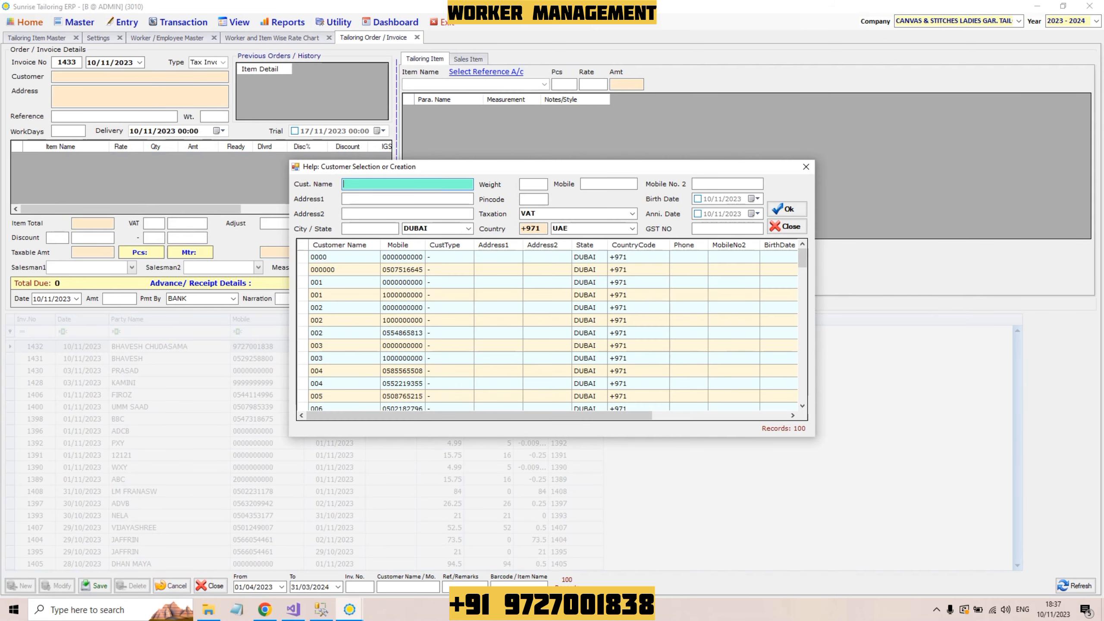
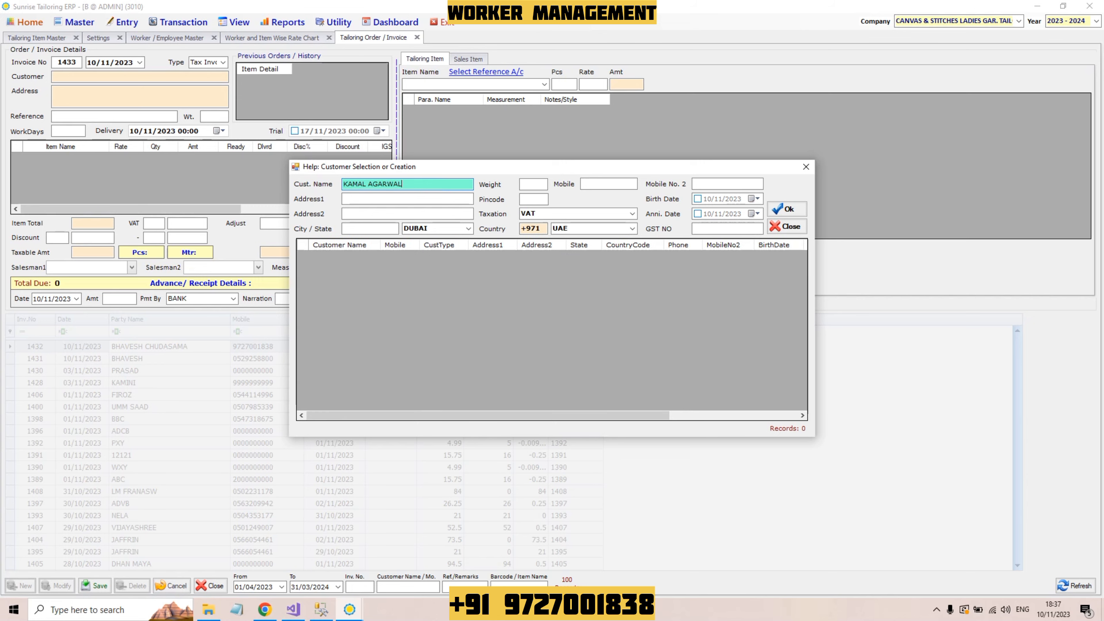
Step: Enter the customer's name and mobile number, confirm creating them, and attach them to invoice 1433
left_click(608, 183)
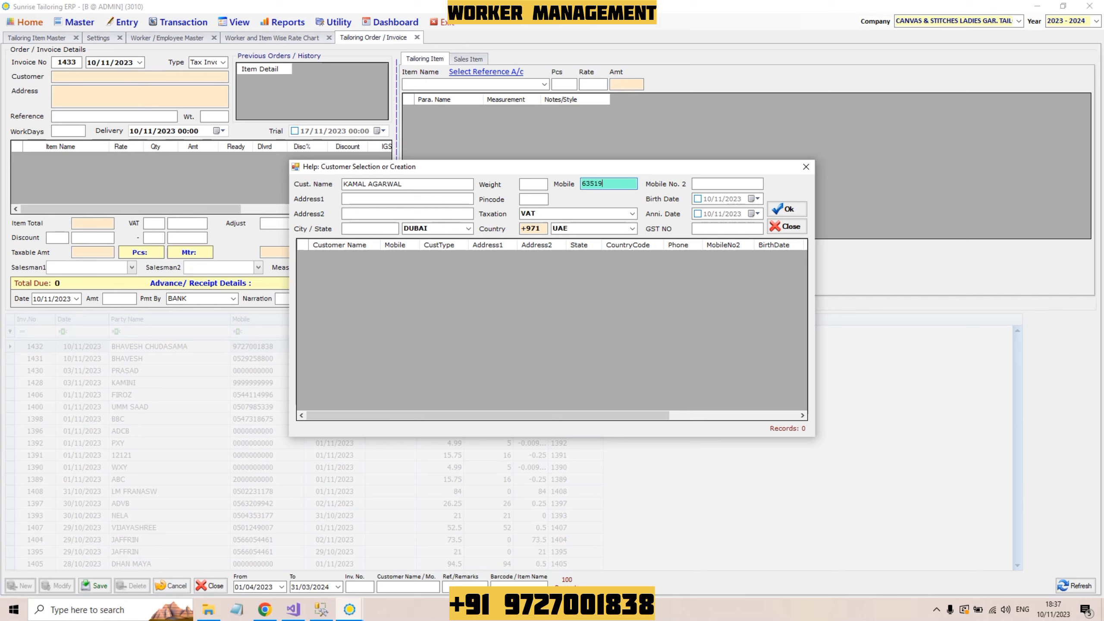
key("Return")
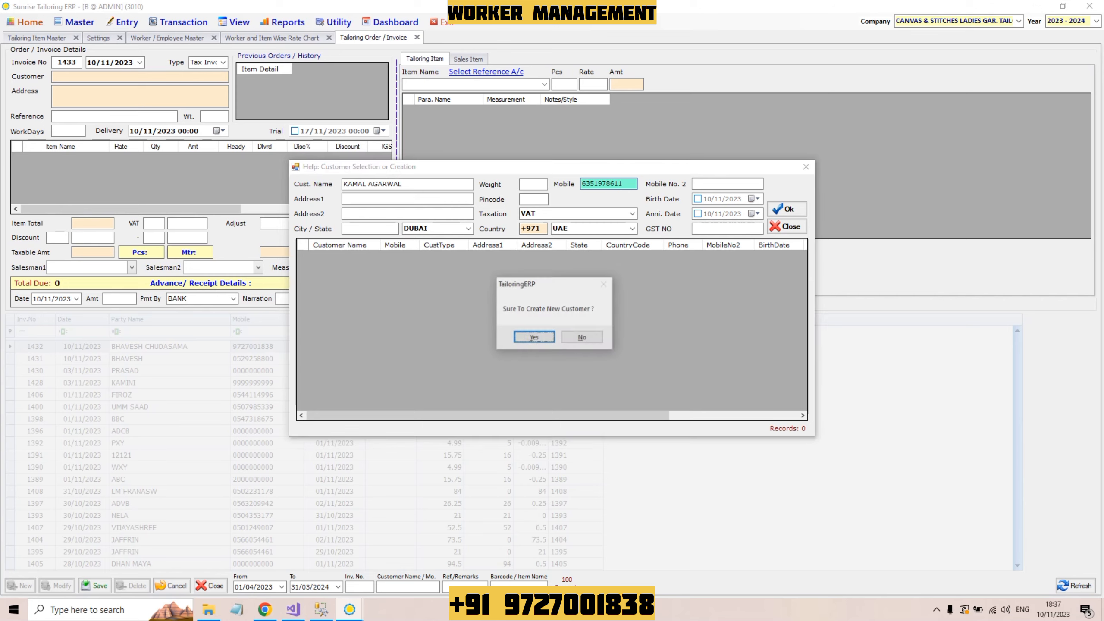
key("Return")
key("Return")
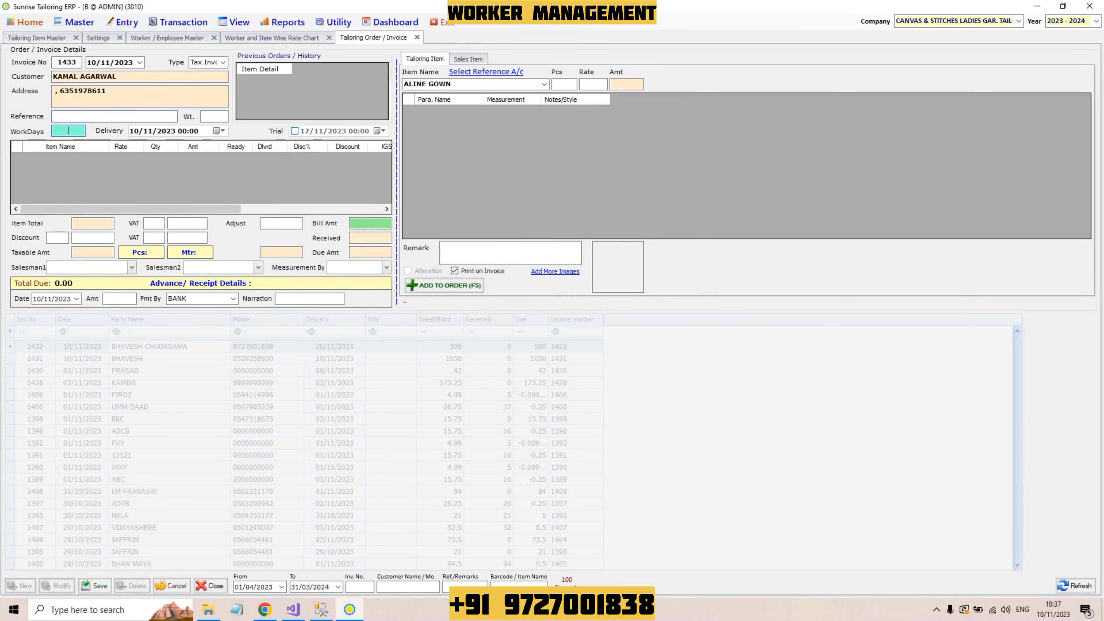
key("Return")
Step: Add one TEST-SHIRT at rate 1000 to invoice 1433 and save it with a 1000 bill
type("TEST-SHIRT")
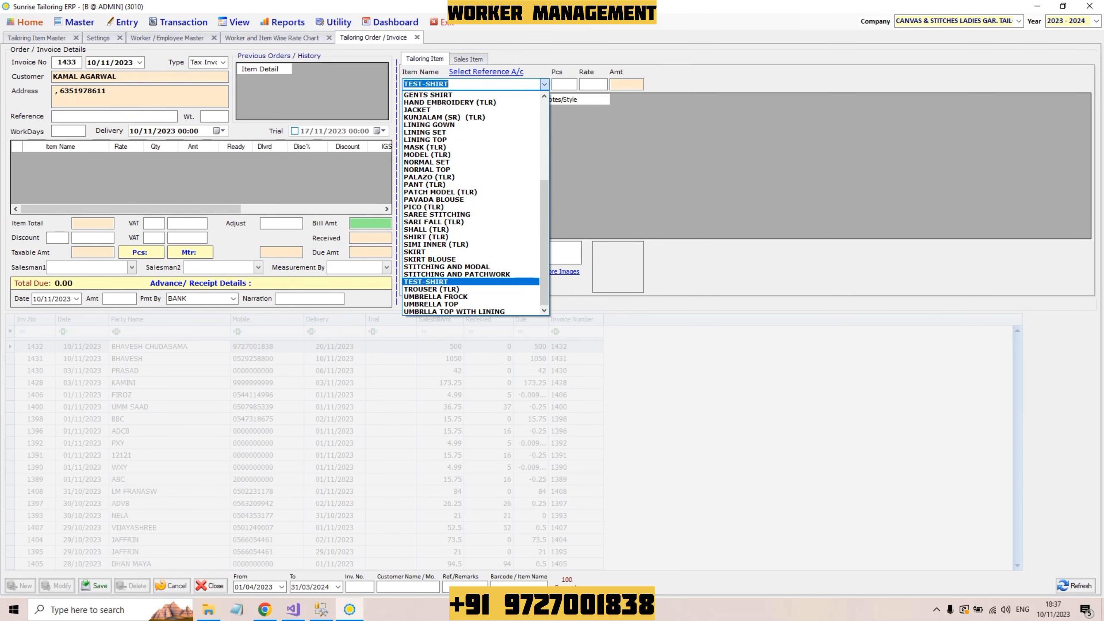
key("Return")
type("1")
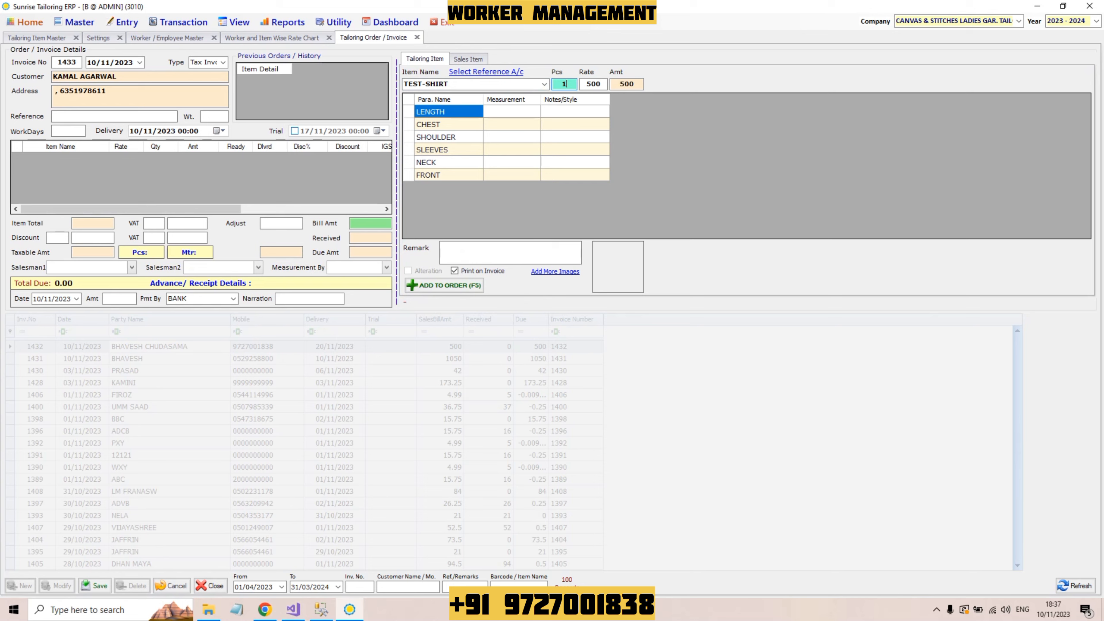
key("Return")
type("1000")
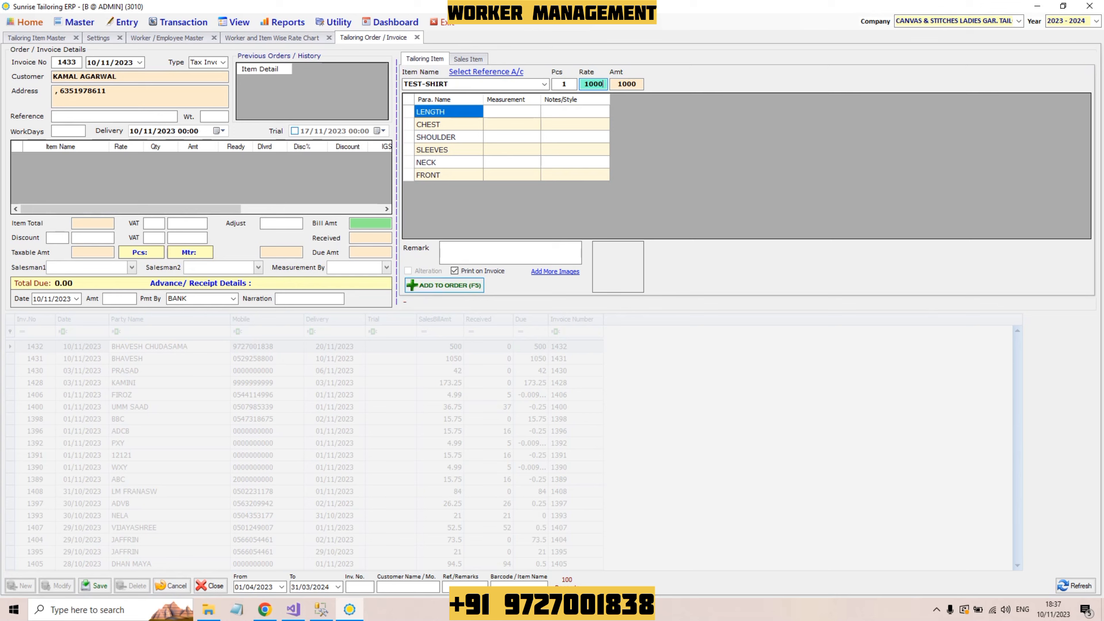
left_click(435, 285)
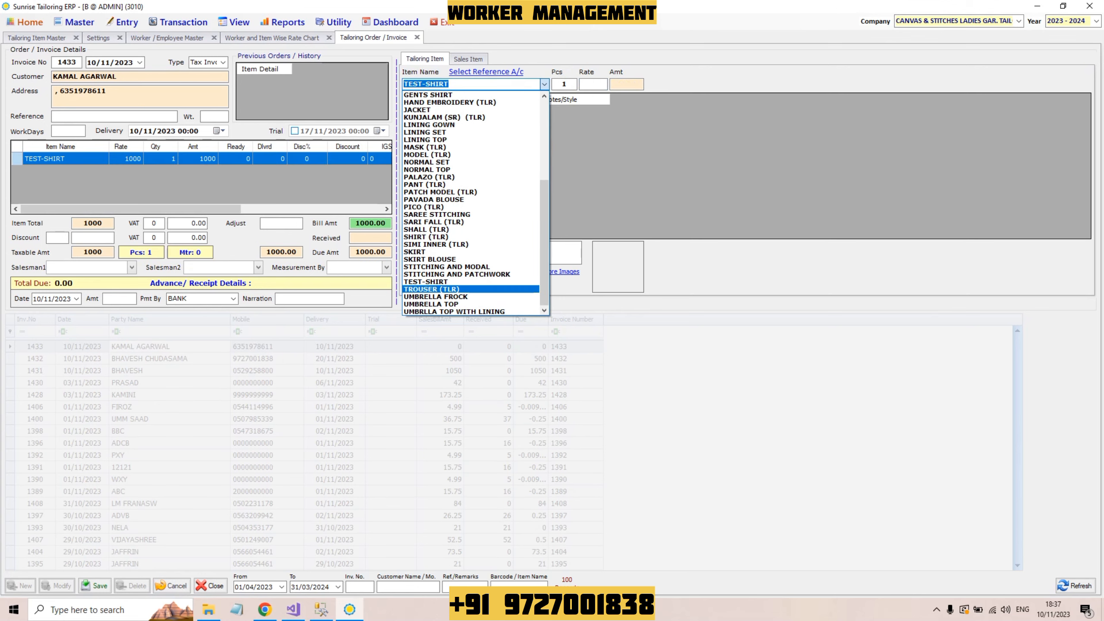
key("Escape")
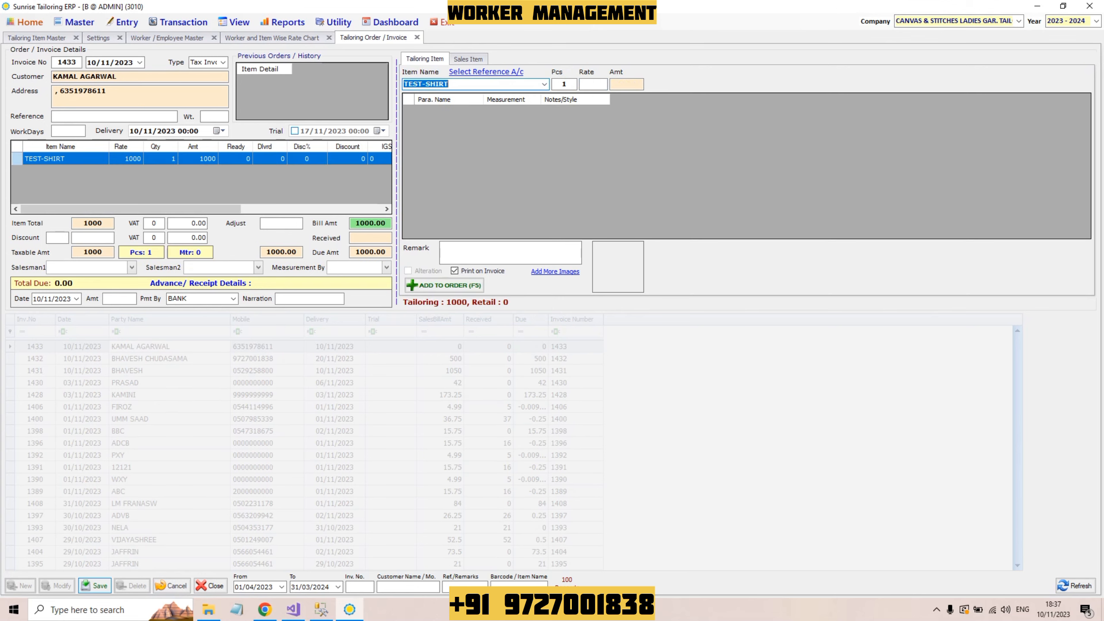
key("ctrl+s")
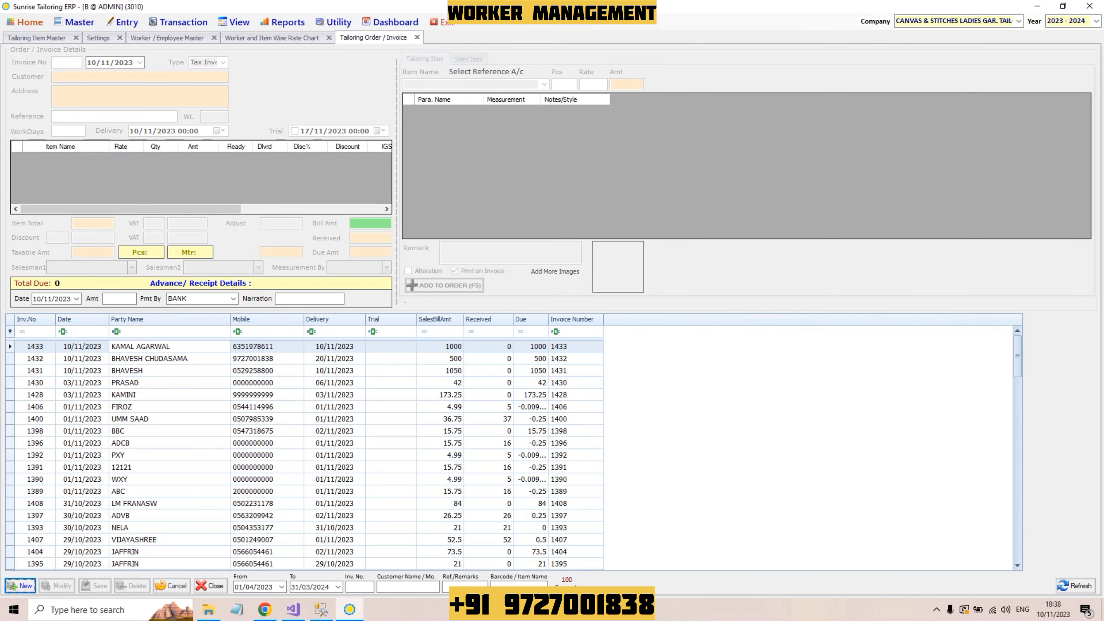
Step: Switch between invoices 1433 and 1432 in the history grid, ending on invoice 1432's TEST-SHIRT work issuance
double_click(169, 346)
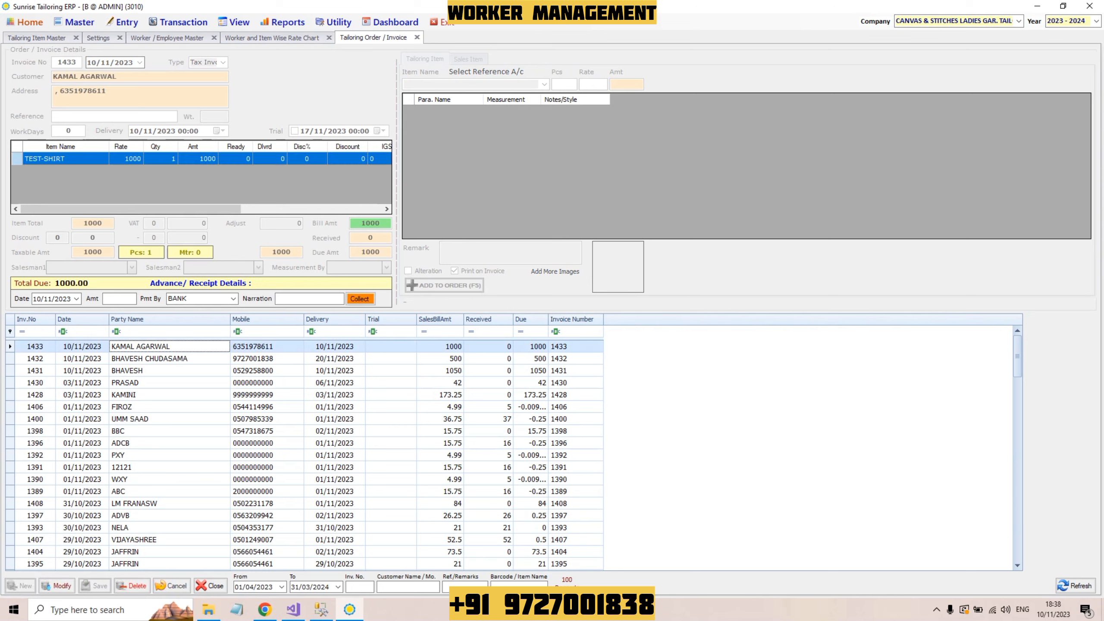
left_click(169, 358)
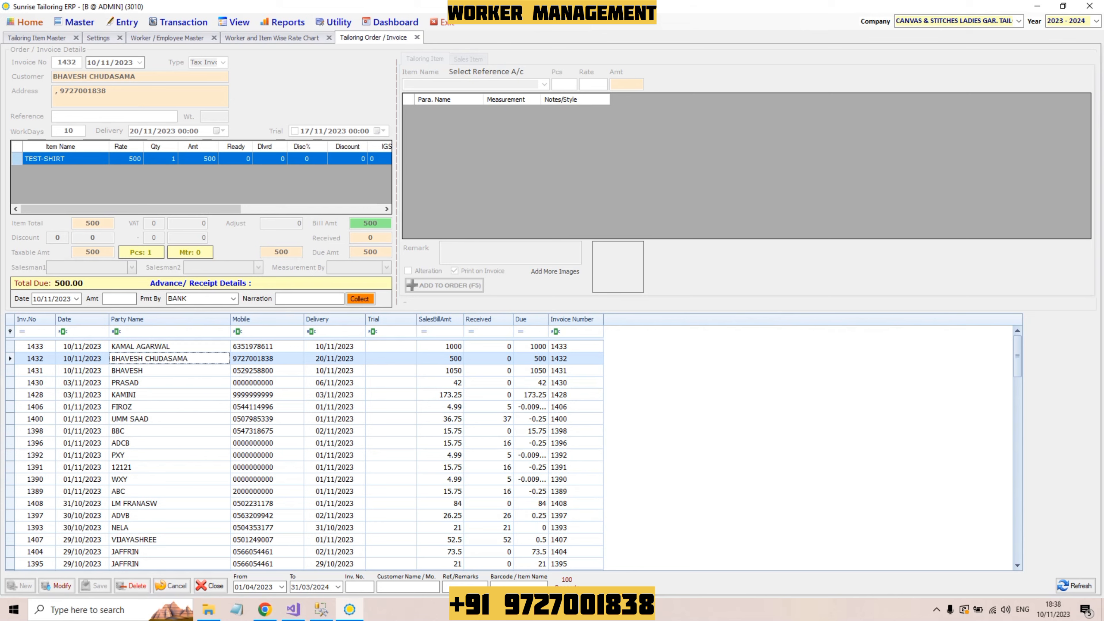
left_click(170, 346)
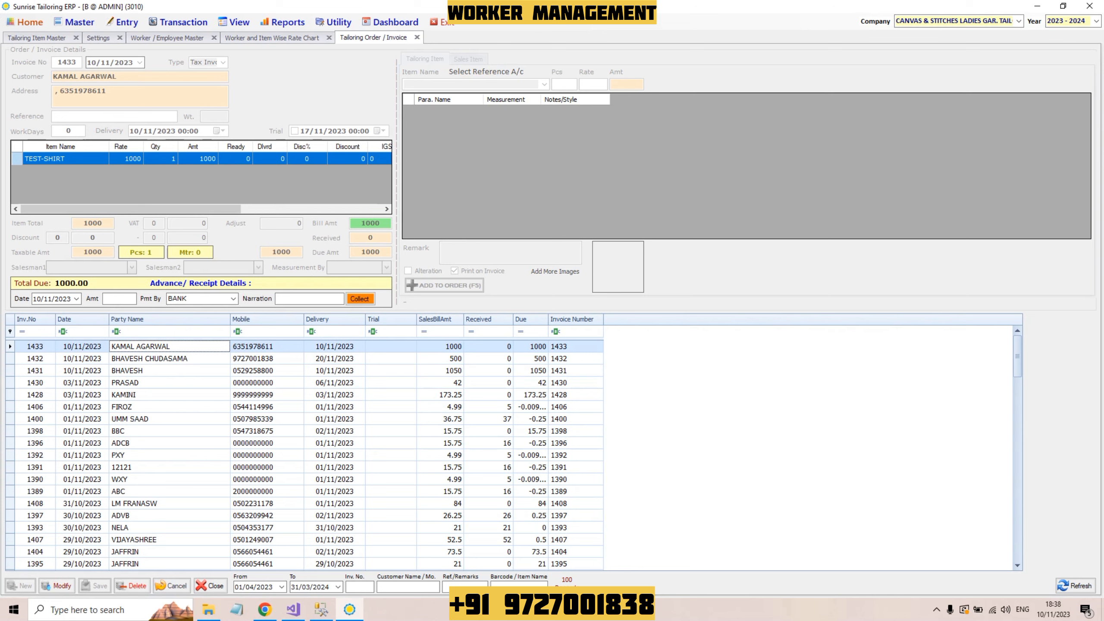
left_click(169, 358)
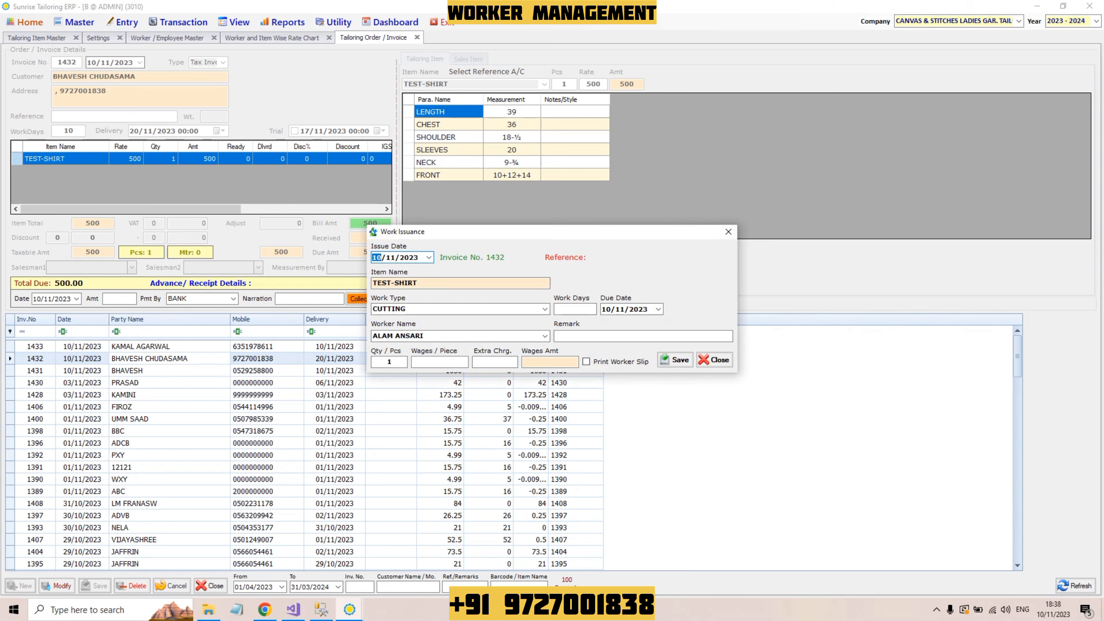
Step: Set Work Type to SEWING for invoice 1432's TEST-SHIRT and view one tailor's wage per piece
left_click(544, 308)
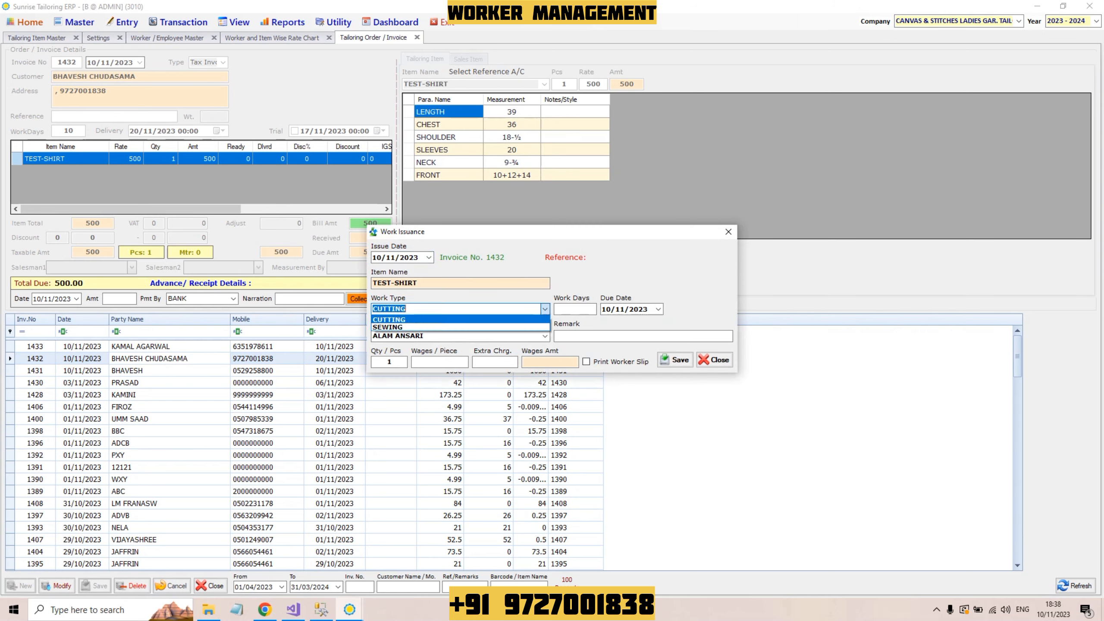
key("Down")
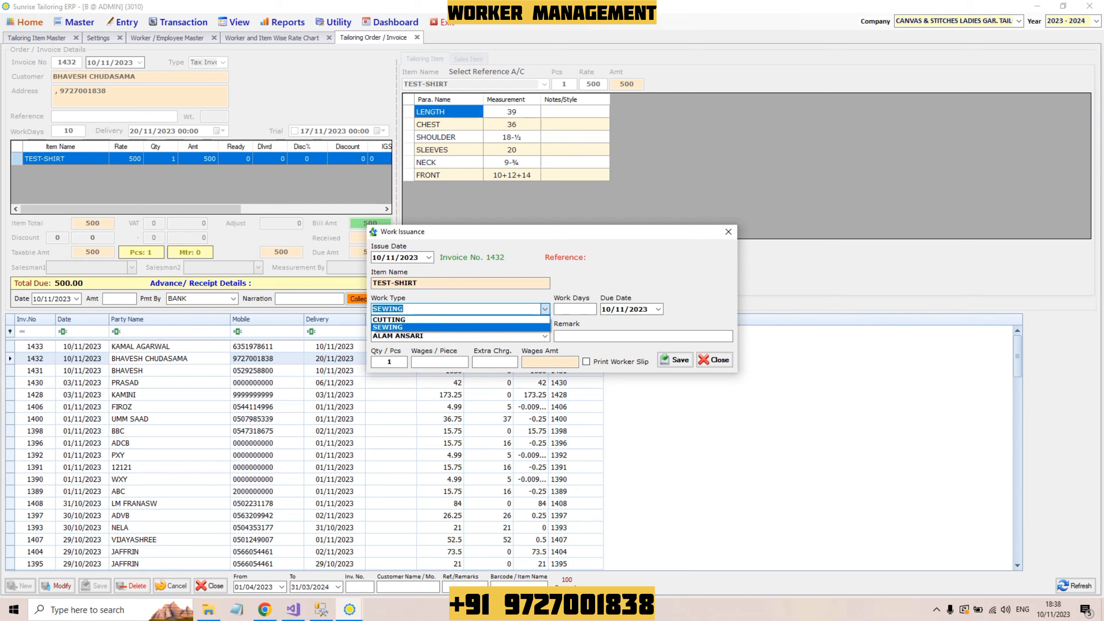
key("Return")
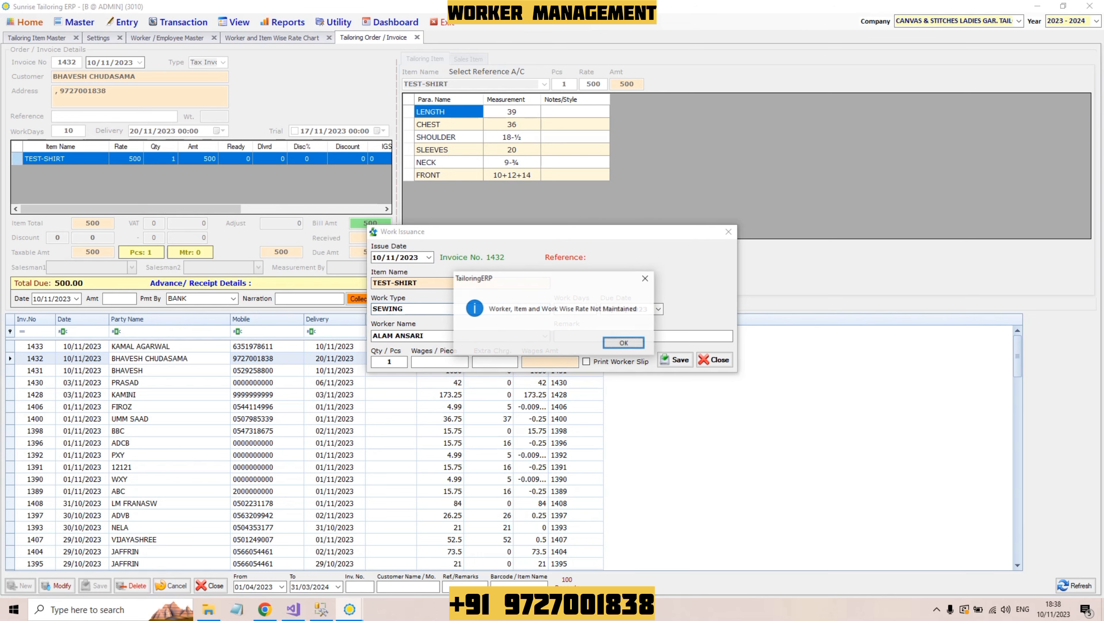
key("Return")
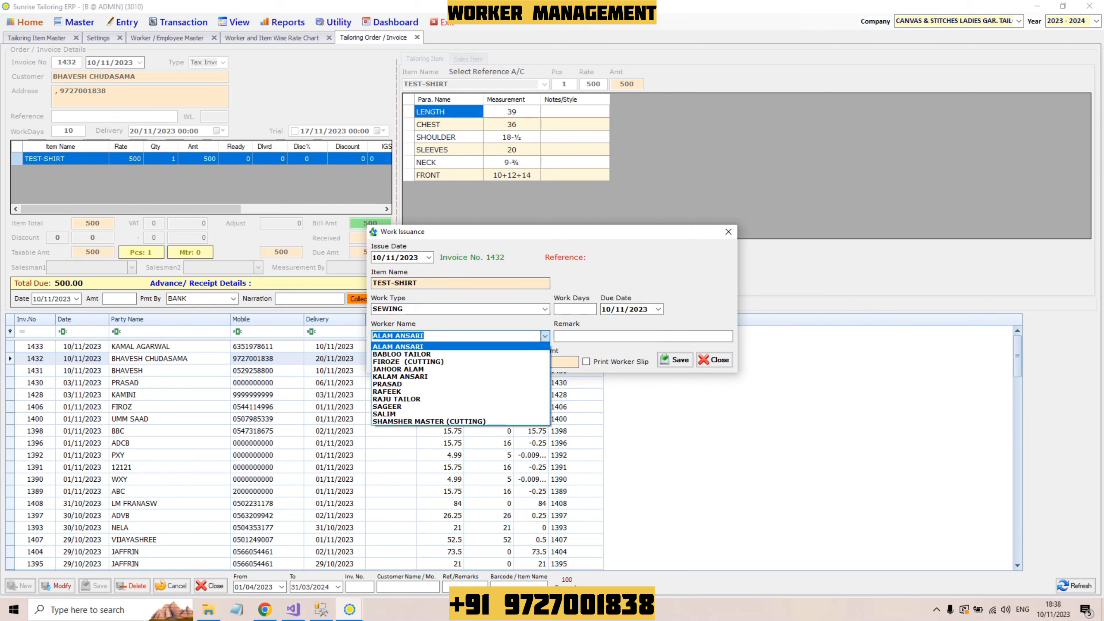
key("Down")
key("Down")
key("Down")
key("Down")
key("Down")
key("Down")
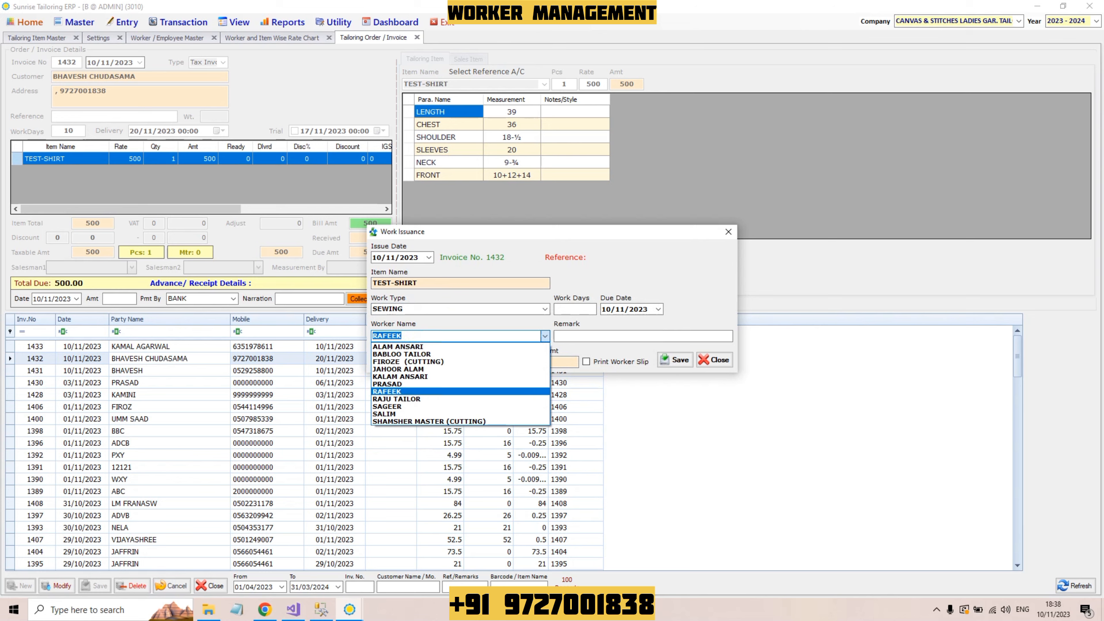
key("Up")
key("Up")
key("Up")
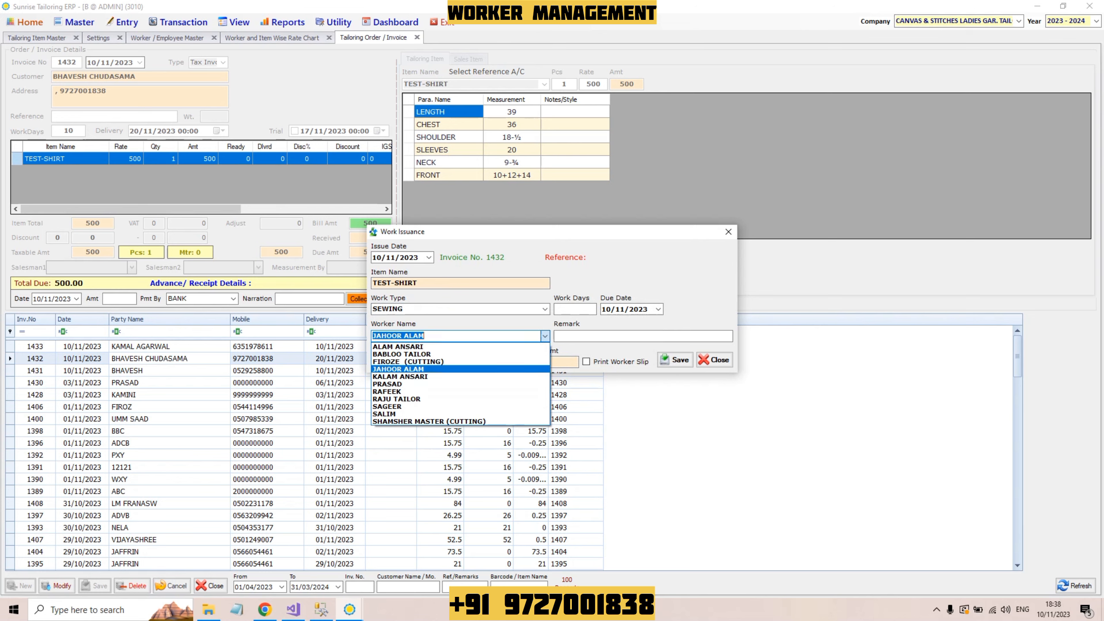
key("Down")
key("Down")
key("Down")
key("Down")
key("Return")
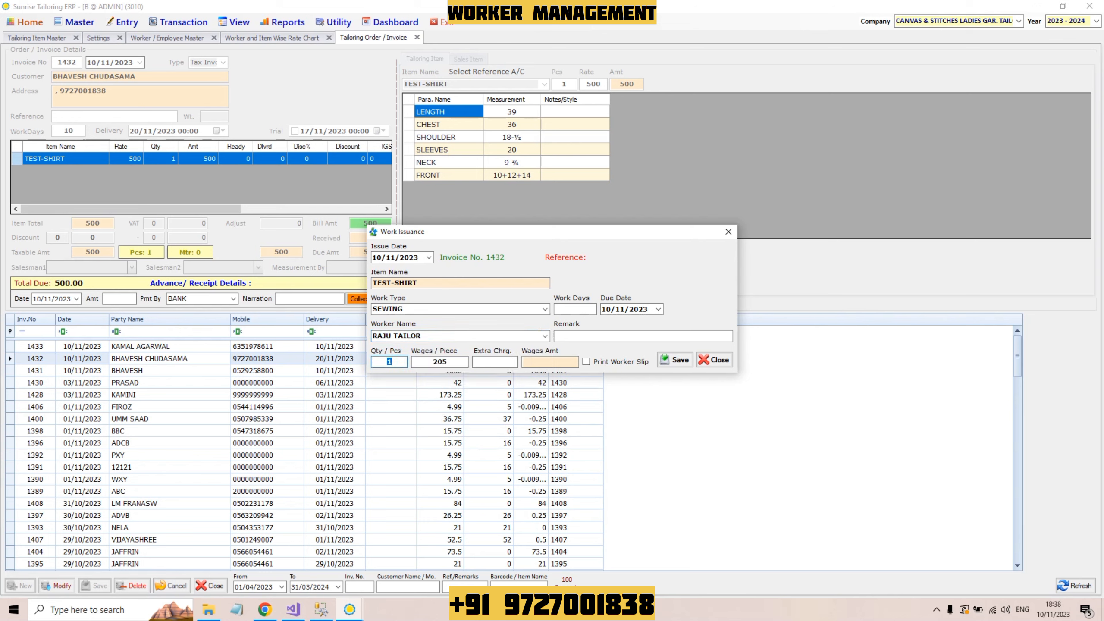
key("Return")
Step: Compare other tailors' wages per piece, then close Work Issuance and go to the Worker / Employee Master
key("shift+Tab")
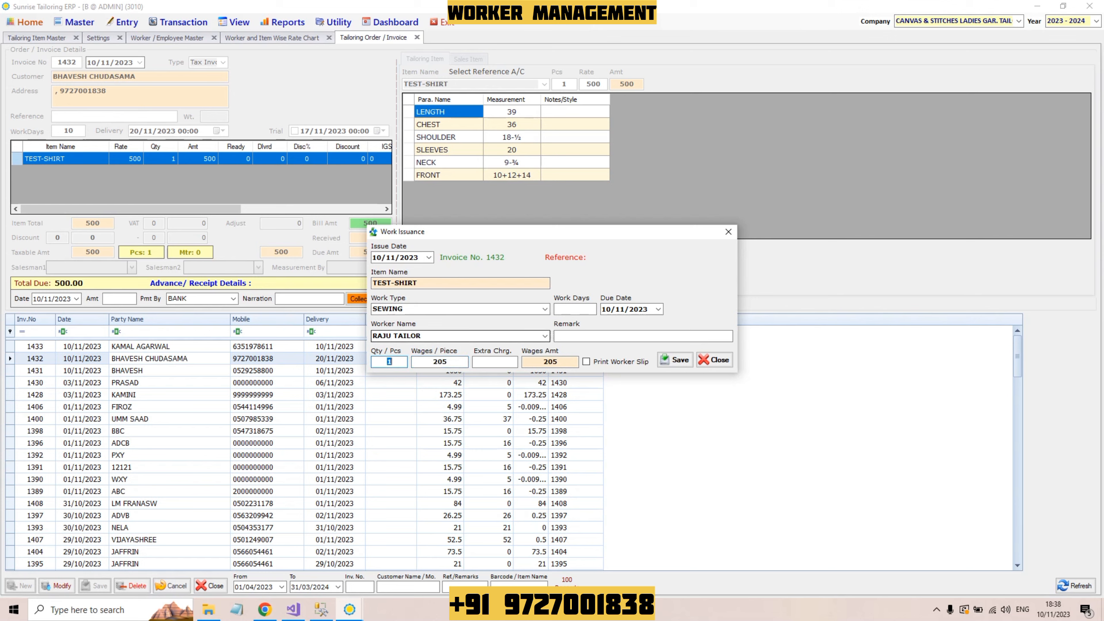
key("shift+Tab")
key("Up")
key("Up")
key("Up")
key("Up")
key("Up")
key("Up")
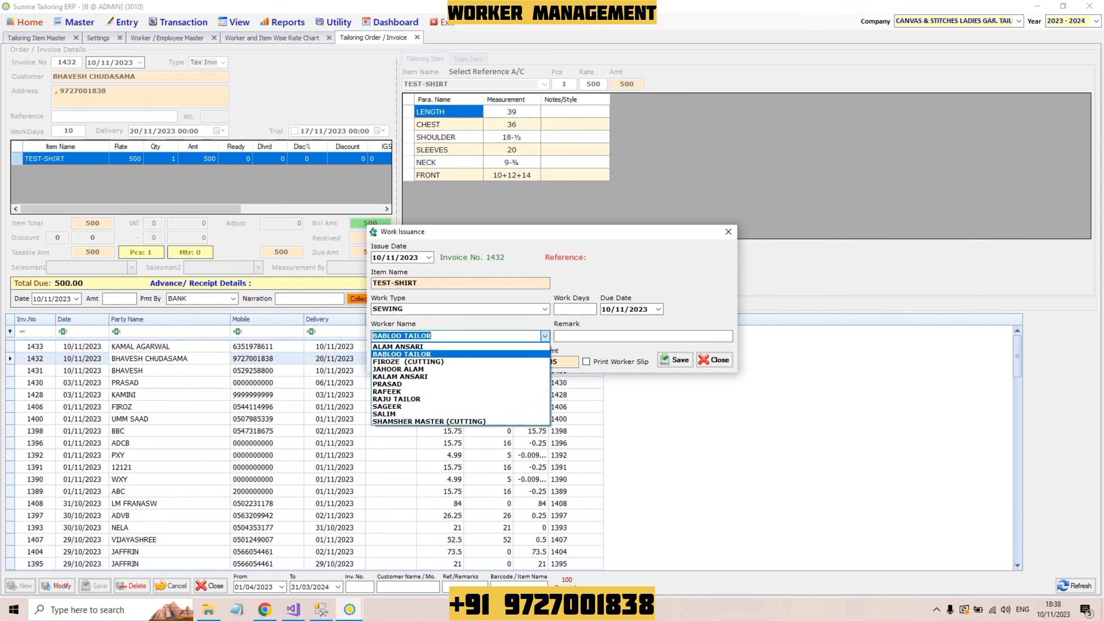
key("Return")
key("Return")
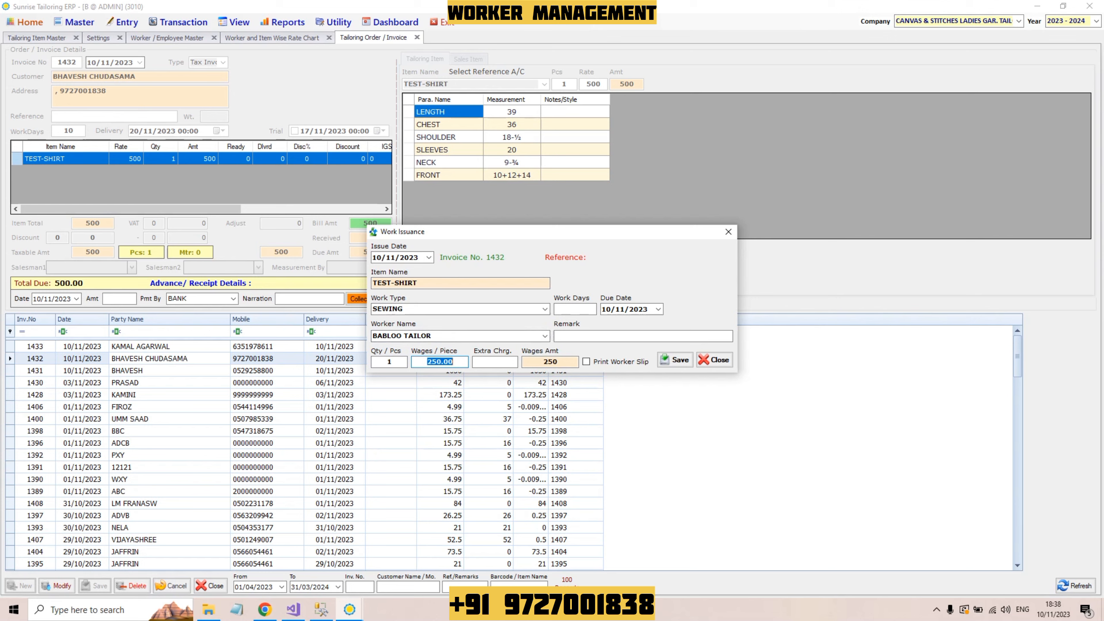
key("shift+Tab")
key("shift+Tab")
key("shift+Tab")
key("Return")
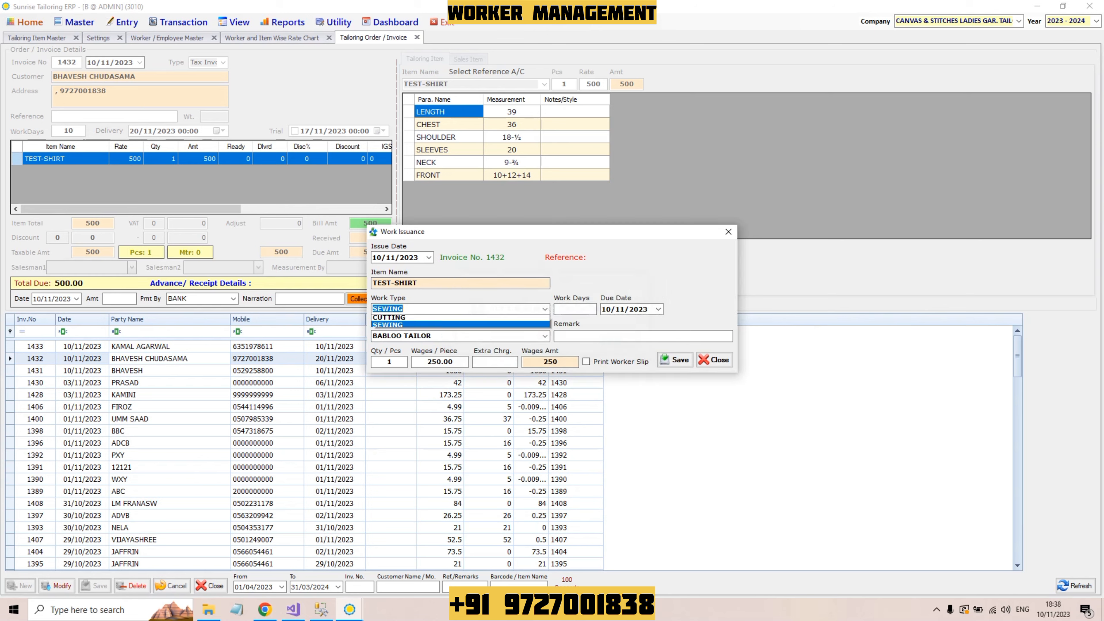
key("Return")
key("Return")
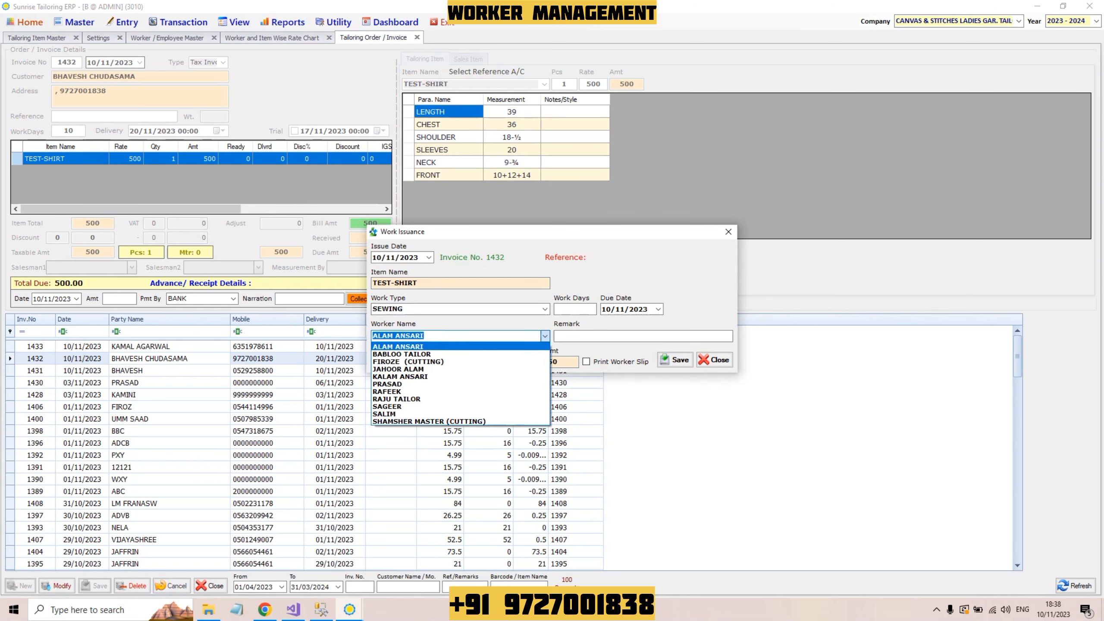
key("Down")
key("Return")
key("Return")
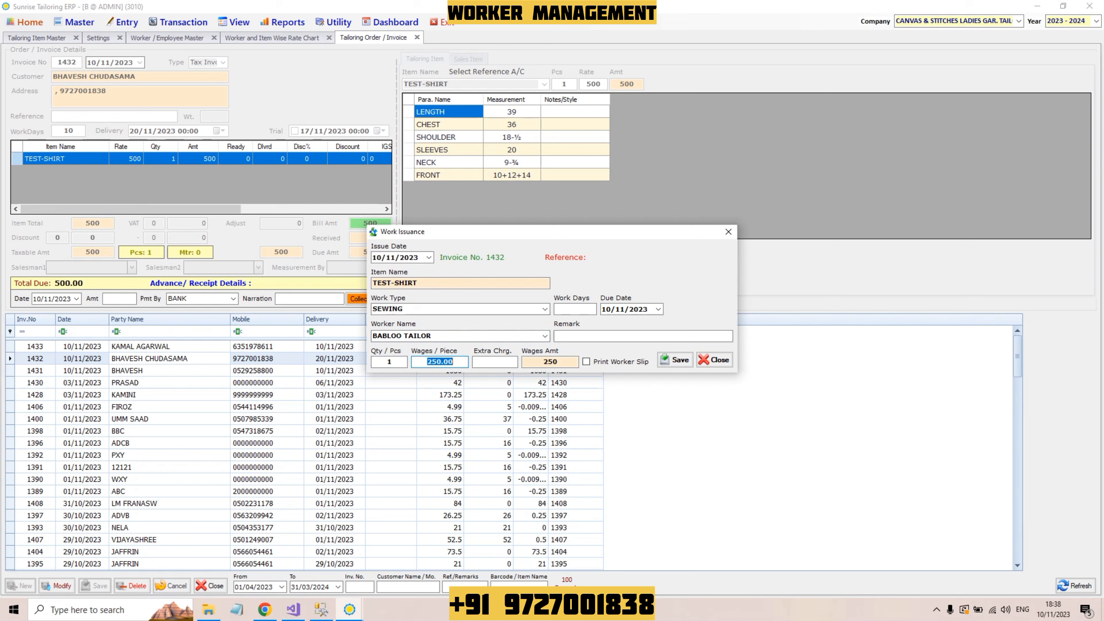
key("shift+Tab")
key("shift+Tab")
key("Down")
key("Down")
key("Down")
key("Down")
key("Down")
key("Down")
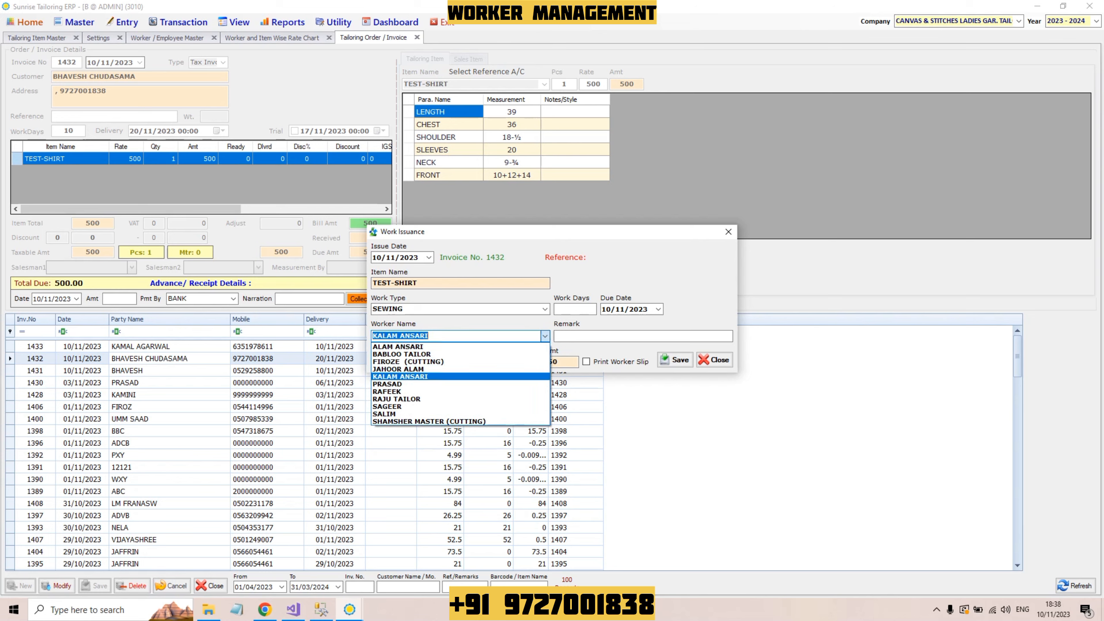
key("Return")
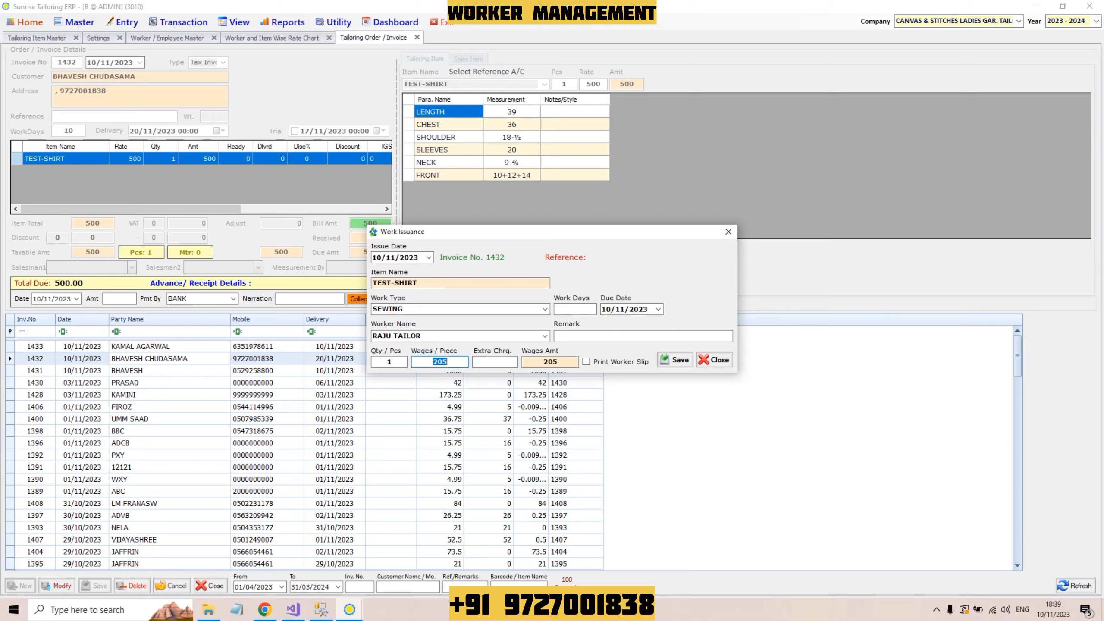
key("Escape")
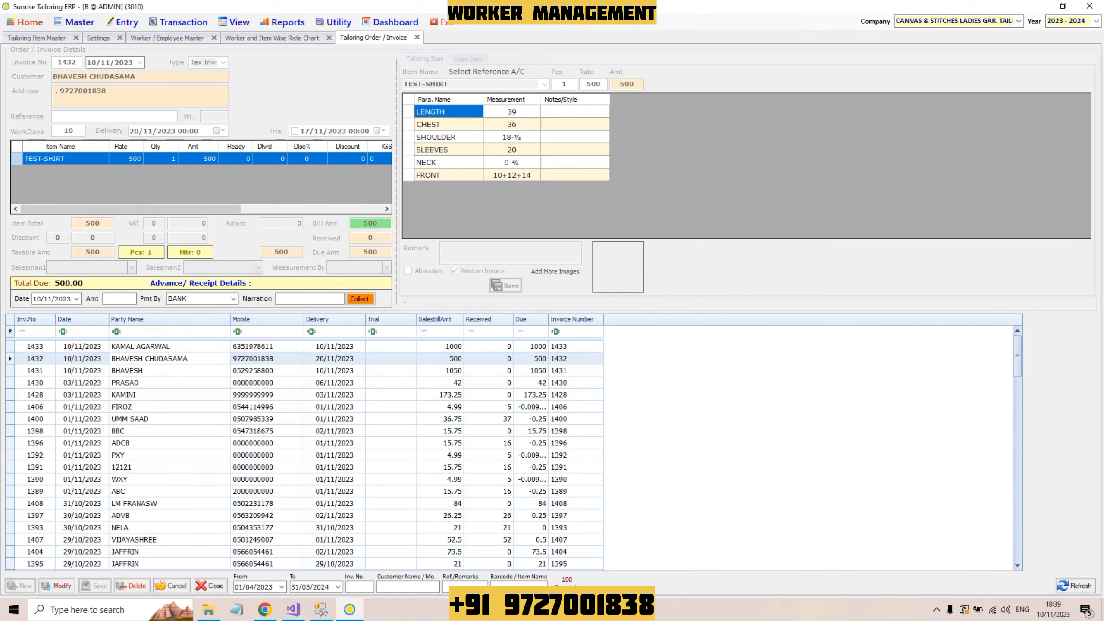
left_click(167, 37)
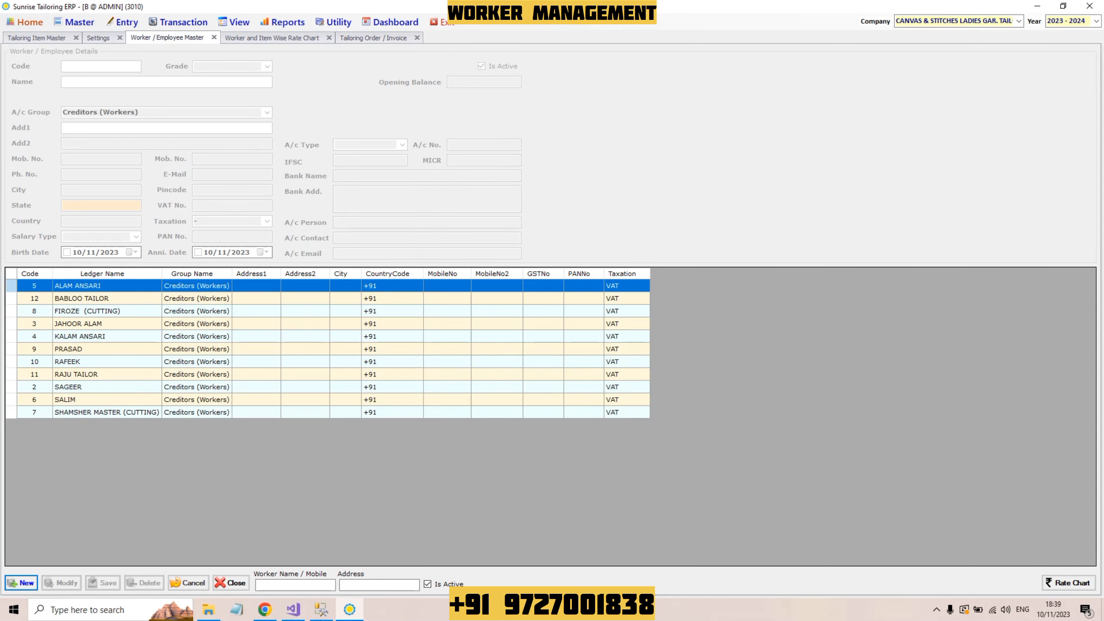
Step: In the Worker and Item Wise Rate Chart, load saved TEST-SHIRT rates for the tailor filtered by 'R' (sewing 205)
left_click(271, 37)
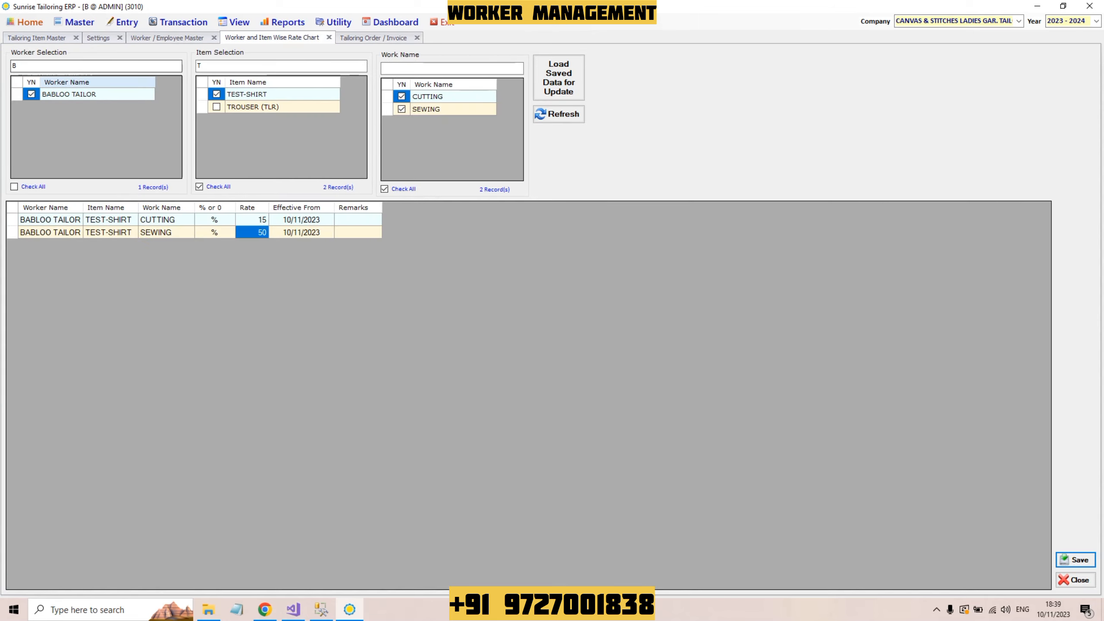
double_click(15, 66)
type("R")
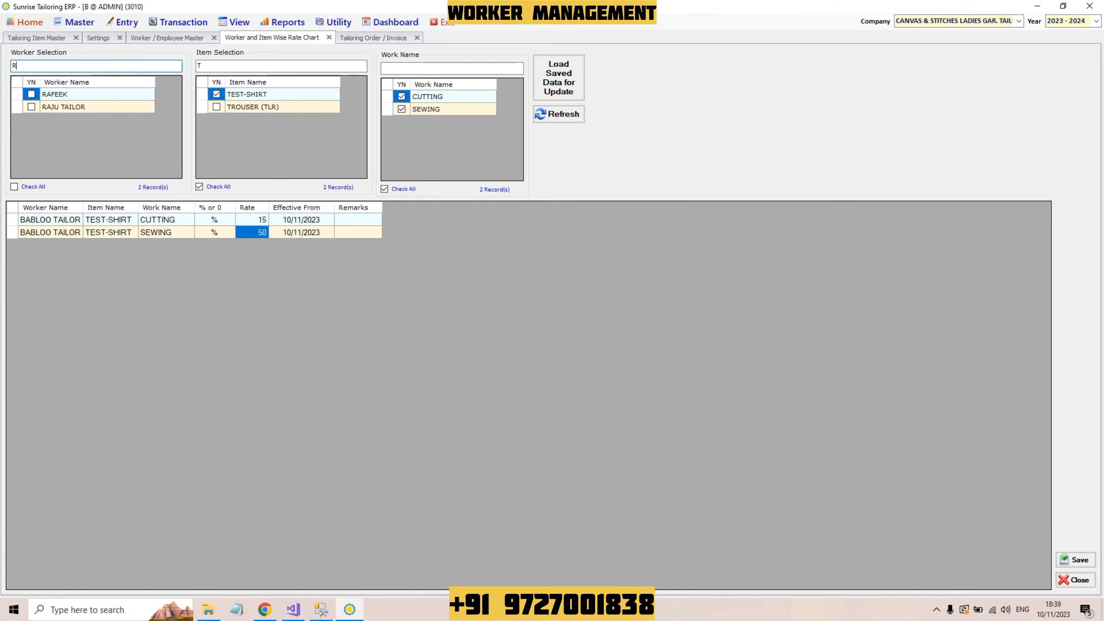
left_click(31, 106)
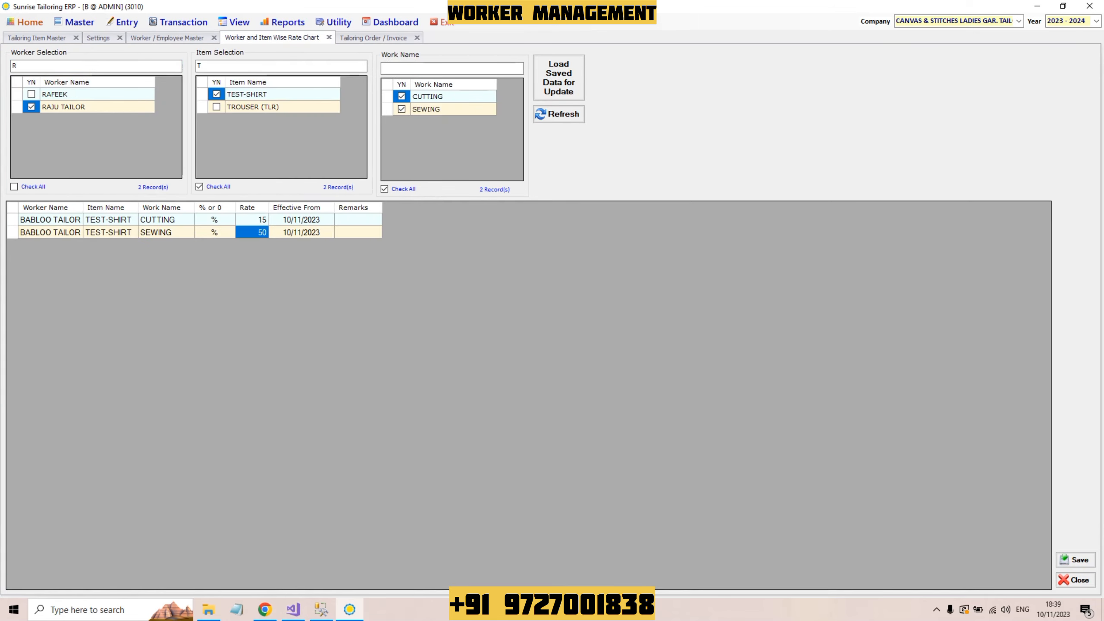
left_click(558, 77)
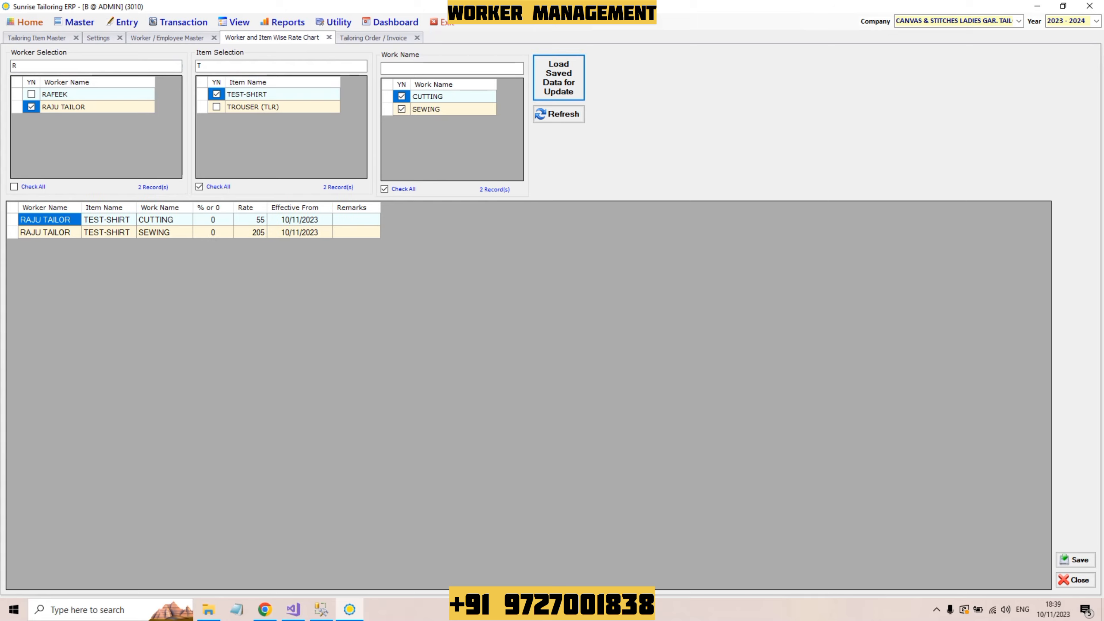
left_click(250, 232)
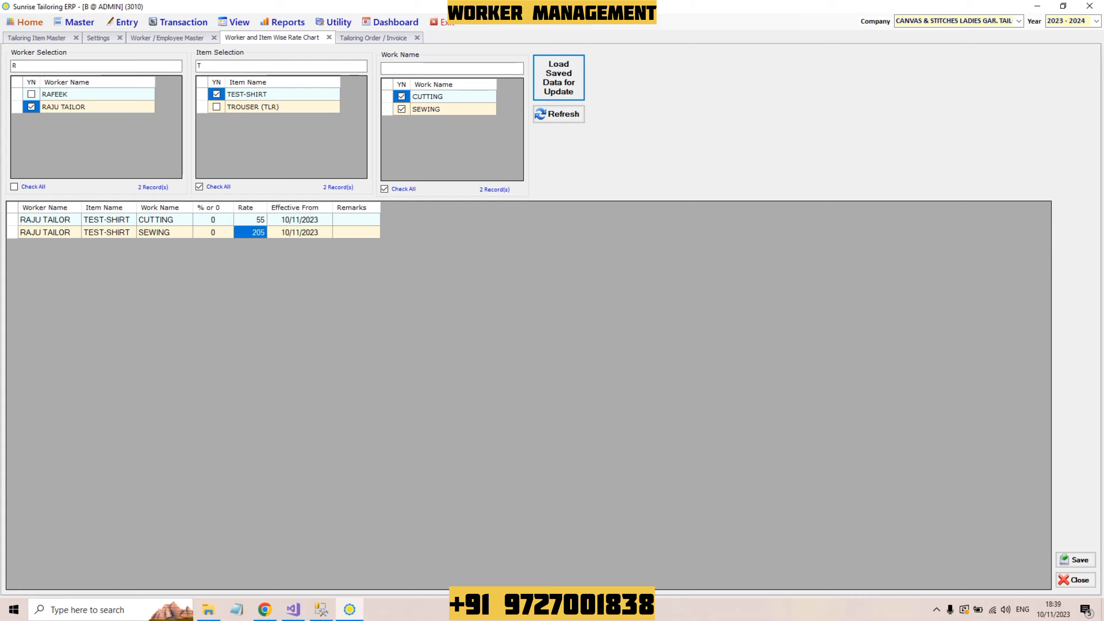
Step: Load saved rates for the second tailor filtered by 'B', then return to Tailoring Order / Invoice
left_click(14, 66)
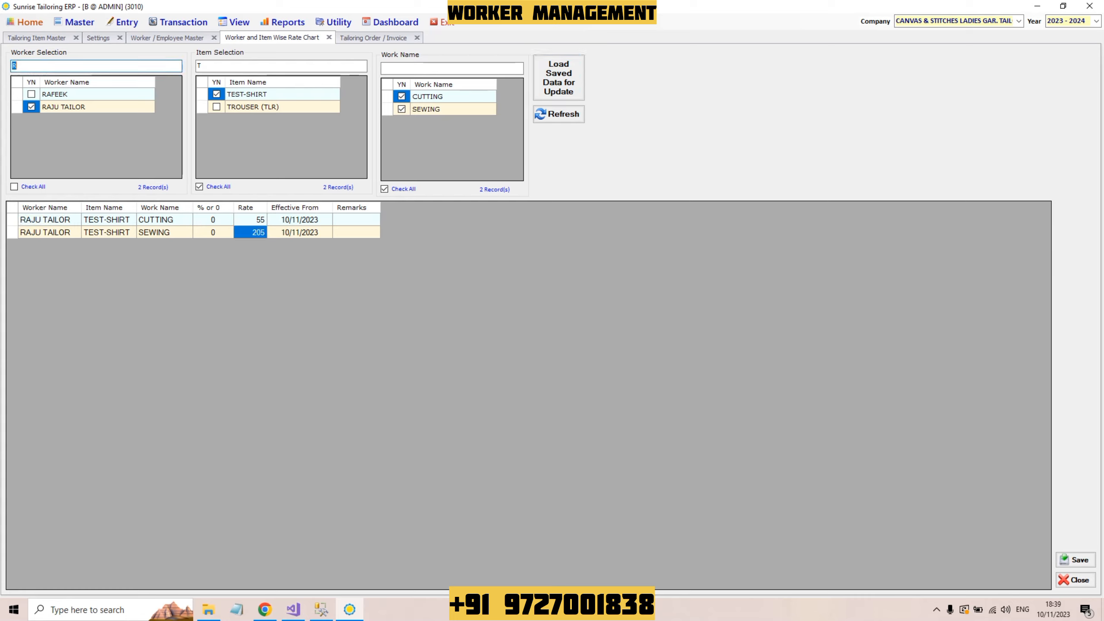
type("B")
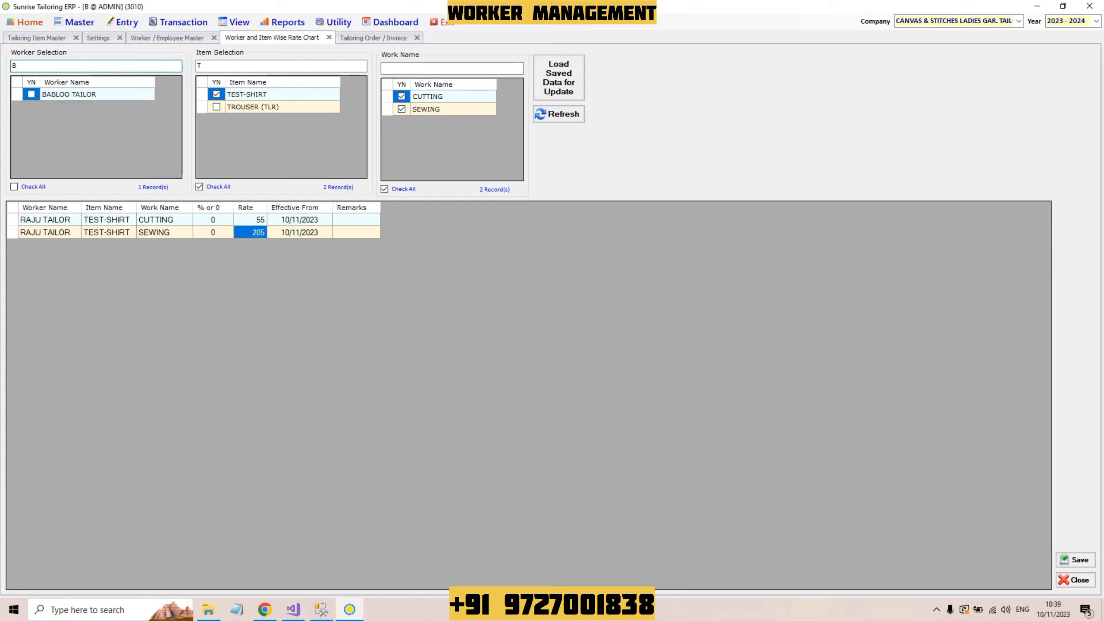
left_click(31, 94)
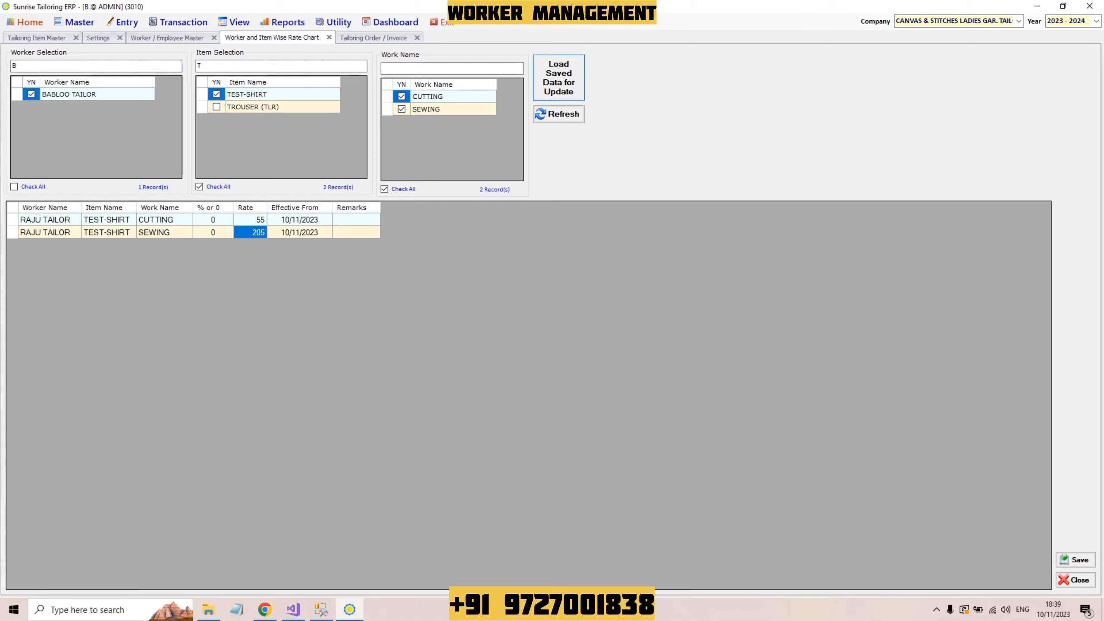
left_click(558, 77)
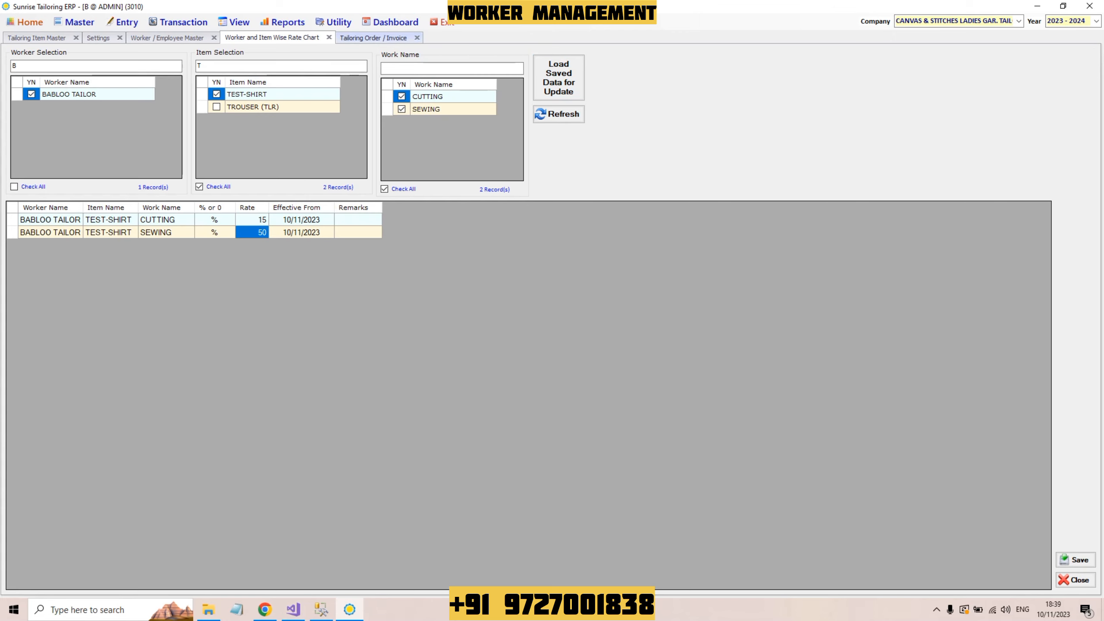
left_click(373, 37)
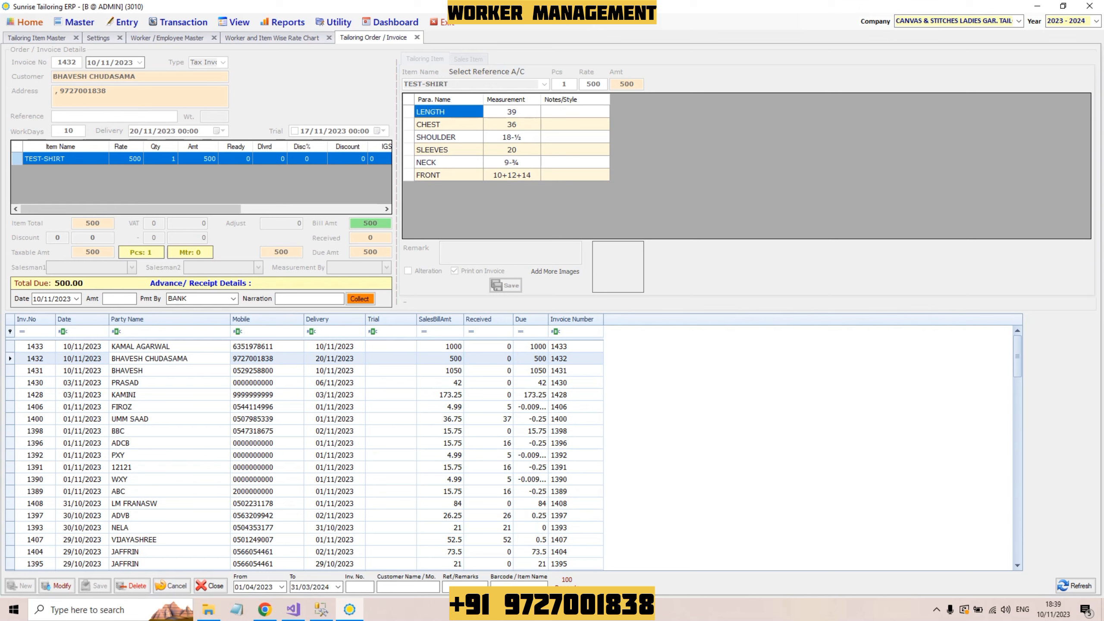
Step: Issue invoice 1432's TEST-SHIRT as SEWING work to the tailor at 205 per piece and save the entry
double_click(160, 159)
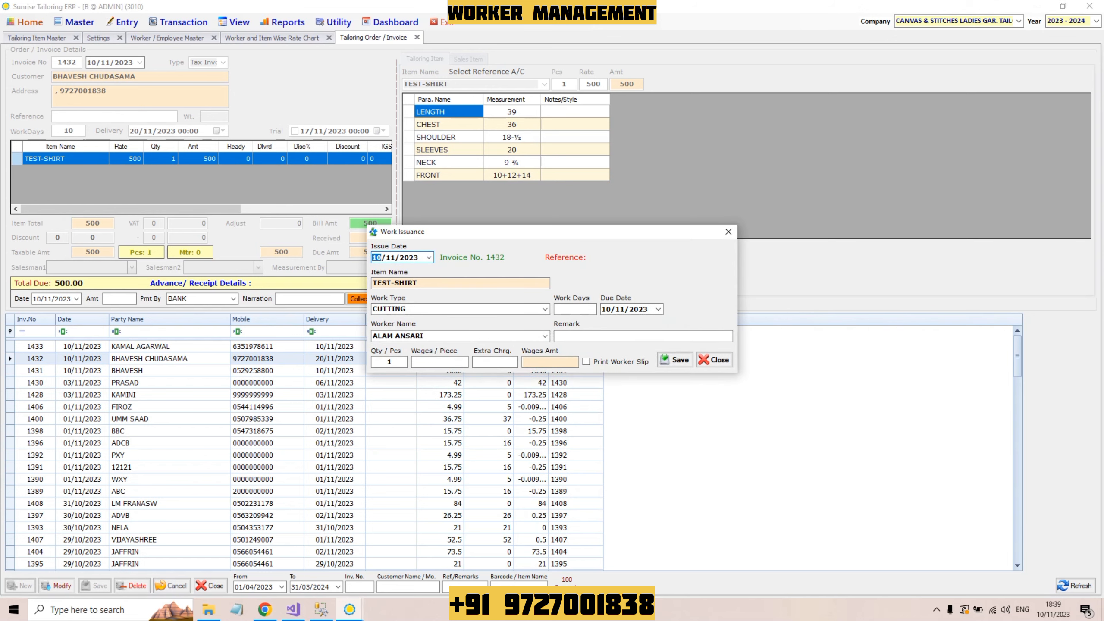
left_click(544, 309)
key("Down")
key("Return")
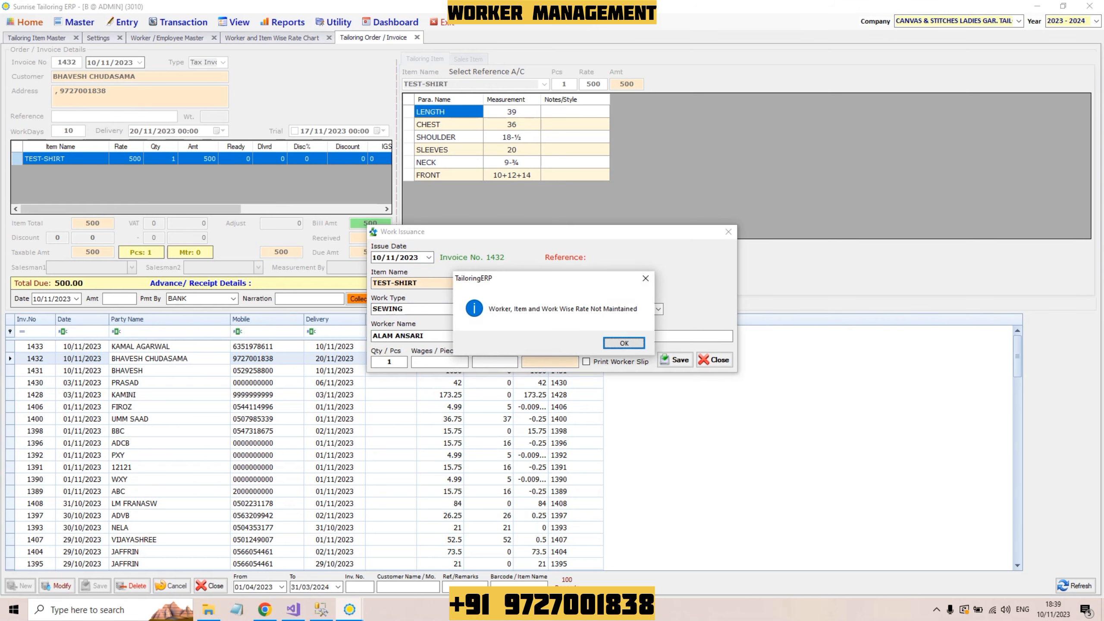
key("Return")
key("Down")
key("Down")
key("Down")
key("Up")
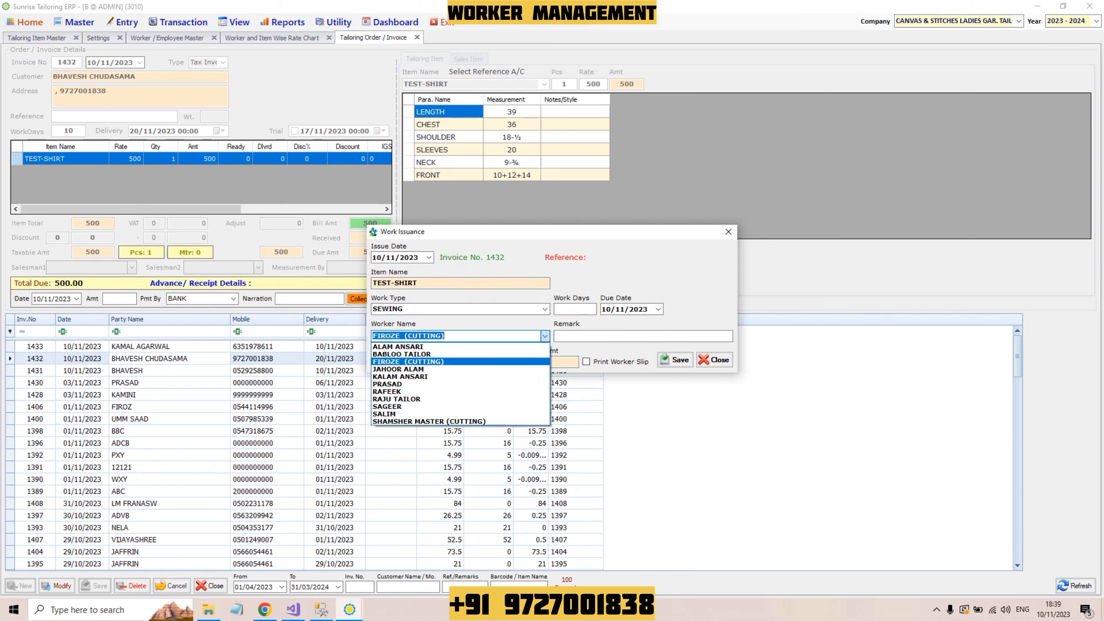
key("Up")
key("Down")
key("Down")
key("Down")
key("Down")
key("Down")
key("Down")
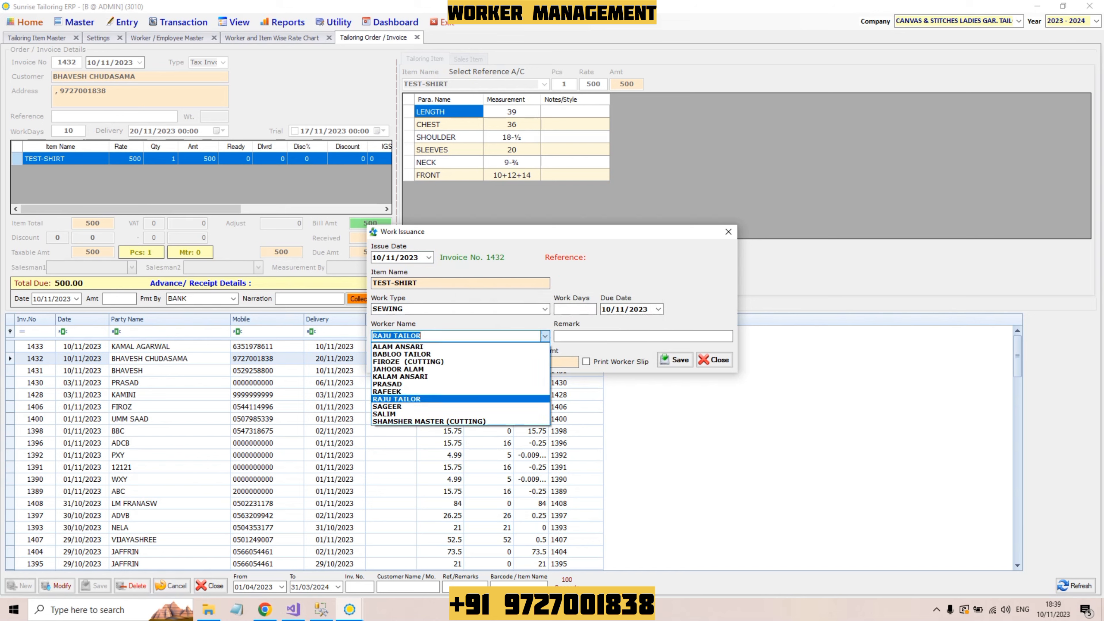
key("Return")
key("Return")
key("Return")
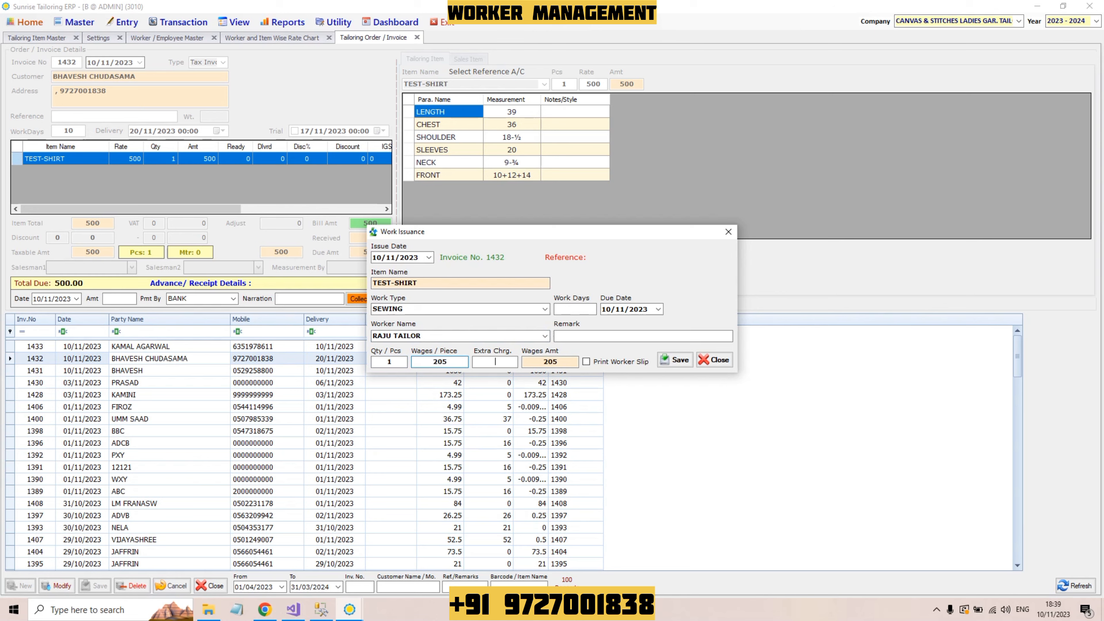
key("Return")
key("Return")
key("Return")
key("Return")
key("Return")
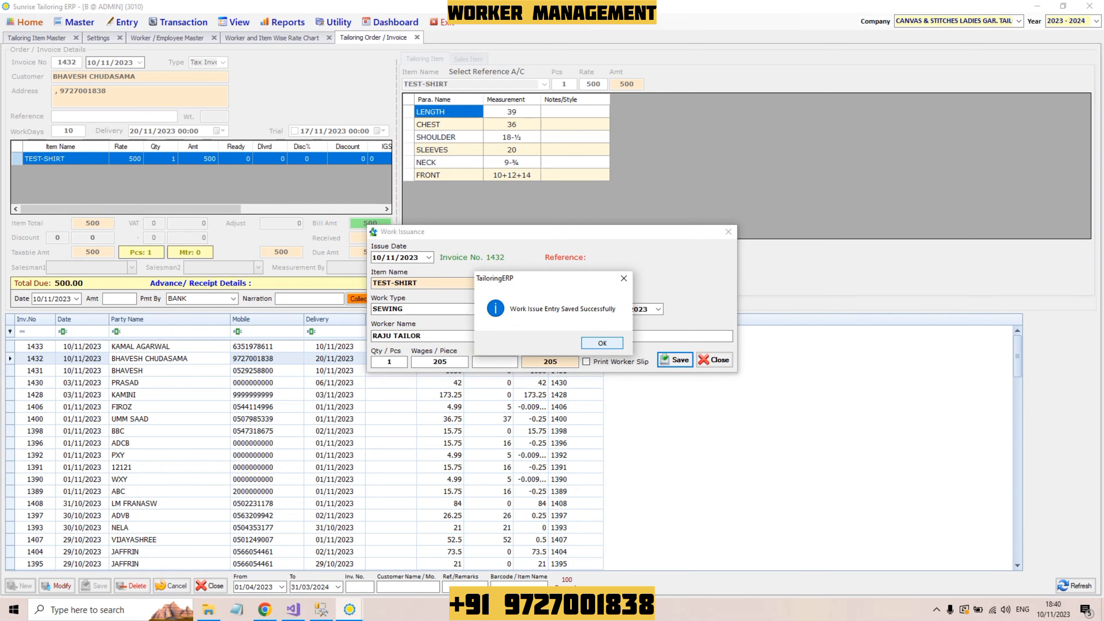
key("Return")
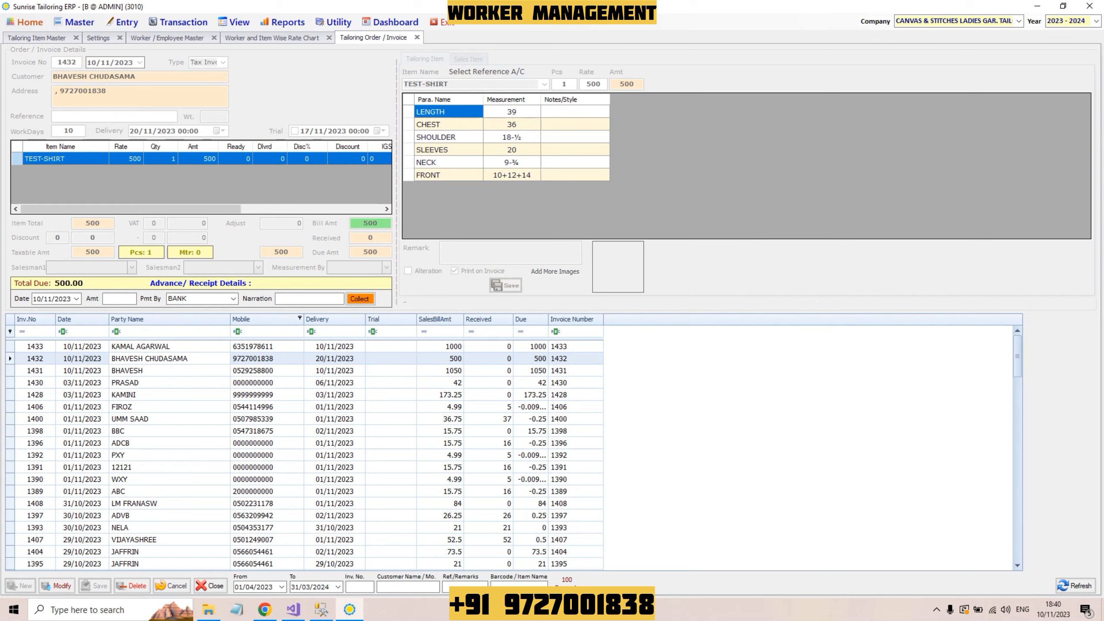
left_click(169, 346)
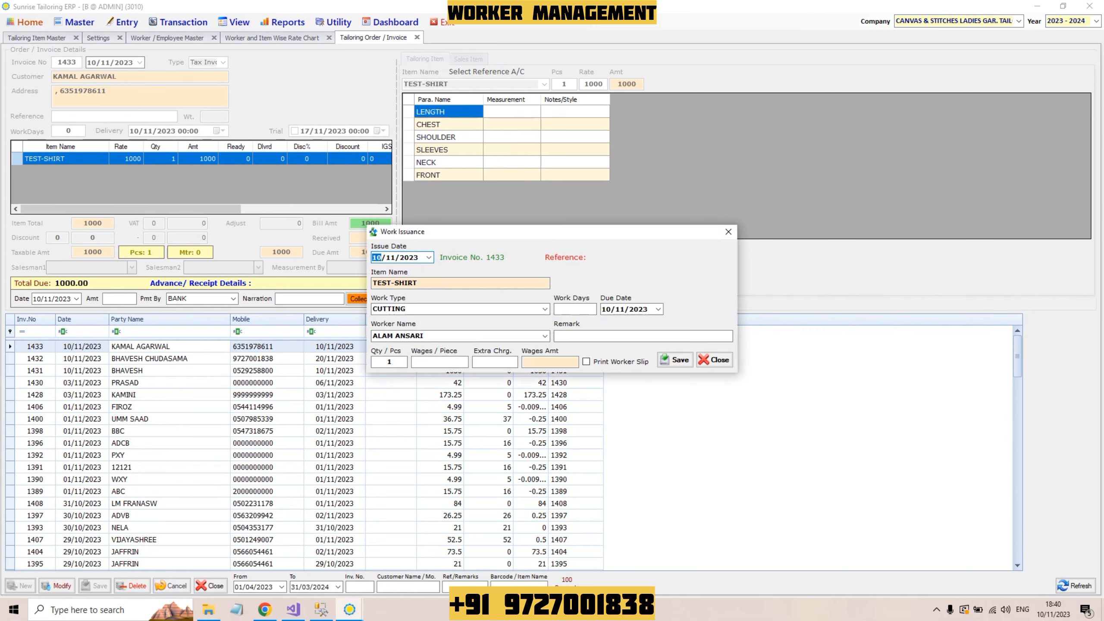
Step: Set SEWING for invoice 1433's TEST-SHIRT and pick the tailor charging 500 per piece
key("Down")
key("Return")
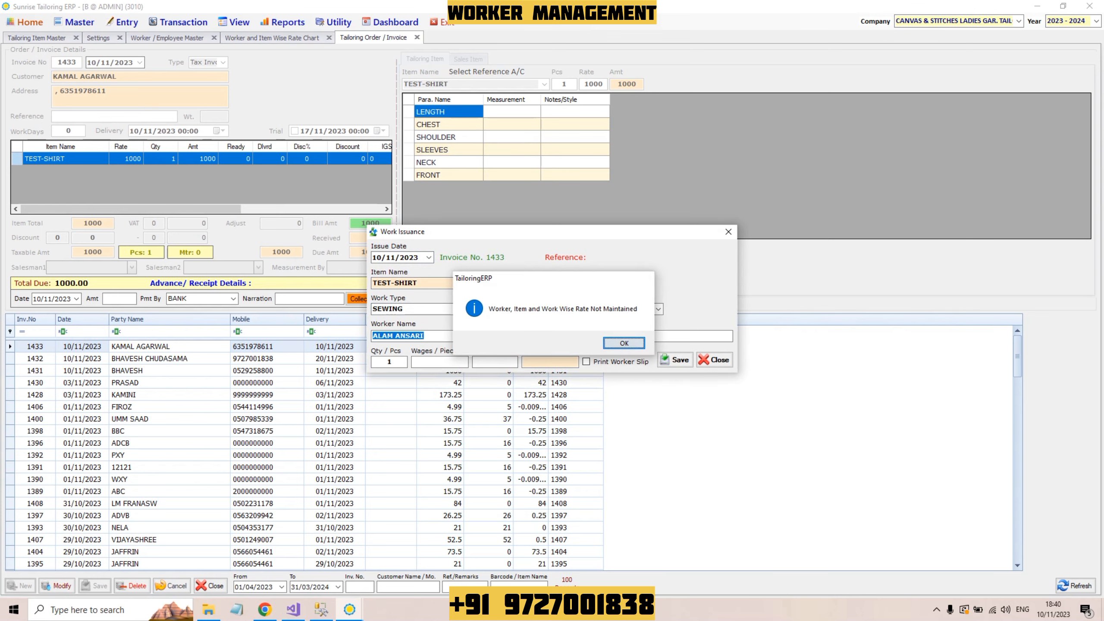
key("Return")
key("Down")
key("Return")
key("Return")
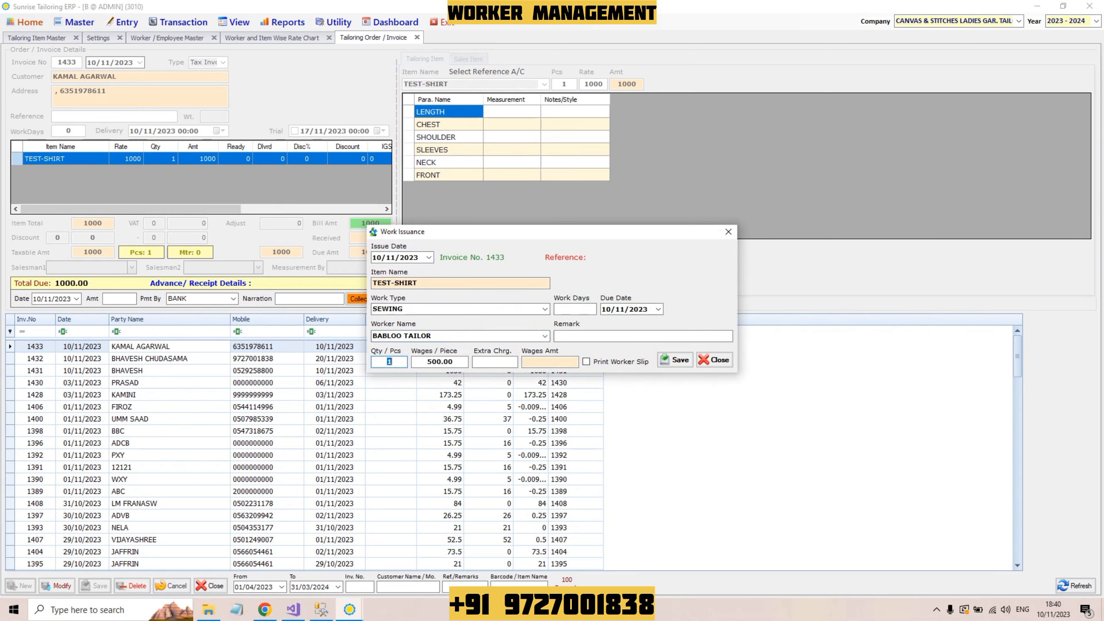
key("Return")
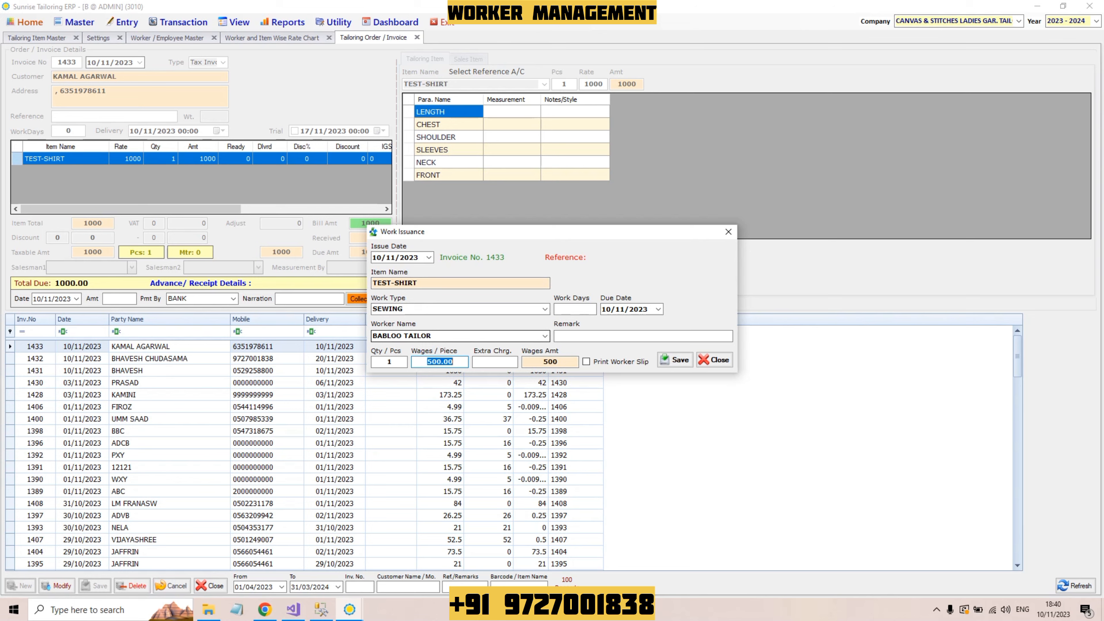
Step: Try the 205-rate tailor, then reselect the 500-per-piece tailor and save the issue entry
left_click(544, 336)
key("Down")
key("Down")
key("Down")
key("Down")
key("Down")
key("Down")
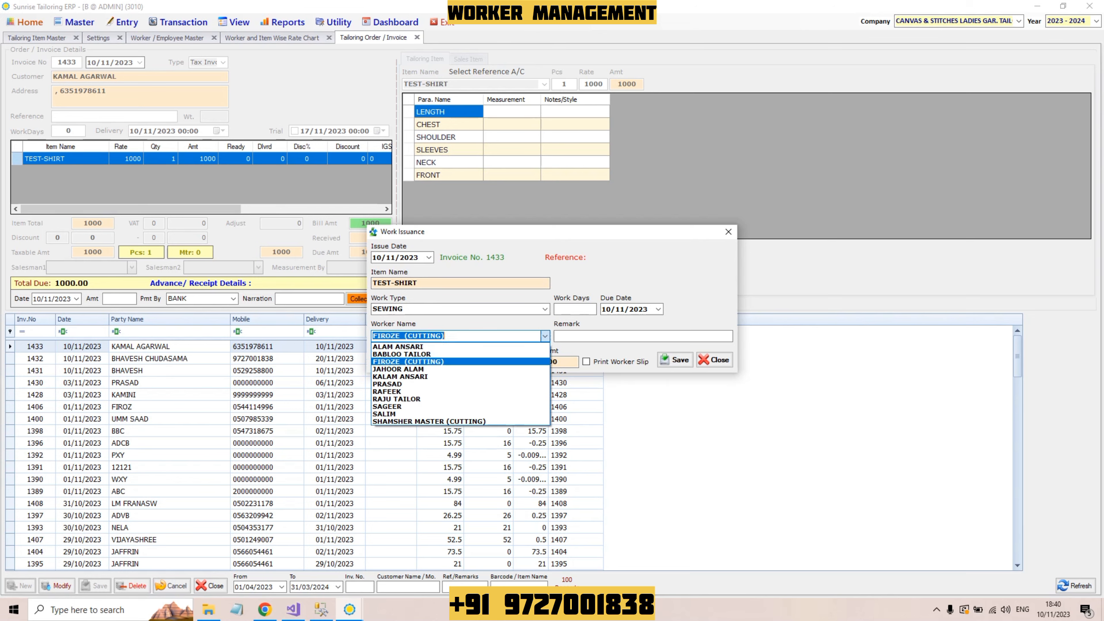
key("Return")
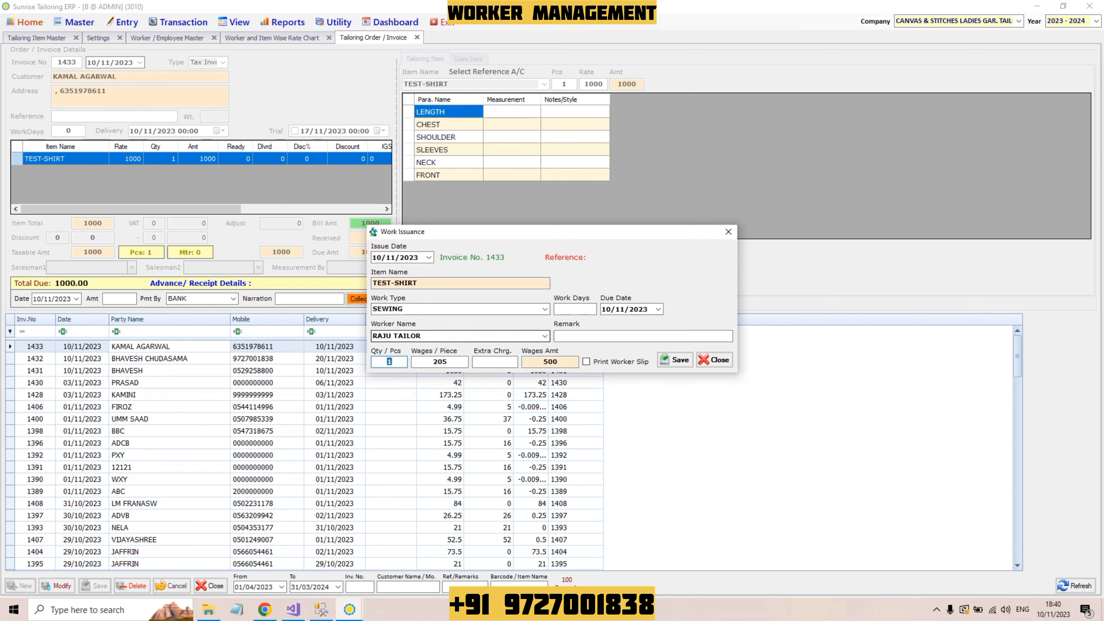
key("Return")
key("shift+Tab")
key("shift+Tab")
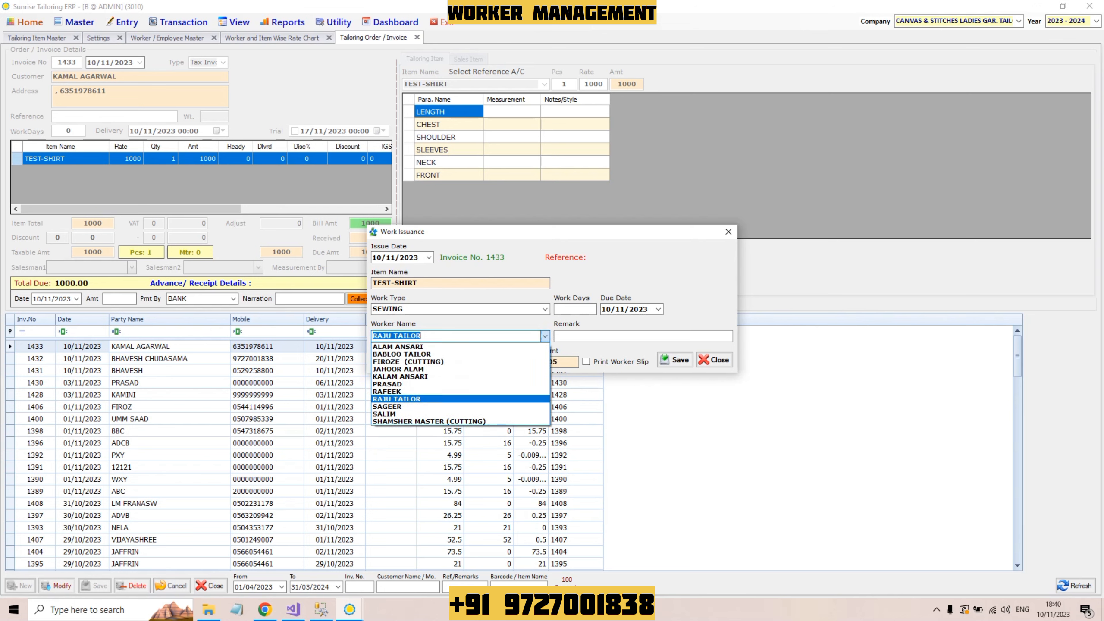
key("Up")
key("Up")
key("Up")
key("Up")
key("Up")
key("Up")
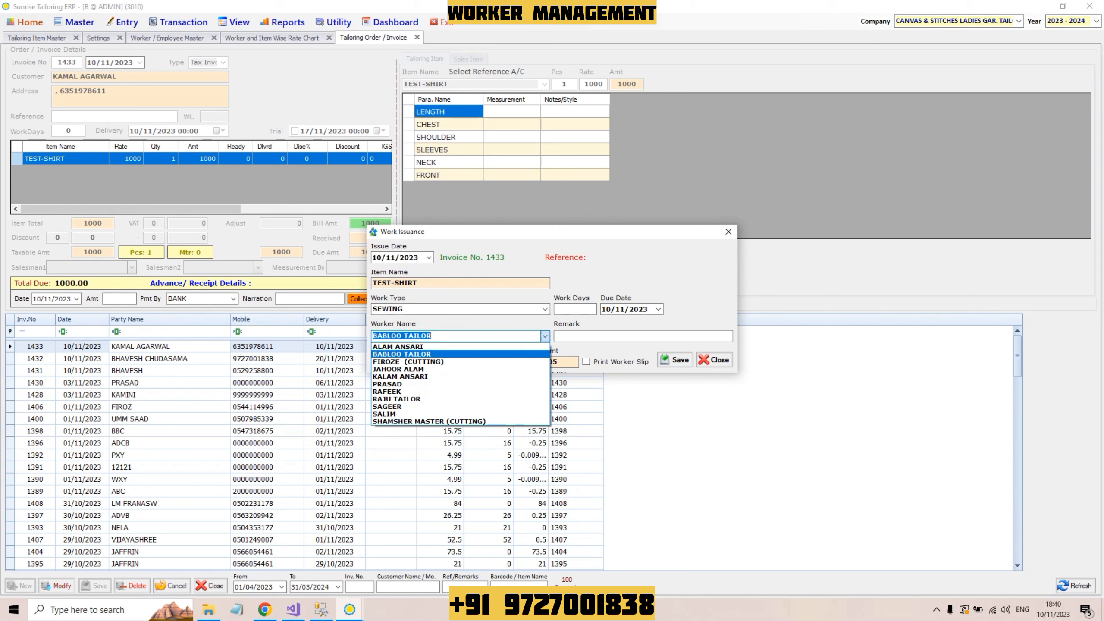
key("Return")
key("Return")
key("Return")
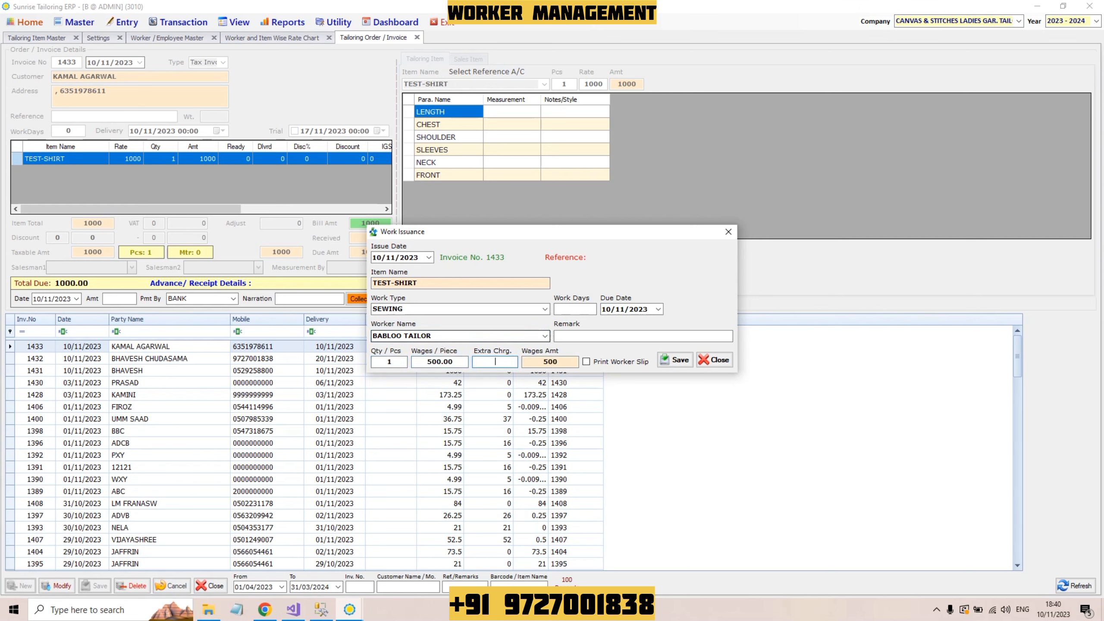
key("Return")
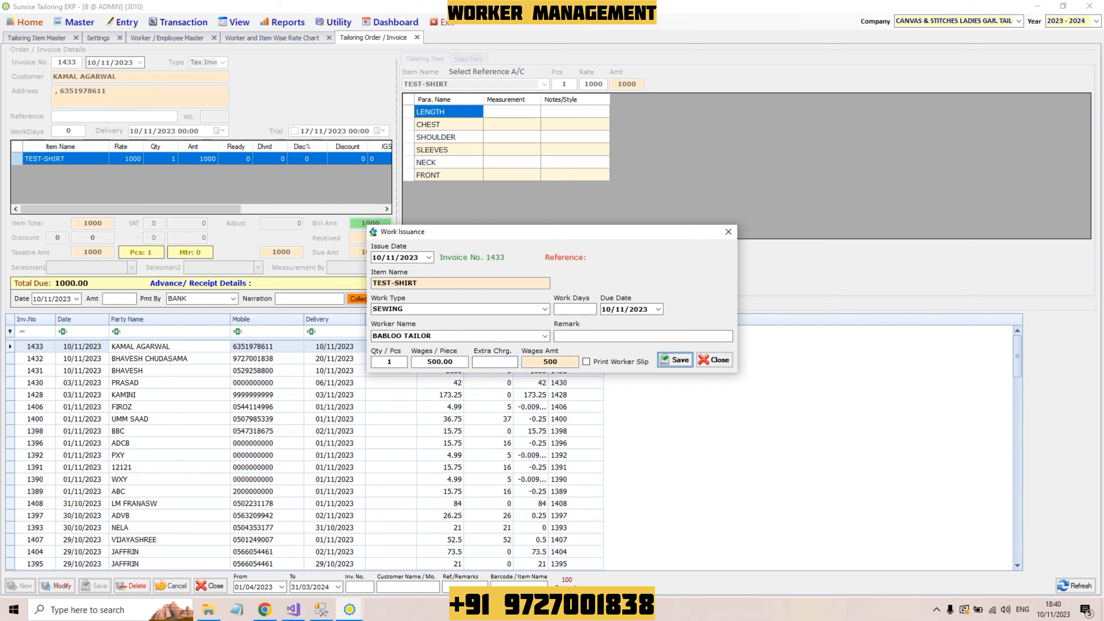
key("Return")
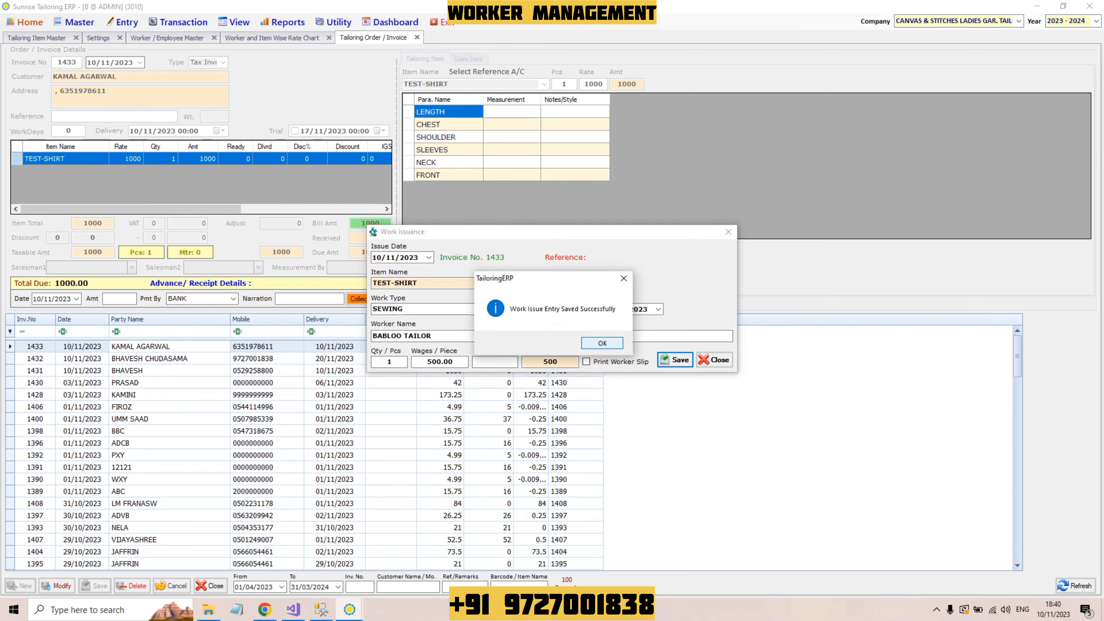
key("Return")
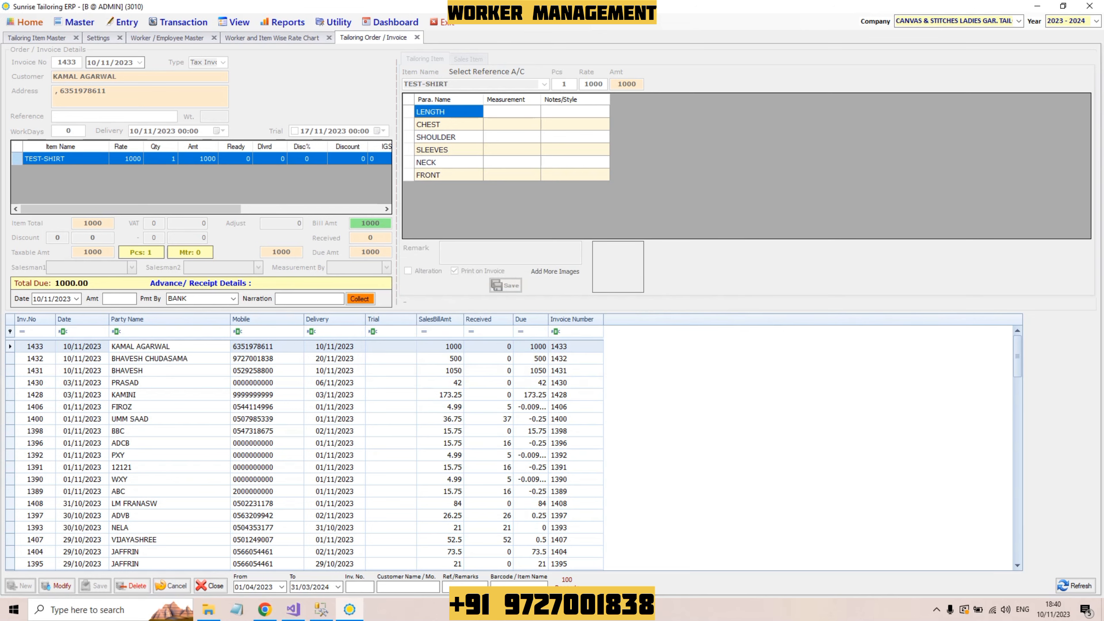
Step: Check the 1000 invoice's bill, then open View > Work Issuance / Return to list pending sewing jobs
left_click(440, 346)
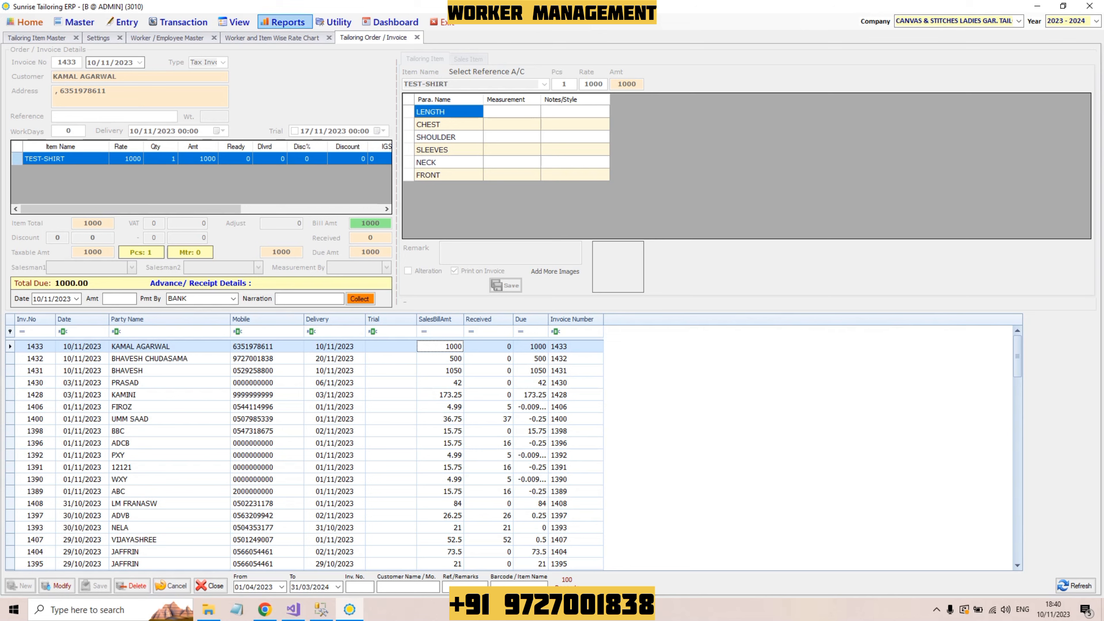
left_click(236, 22)
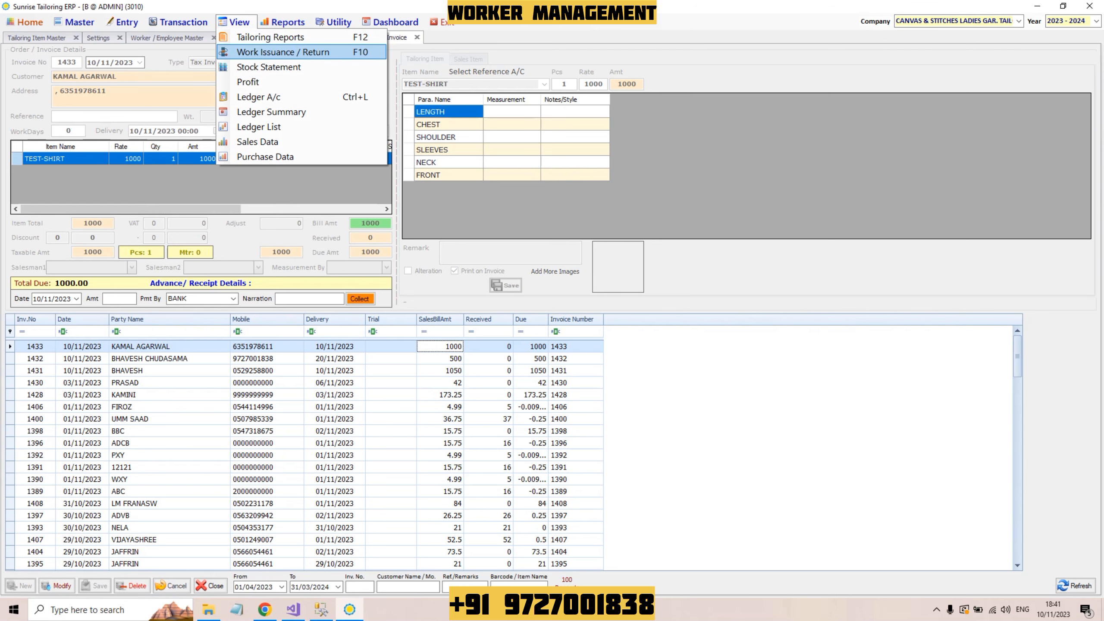
left_click(283, 52)
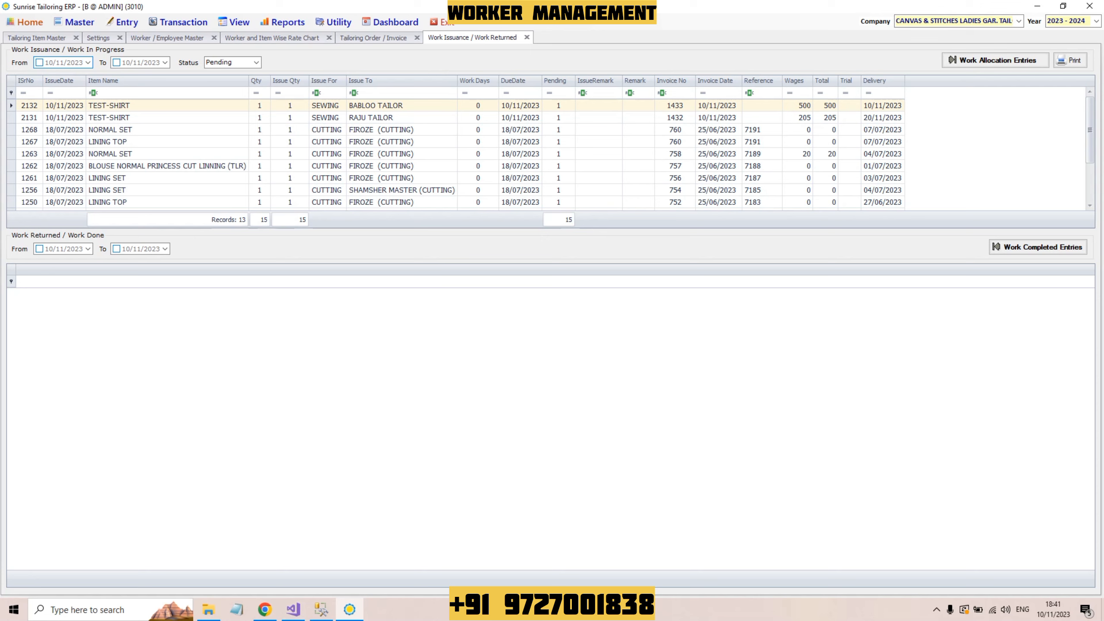
scroll(548, 154, "down", 2)
scroll(548, 153, "up", 2)
left_click(402, 93)
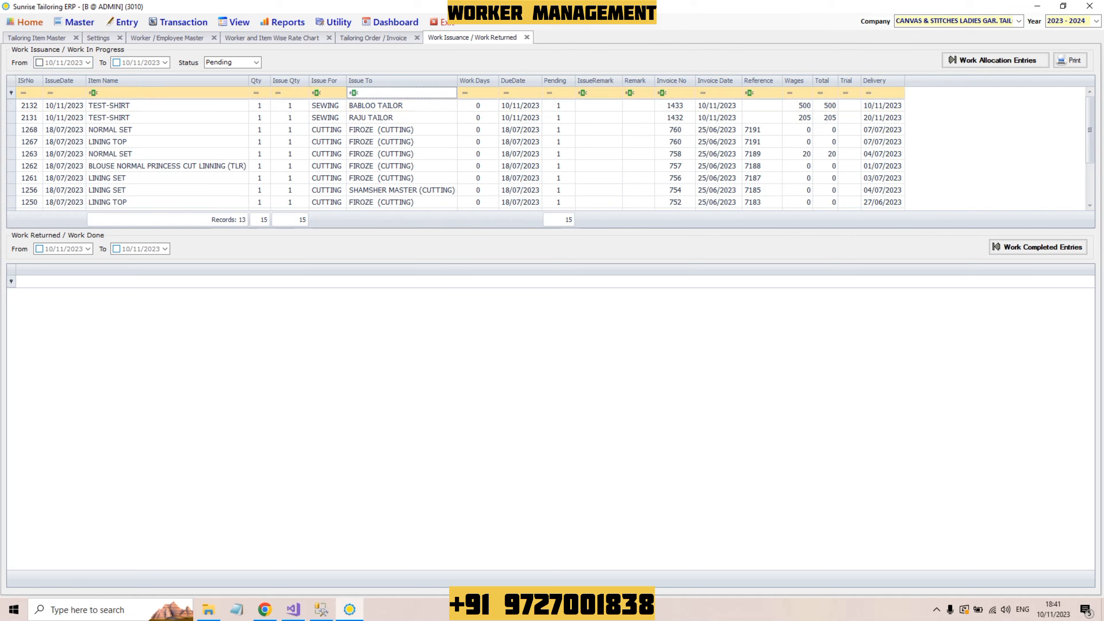
type("RAJ")
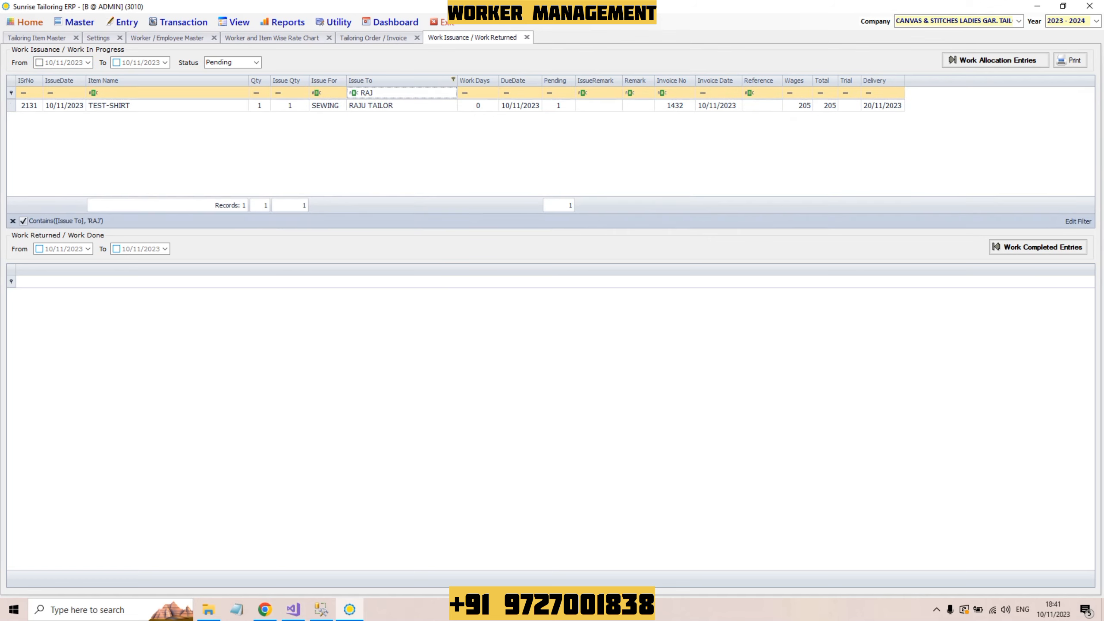
key("BackSpace")
key("BackSpace")
key("BackSpace")
type("F")
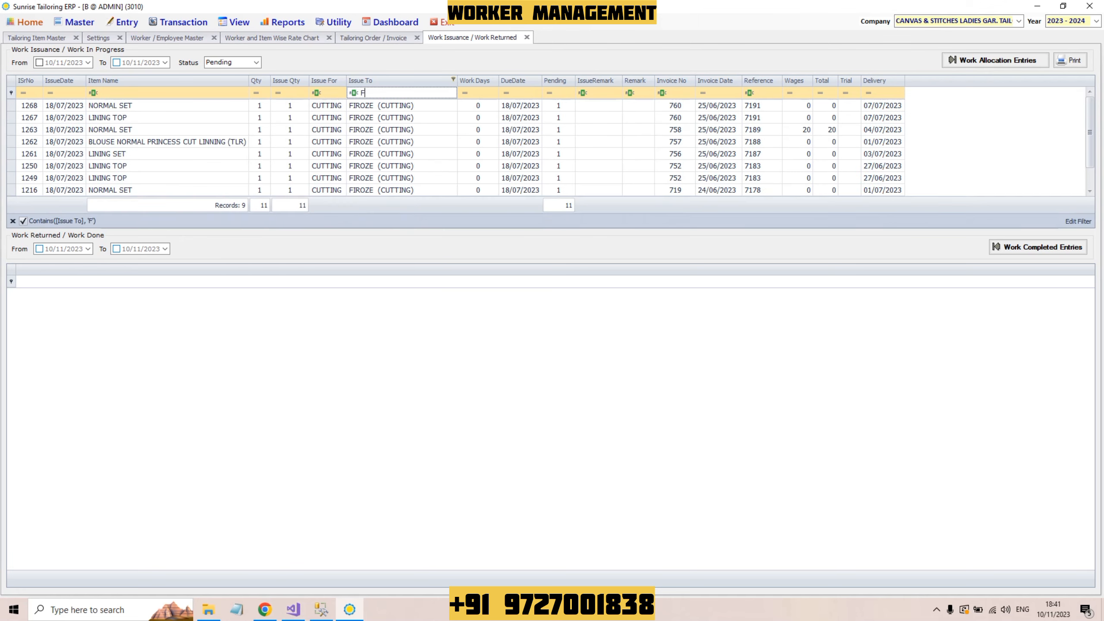
type("IR")
key("BackSpace")
key("BackSpace")
key("BackSpace")
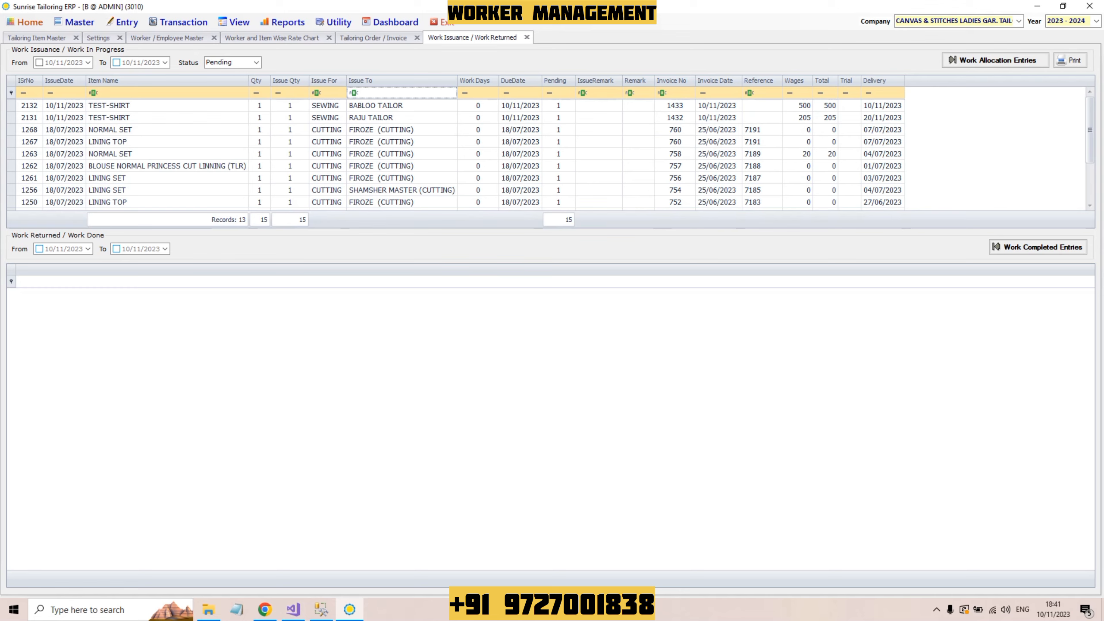
left_click(327, 93)
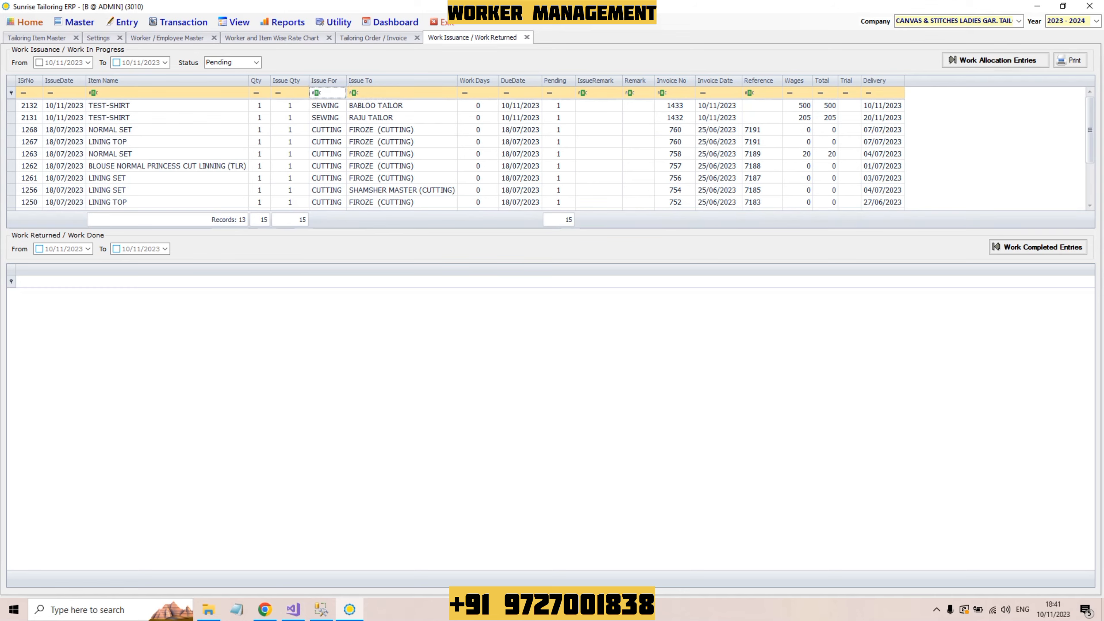
type("SE")
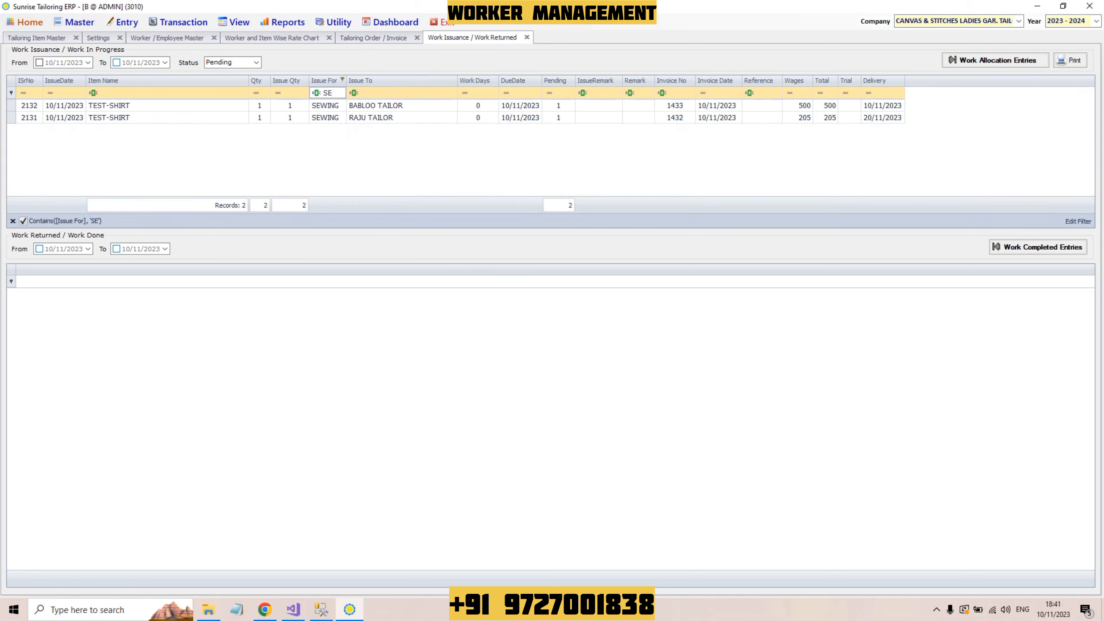
key("BackSpace")
key("BackSpace")
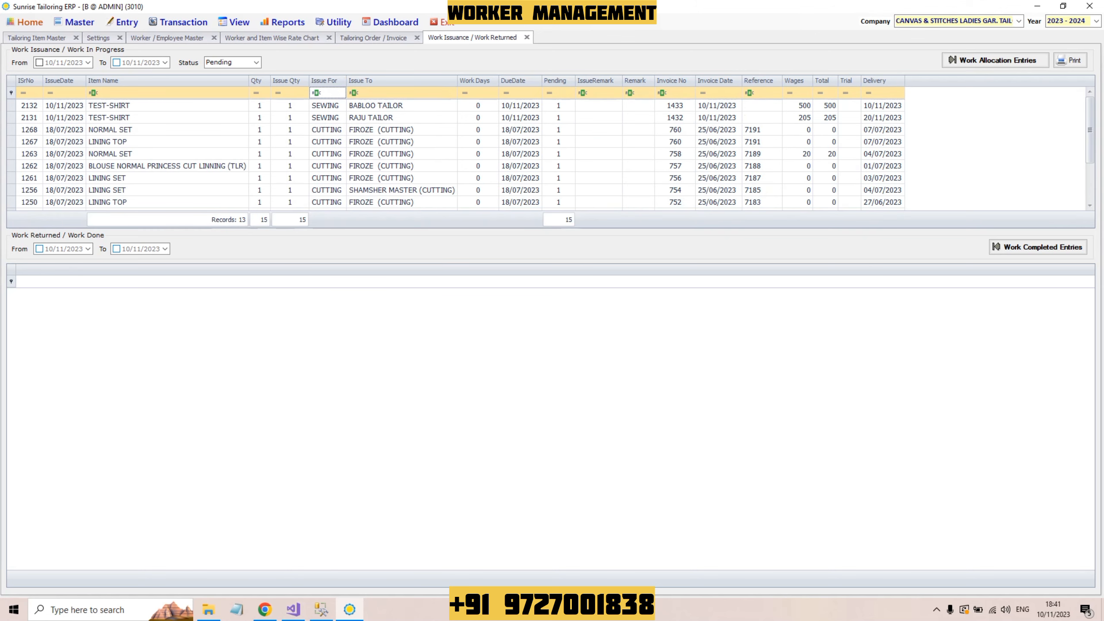
type("CUTT")
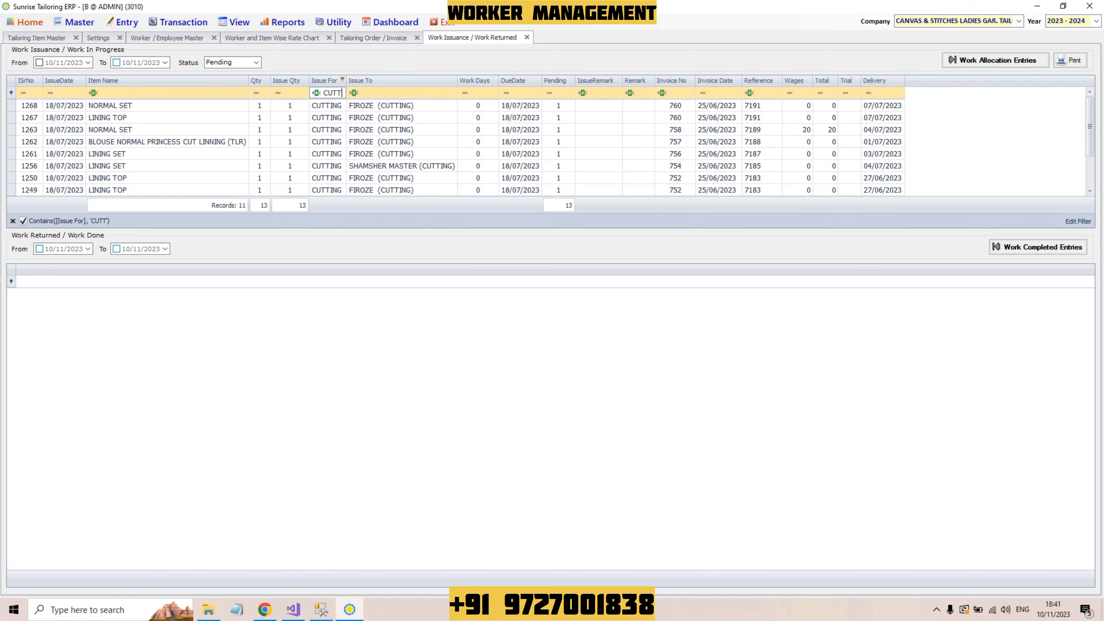
key("BackSpace")
key("BackSpace")
key("BackSpace")
key("BackSpace")
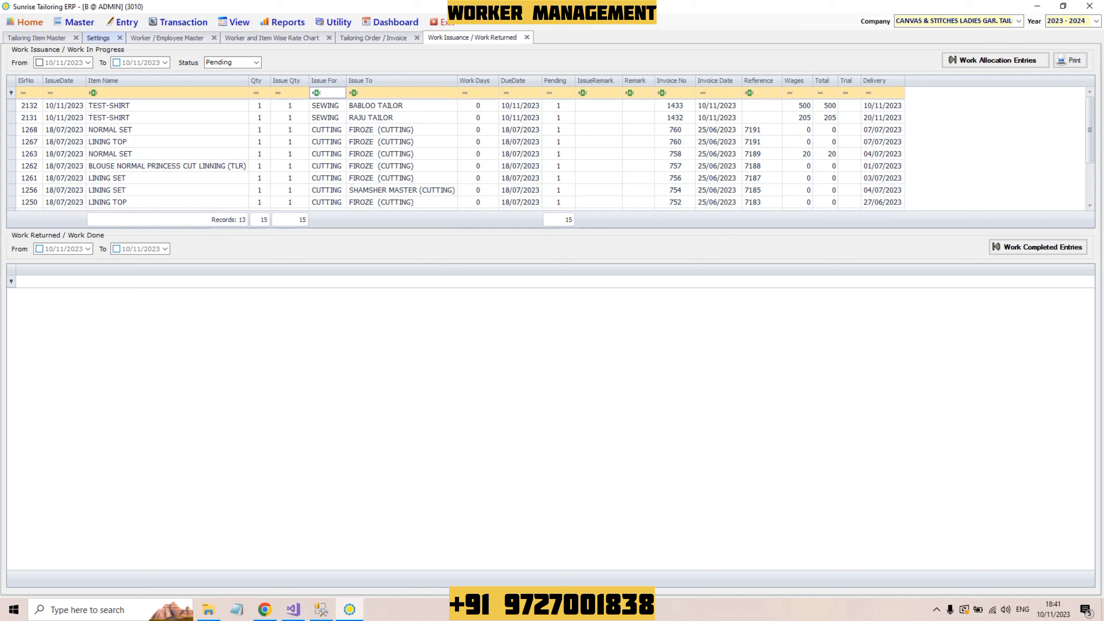
left_click(167, 93)
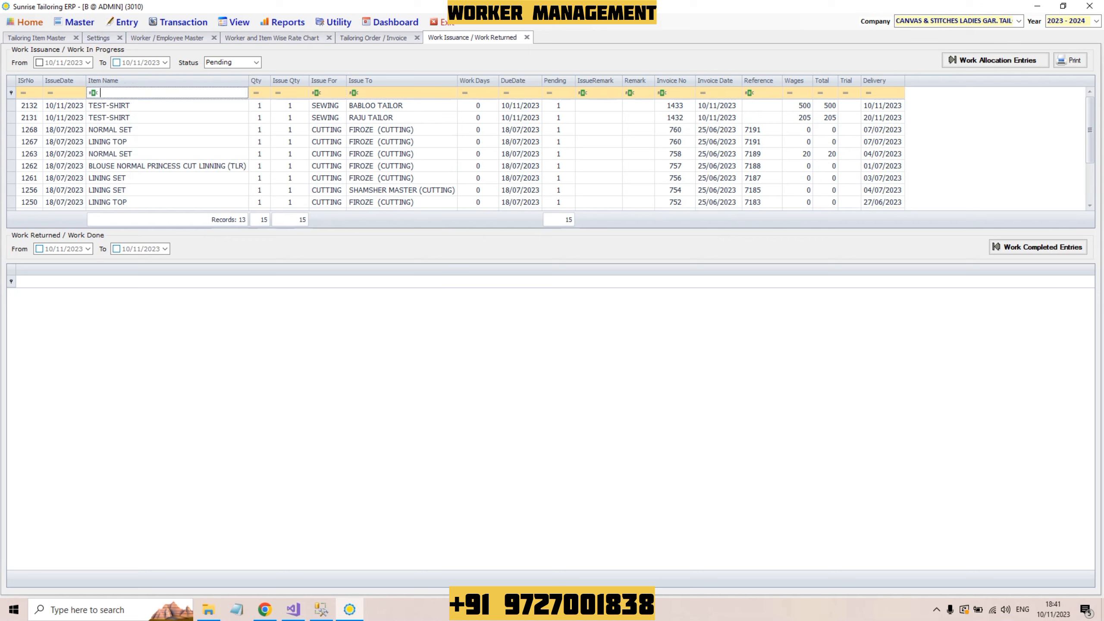
type("LIN")
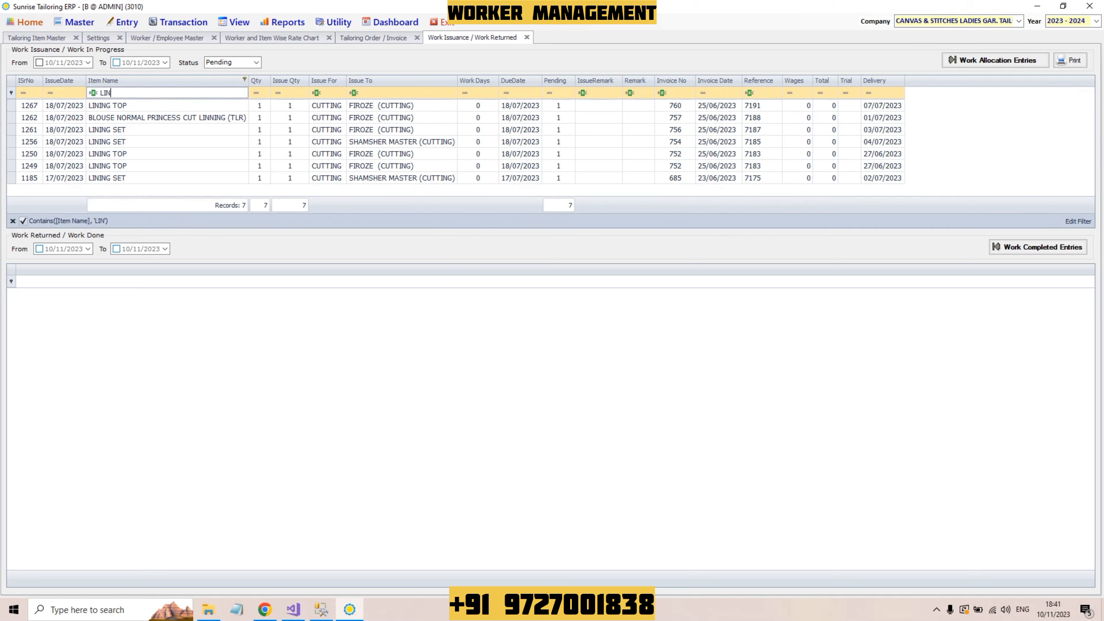
type("ING ")
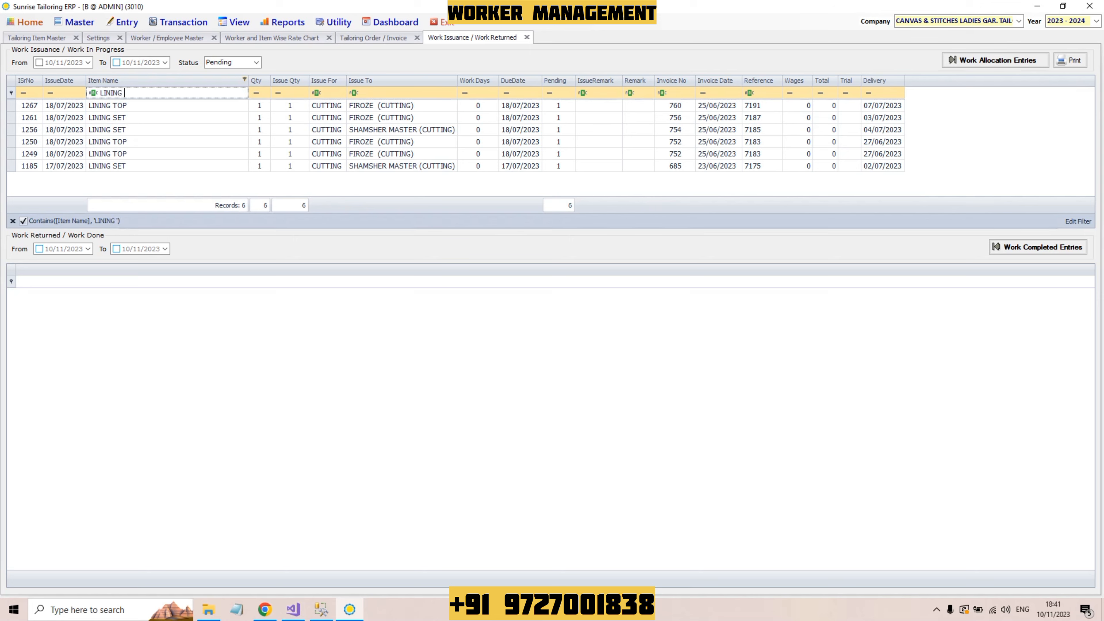
type("S")
key("BackSpace")
key("BackSpace")
key("BackSpace")
key("BackSpace")
key("BackSpace")
key("BackSpace")
key("BackSpace")
key("BackSpace")
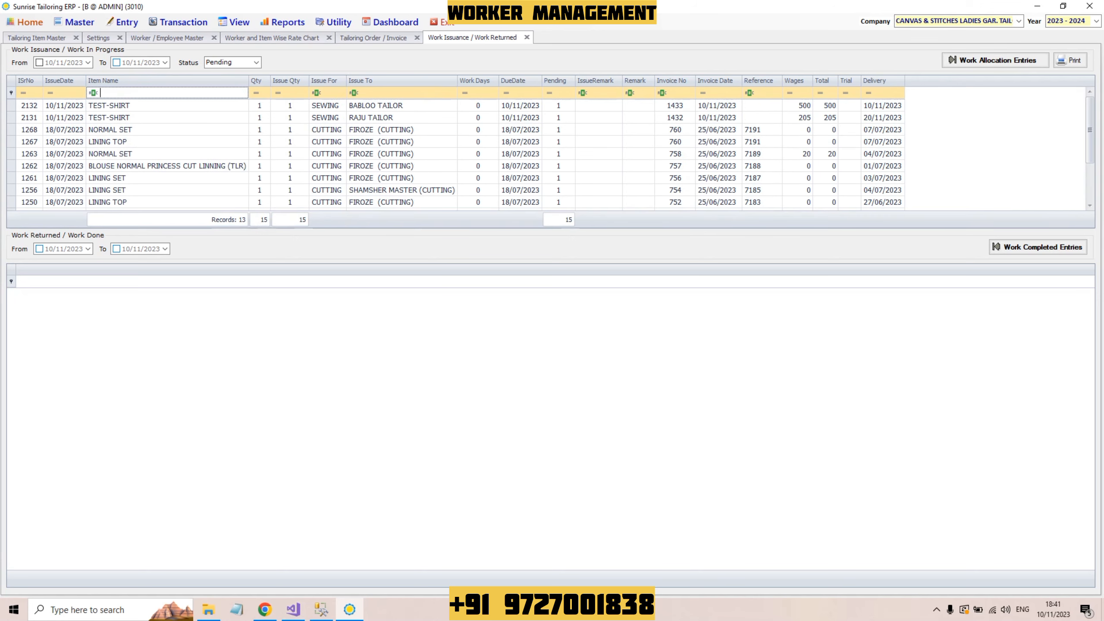
left_click(327, 93)
left_click(402, 93)
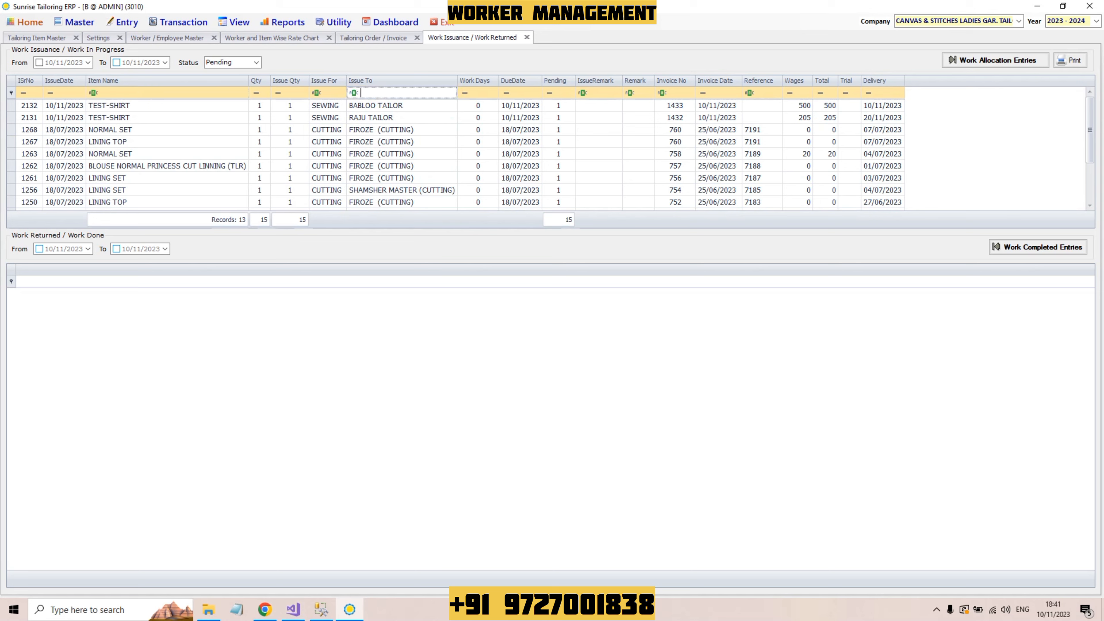
Step: Try an Invoice No filter of 760, clear it, and load Work Completed Entries below the pending work
left_click(681, 92)
type("760")
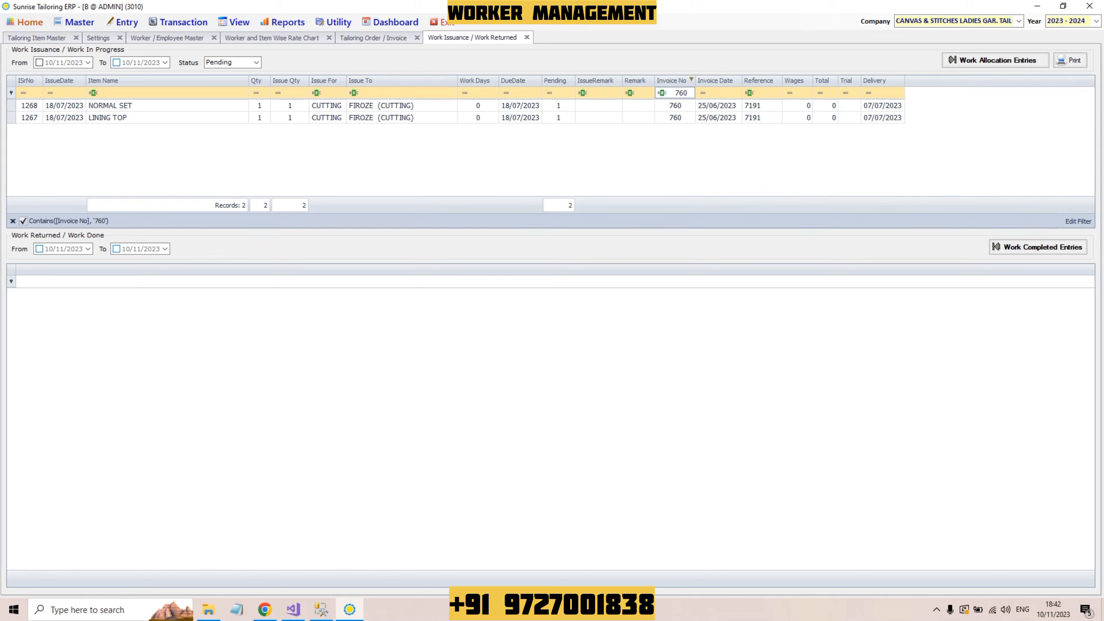
key("BackSpace")
key("BackSpace")
key("BackSpace")
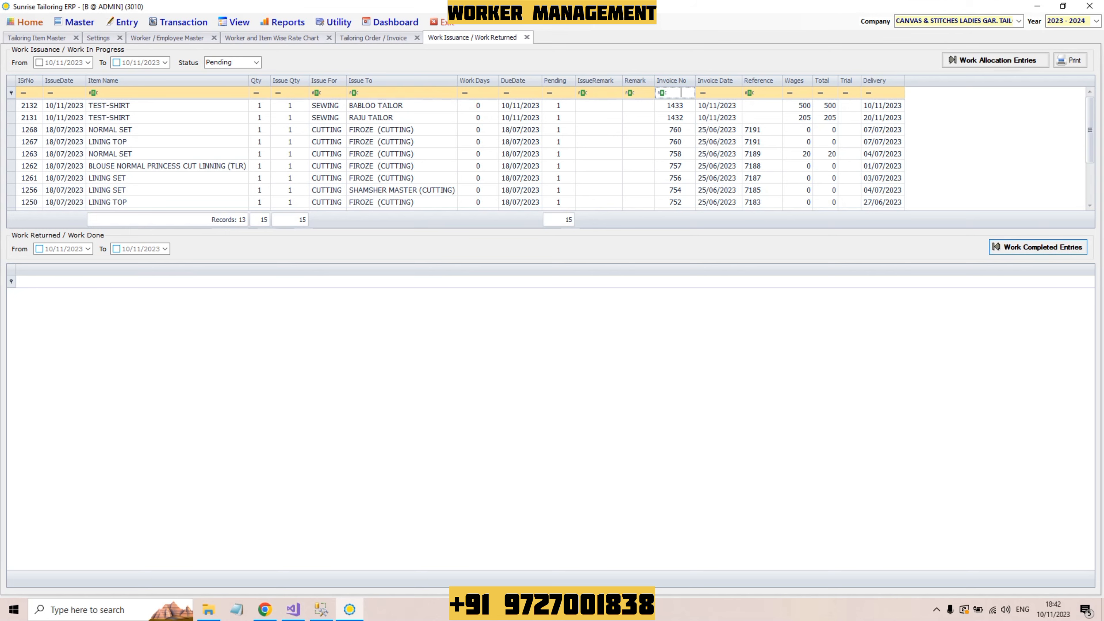
left_click(1038, 247)
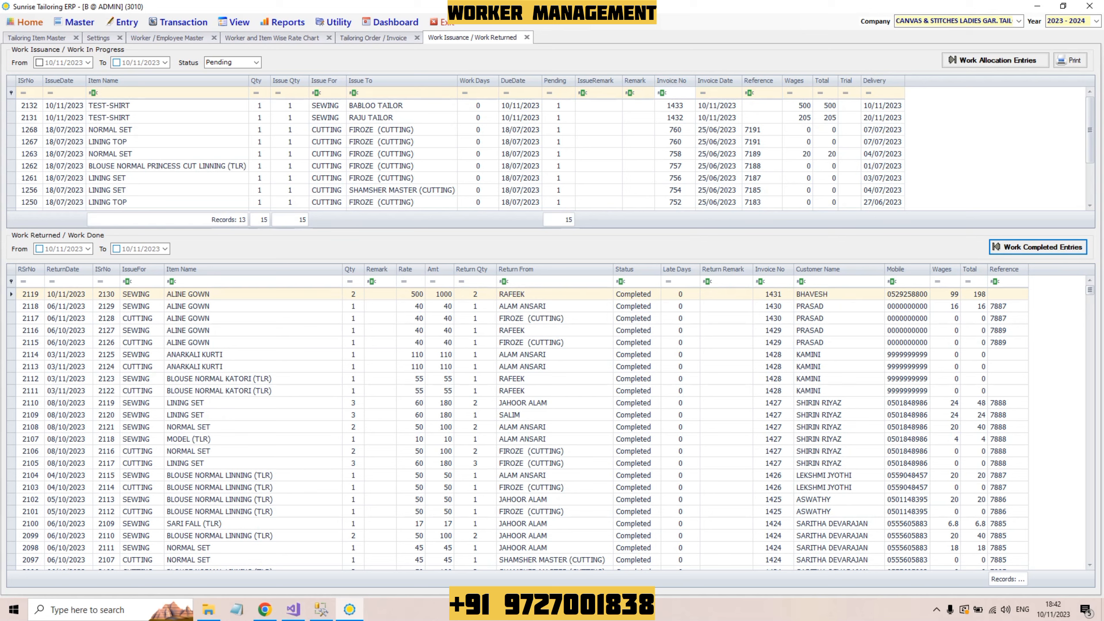
scroll(522, 425, "down", 9)
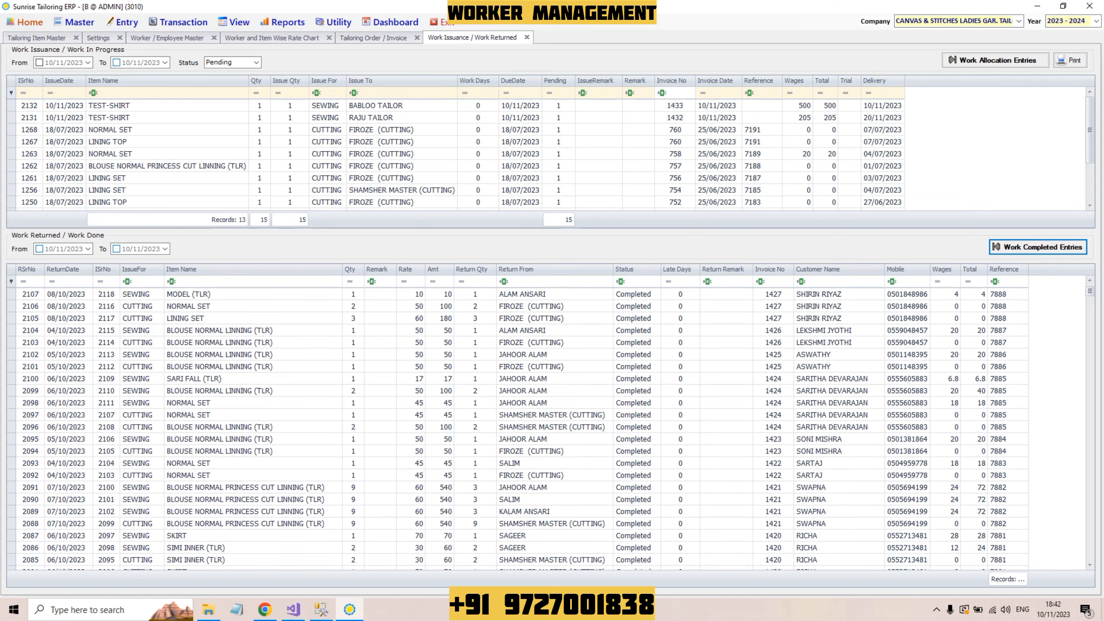
scroll(508, 427, "up", 7)
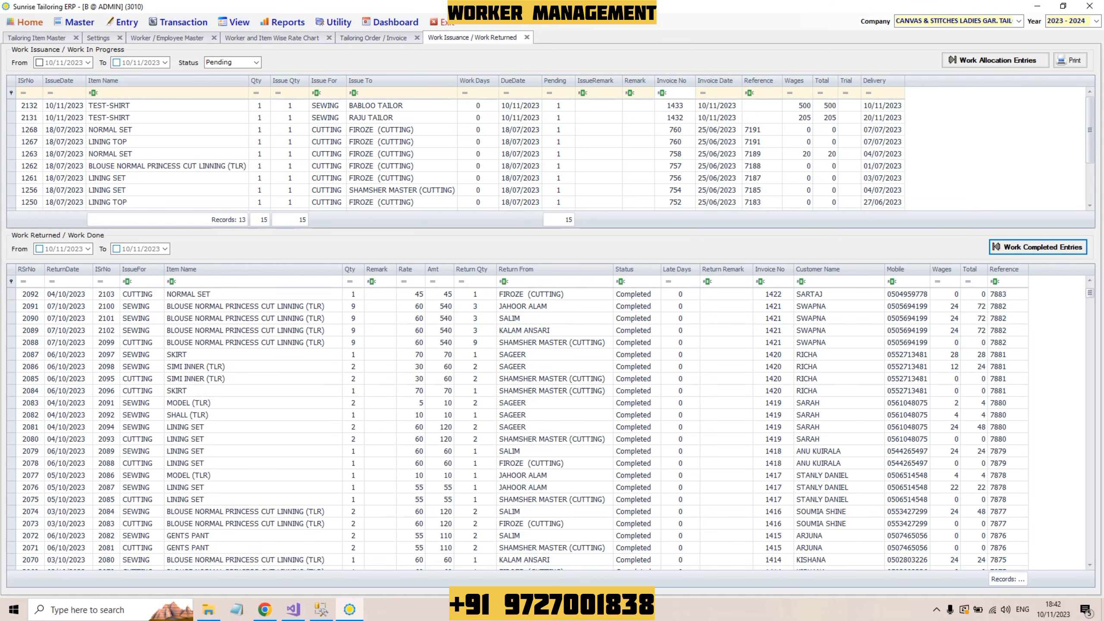
scroll(507, 427, "up", 2)
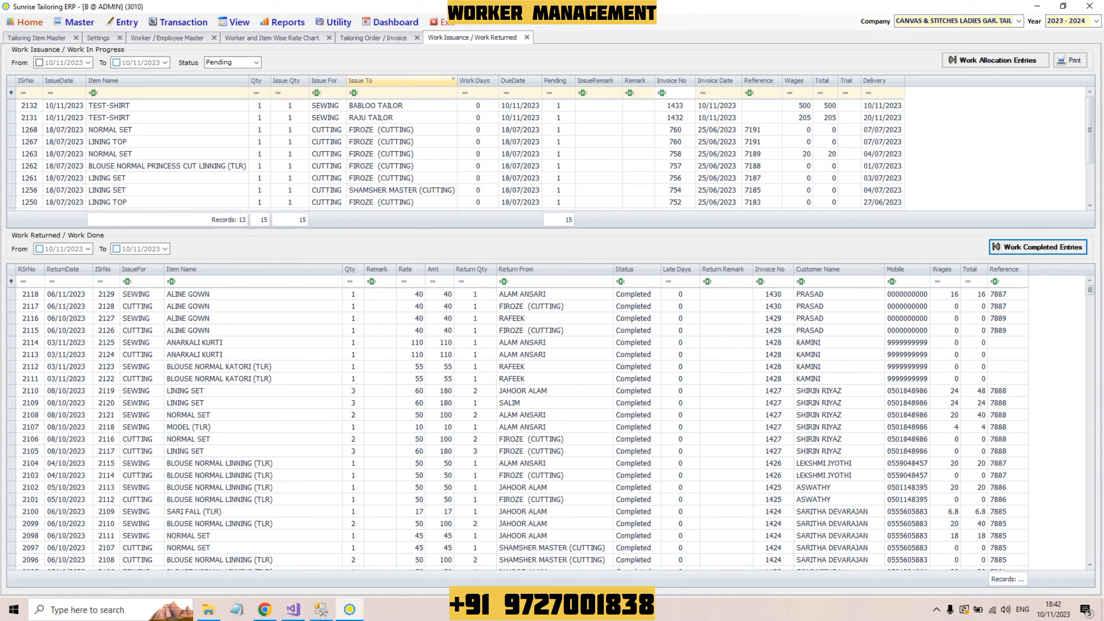
left_click(333, 22)
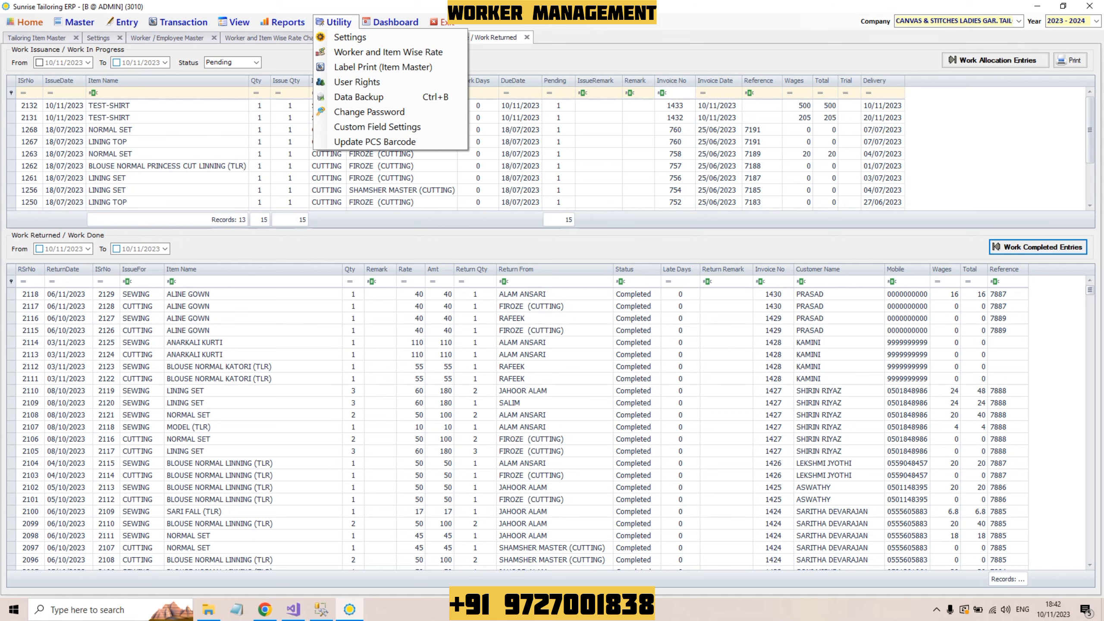
left_click(333, 22)
left_click(334, 21)
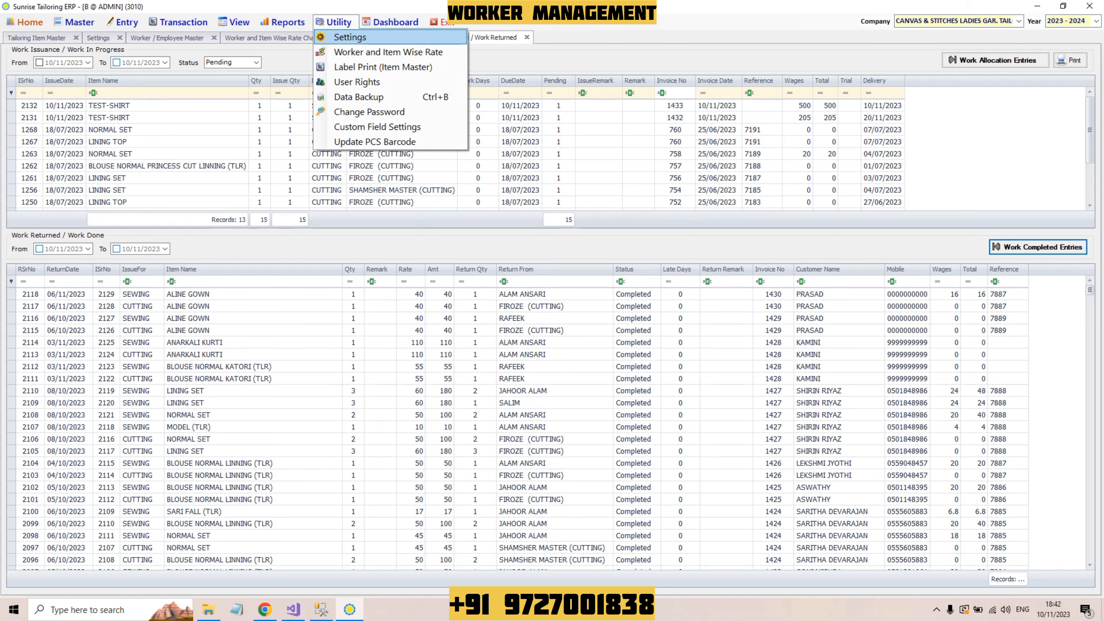
left_click(350, 37)
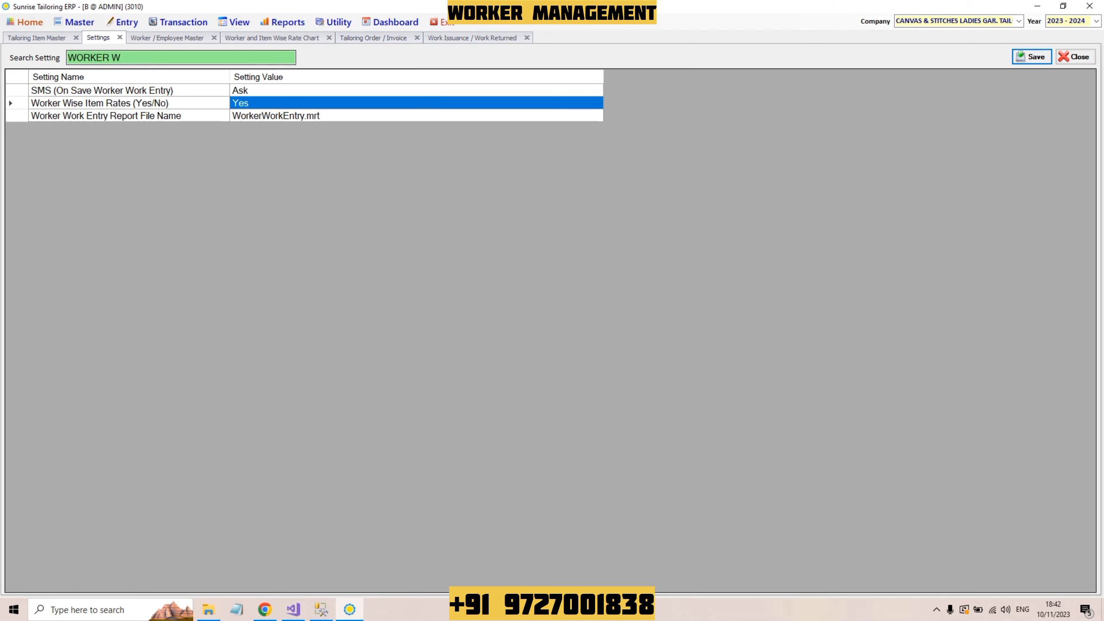
type("W")
key("BackSpace")
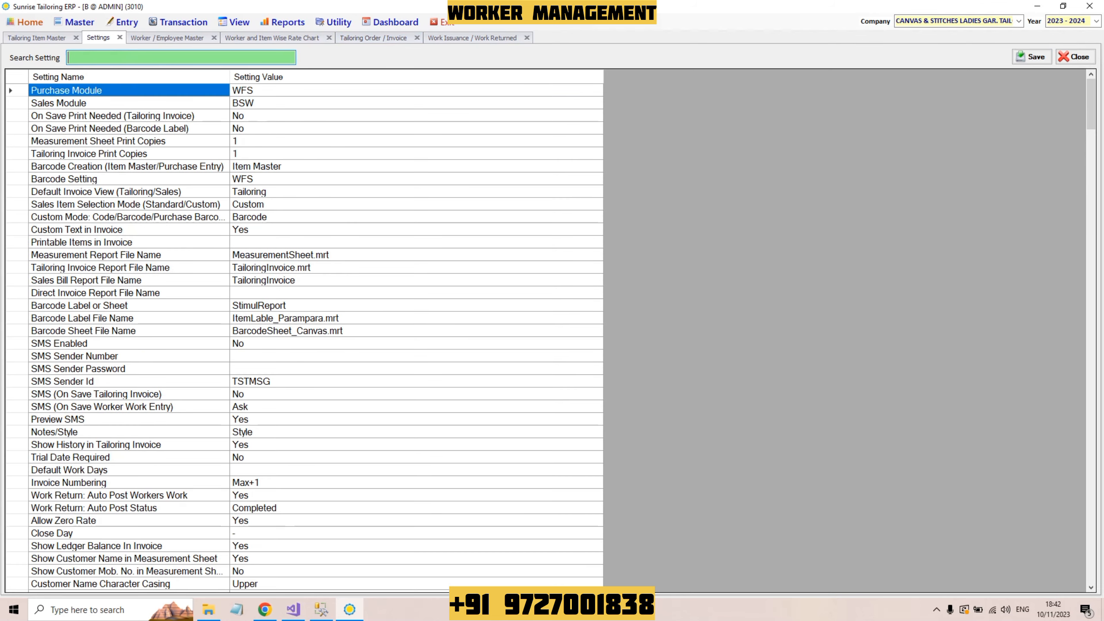
type("READY")
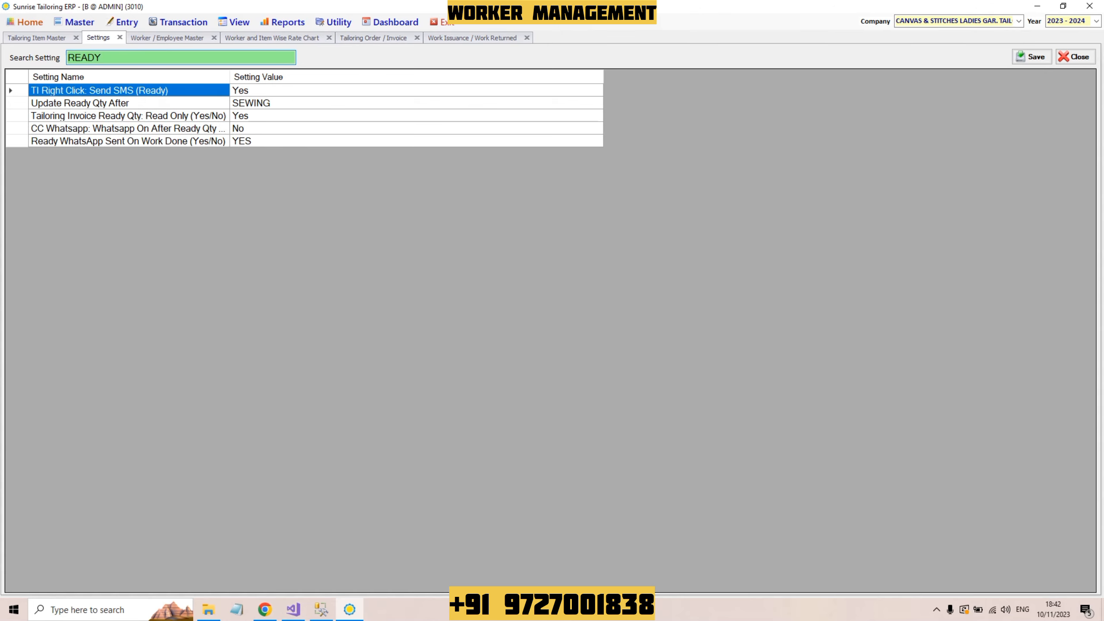
left_click(80, 103)
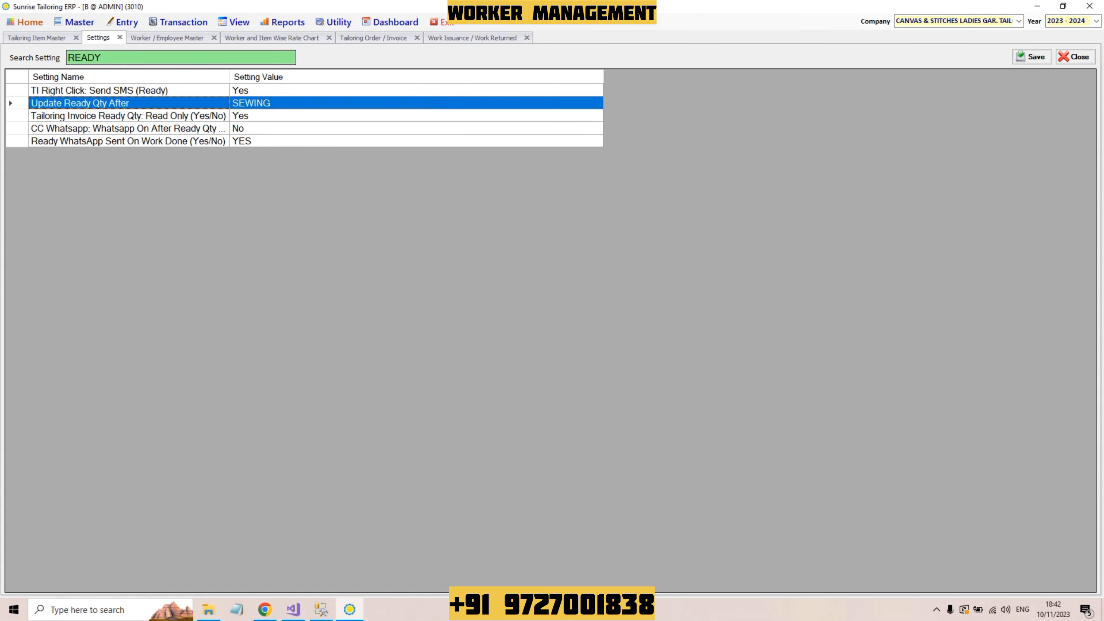
left_click(252, 103)
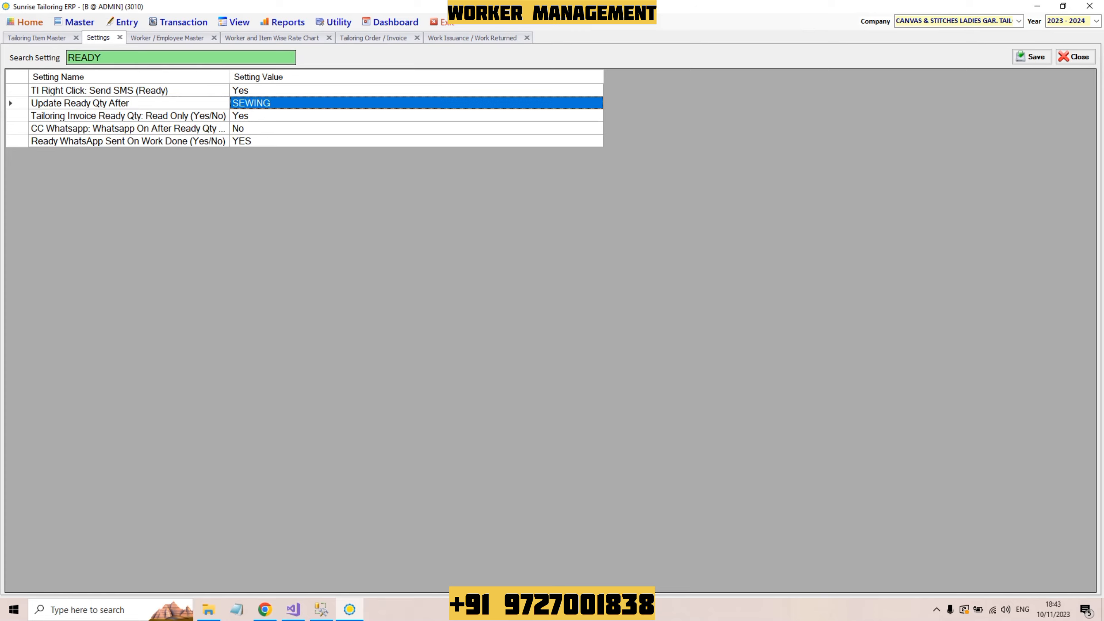
key("Escape")
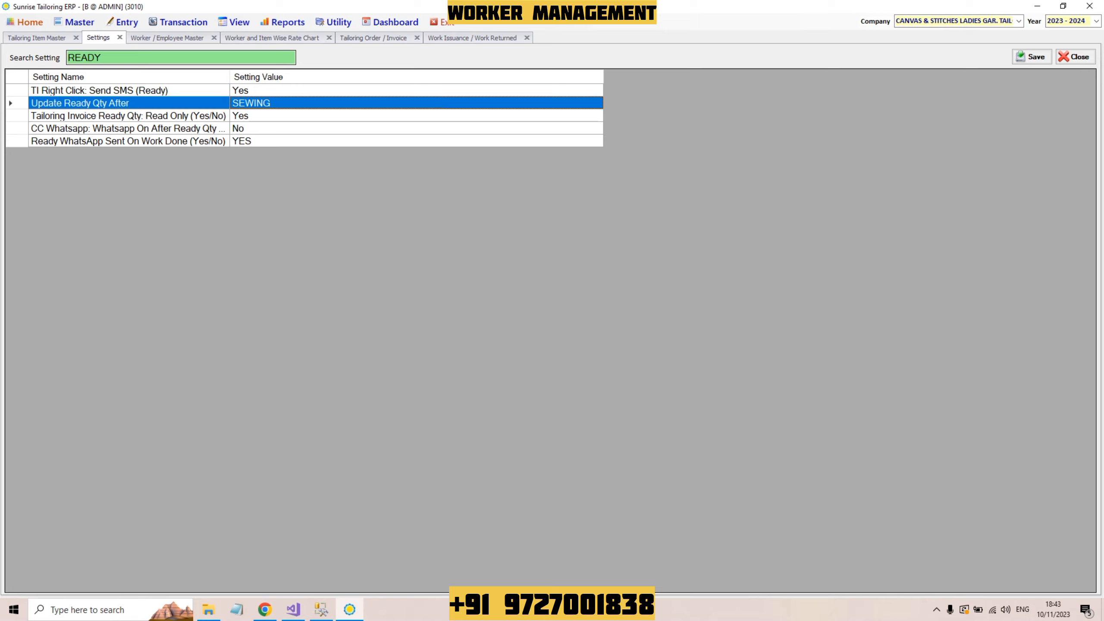
key("F2")
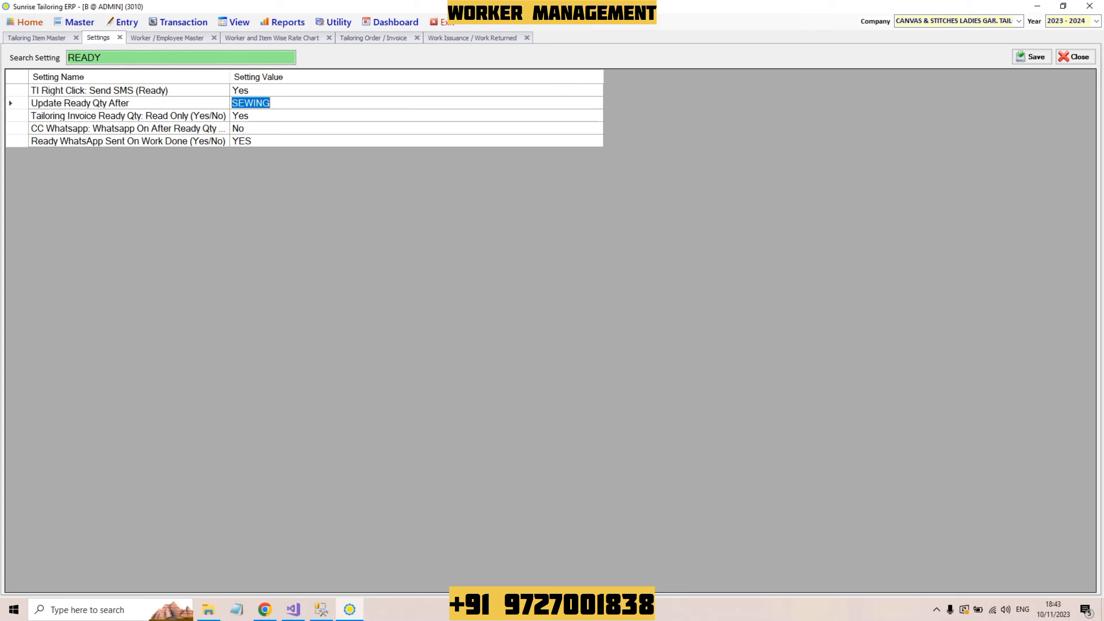
key("Escape")
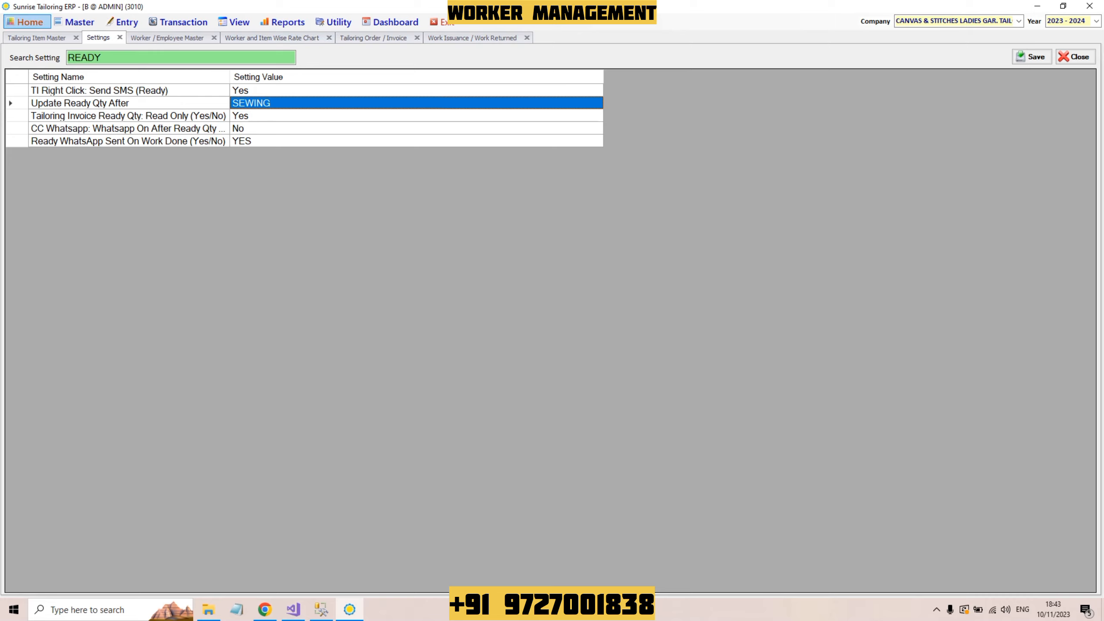
Step: Go Home, show the Tailoring Item Master, then cycle to the Work Issuance / Work Returned register
left_click(26, 21)
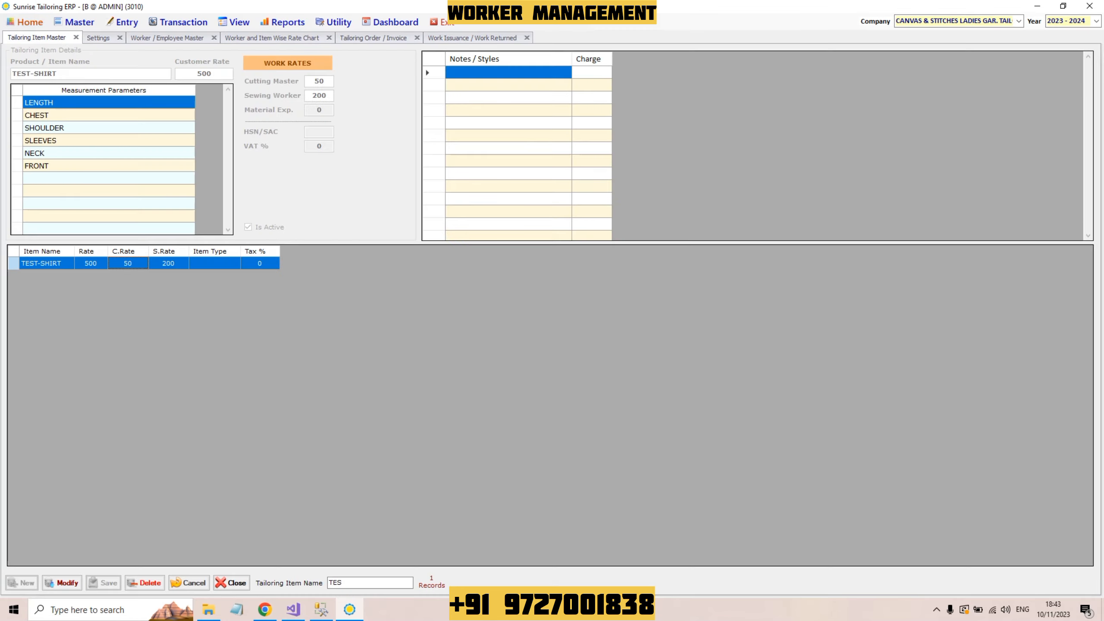
left_click(36, 37)
key("ctrl+Tab")
key("ctrl+Tab")
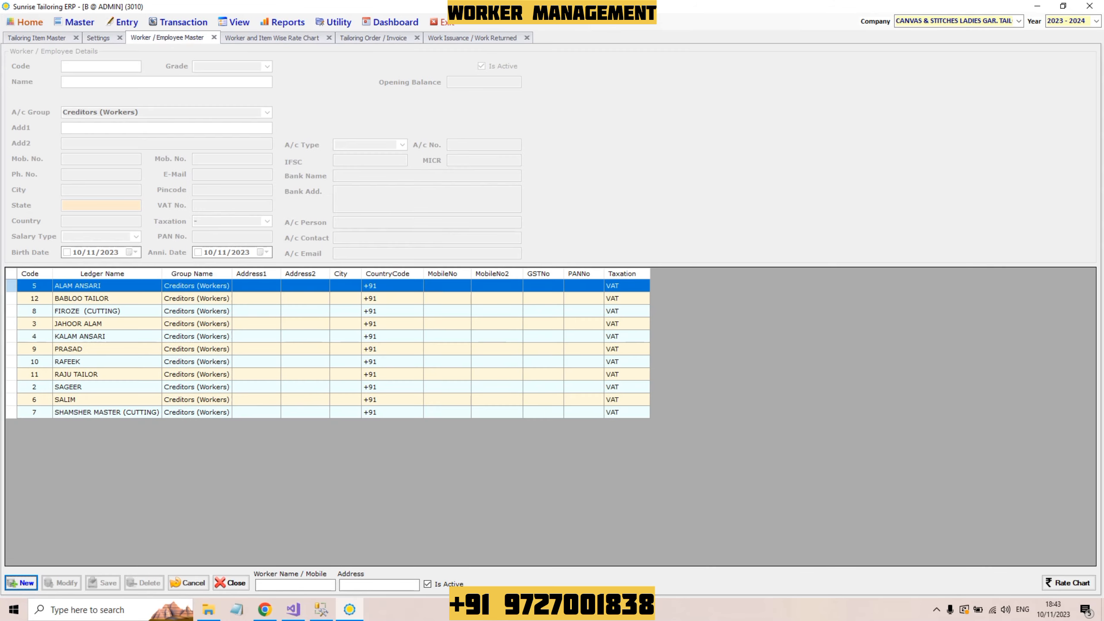
key("ctrl+Tab")
key("ctrl+Tab")
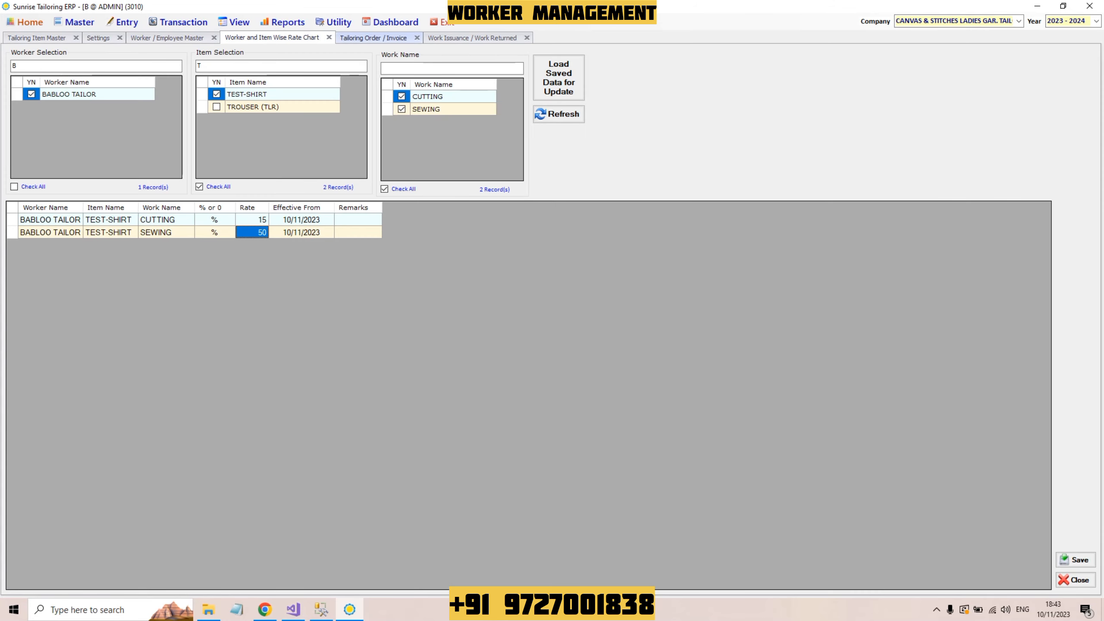
key("ctrl+Tab")
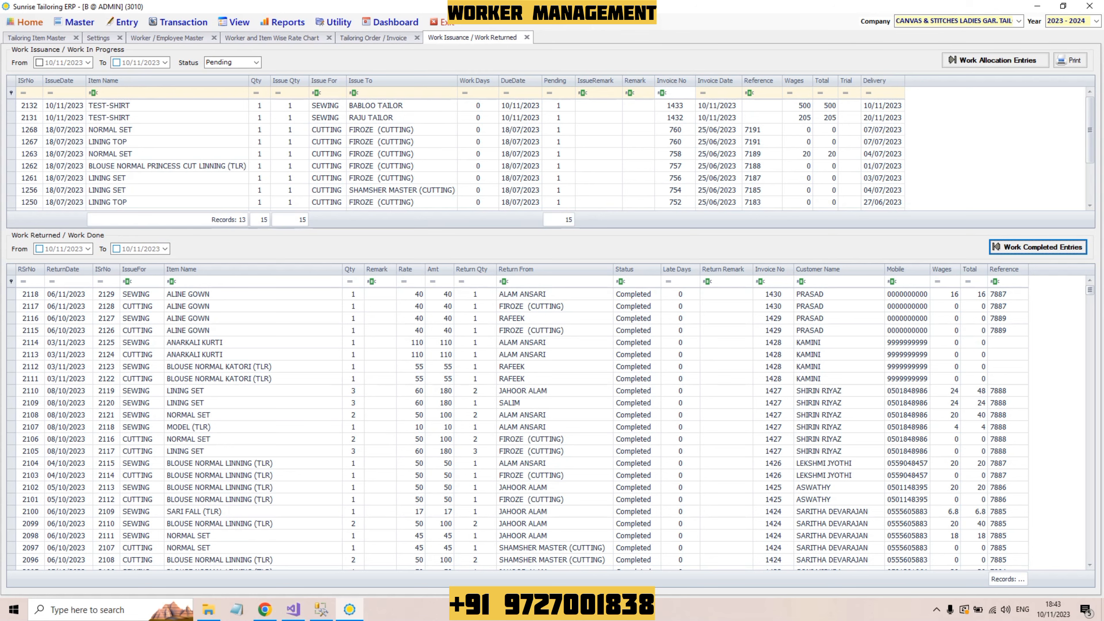
Step: Return invoice 1432's TEST-SHIRT sewing job due 20/11/2023, marked ready at wage 205
left_click(325, 118)
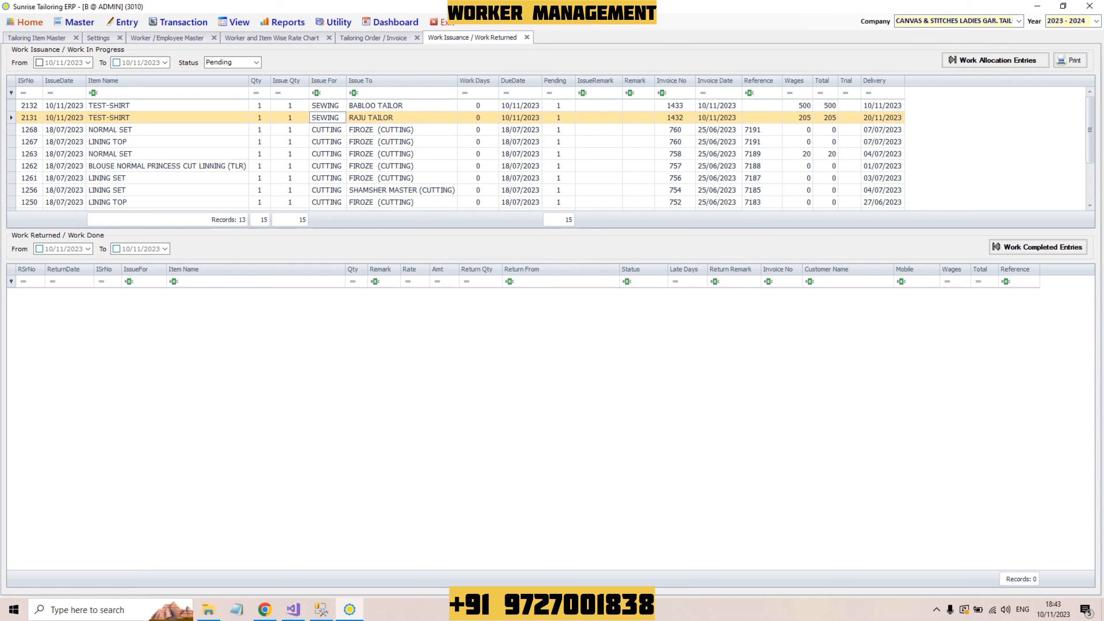
key("Return")
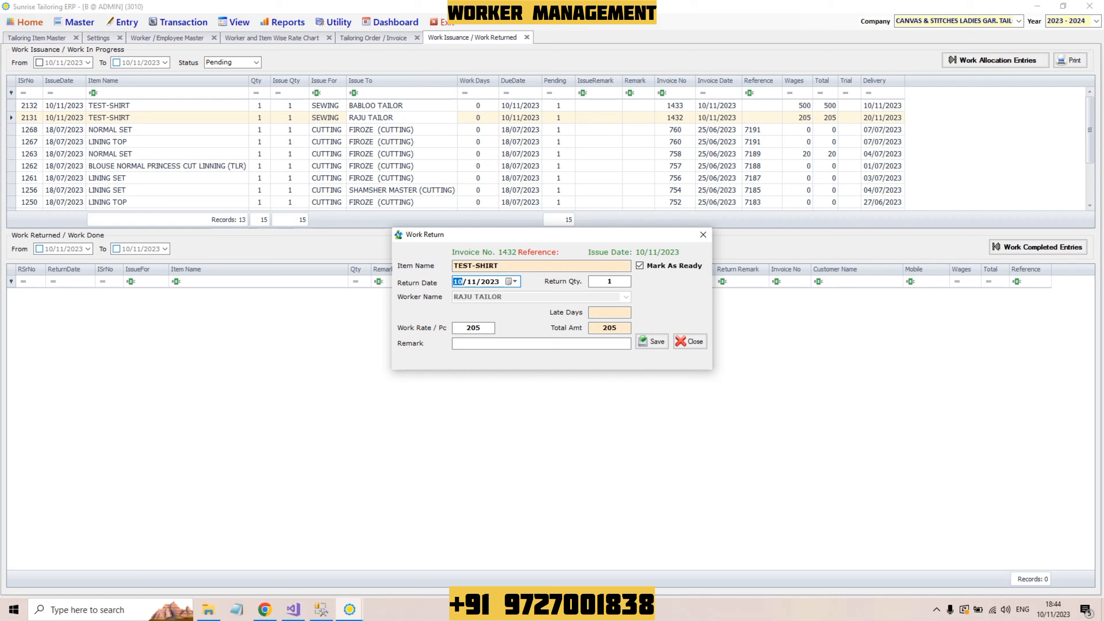
left_click(608, 281)
key("Tab")
left_click(541, 343)
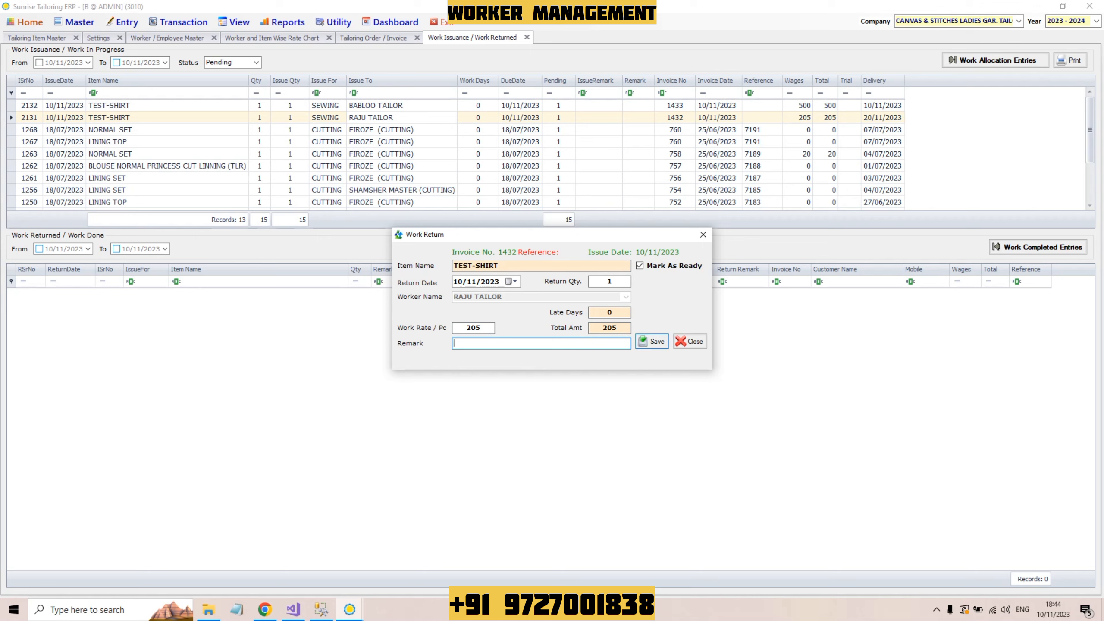
left_click(652, 341)
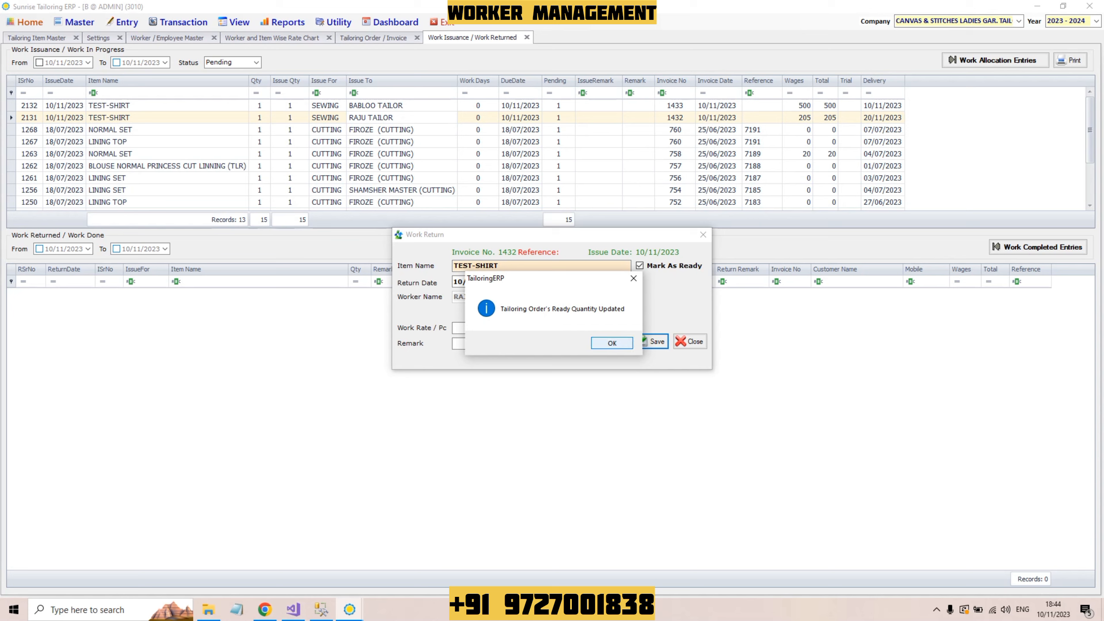
key("Return")
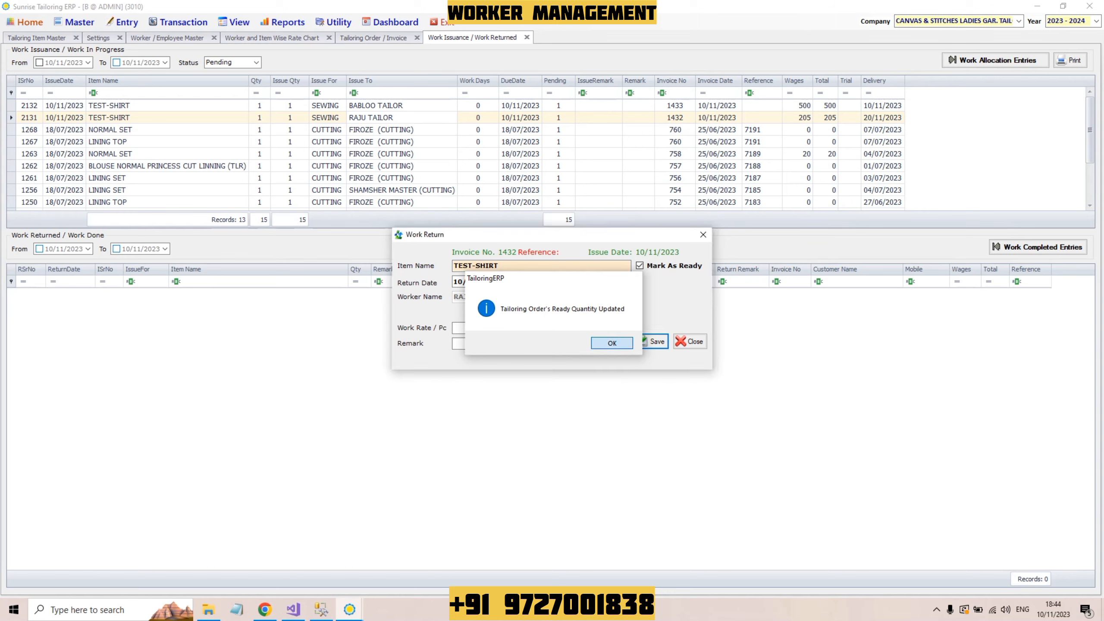
key("Return")
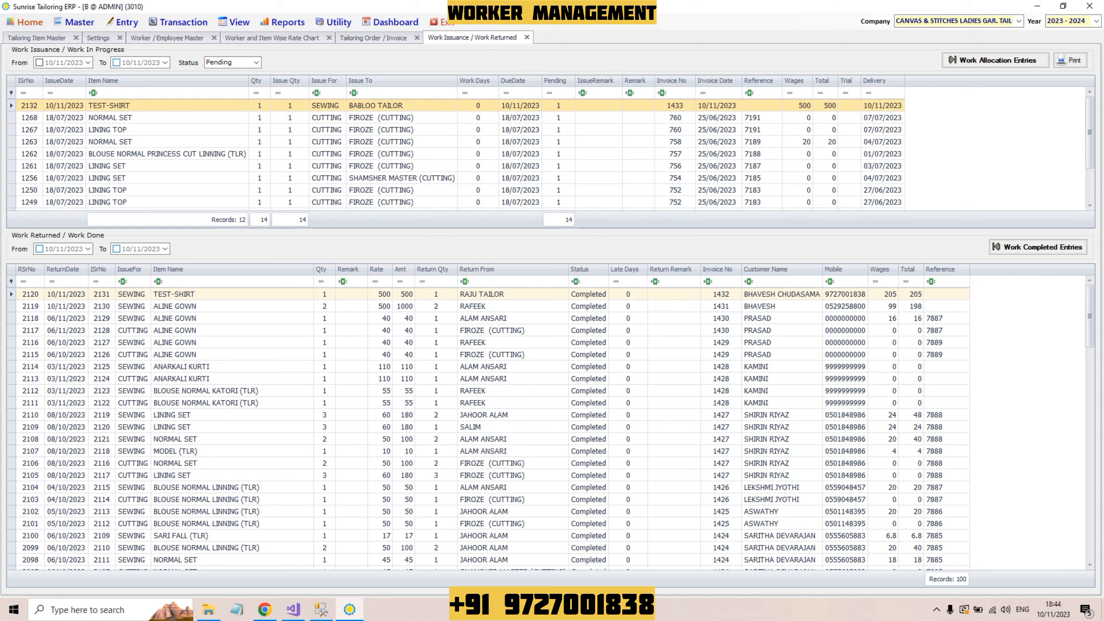
left_click(232, 294)
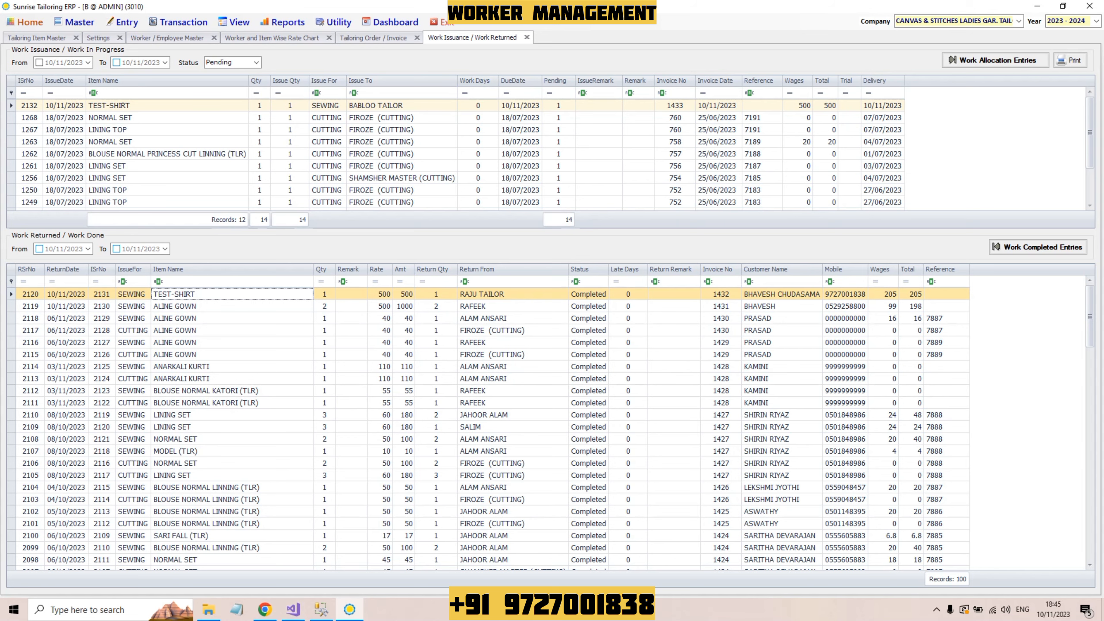
left_click(373, 38)
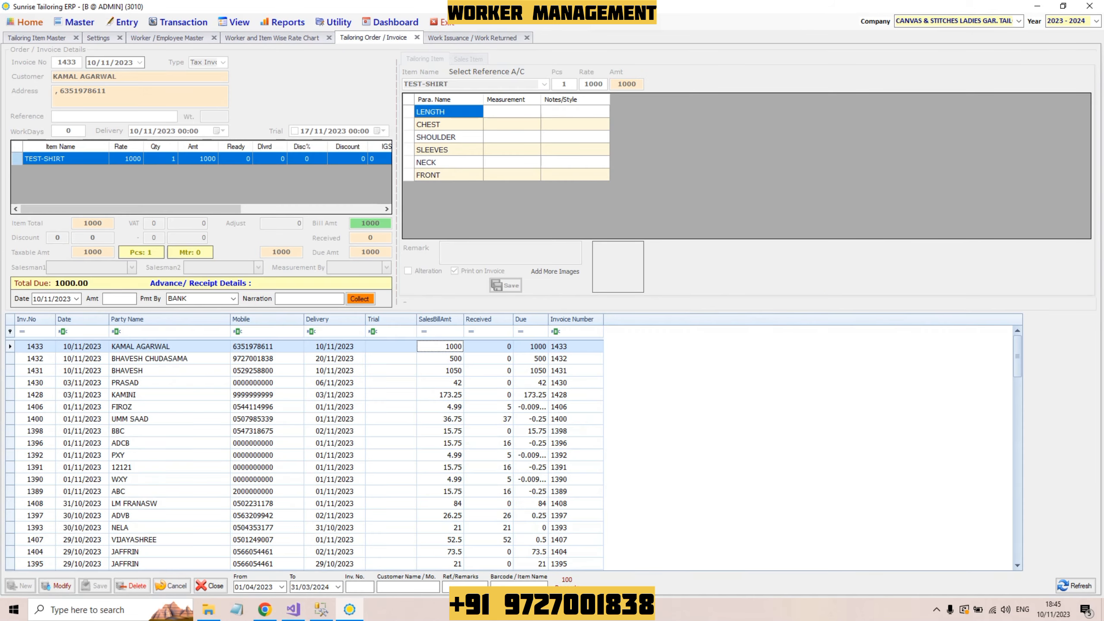
left_click(169, 358)
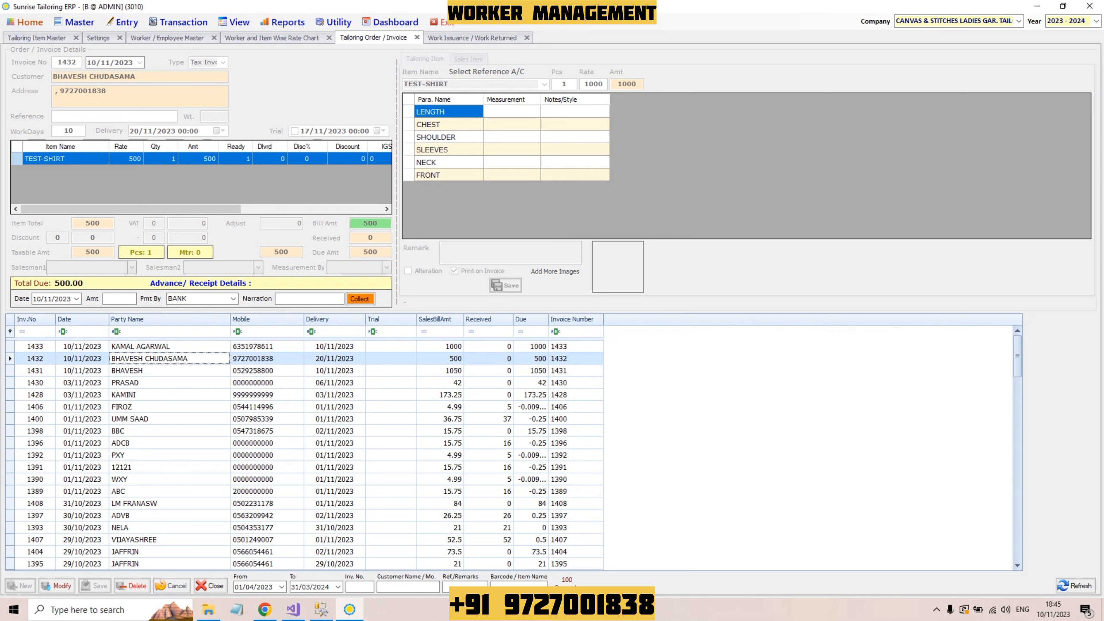
left_click(235, 158)
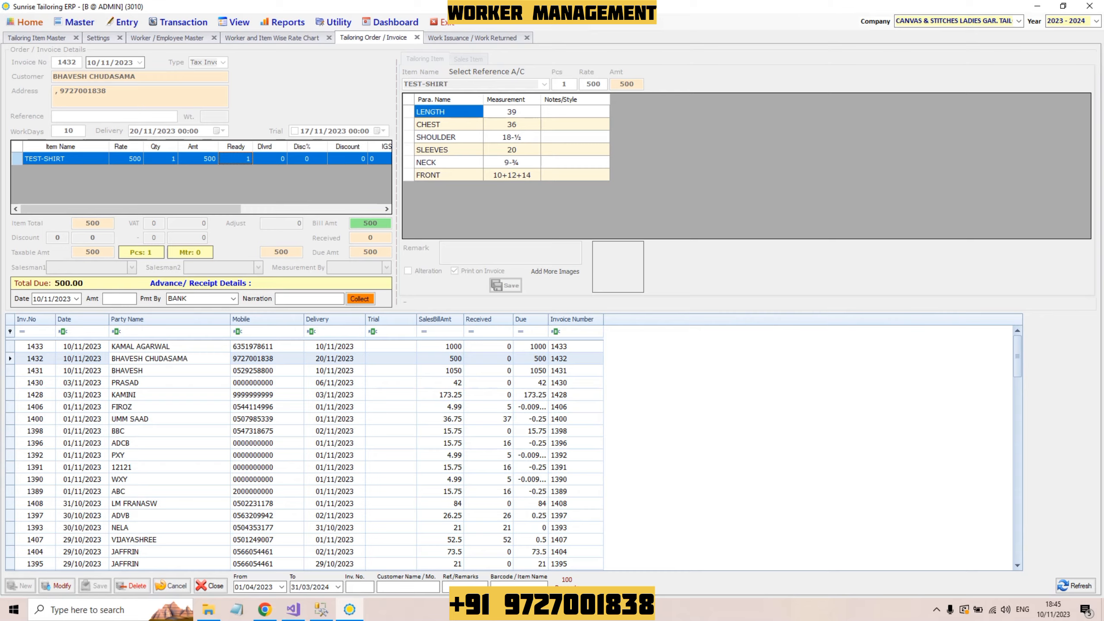
left_click(472, 38)
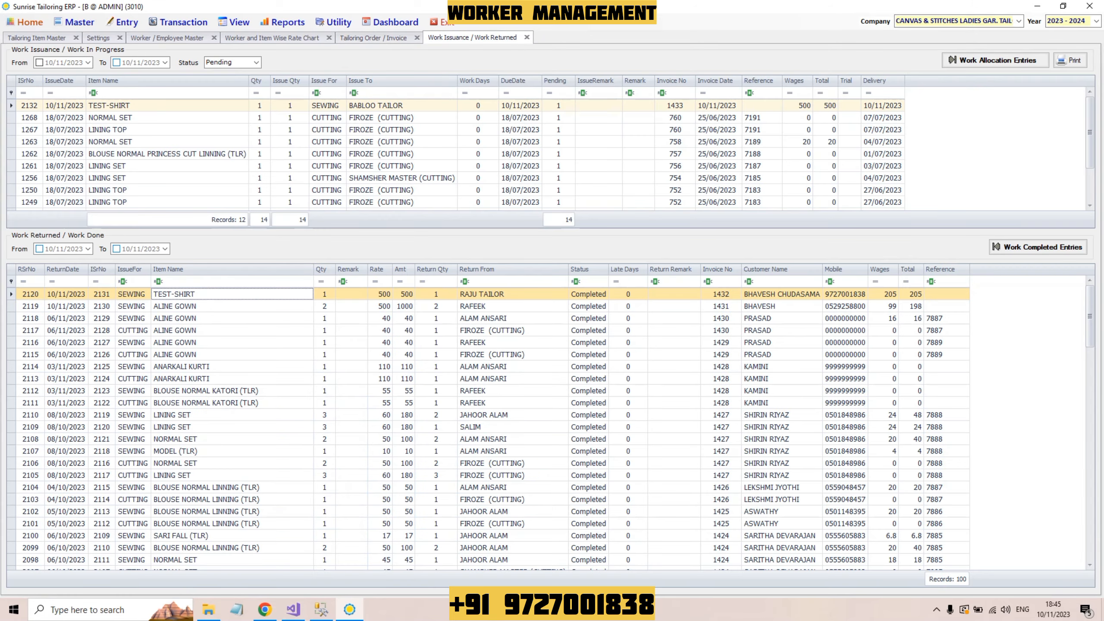
left_click(326, 117)
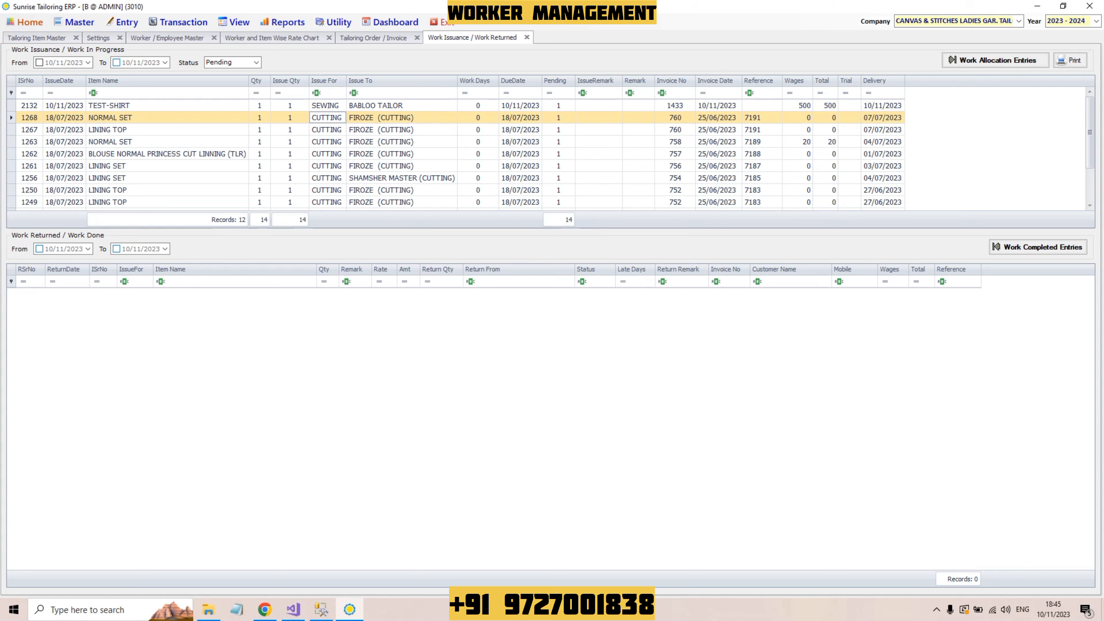
Step: Return invoice 760's NORMAL SET cutting at 25 per piece and agree to forward it
key("Return")
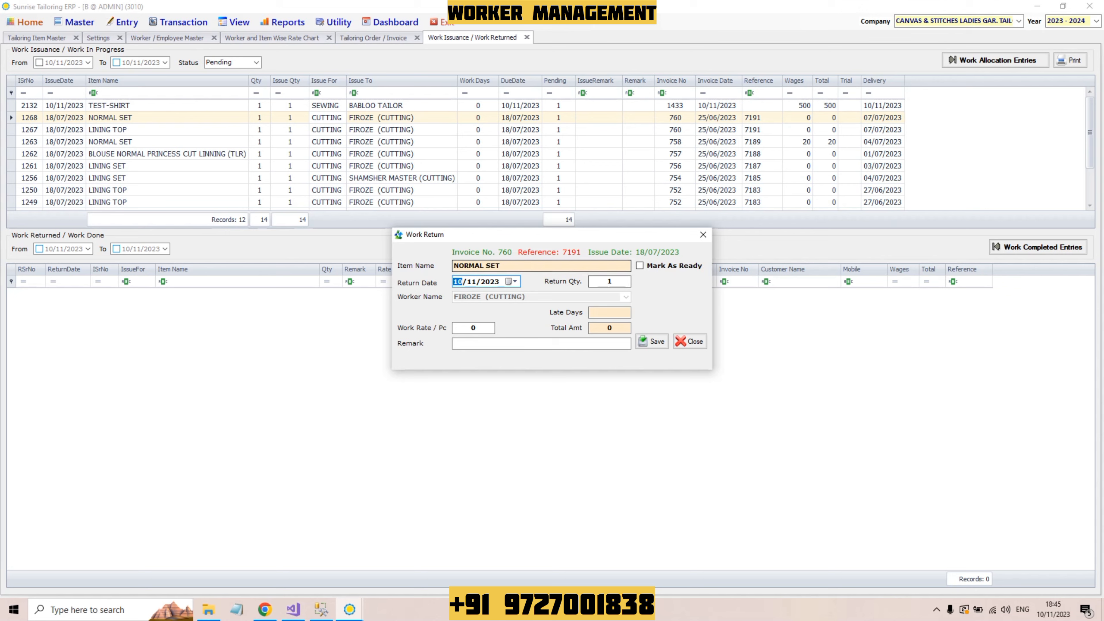
left_click(473, 327)
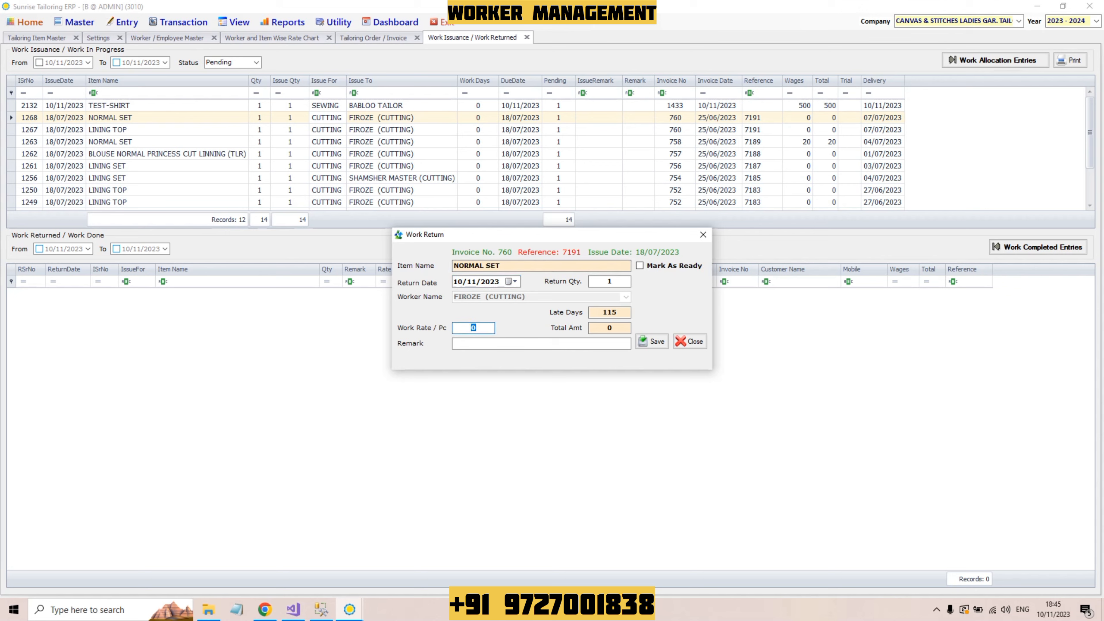
type("25")
key("Tab")
key("Tab")
key("Return")
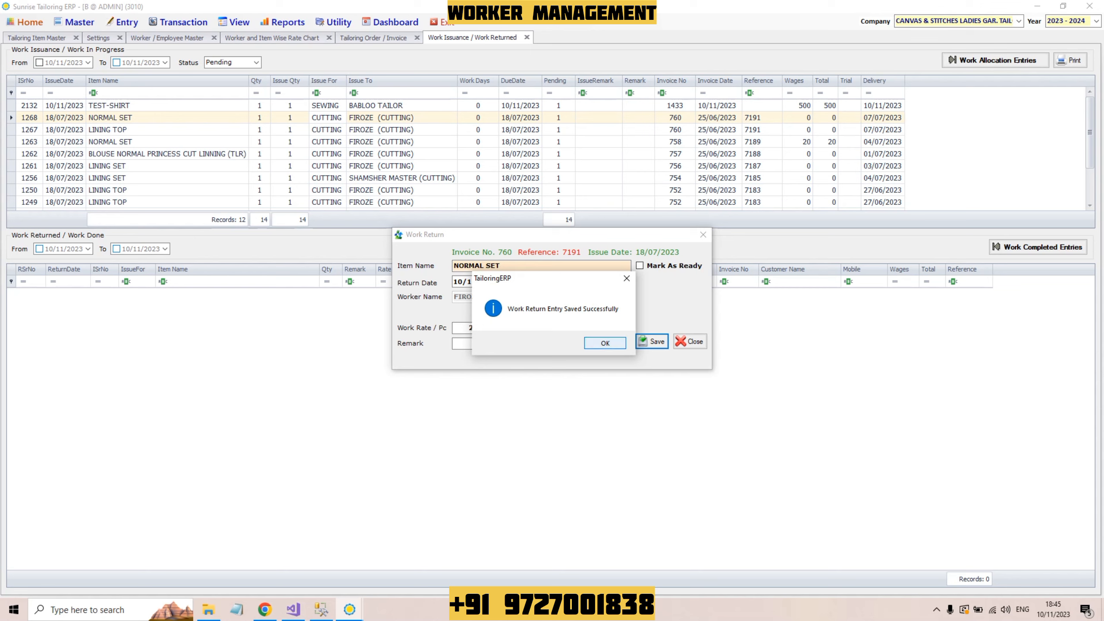
key("Return")
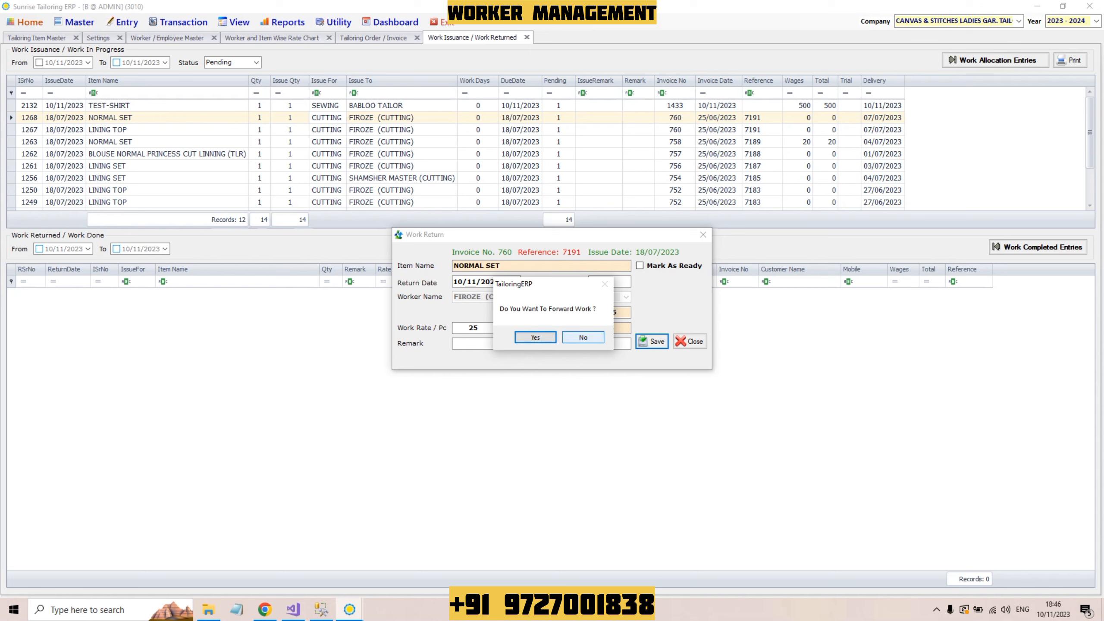
key("Return")
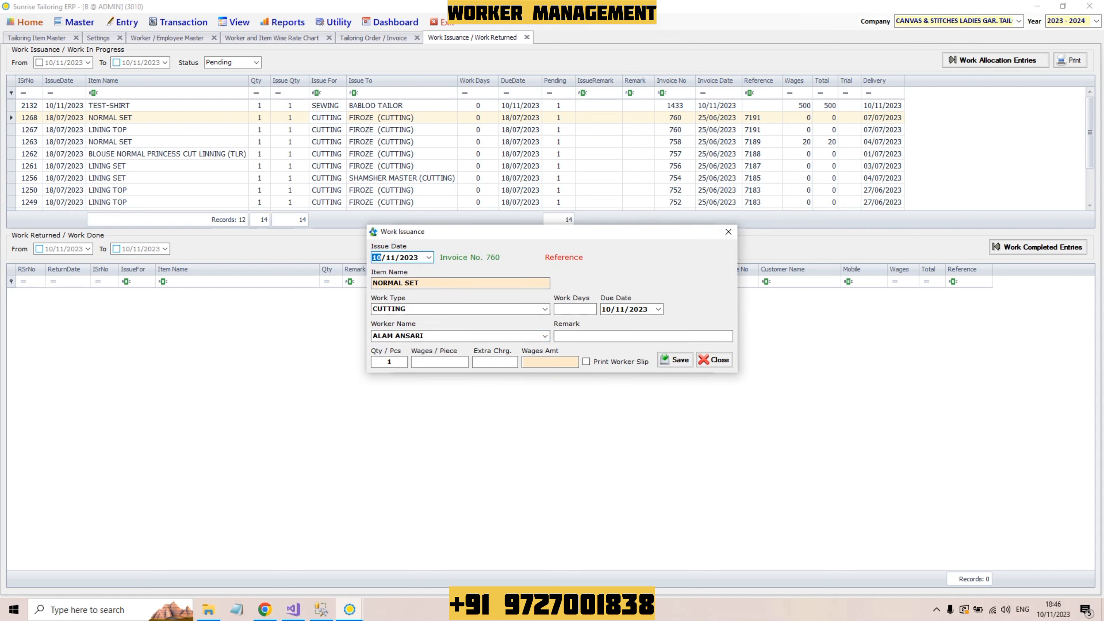
Step: Issue invoice 760's NORMAL SET to PRASAD for SEWING, quantity 1 at 20 per piece
left_click_drag(552, 231, 570, 213)
left_click(563, 291)
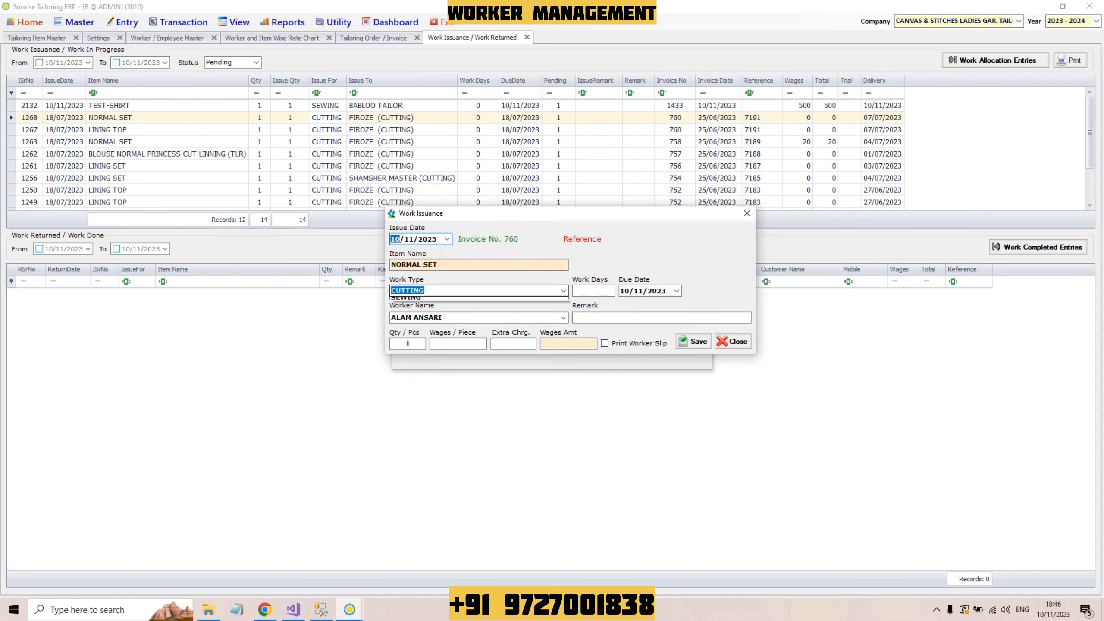
left_click(521, 308)
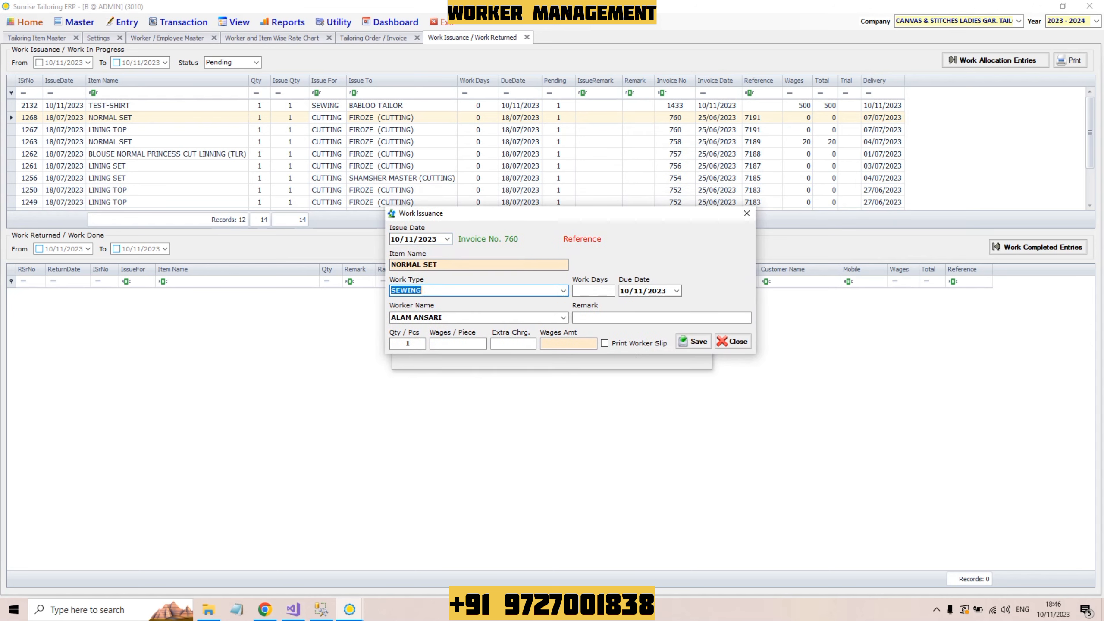
left_click(593, 291)
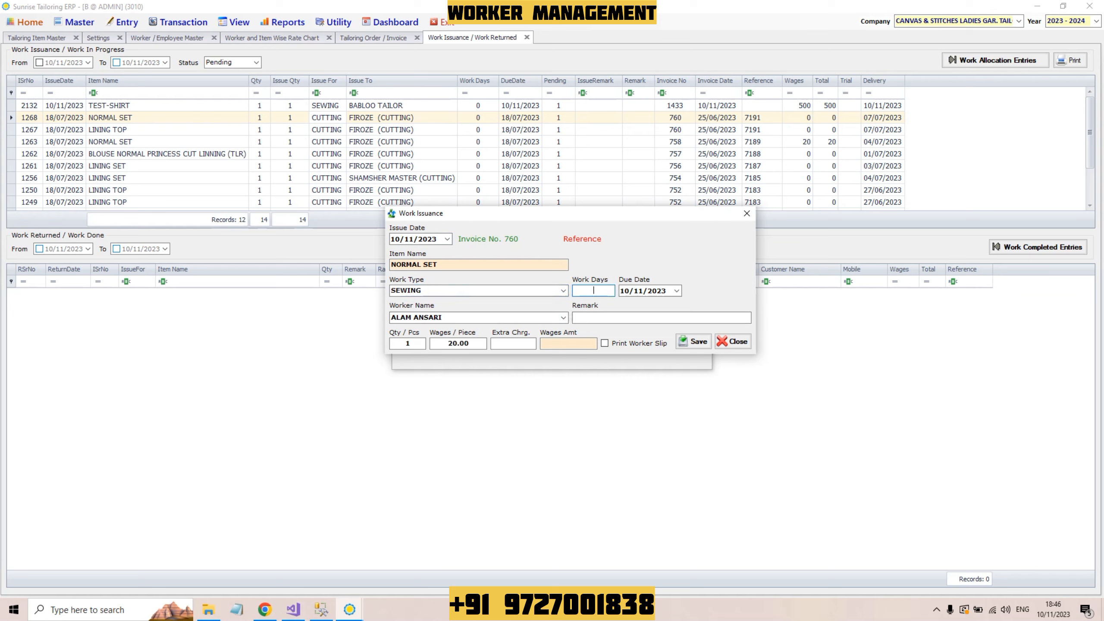
left_click(563, 318)
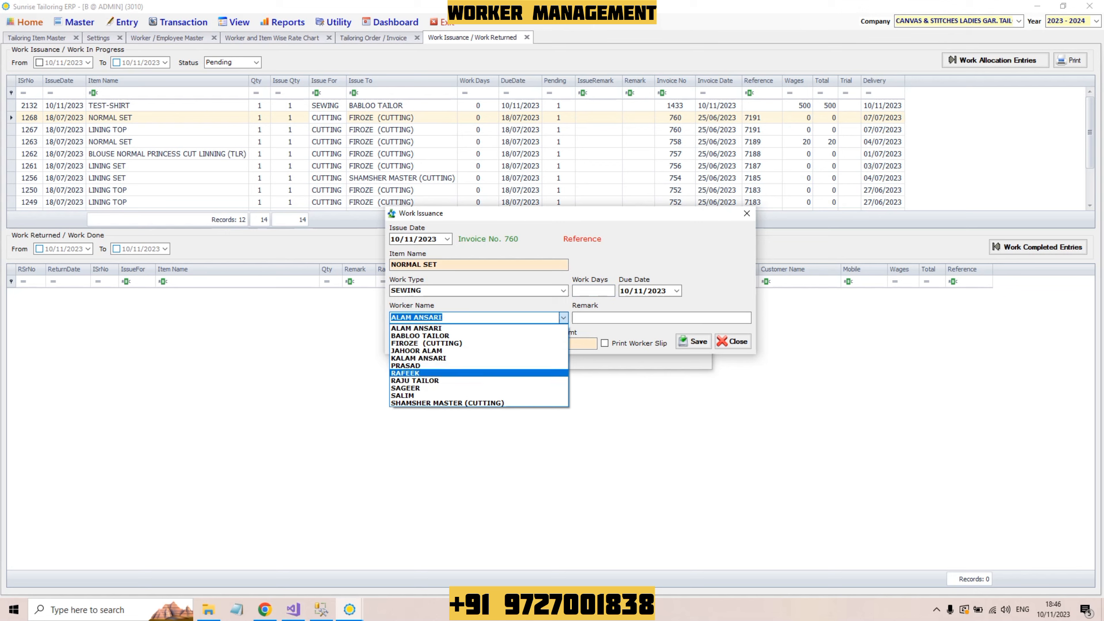
left_click(405, 365)
key("Return")
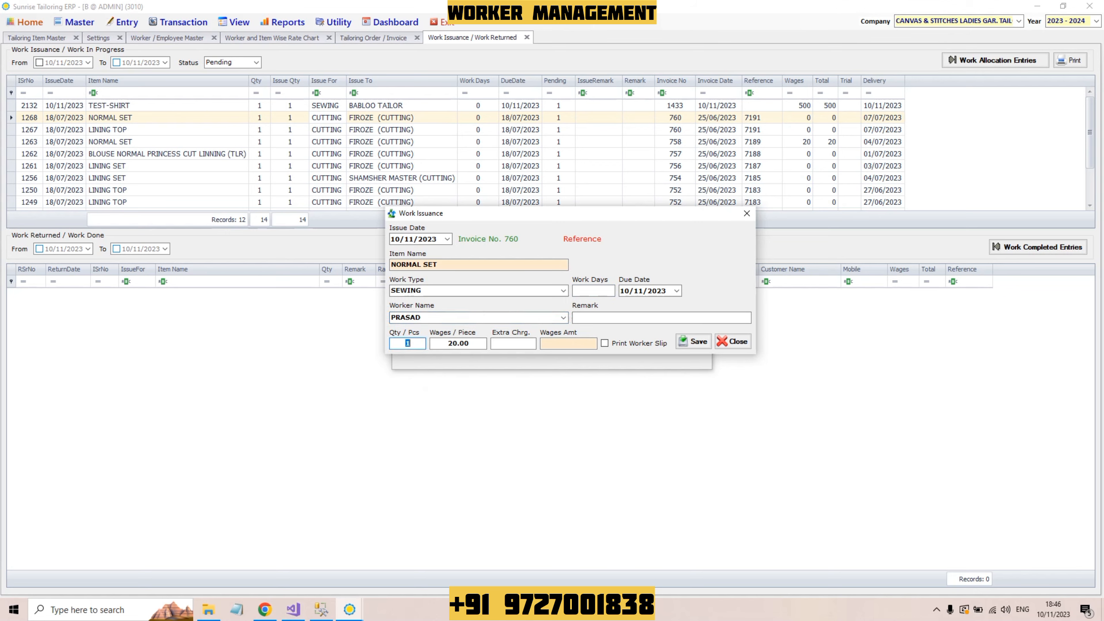
key("Return")
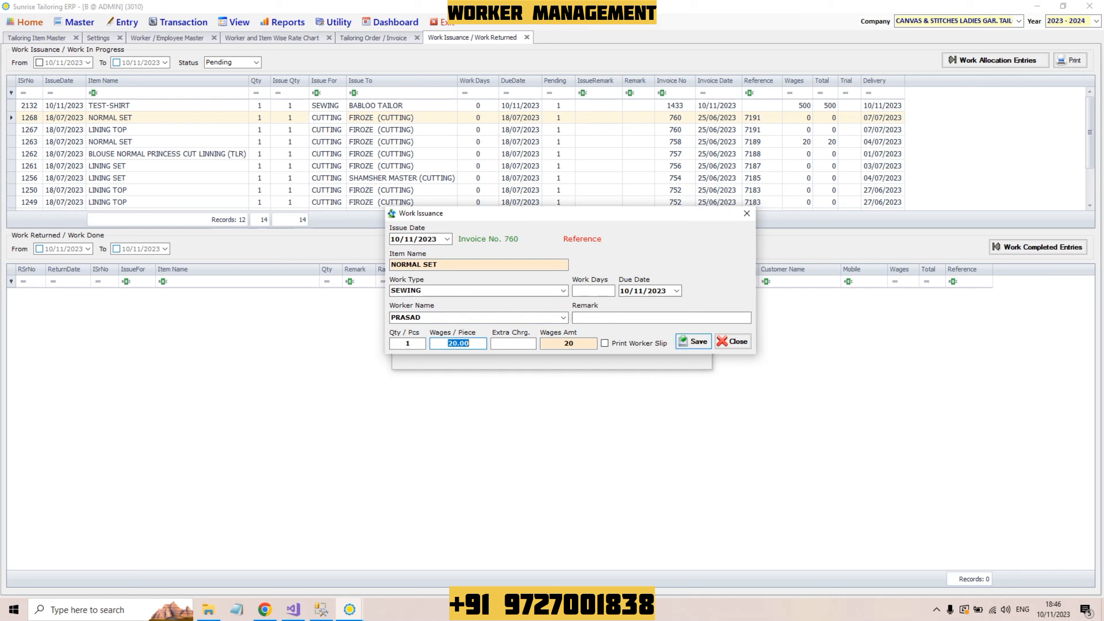
left_click(694, 342)
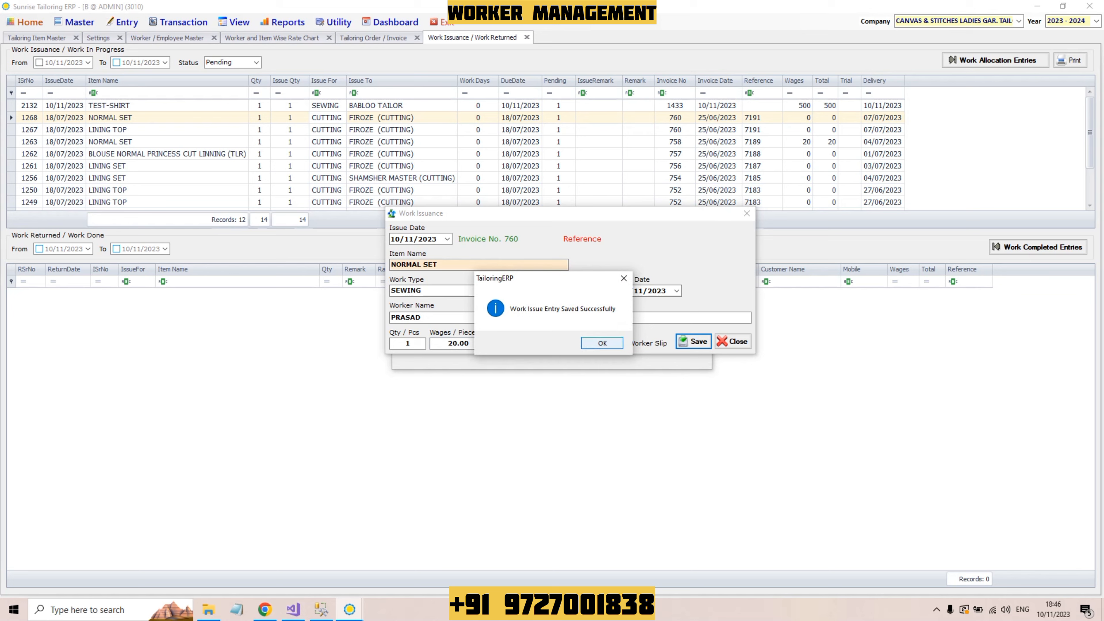
key("Return")
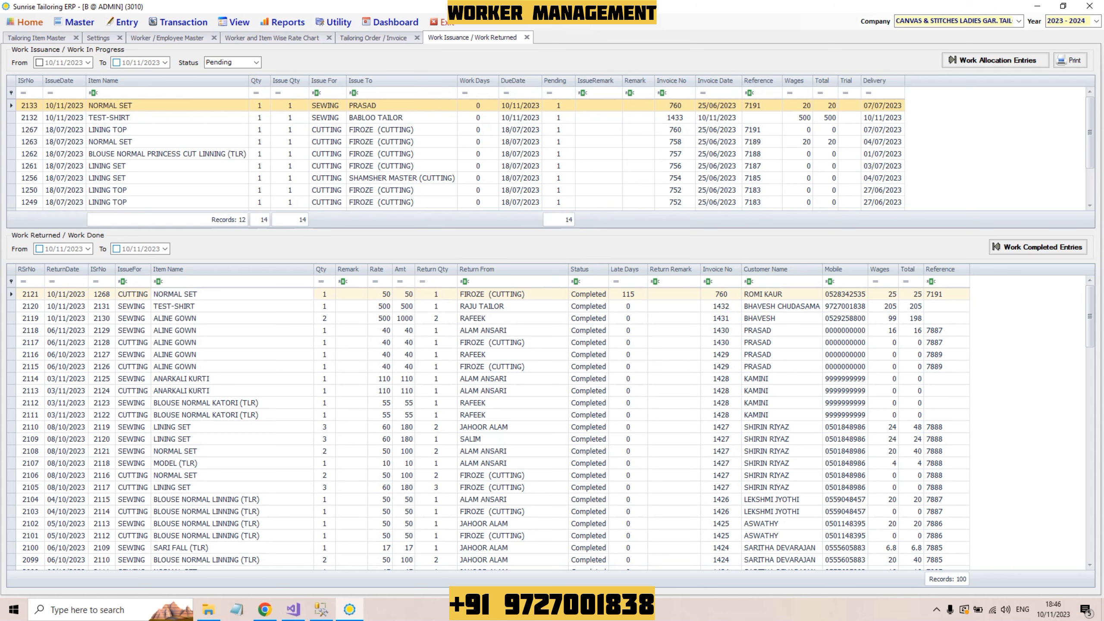
Step: Check issues 2132 and 2133, load completed work entries, and inspect returns 2121 and 2120
left_click(325, 117)
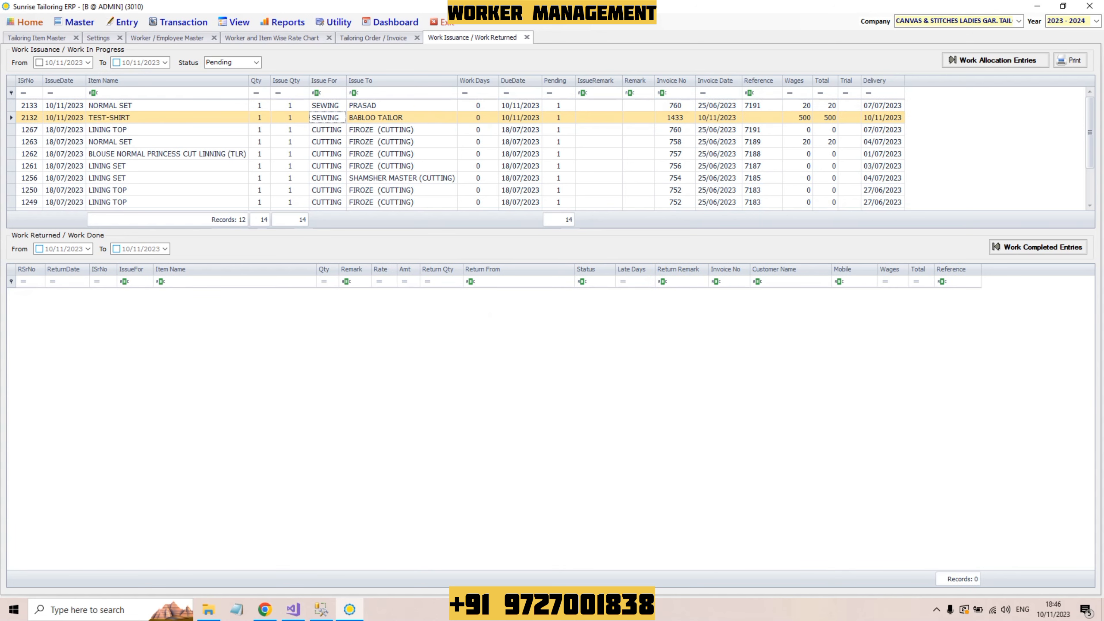
left_click(401, 105)
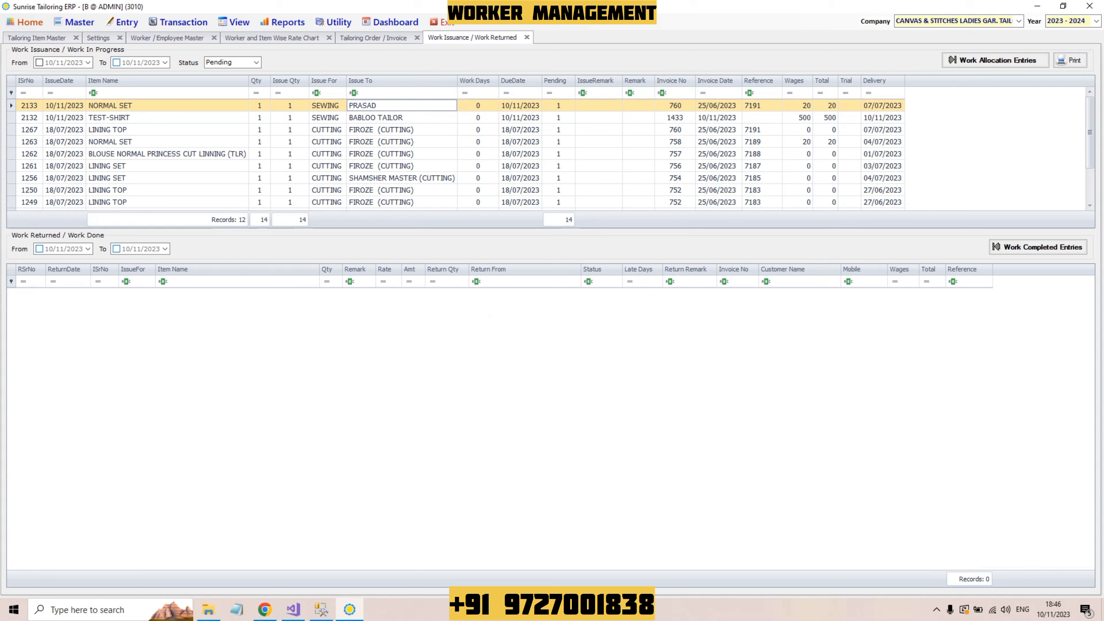
left_click(1038, 246)
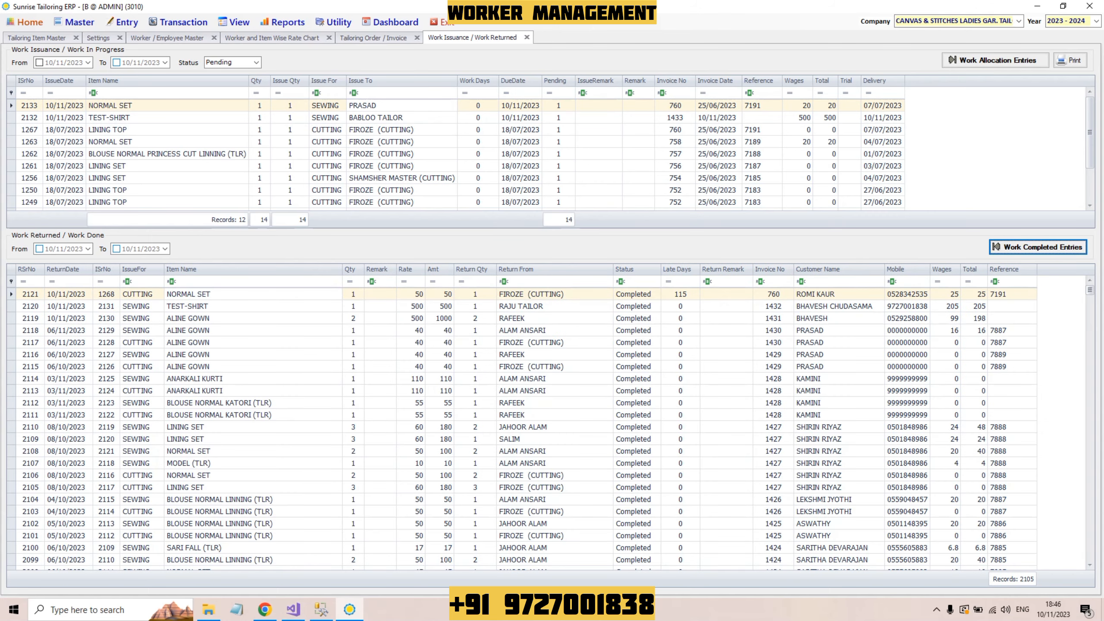
left_click(253, 294)
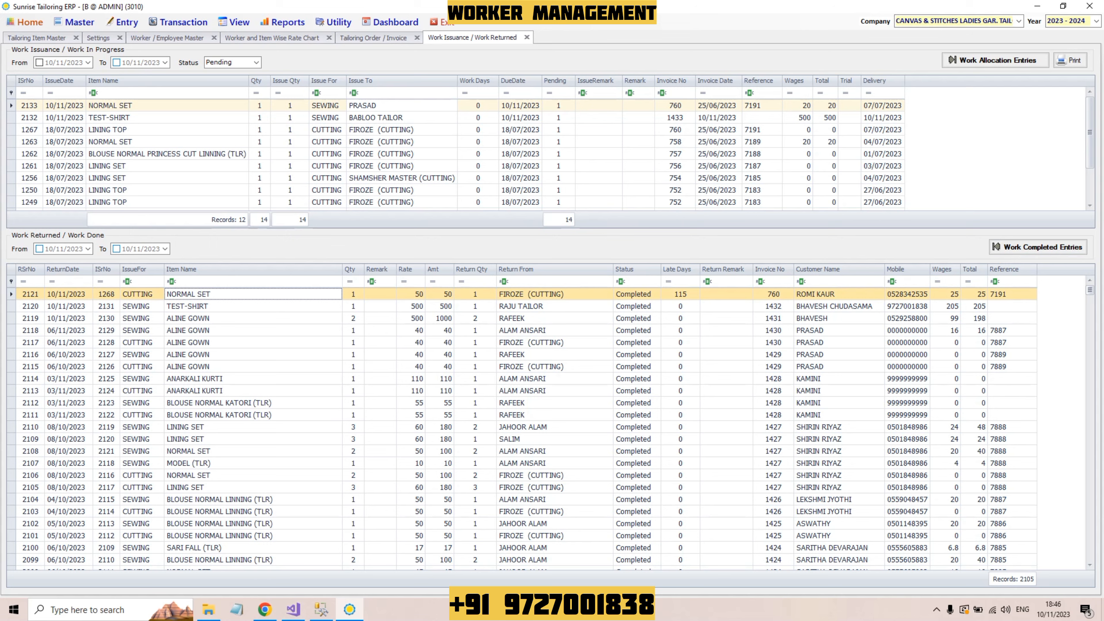
left_click(554, 307)
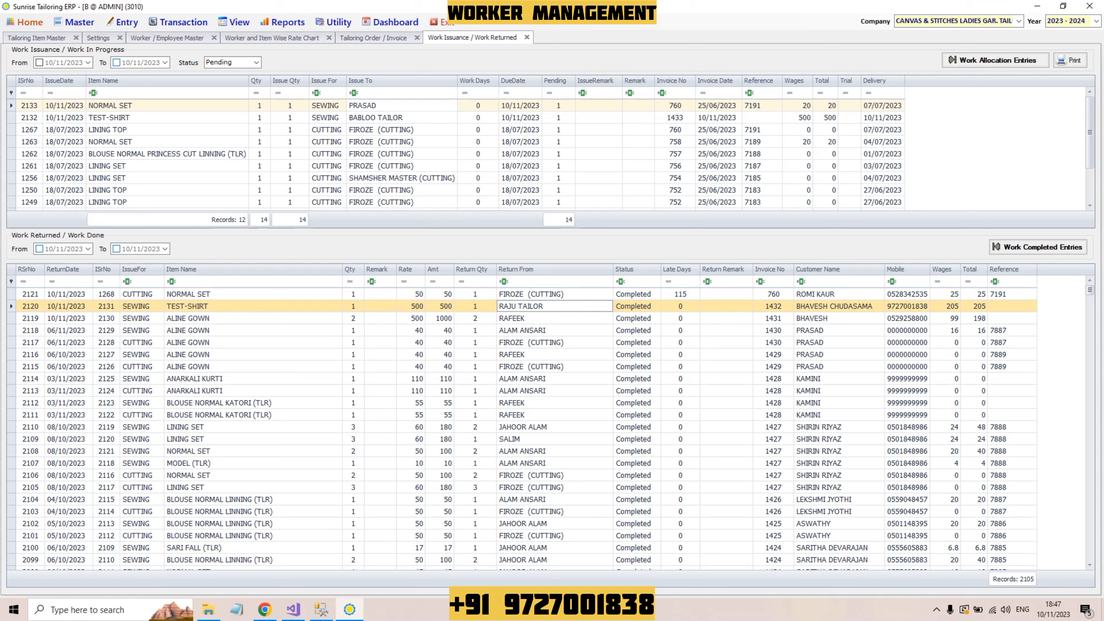
left_click(122, 22)
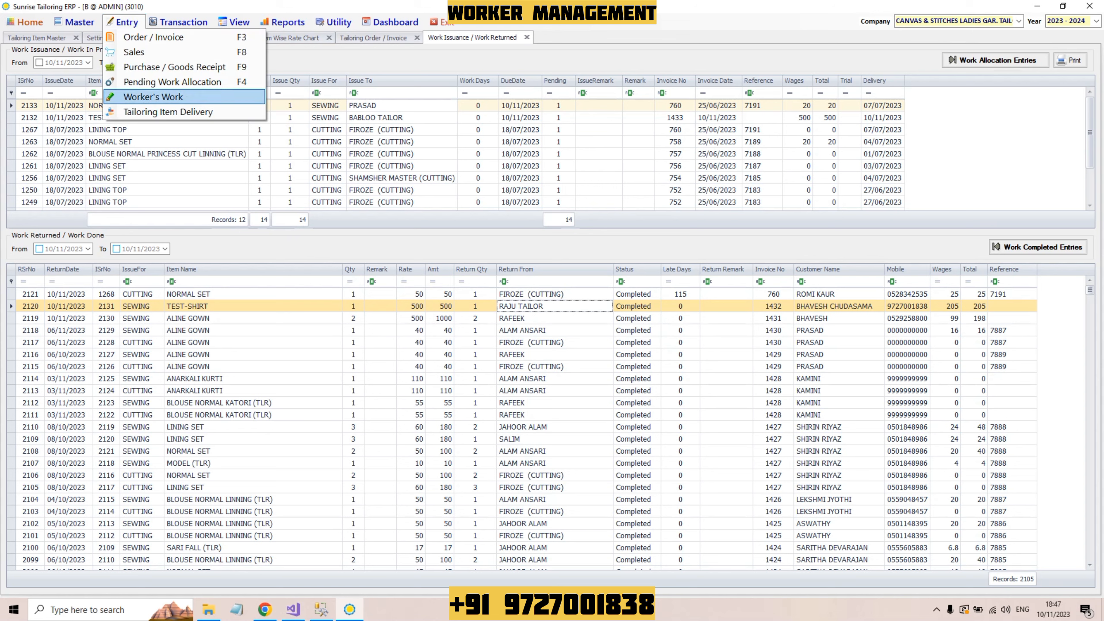
Step: Open the Worker / Employee Work Entry register from the Entry menu's Worker's Work option
key("Return")
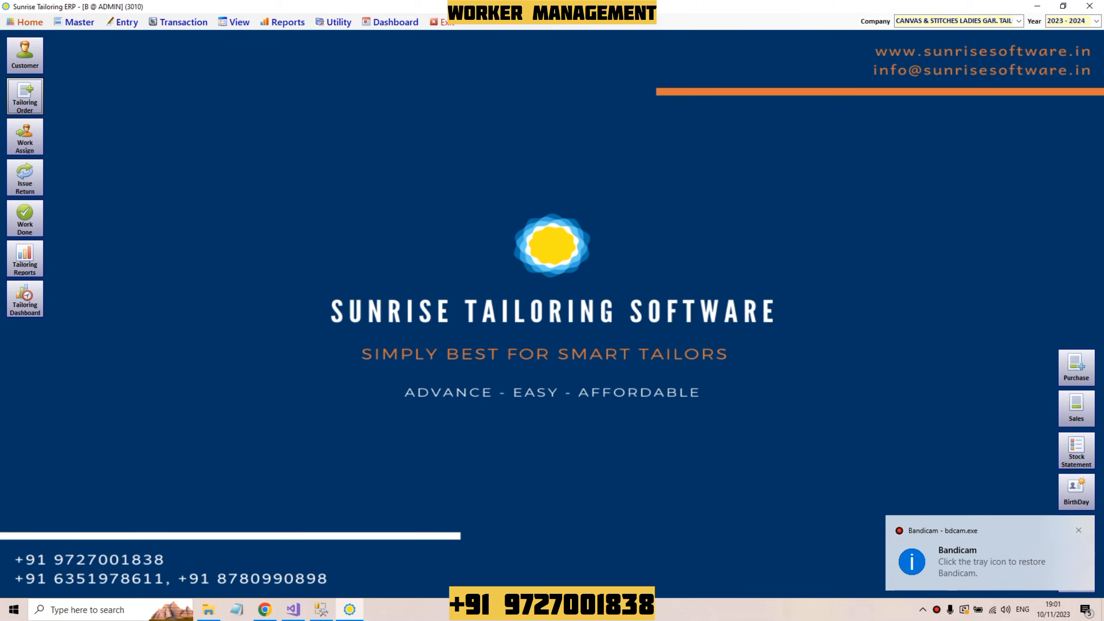
key("alt+e")
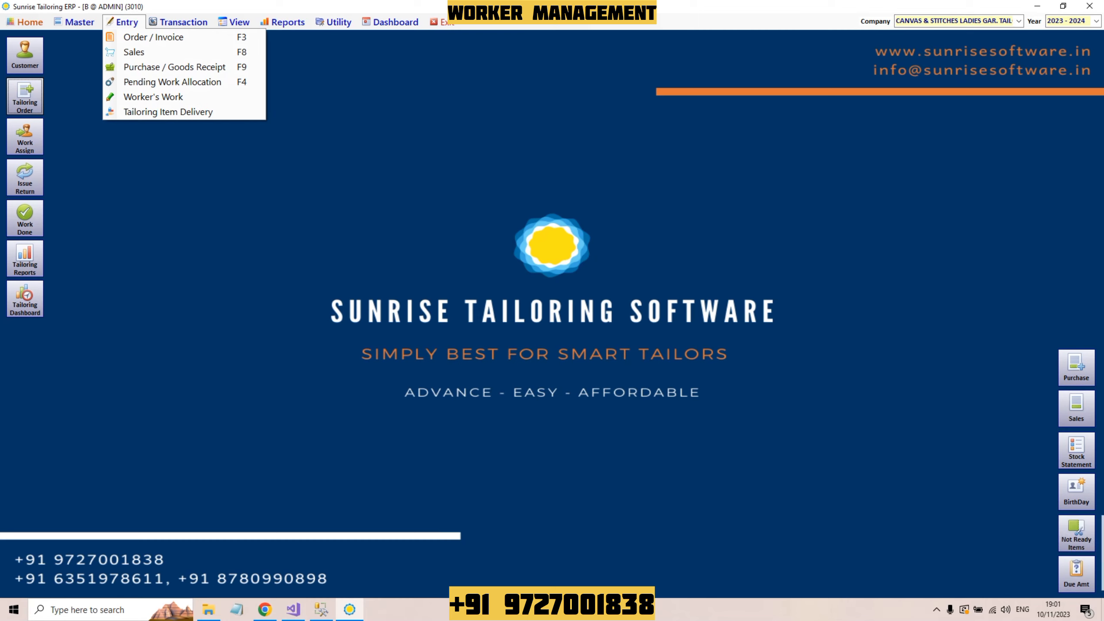
key("Down")
key("Down")
key("Down")
key("Down")
key("Down")
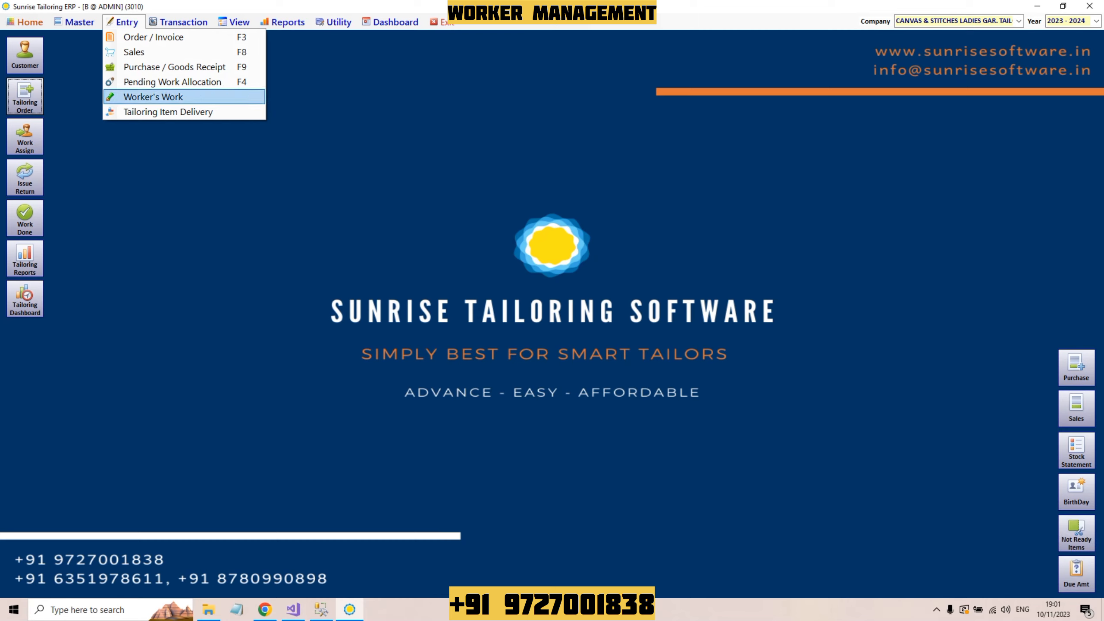
key("Return")
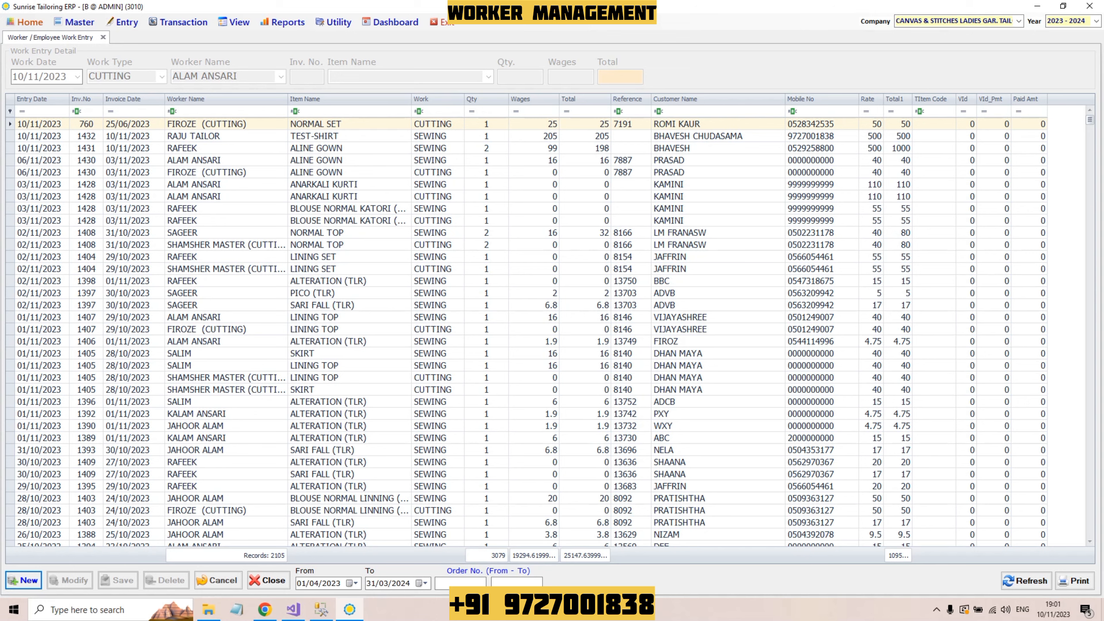
Step: Set the register's start date to 01/10/2023 and refresh the work entry listing
left_click(226, 111)
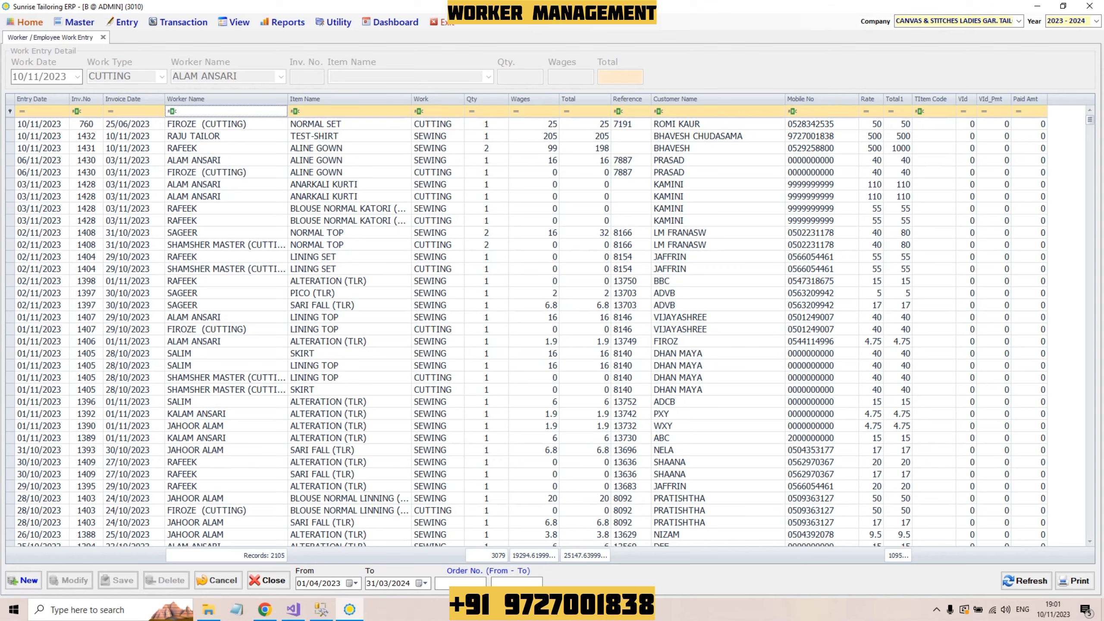
type("fir")
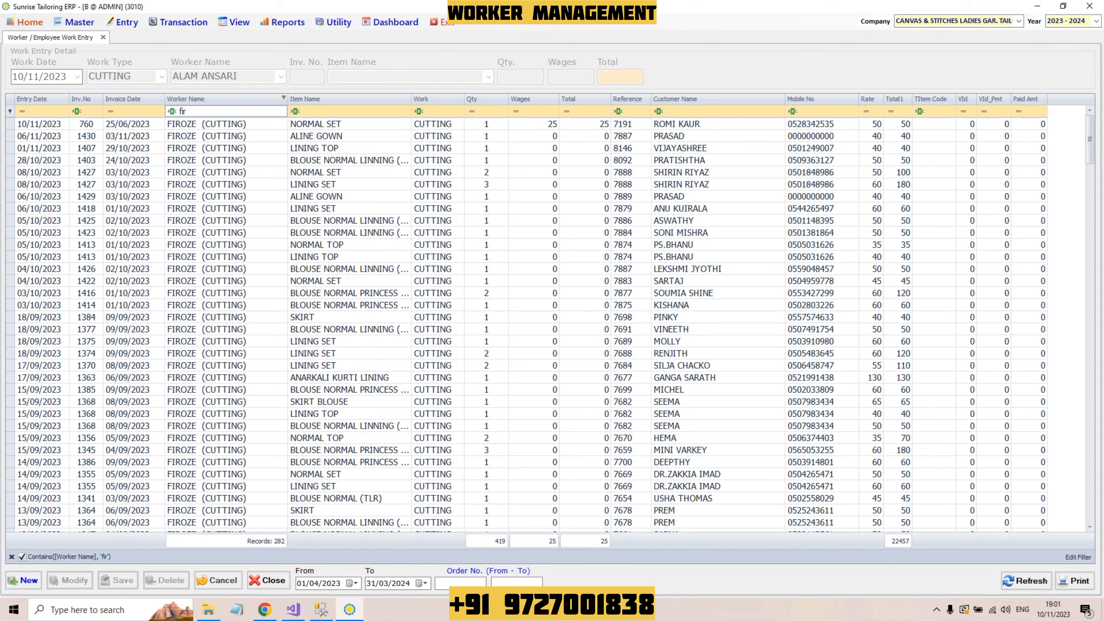
type("o")
key("BackSpace")
key("BackSpace")
key("BackSpace")
key("BackSpace")
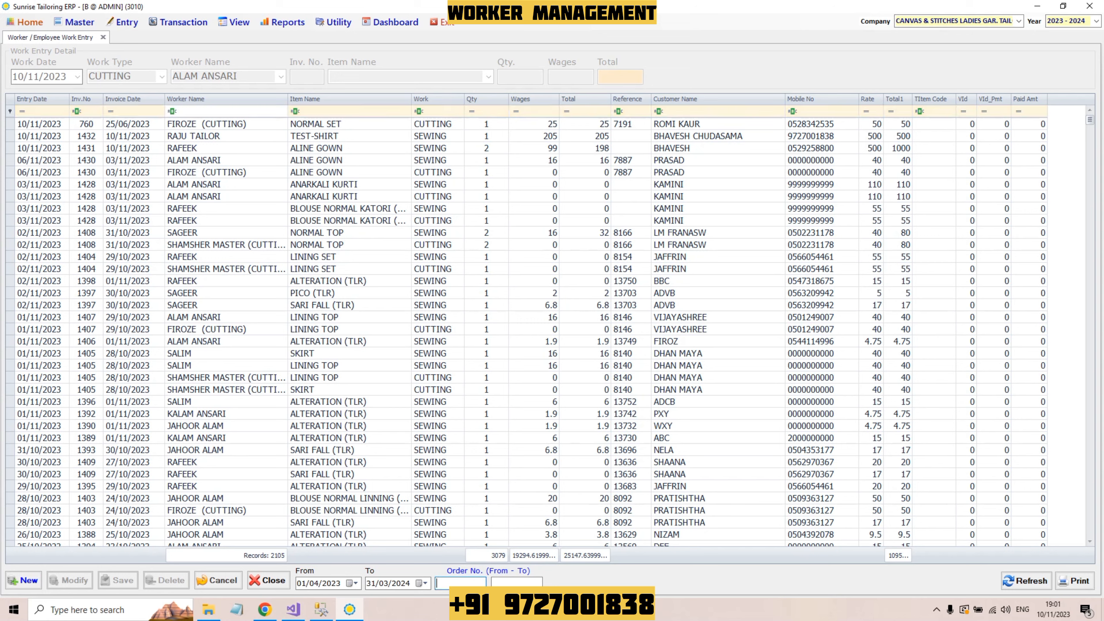
left_click(301, 583)
left_click(314, 583)
type("10")
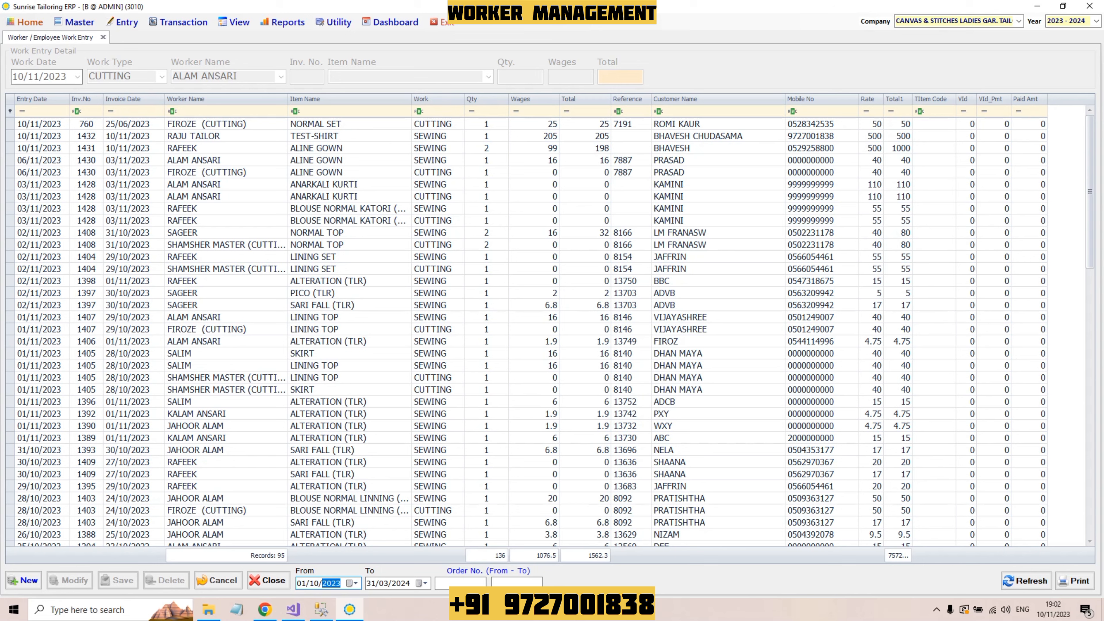
left_click(1025, 581)
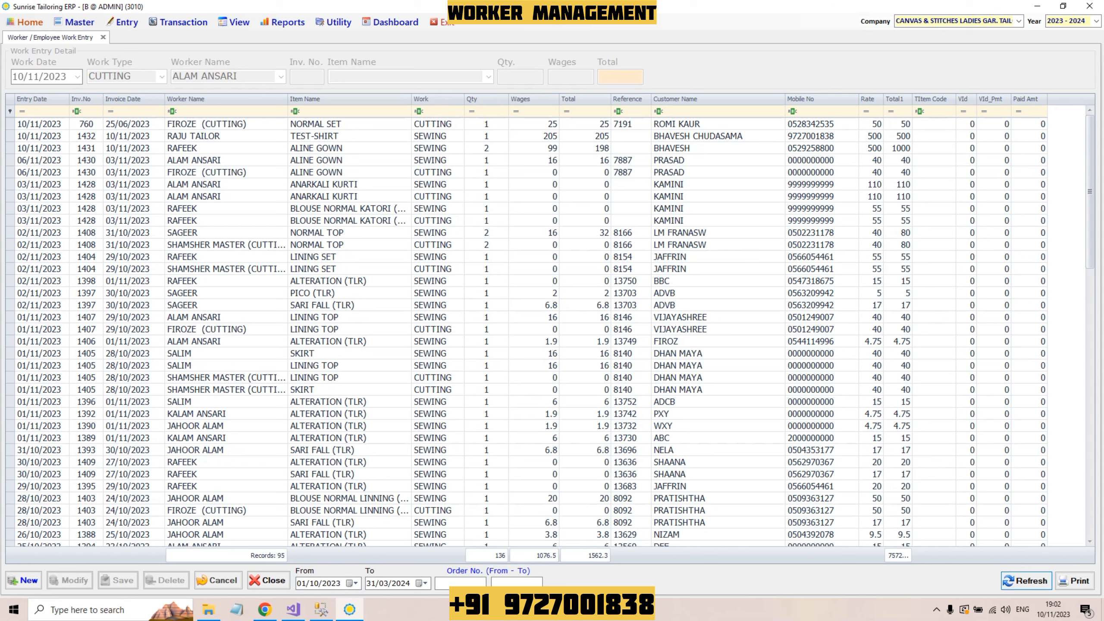
key("Return")
scroll(552, 333, "down", 9)
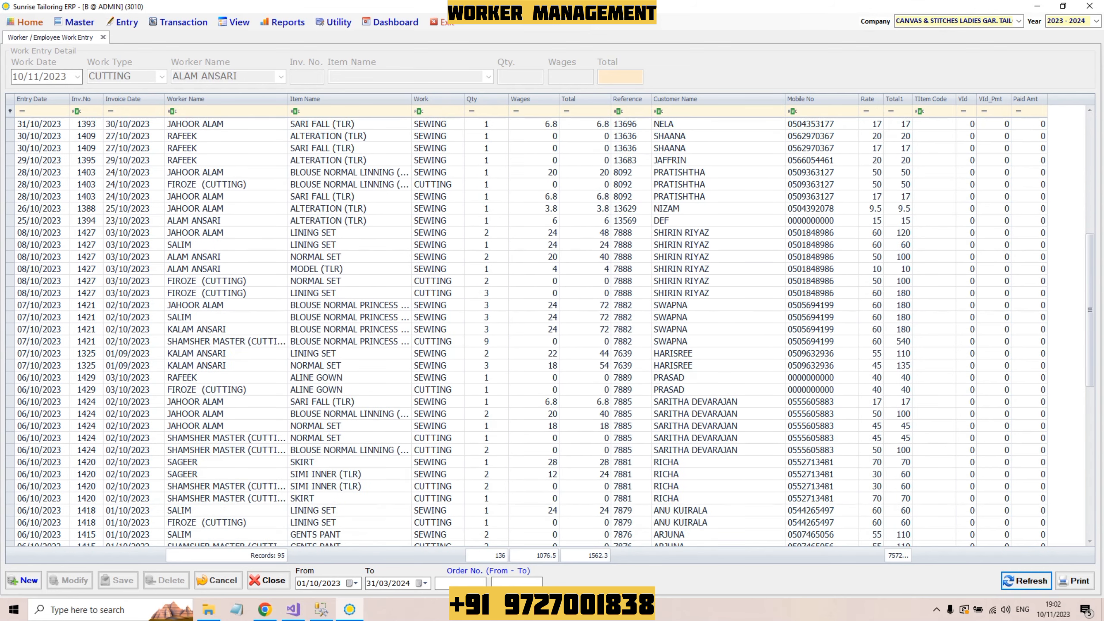
scroll(552, 330, "up", 9)
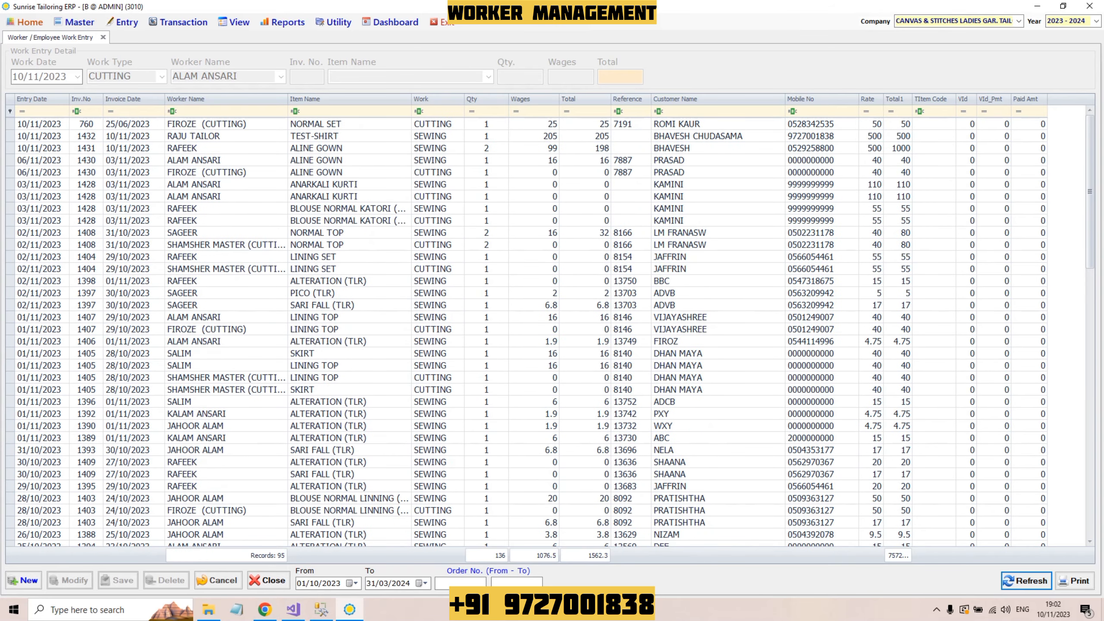
Step: Set the end date to 10/10/2023 and open the printable report of the filtered entries
left_click(371, 582)
type("10102023")
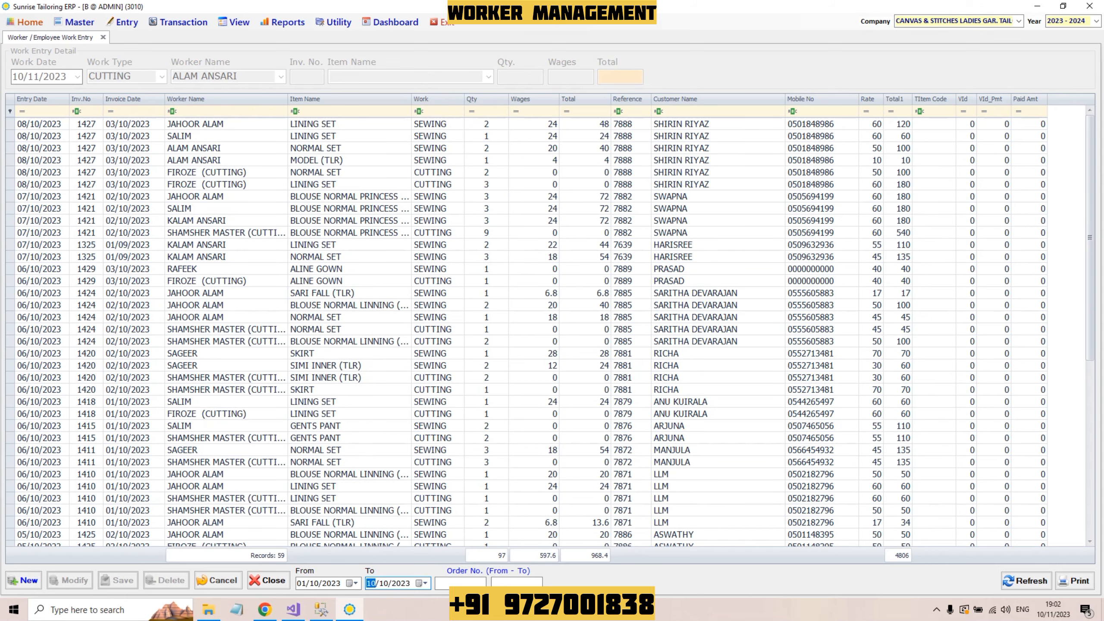
scroll(550, 330, "down", 8)
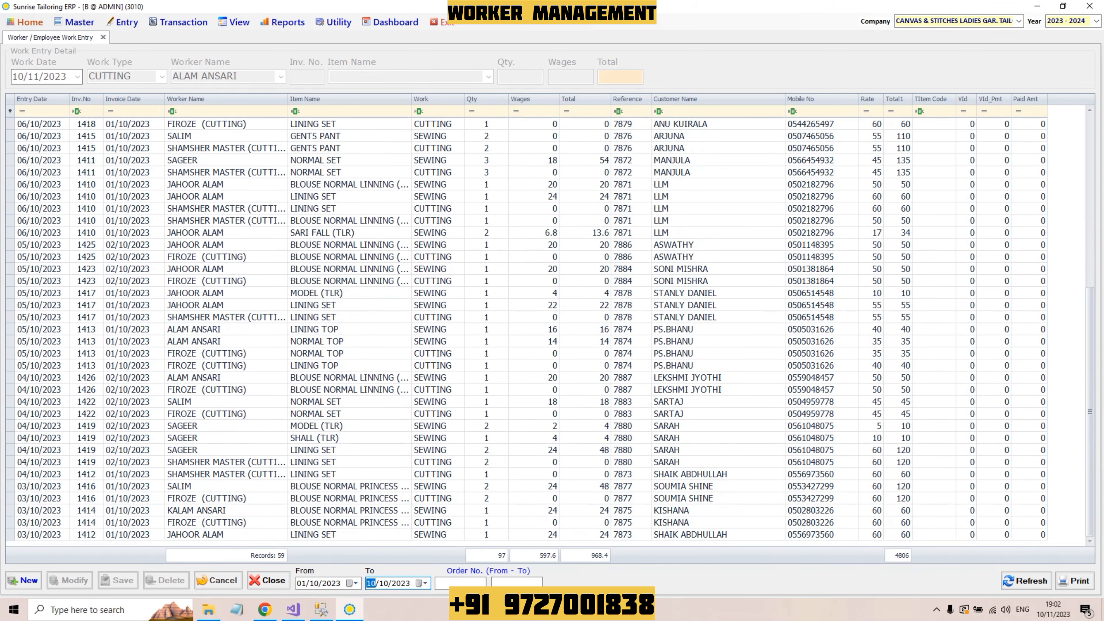
scroll(551, 333, "up", 3)
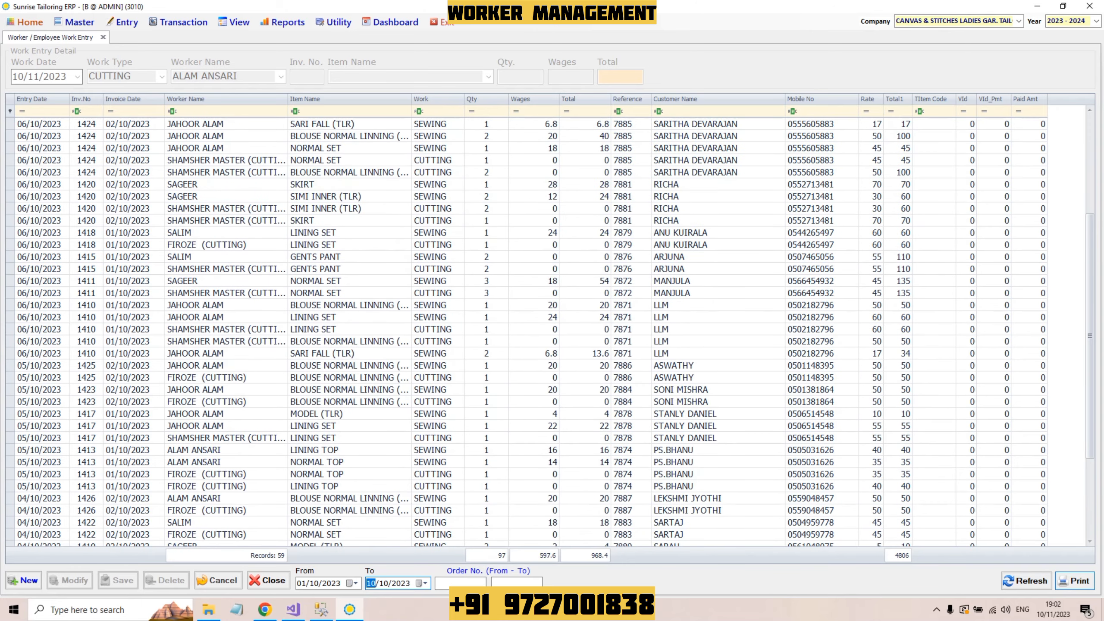
left_click(1073, 581)
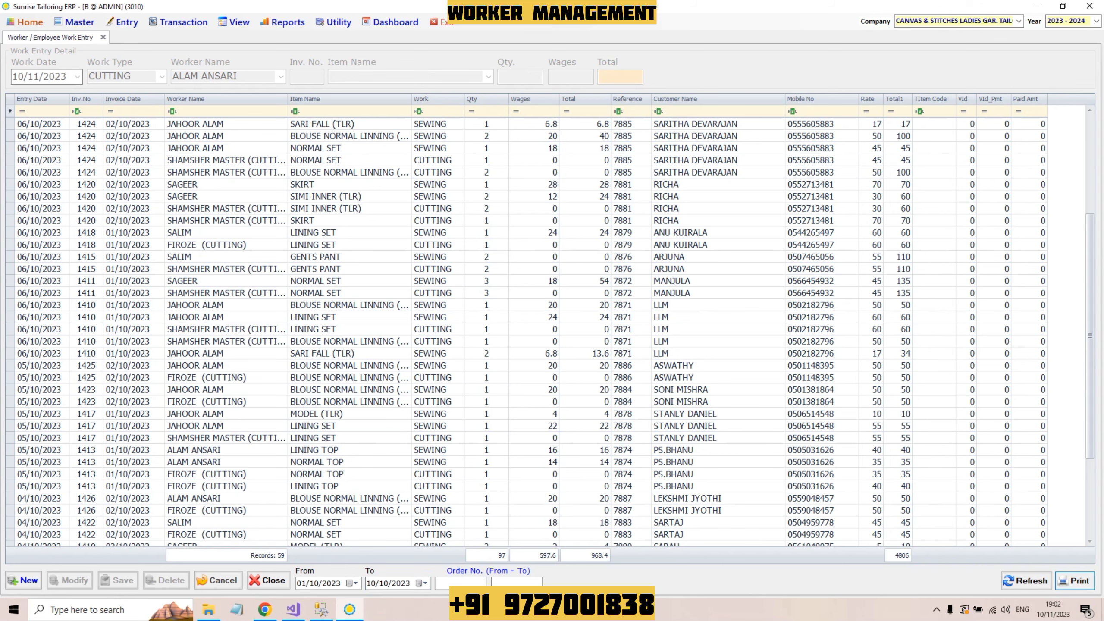
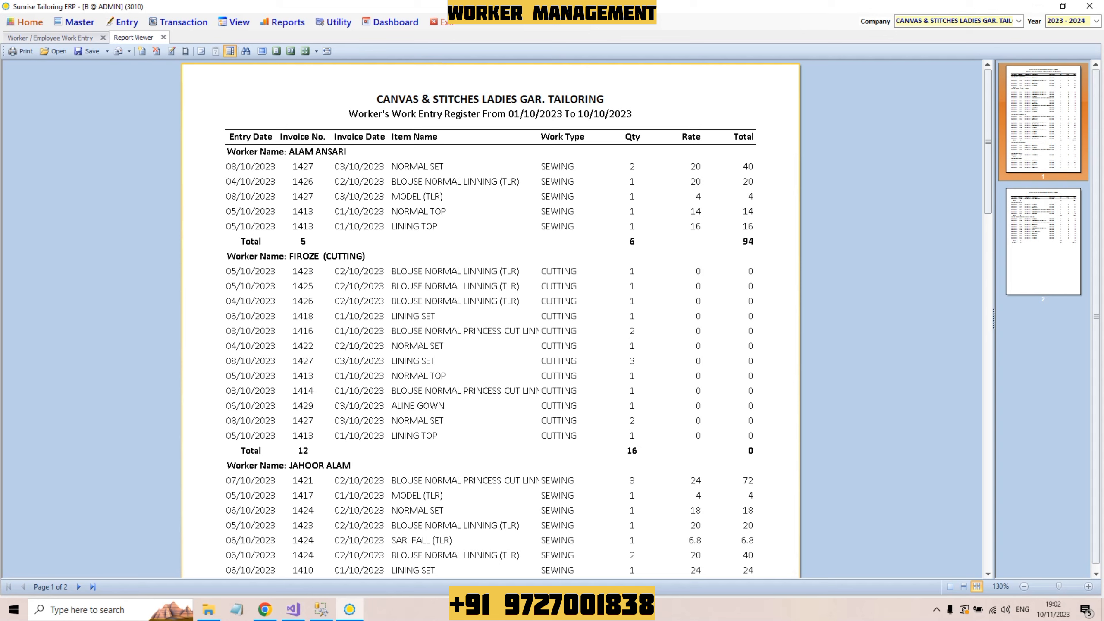
Step: Page through both pages of the Worker's Work Entry Register (grand total 968.4), then open the View menu
scroll(490, 320, "down", 10)
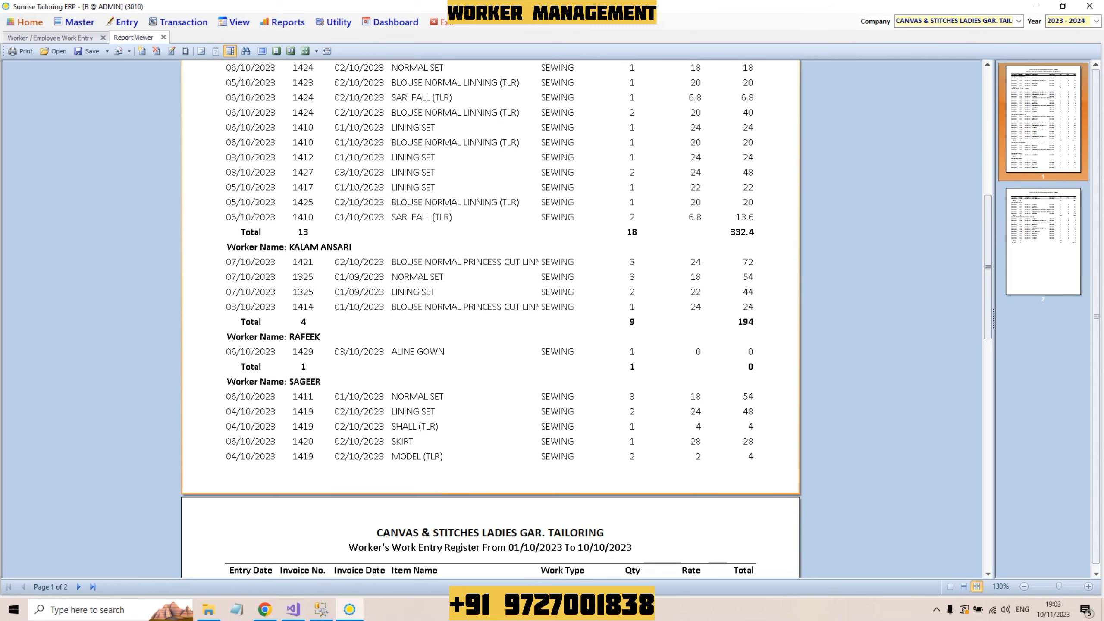
scroll(490, 319, "down", 10)
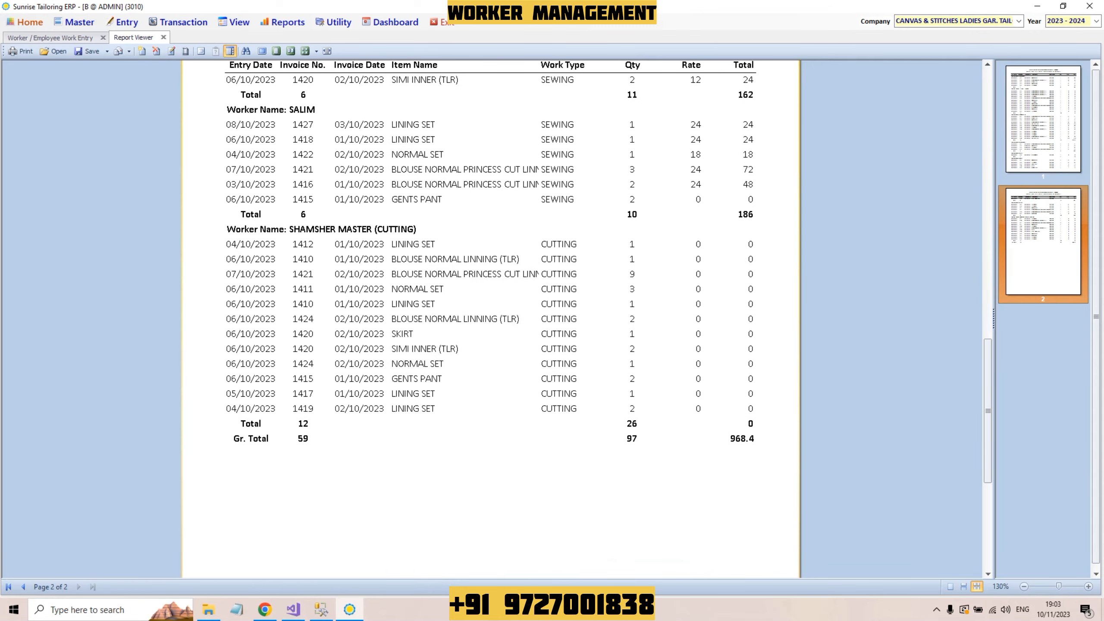
scroll(490, 320, "up", 20)
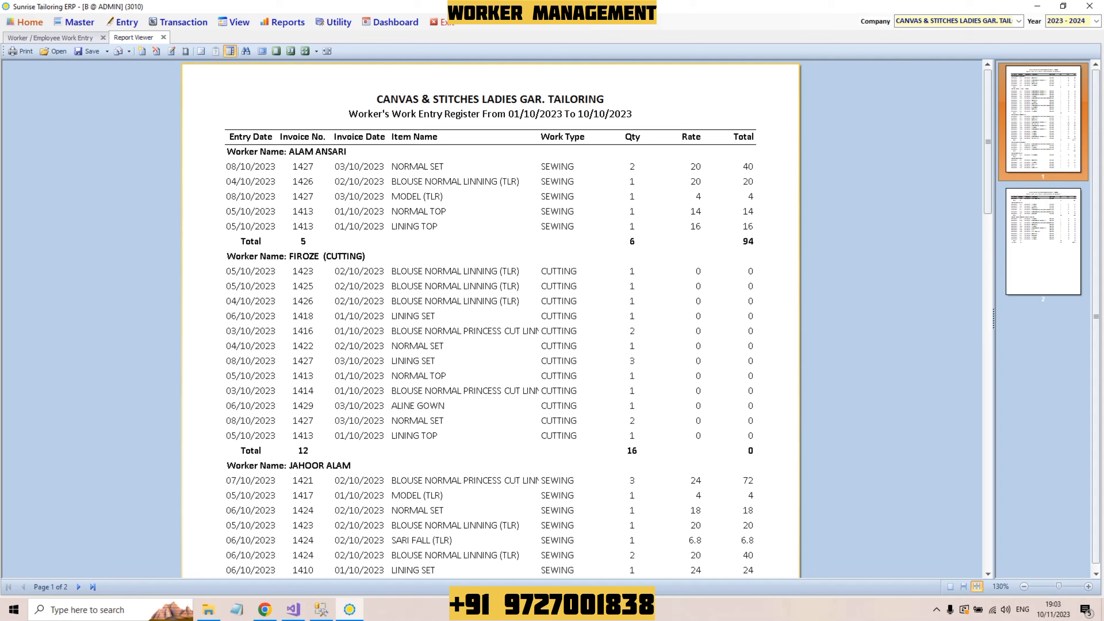
left_click(234, 21)
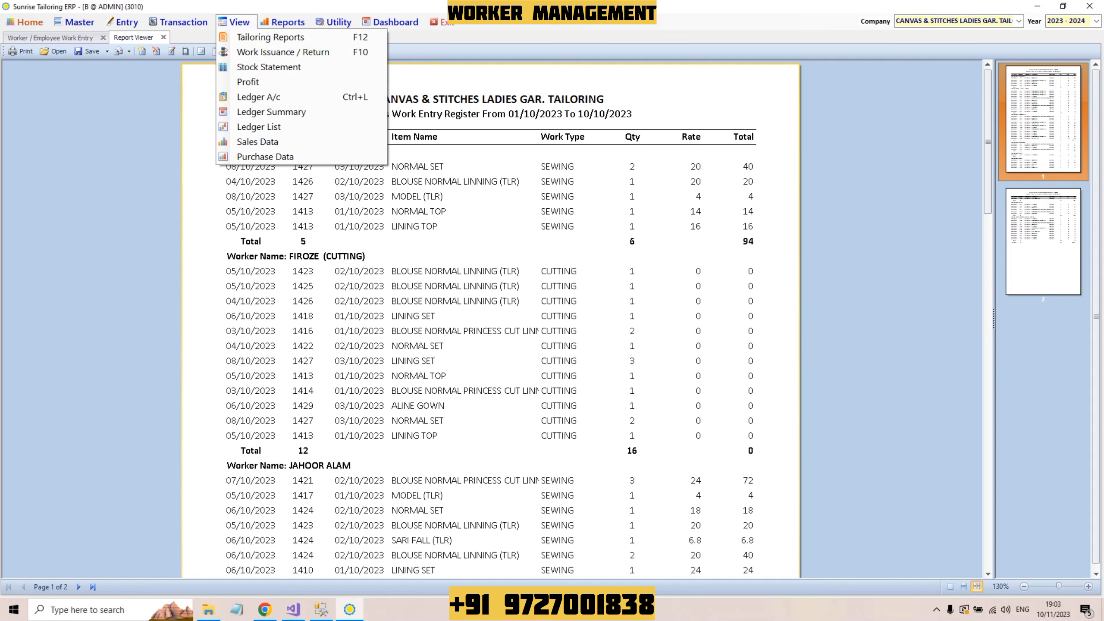
key("Down")
key("Down")
key("Down")
key("Down")
key("Down")
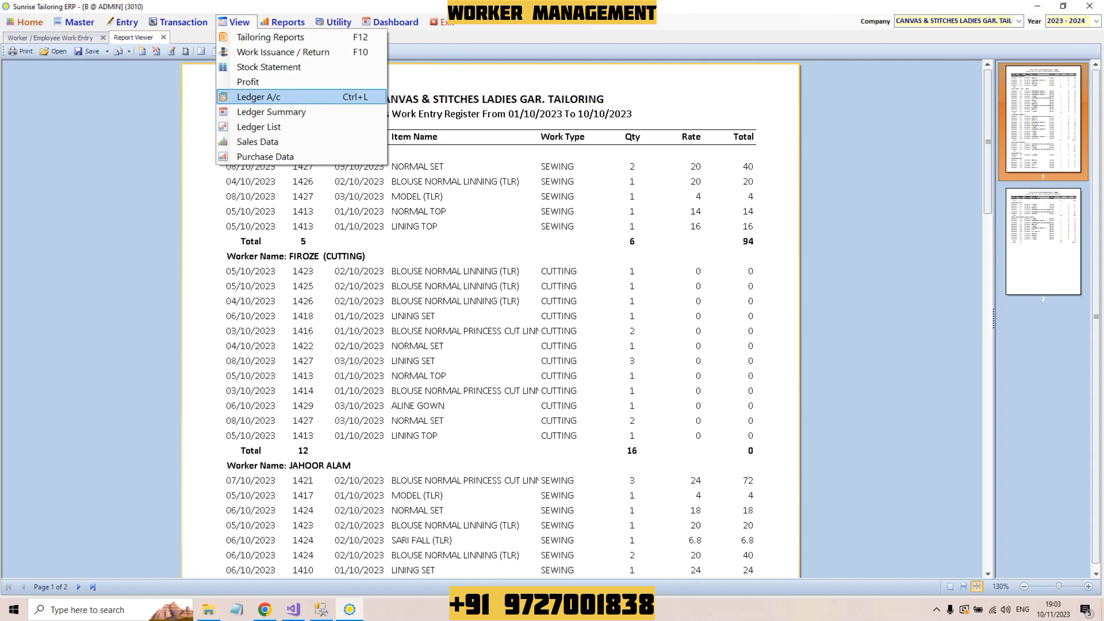
key("Return")
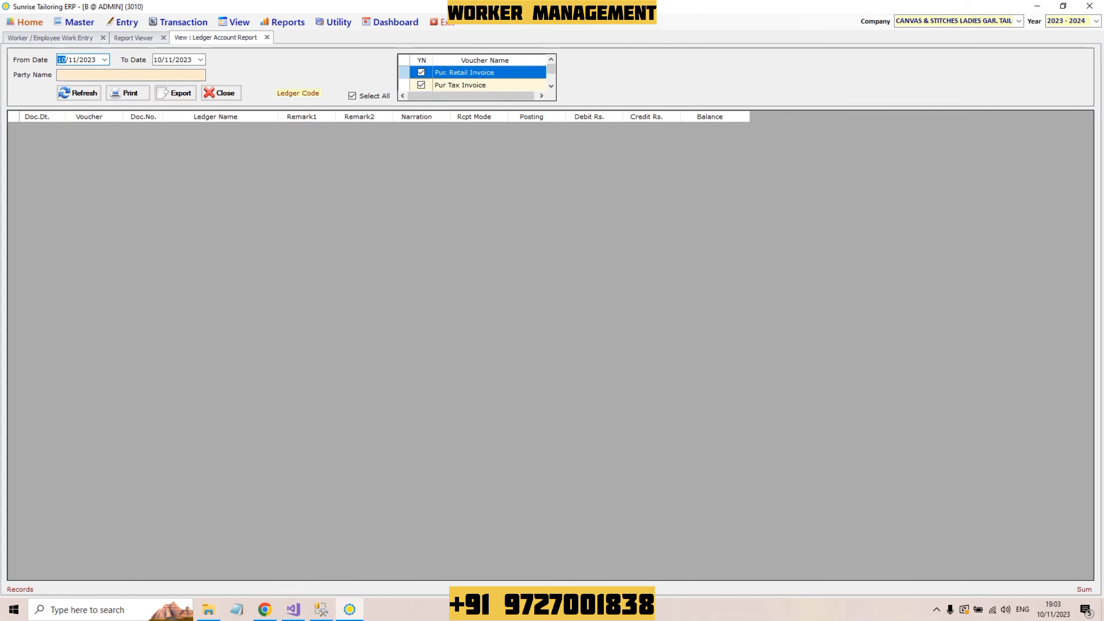
left_click(130, 75)
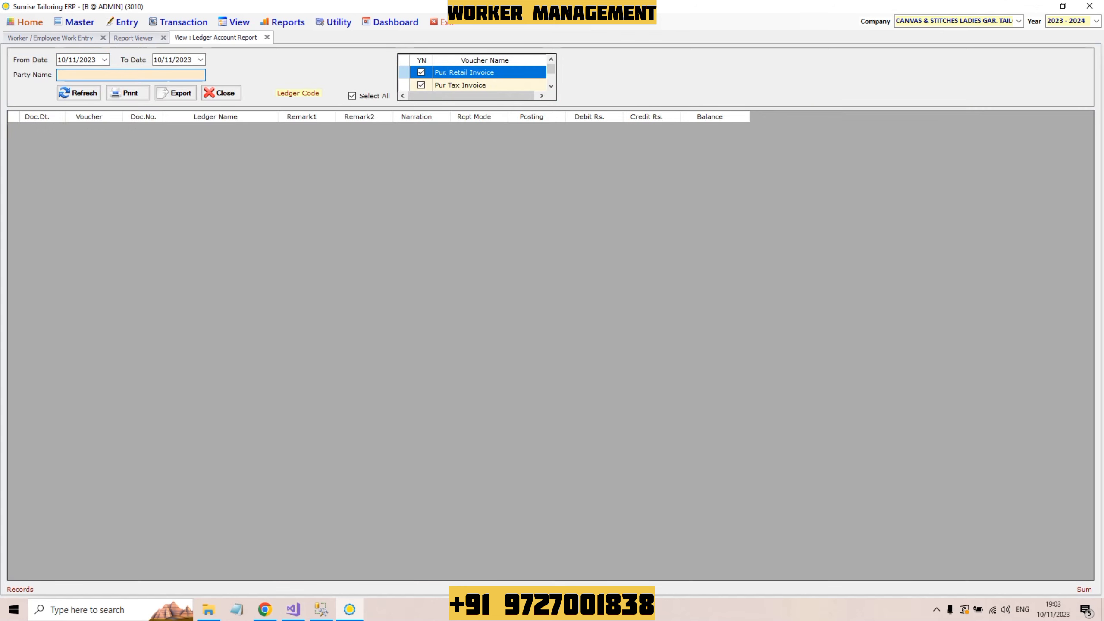
key("Return")
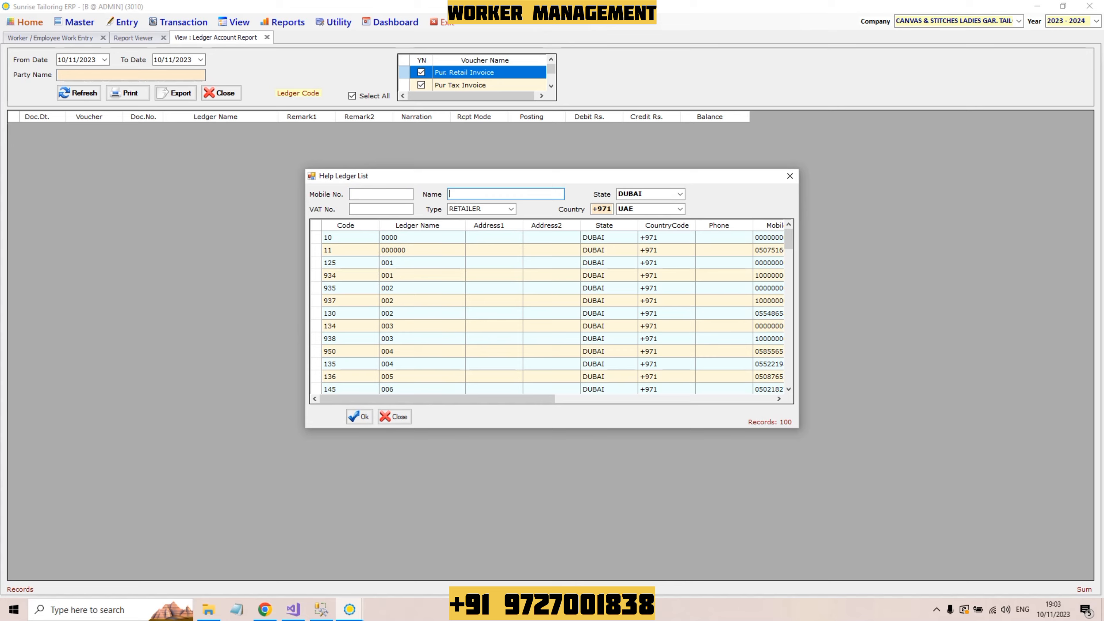
type("ALAM")
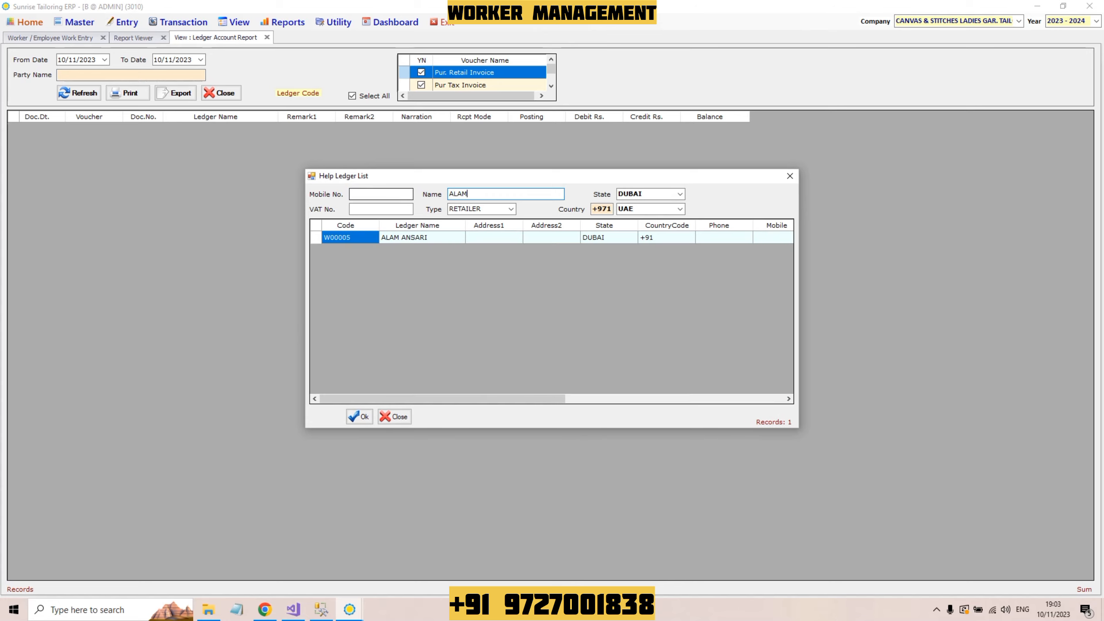
left_click(421, 237)
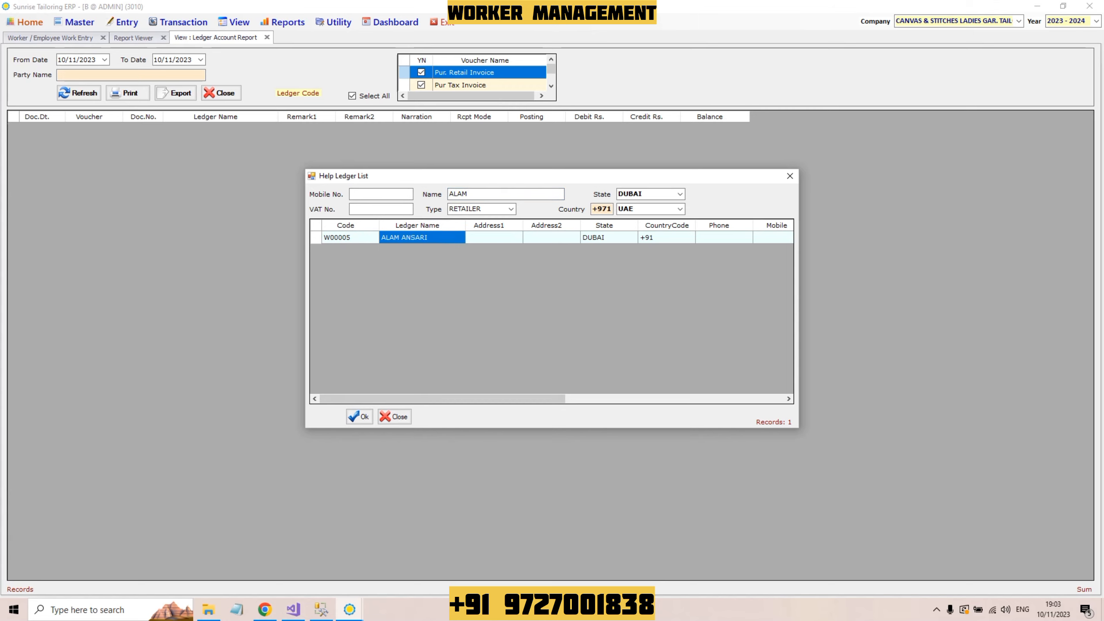
key("Return")
left_click(79, 93)
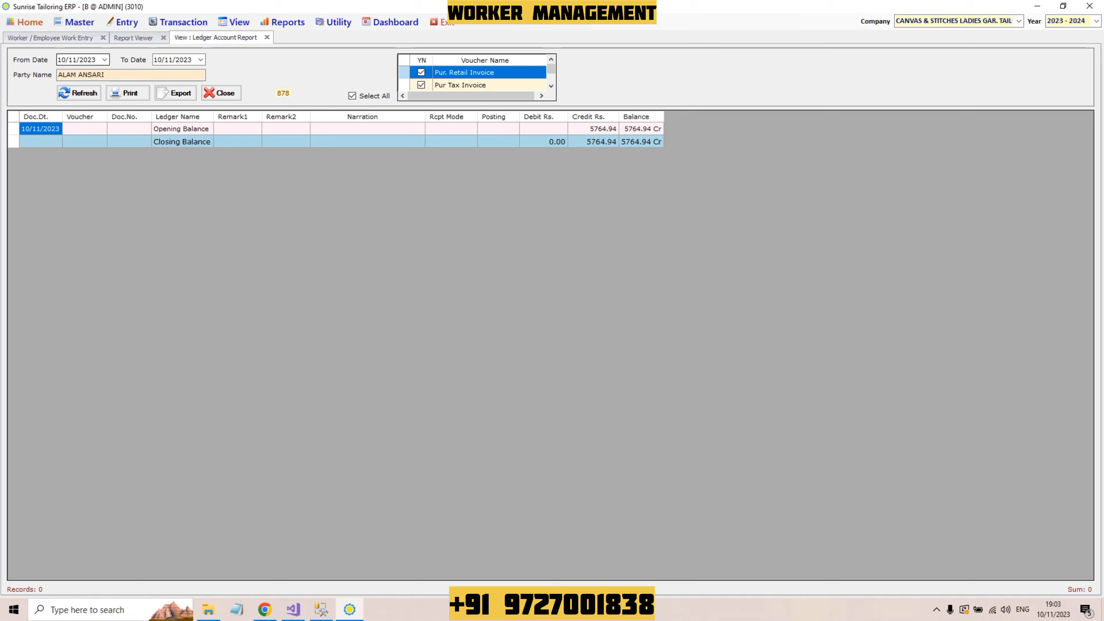
left_click(62, 59)
Step: Set the ledger's From Date to 01/10/2023, refresh, and widen the Voucher column
type("01/")
left_click(79, 93)
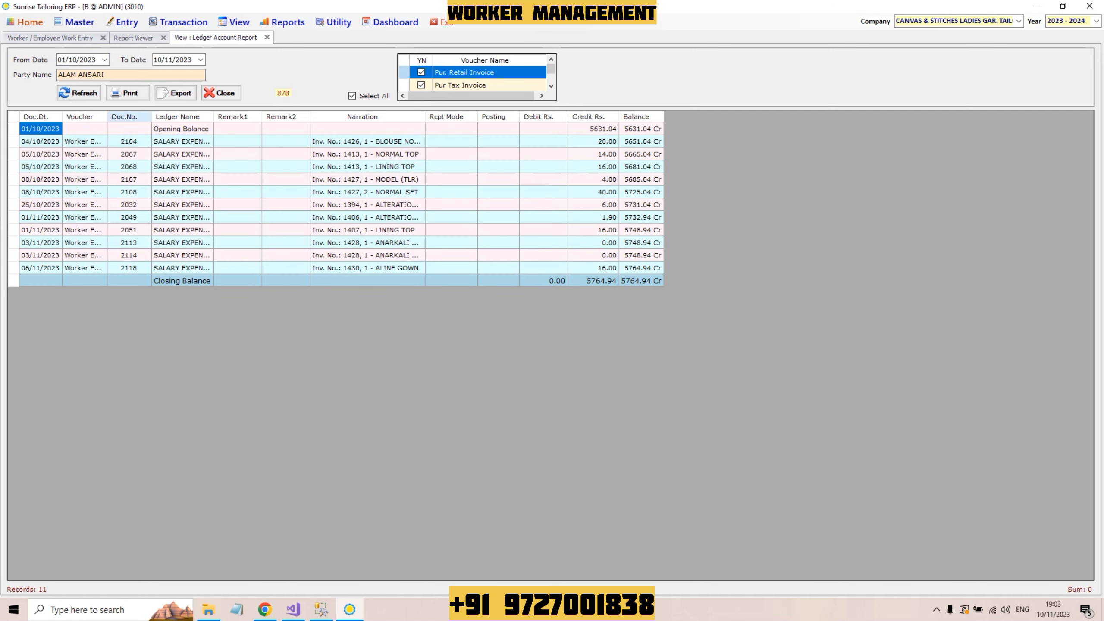
double_click(107, 116)
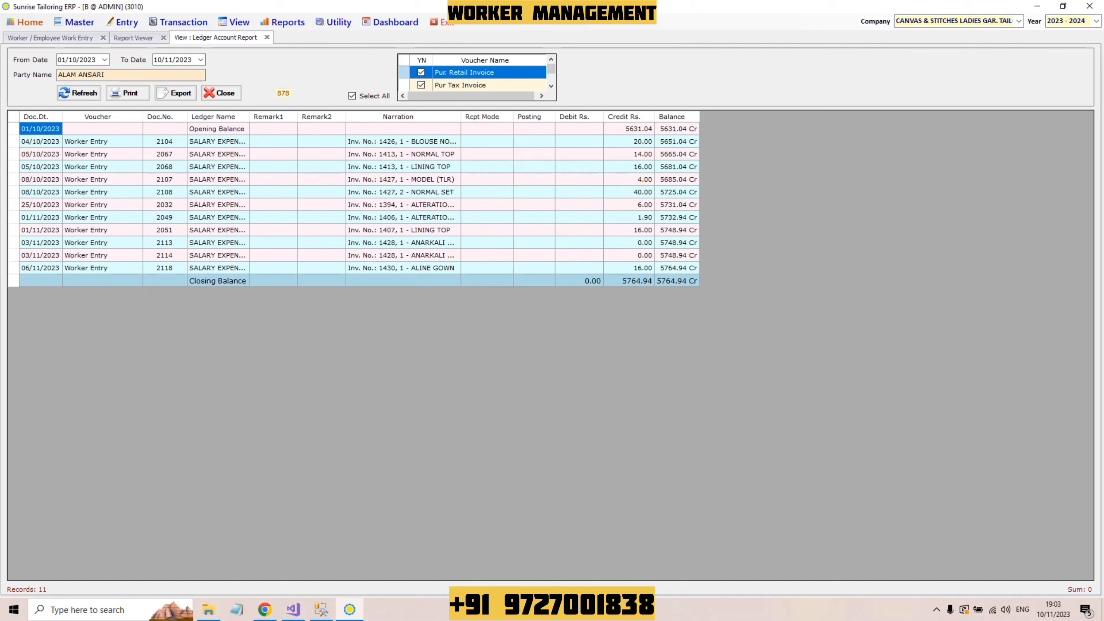
Step: Check the credit amounts and the 5764.94 Cr closing balance, widen the Narration column, then open the Transaction menu
left_click(629, 129)
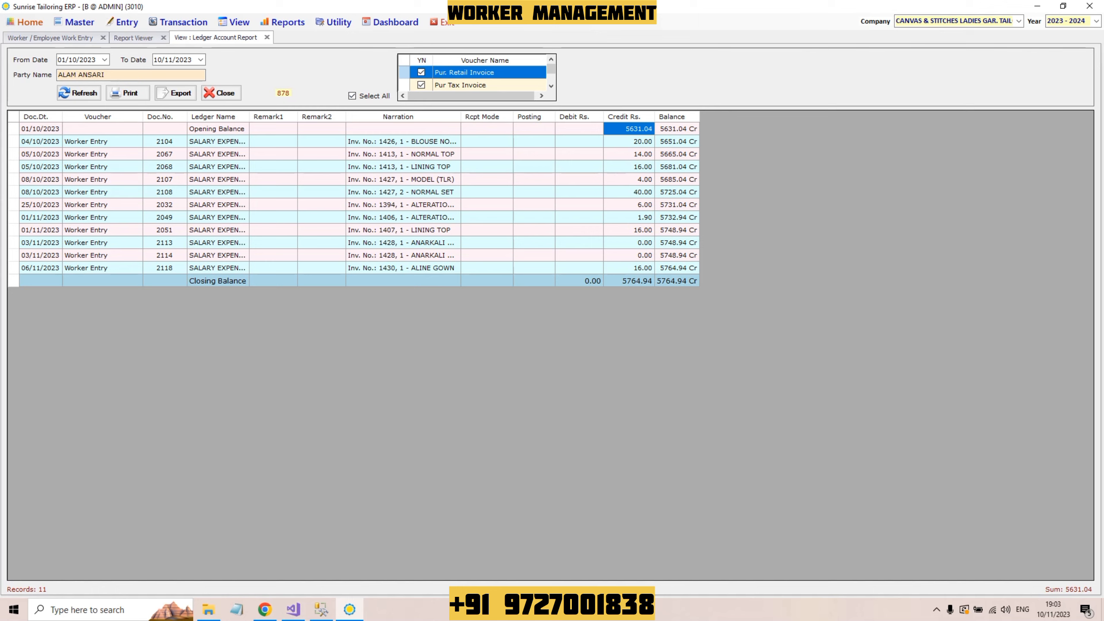
key("Down")
key("shift+Down")
key("shift+Down")
key("shift+Down")
key("shift+Down")
key("shift+Down")
key("shift+Down")
key("shift+Down")
key("shift+Down")
key("shift+Down")
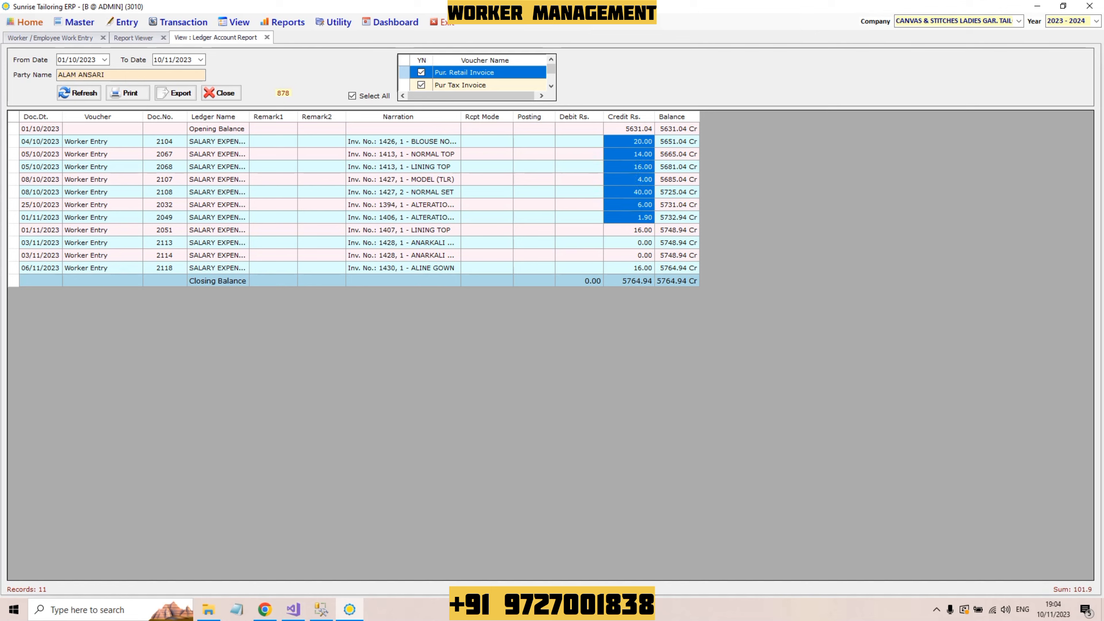
key("shift+Down")
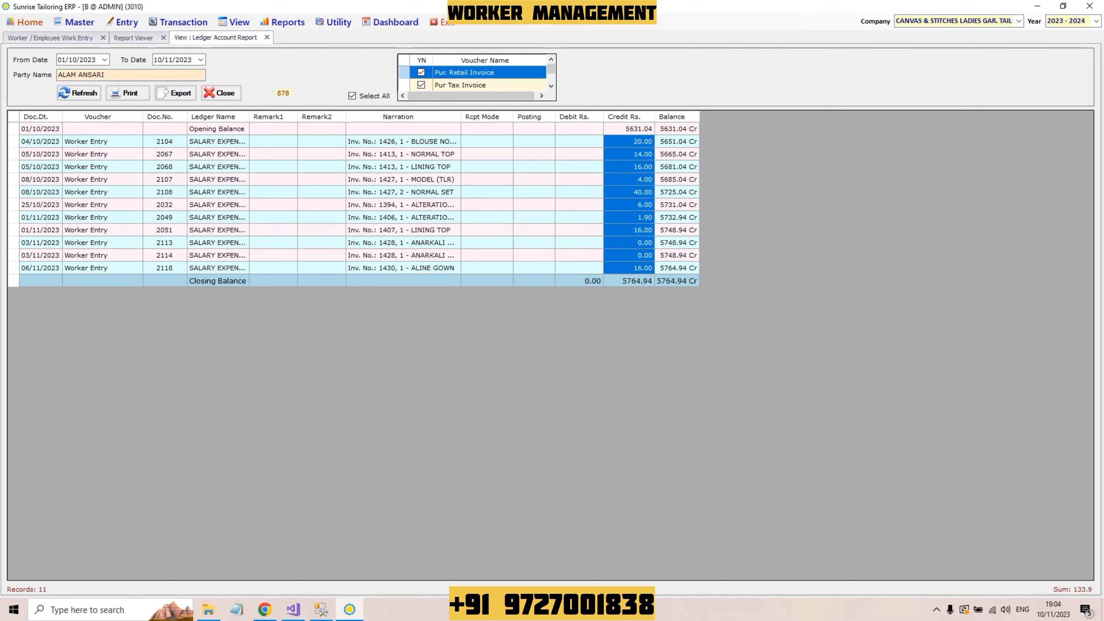
left_click(676, 280)
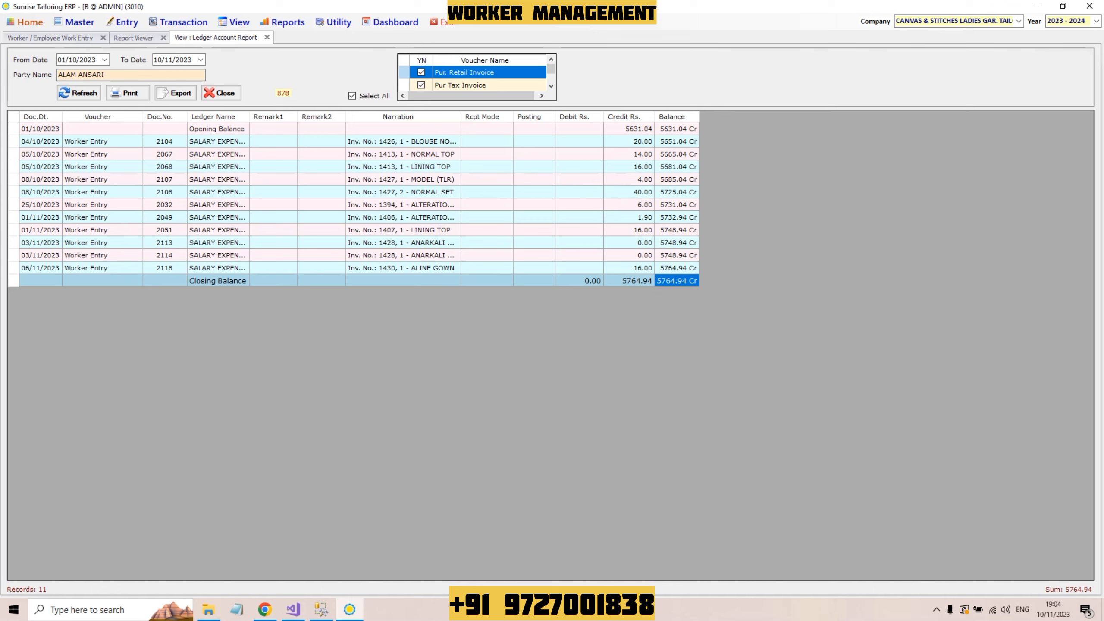
left_click_drag(460, 116, 503, 117)
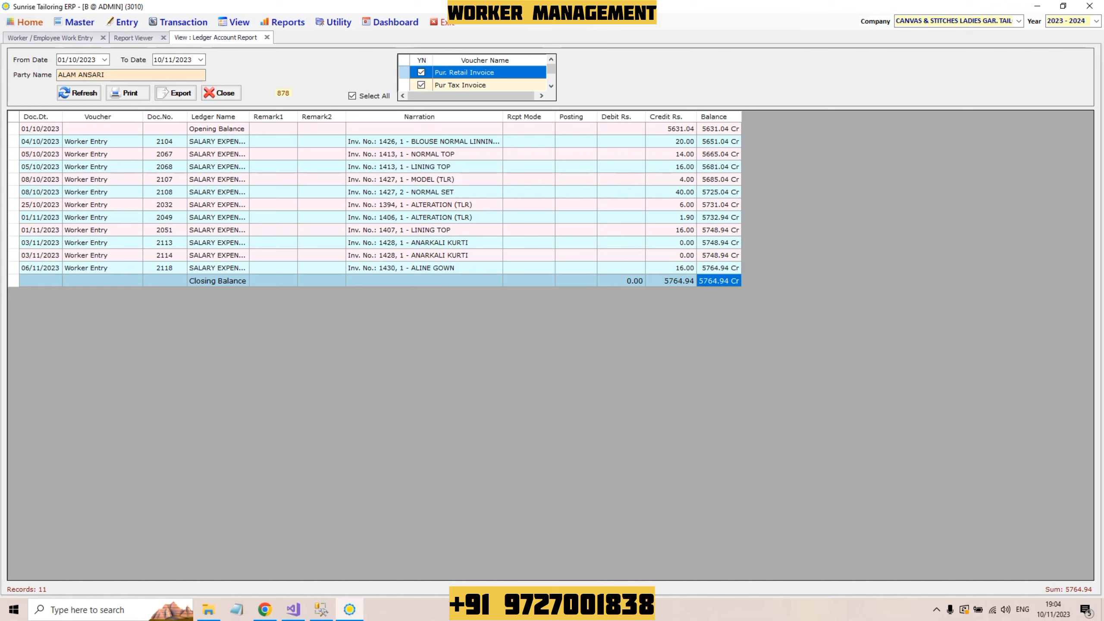
left_click(179, 21)
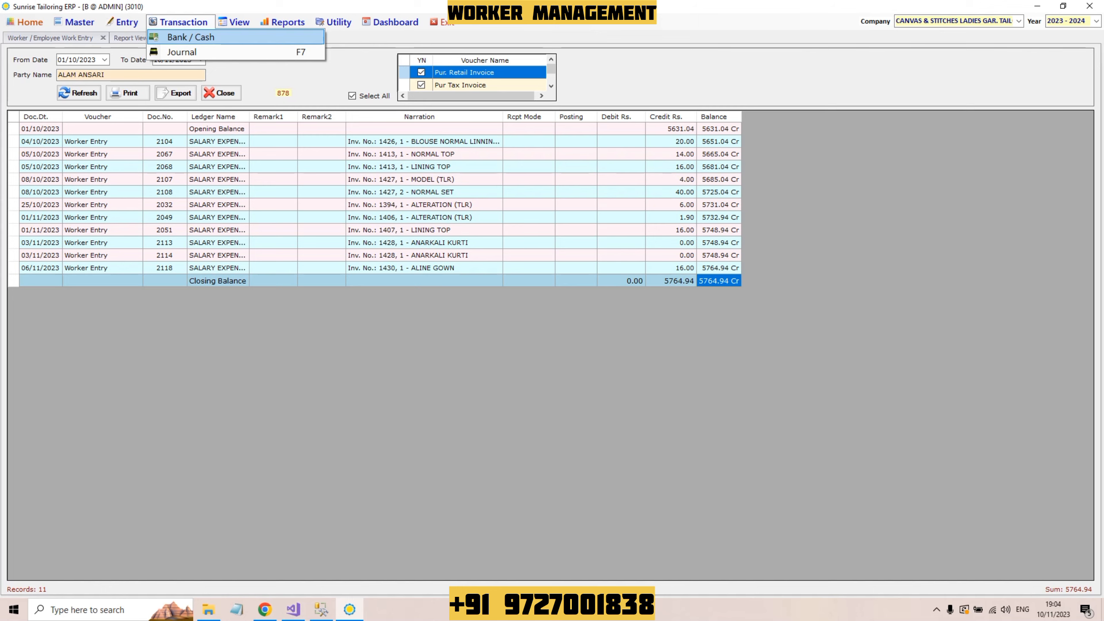
Step: Start a new cash/bank transaction with account CASH, type PAYMENT, sub-type Other
key("Return")
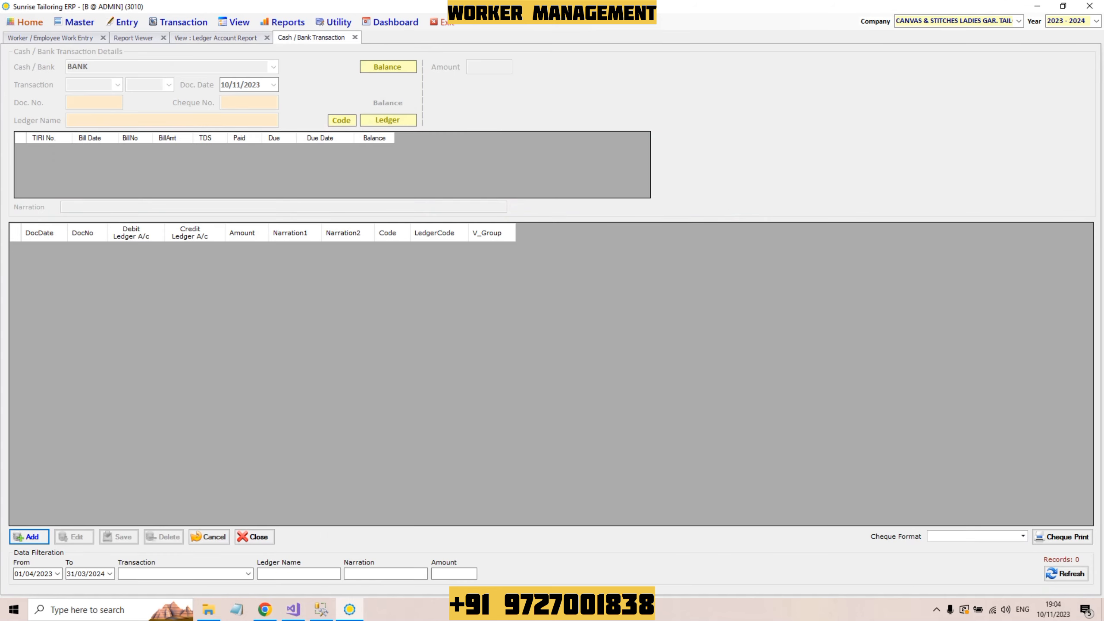
key("Return")
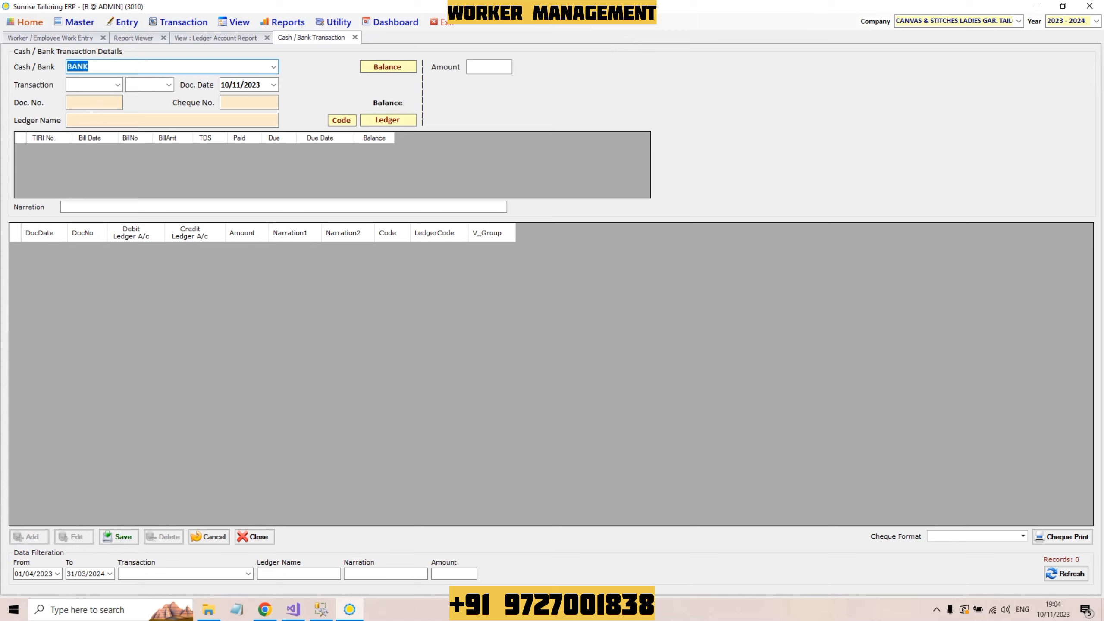
key("alt+Down")
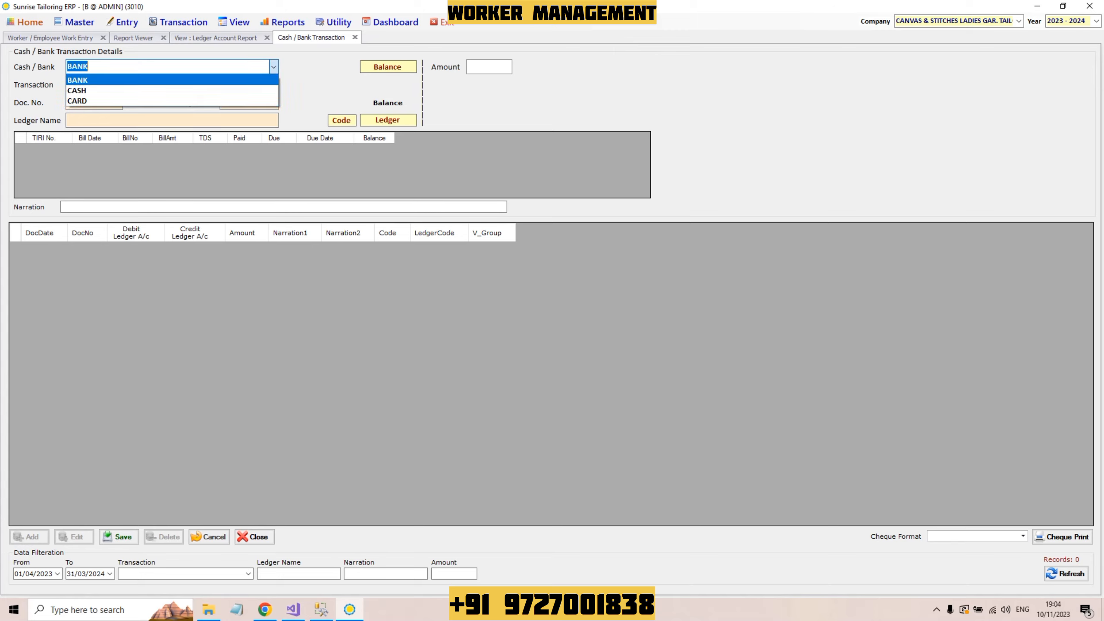
key("Down")
key("Up")
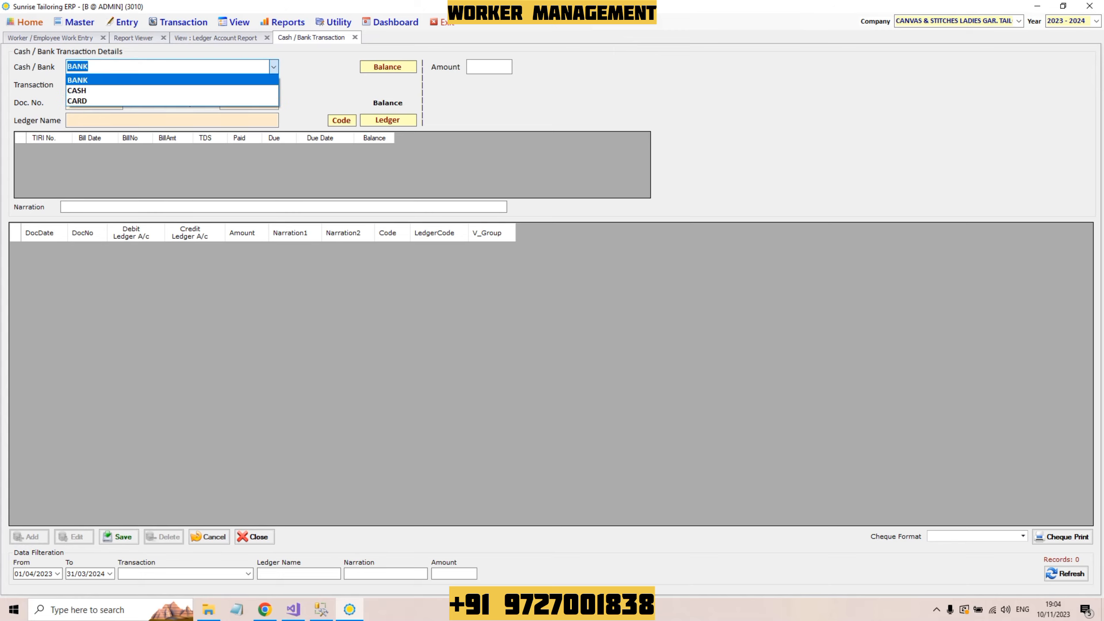
key("Down")
key("Return")
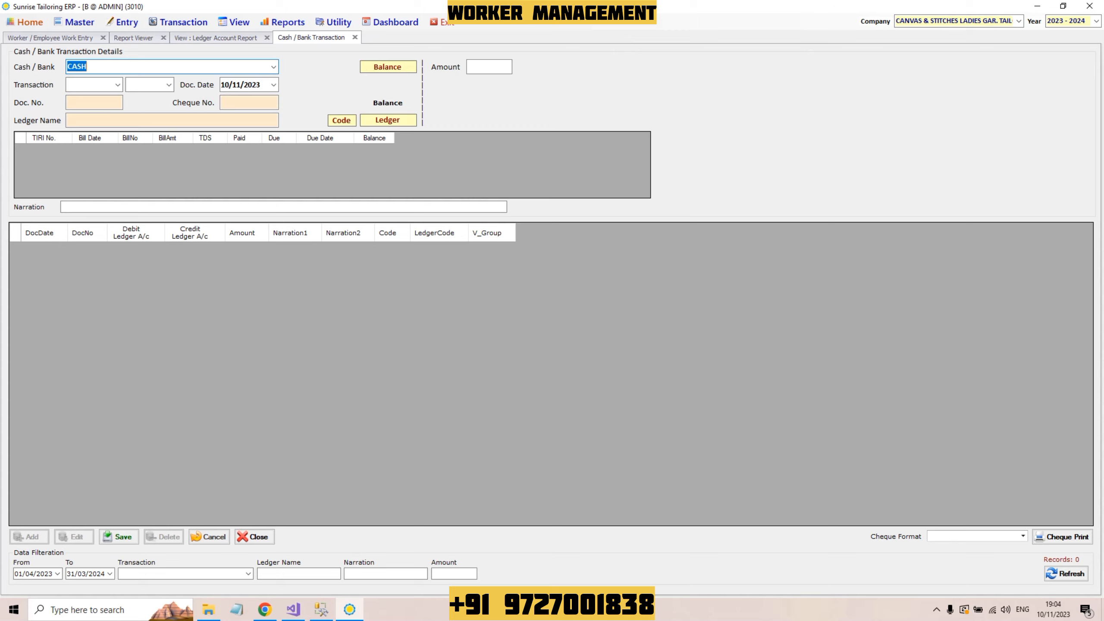
key("Return")
key("alt+Down")
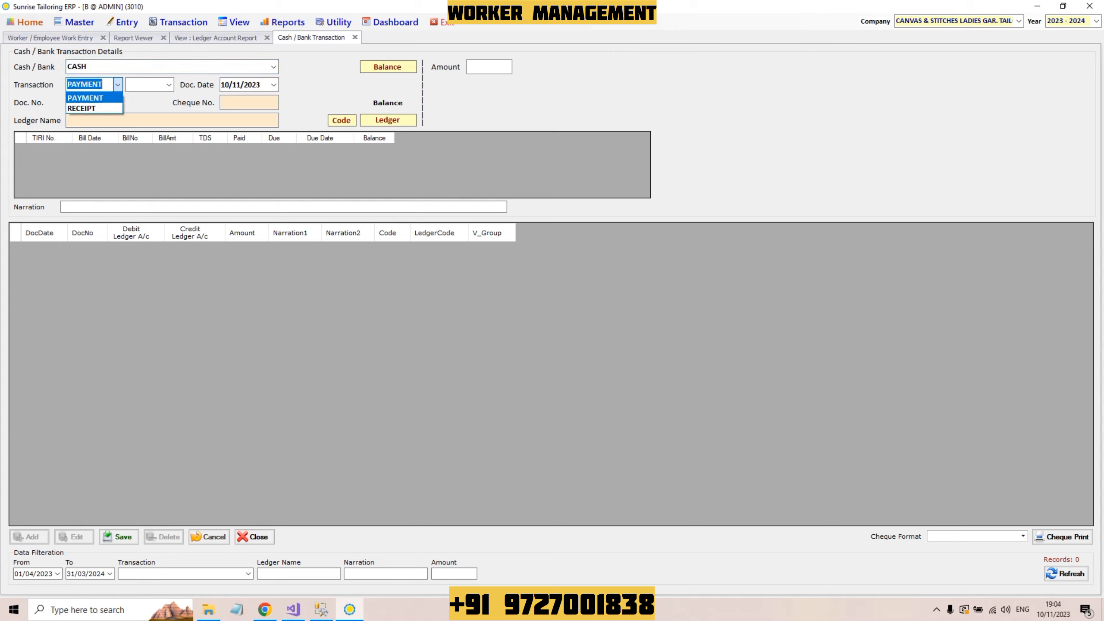
key("Return")
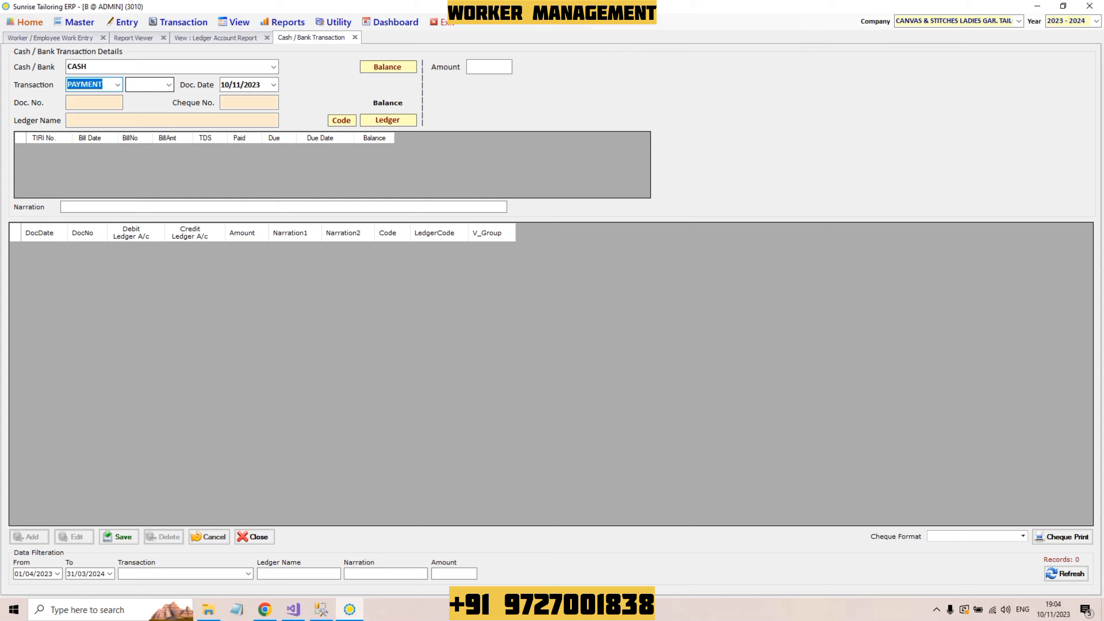
key("Return")
key("alt+Down")
key("Down")
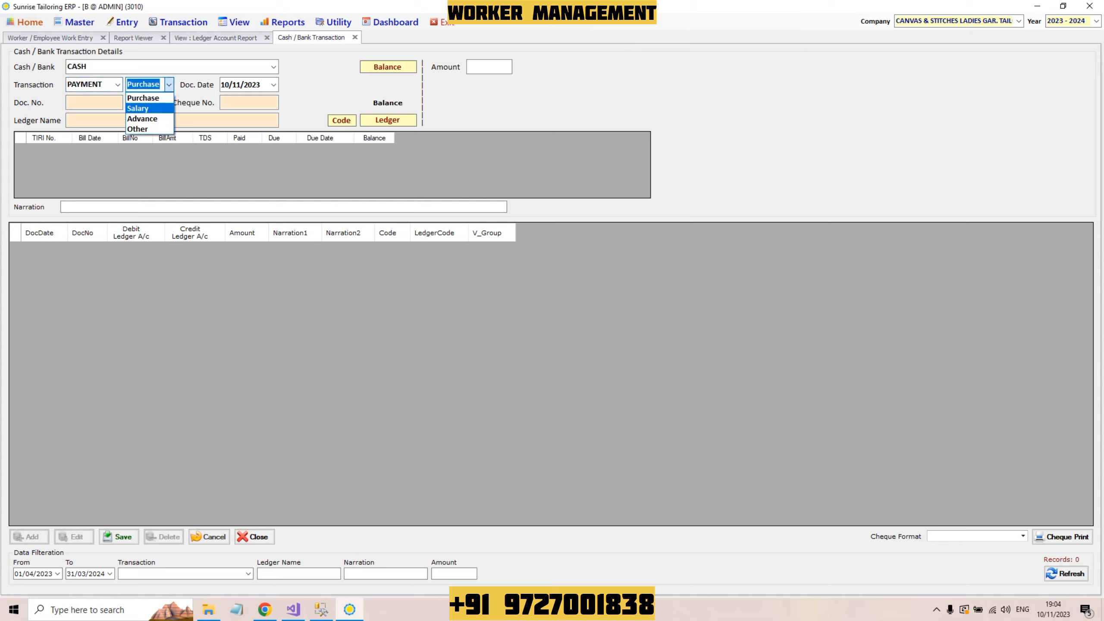
key("Return")
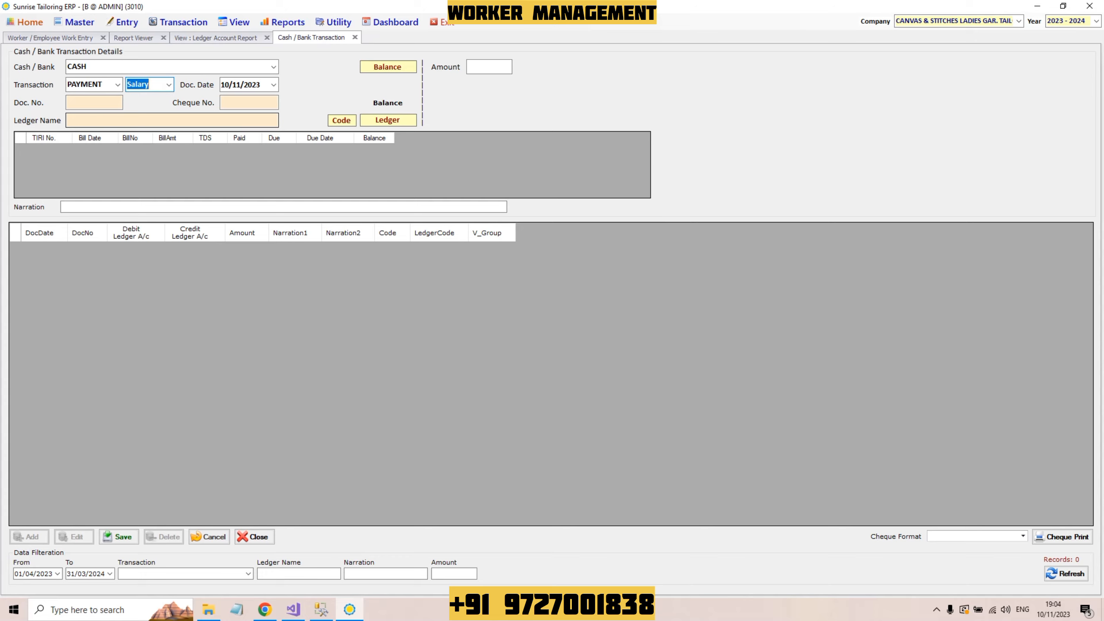
key("Down")
left_click(172, 120)
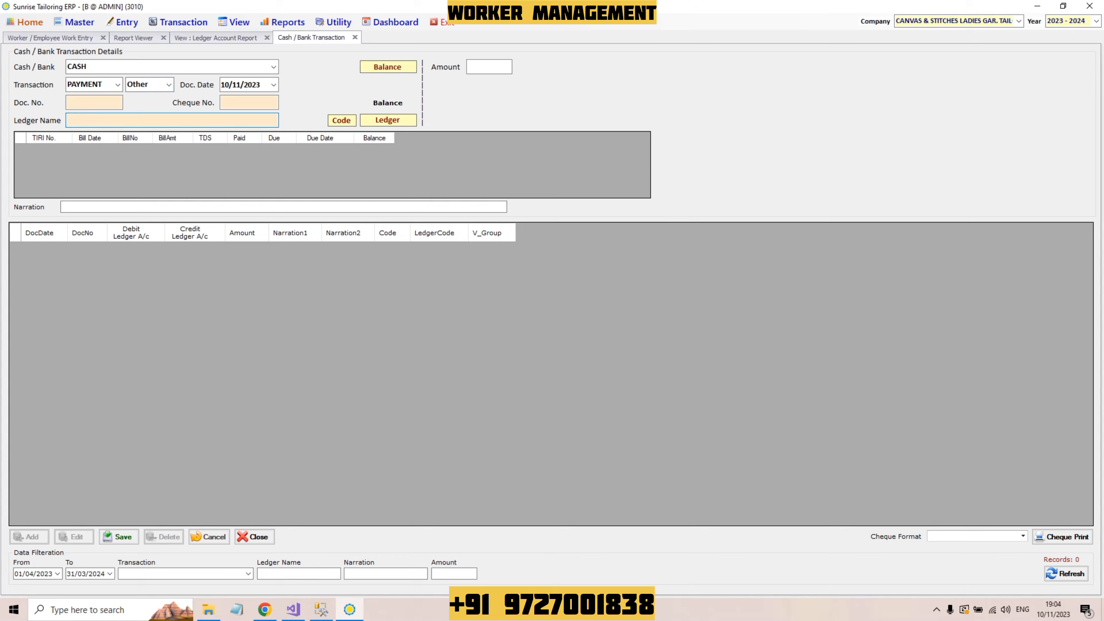
type("ALAM")
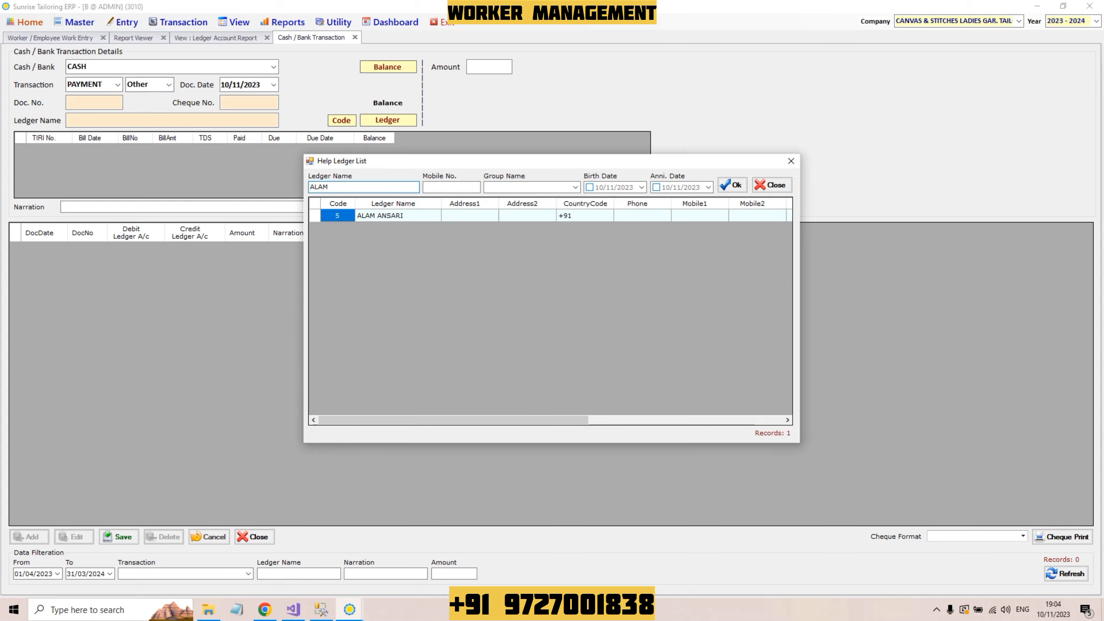
key("Return")
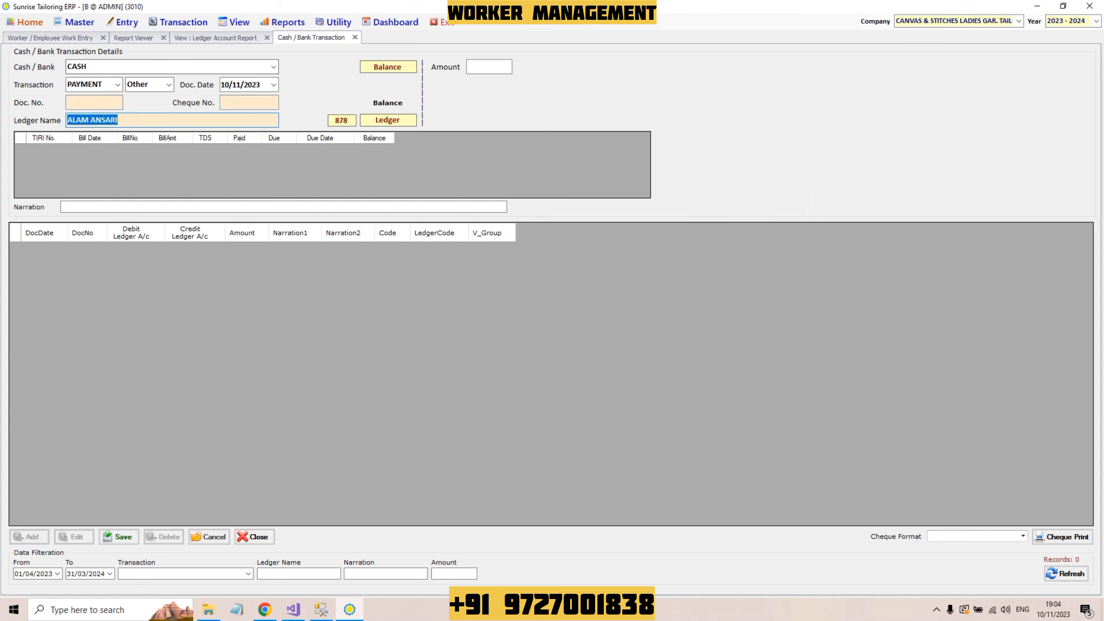
left_click(274, 67)
left_click(273, 66)
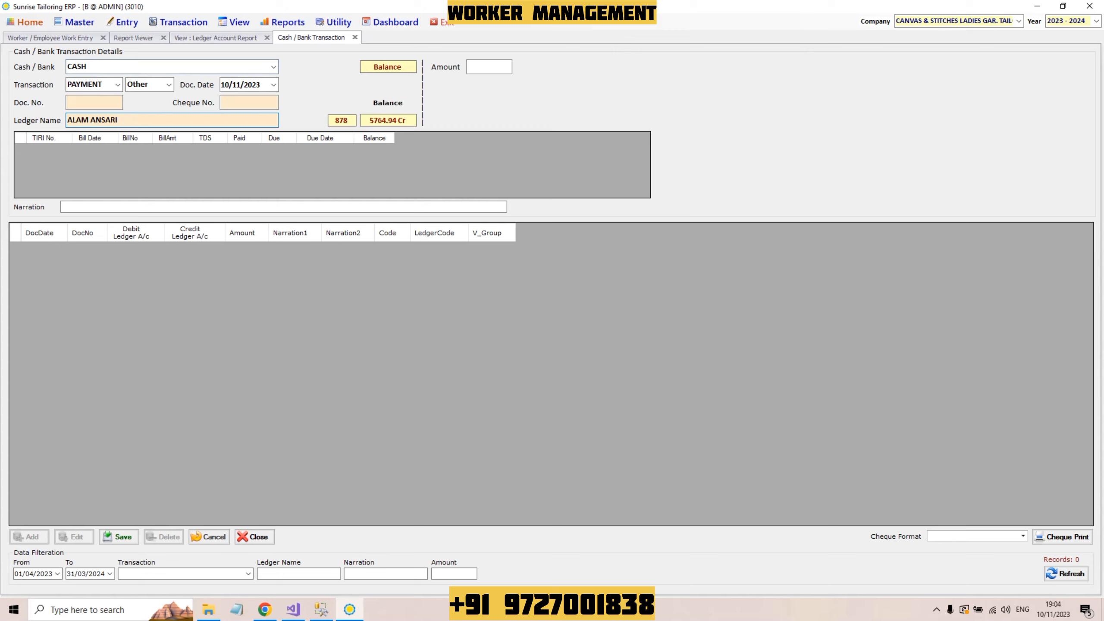
Step: Enter amount 5000 with narration 'HISAB CLEAR UPTO 10/11/2023' and save the payment
left_click(489, 66)
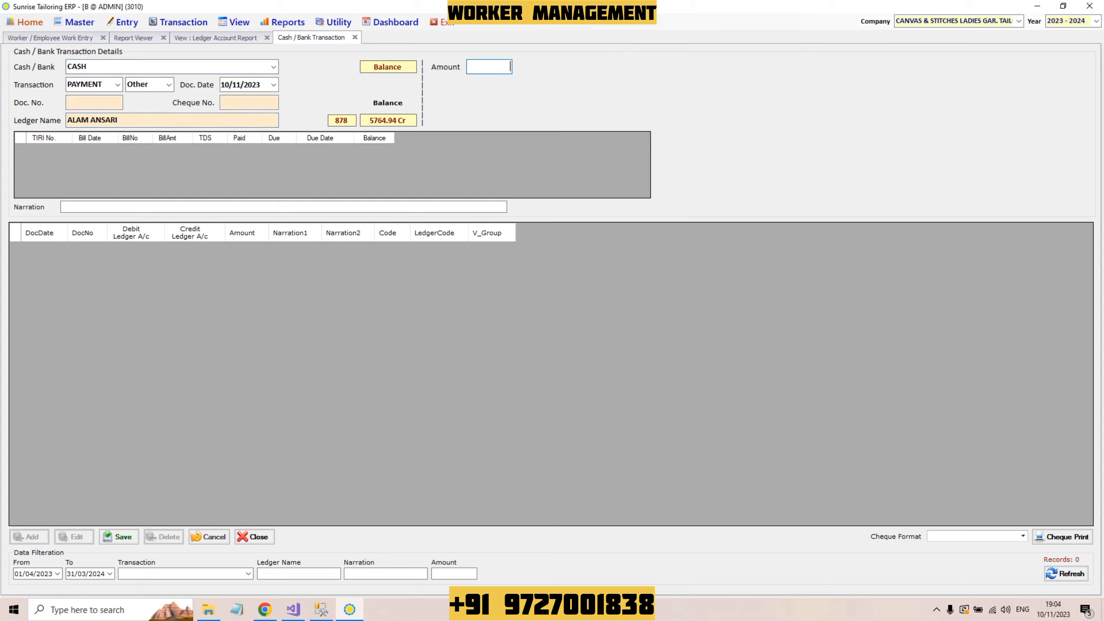
type("5000")
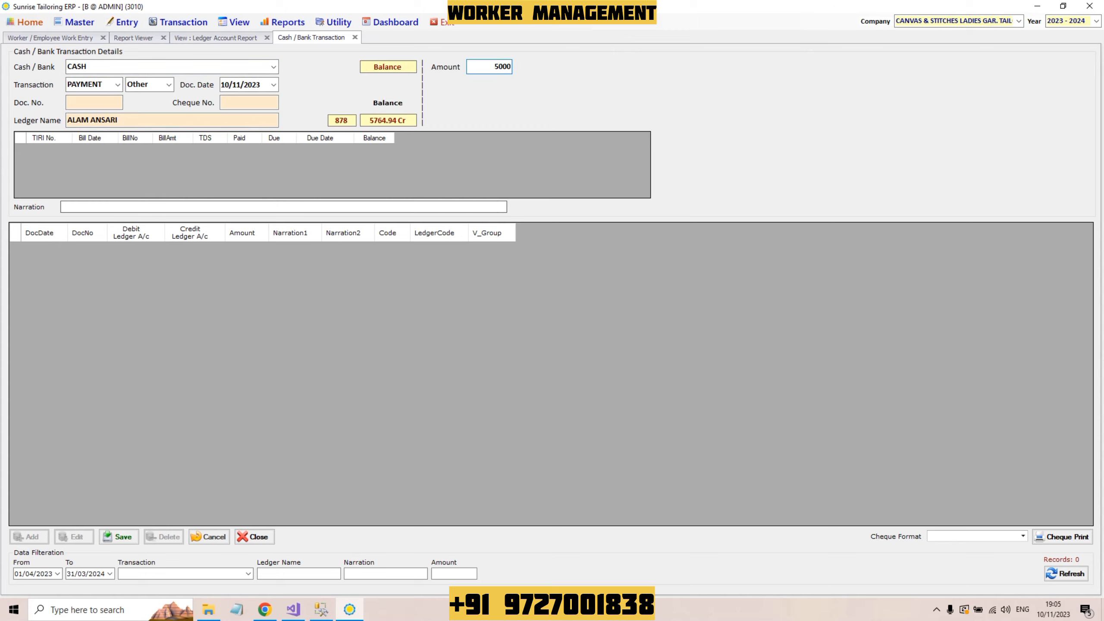
key("Return")
type("HISAB CLEAR UPTO 10/1")
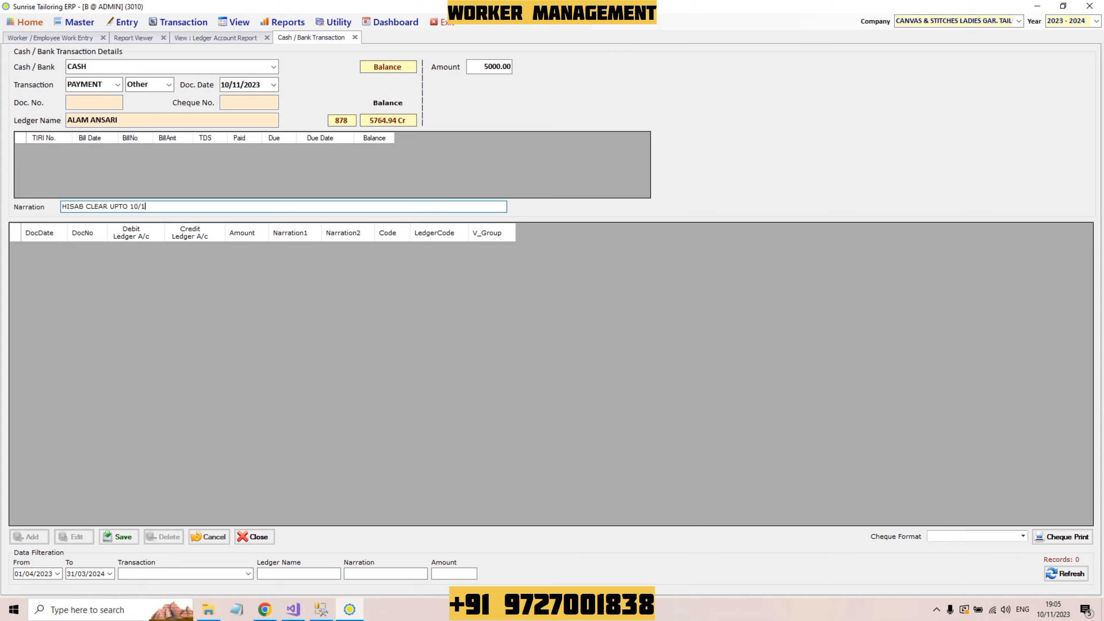
type("1/2023")
key("Tab")
key("Return")
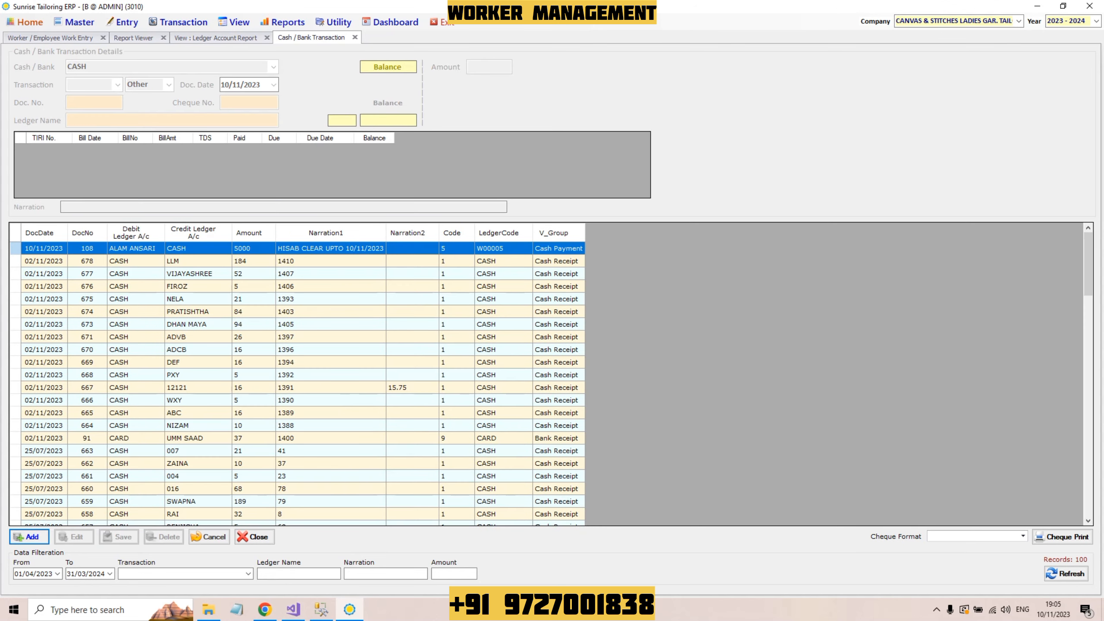
Step: Reopen the worker's ledger account report, refreshed to include the new cash payment row
left_click(235, 21)
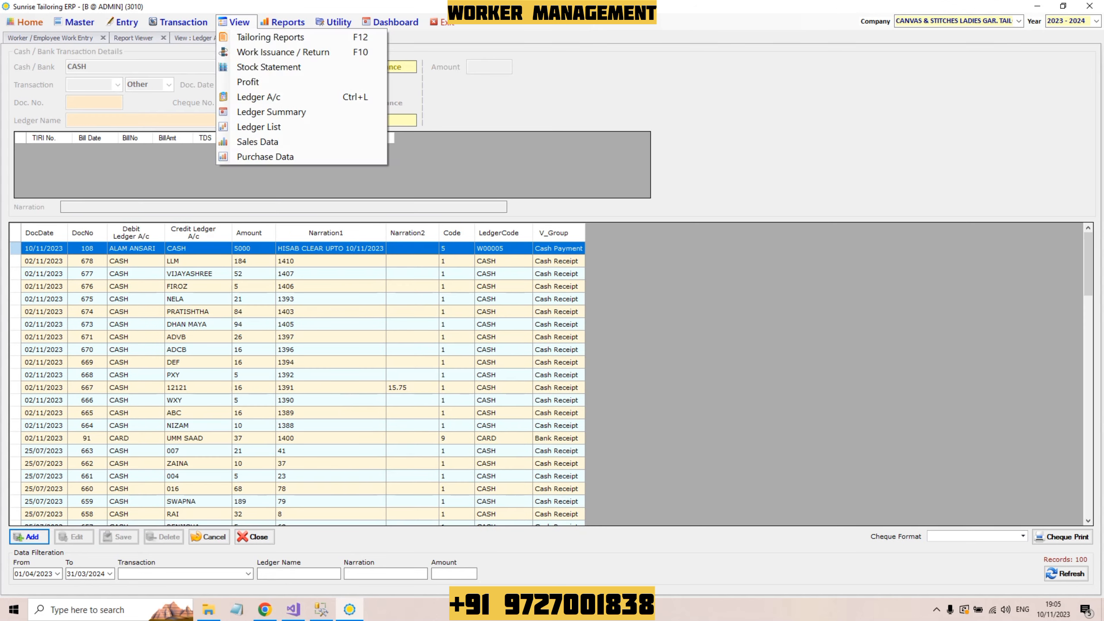
left_click(258, 96)
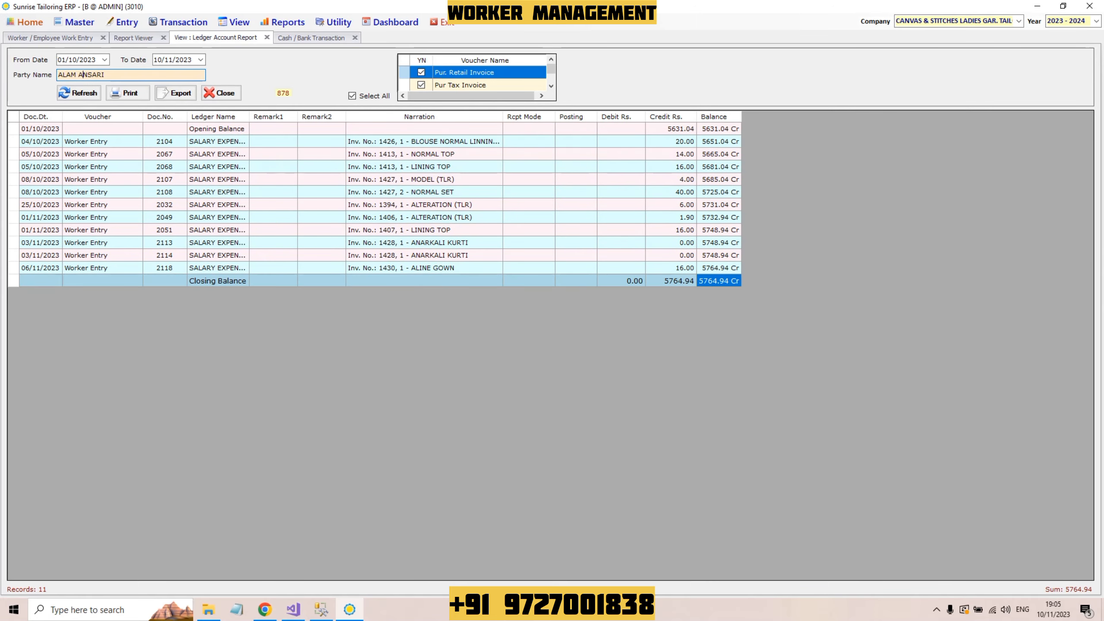
key("Return")
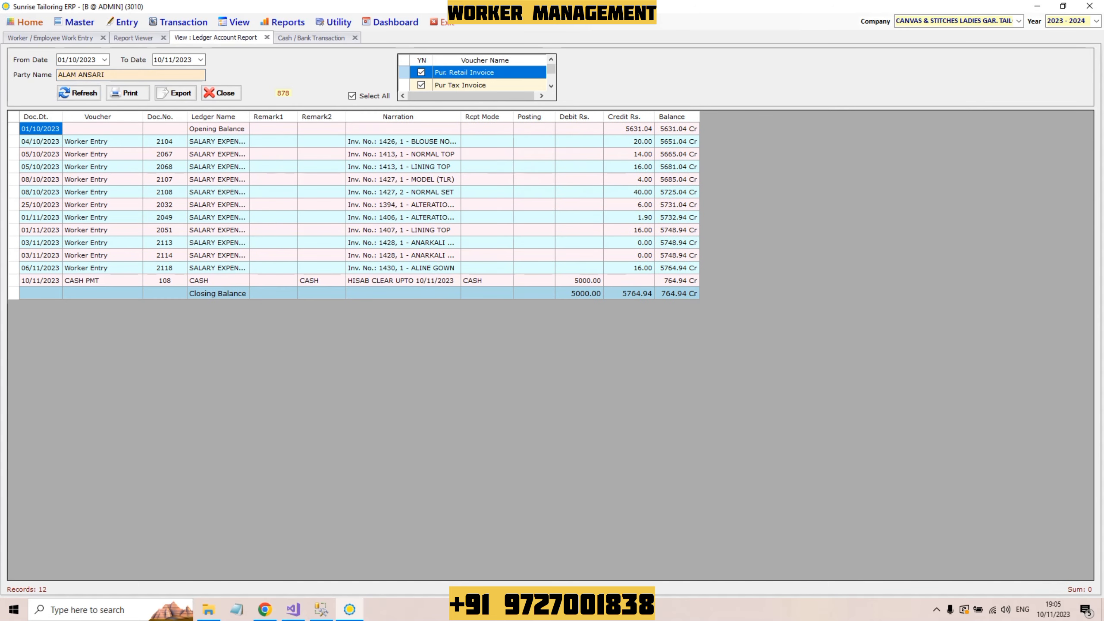
left_click(217, 280)
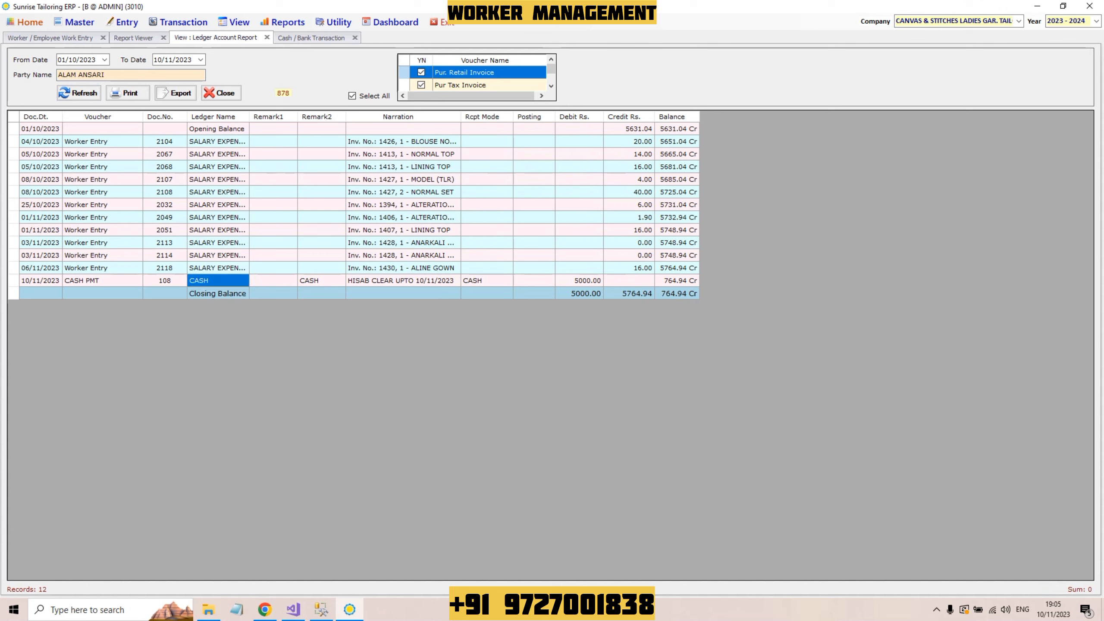
left_click(486, 280)
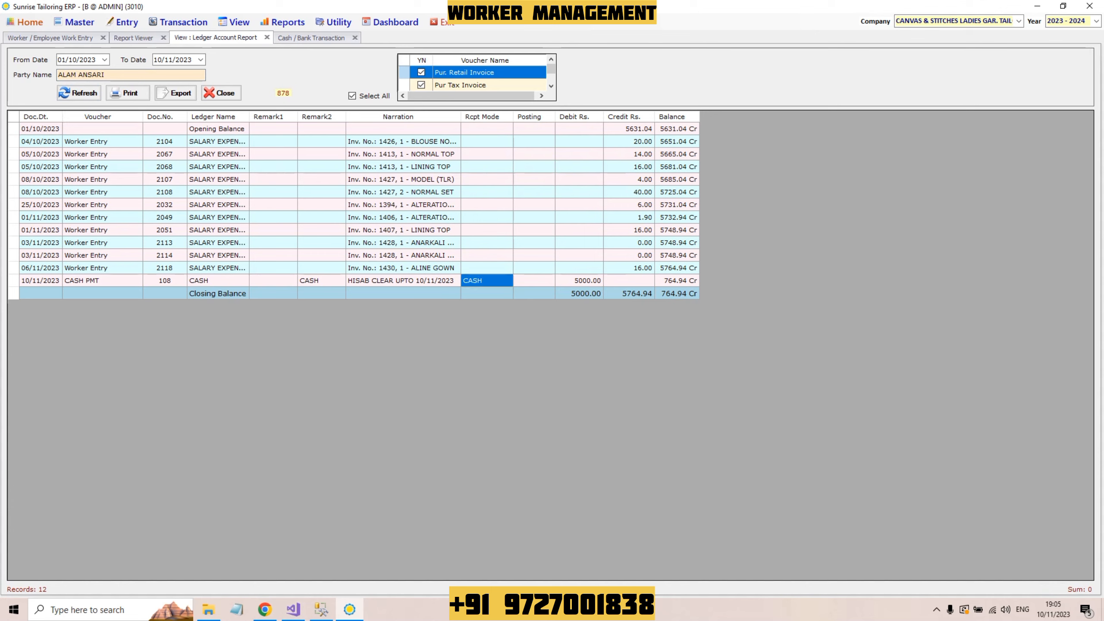
Step: Verify the balance drops from 5764.94 Cr by the 5000.00 payment to 764.94 Cr
left_click_drag(629, 141, 629, 204)
left_click_drag(676, 141, 676, 204)
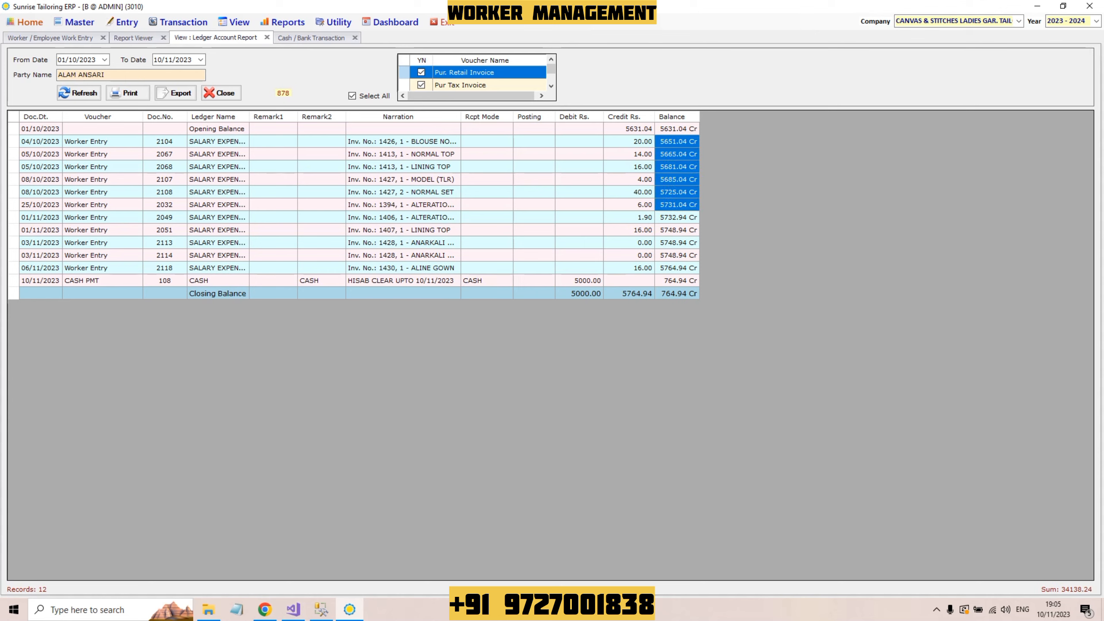
left_click(676, 268)
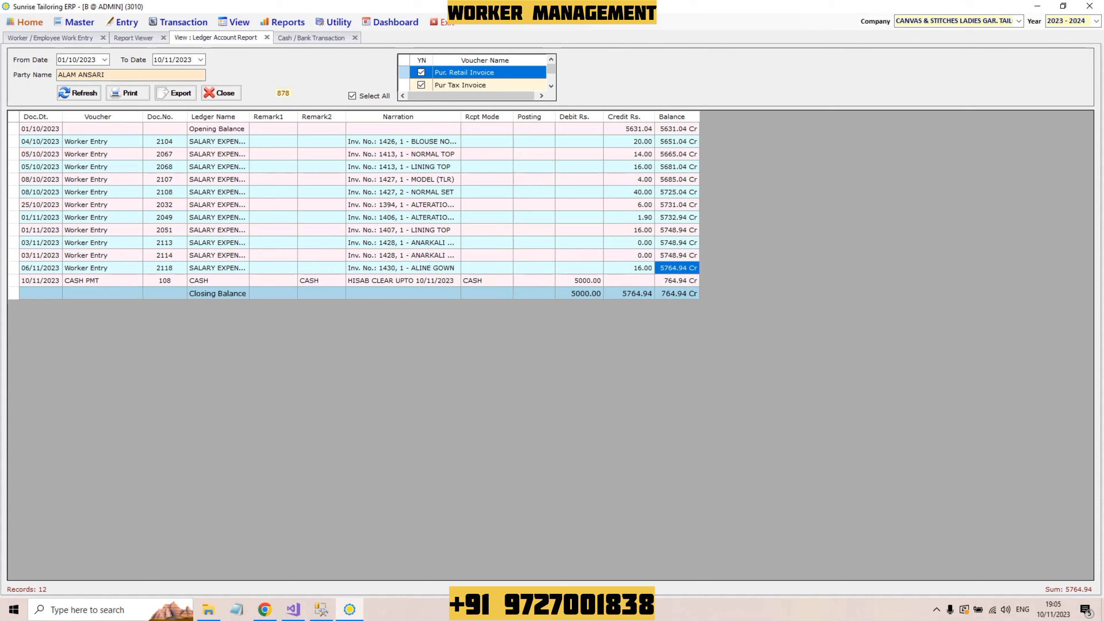
left_click(579, 280)
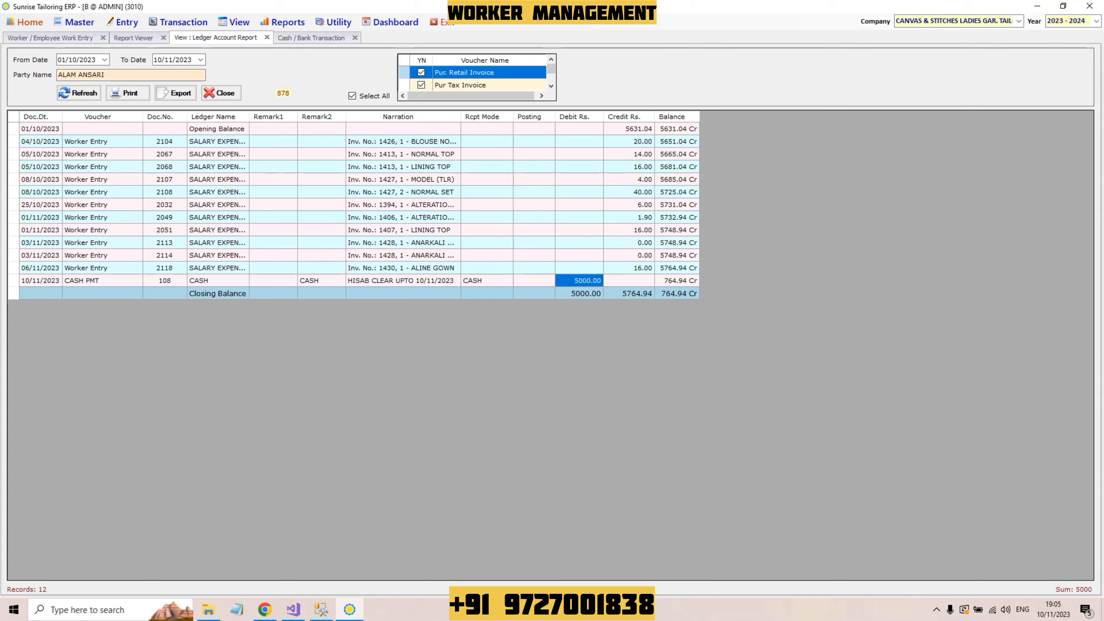
left_click(677, 280)
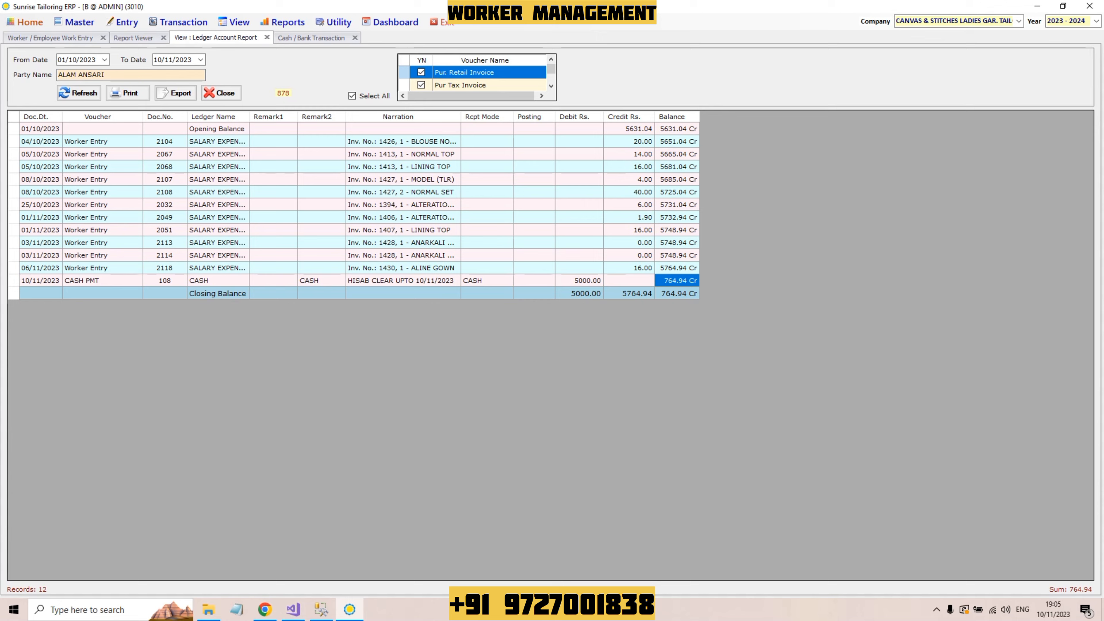
Step: Open the Tailoring Item Master (49 items), then the Worker and Item Wise Rate Chart
left_click(78, 22)
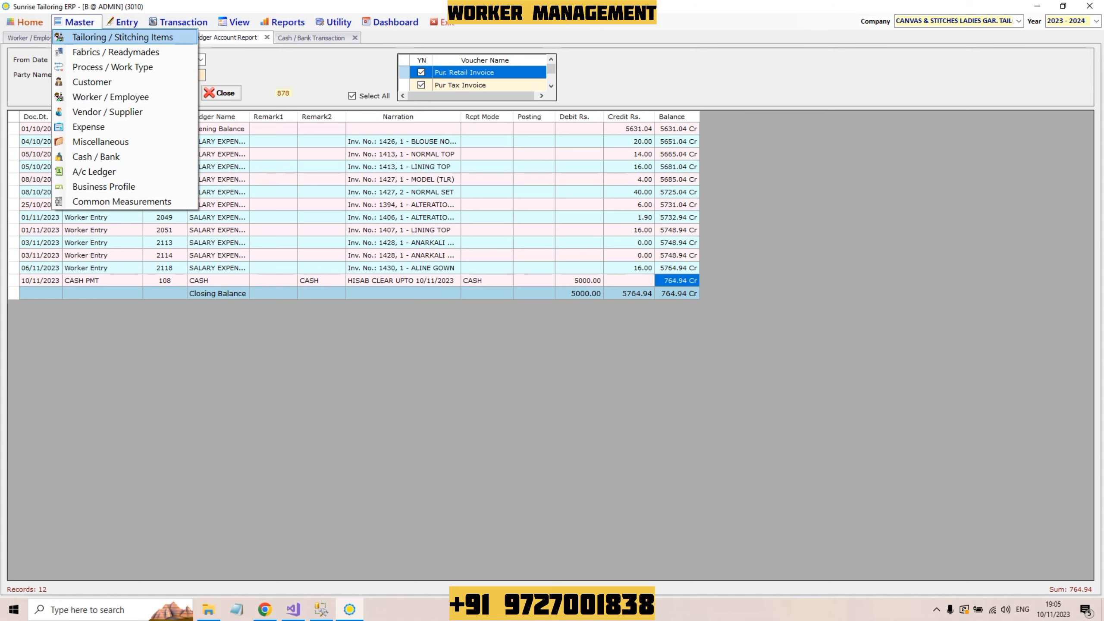
left_click(109, 37)
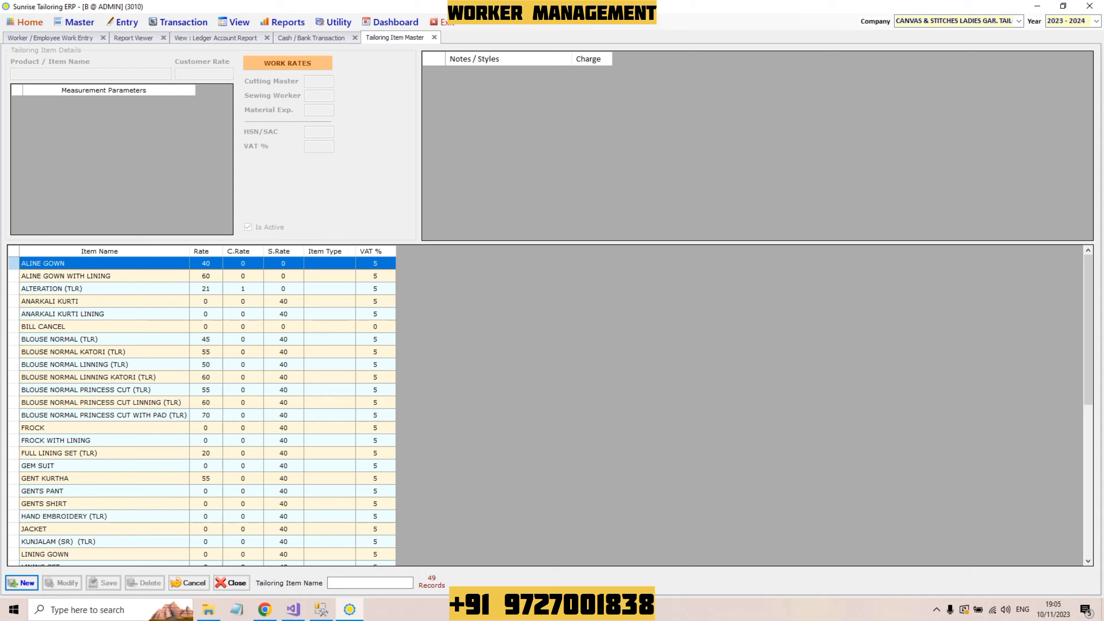
left_click(334, 22)
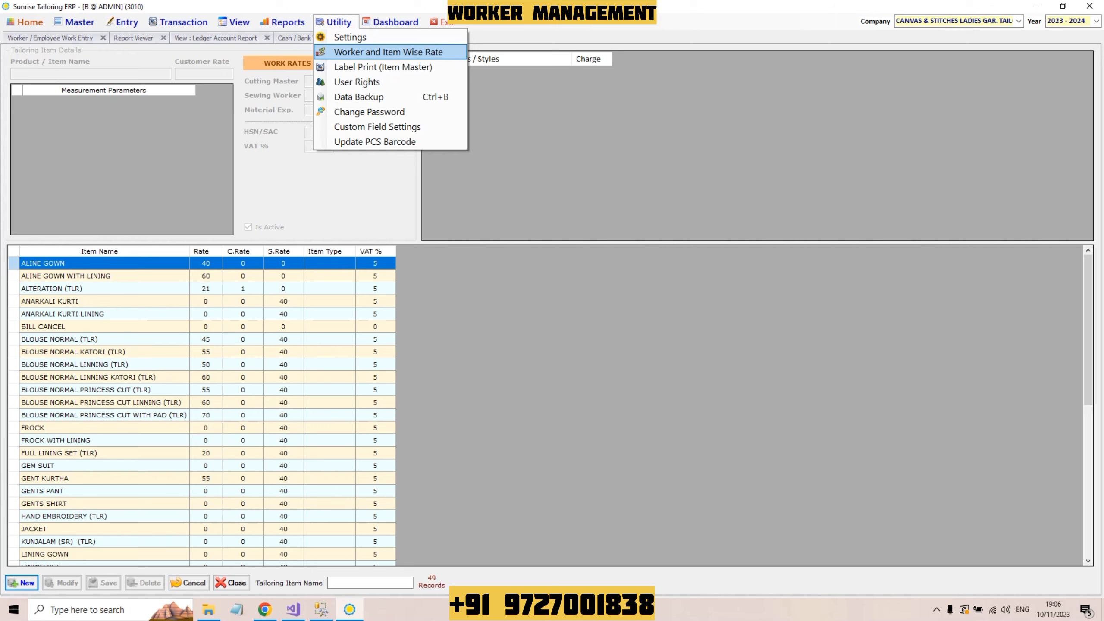
key("Return")
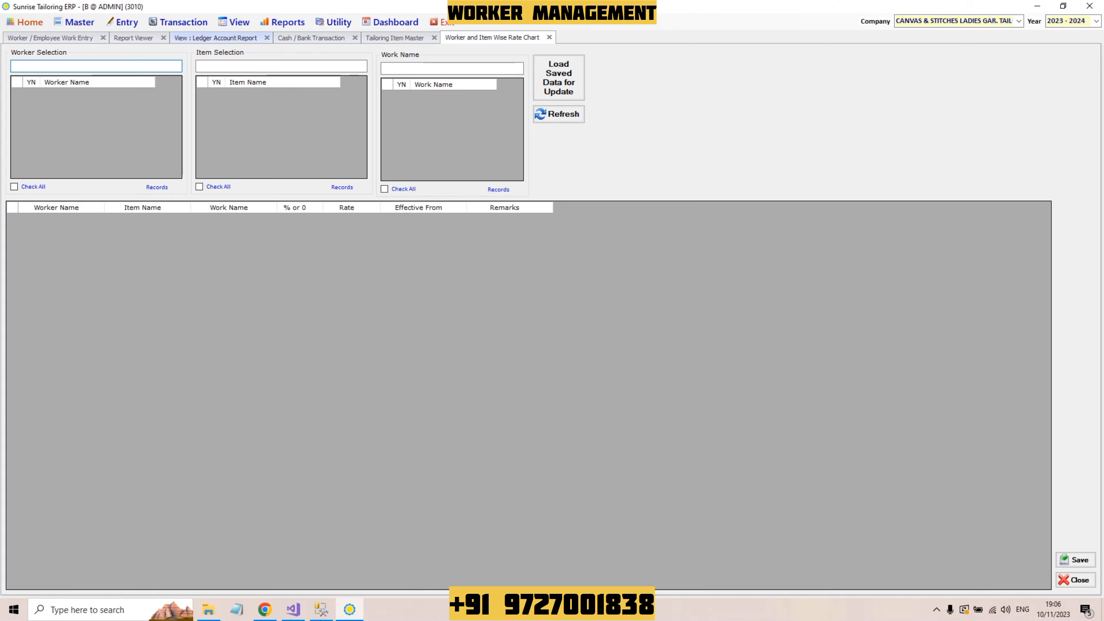